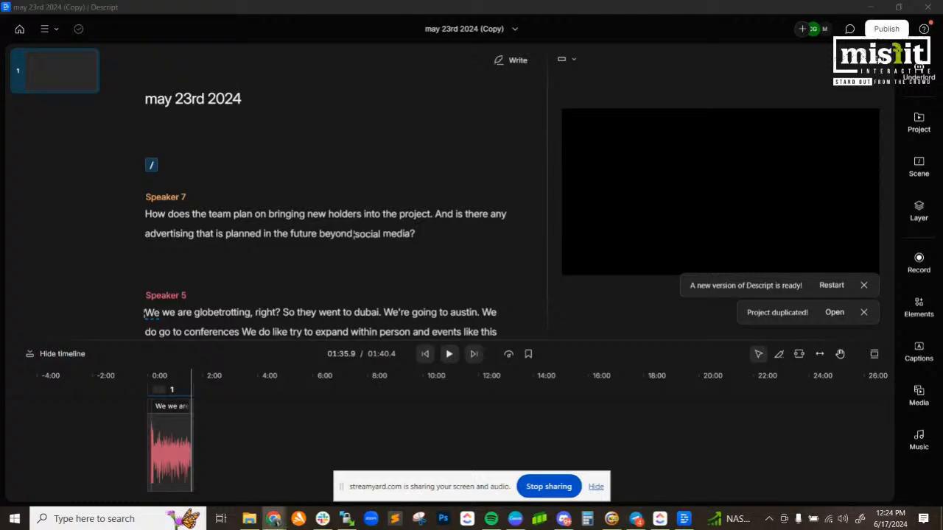
# - Examine the audio waveform and its word labels around the opening lines at different magnifications
pyautogui.moveTo(376, 494); pyautogui.dragTo(942, 442)
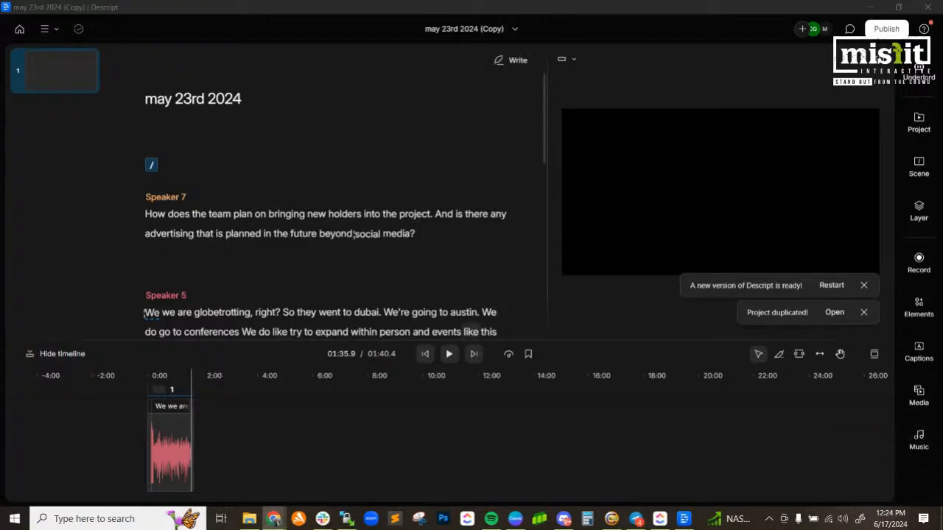
pyautogui.moveTo(350, 340); pyautogui.dragTo(358, 378)
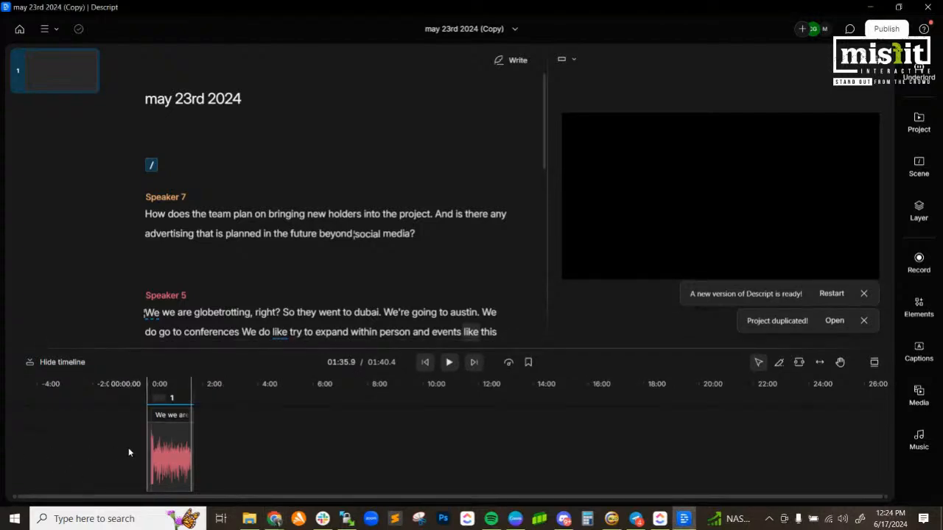
pyautogui.scroll(10, 161, 438)
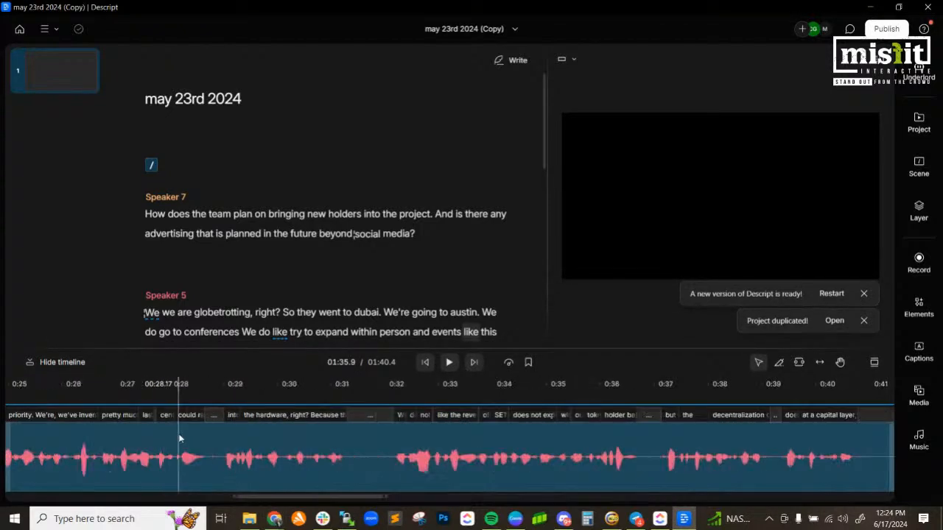
pyautogui.click(280, 215)
pyautogui.click(154, 215)
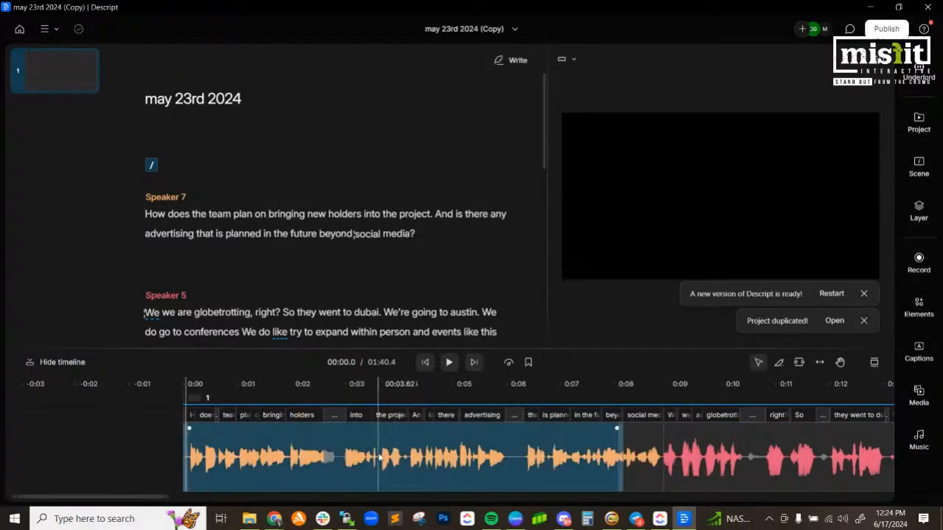
pyautogui.scroll(6, 398, 449)
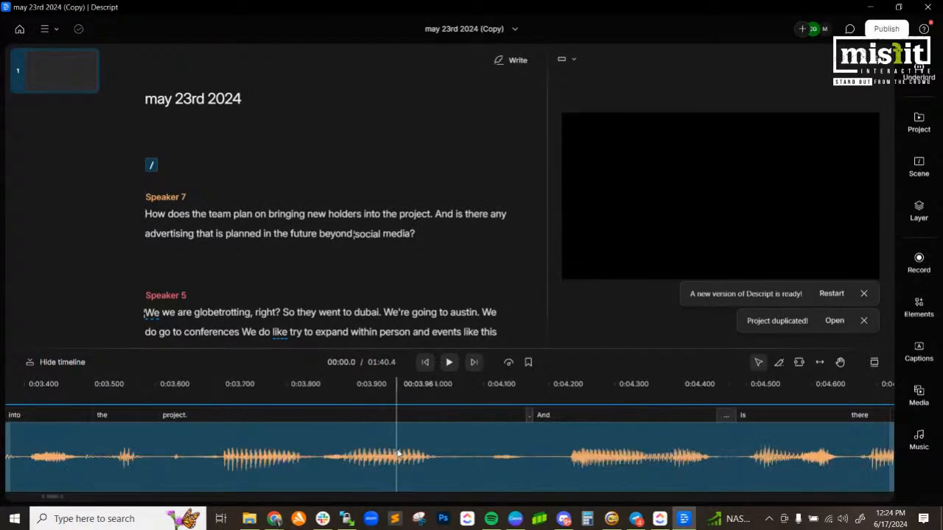
pyautogui.scroll(3, 398, 454)
pyautogui.scroll(-10, 261, 279)
pyautogui.scroll(10, 262, 278)
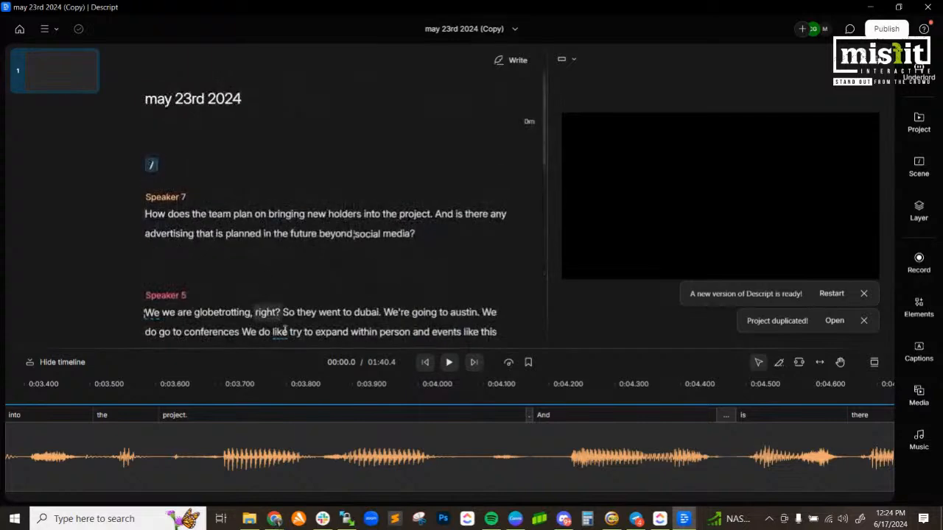
pyautogui.scroll(-3, 135, 461)
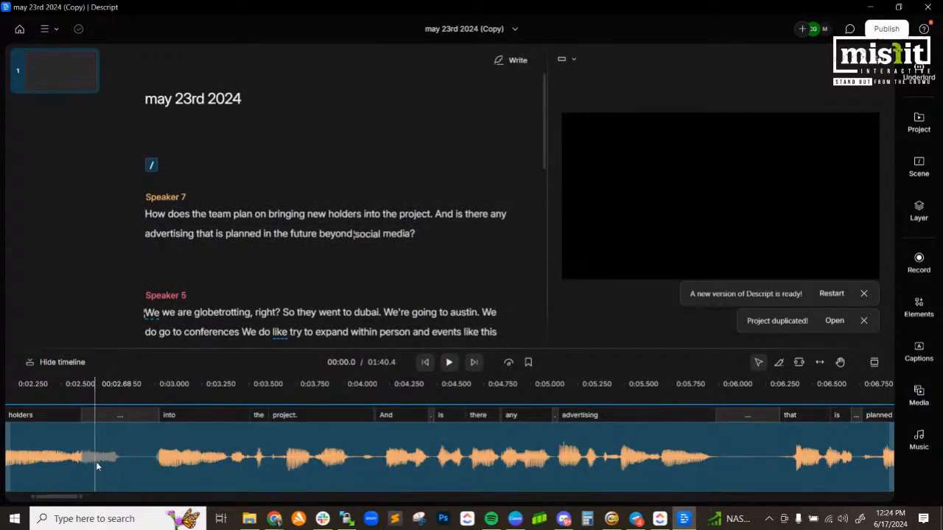
# - Relabel Speaker 7 with the host's existing speaker name and assign Speaker 5's passage to a new speaker with the guest's name
pyautogui.click(317, 213)
pyautogui.click(184, 199)
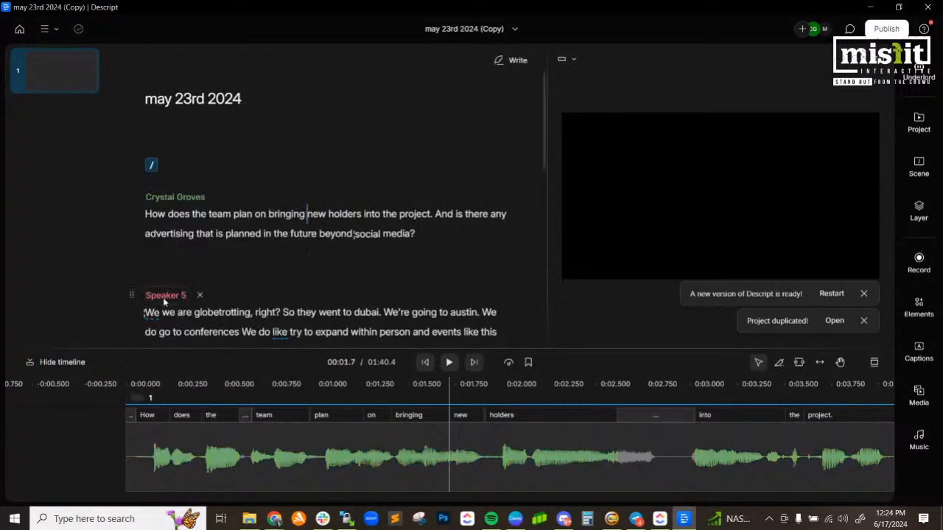
pyautogui.click(164, 295)
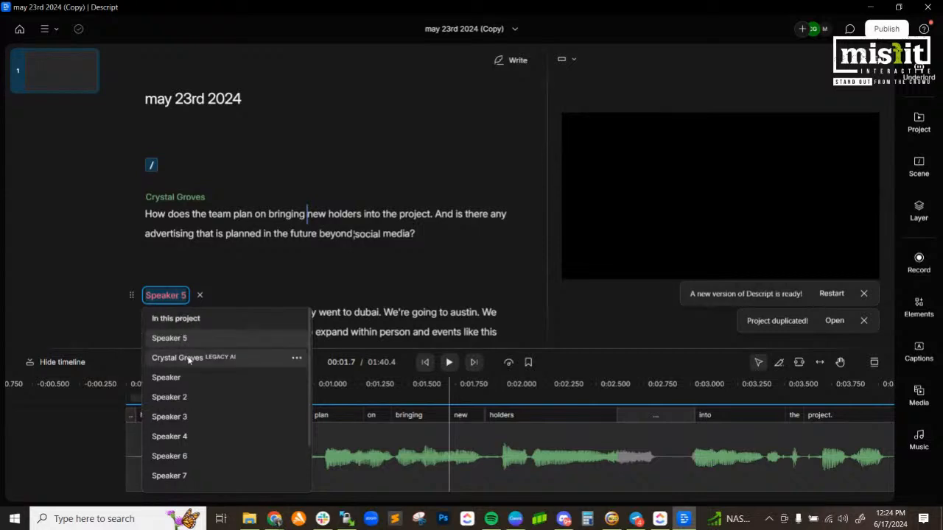
pyautogui.scroll(-2, 187, 356)
pyautogui.click(203, 481)
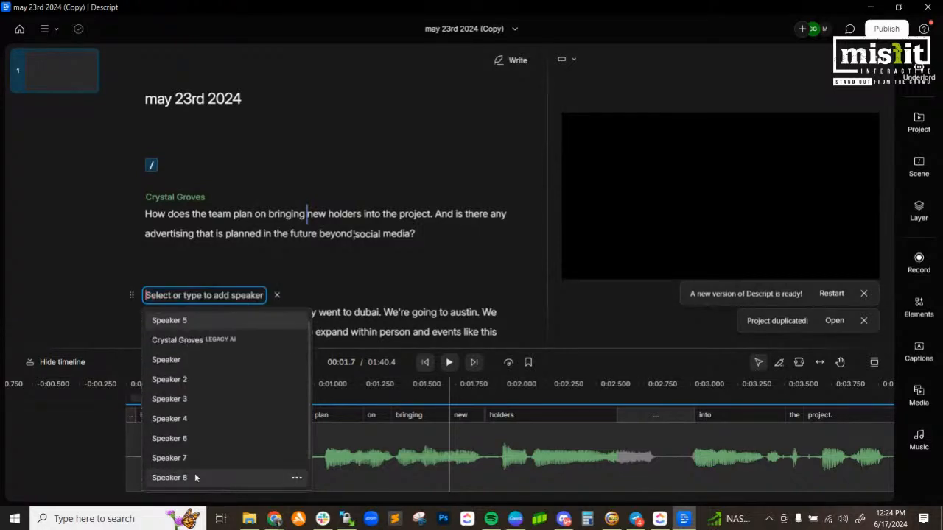
pyautogui.write('Logris')
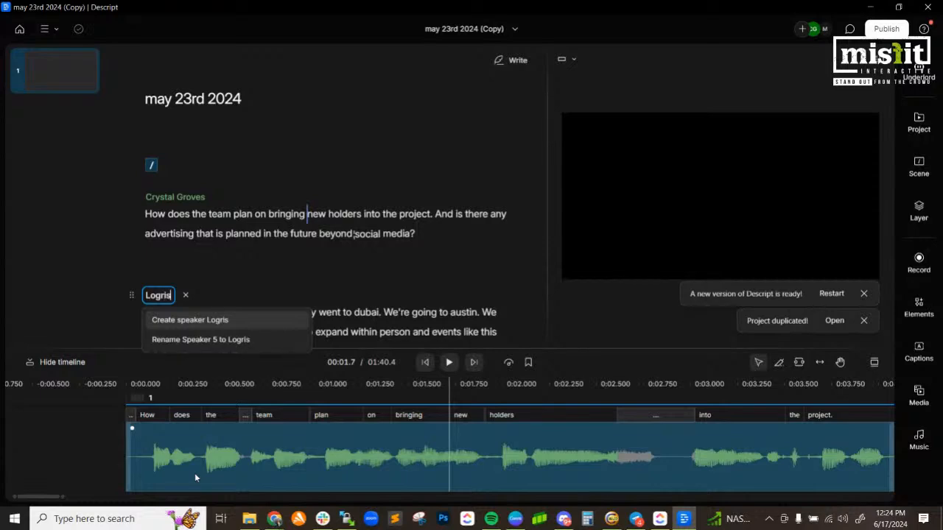
pyautogui.press('Return')
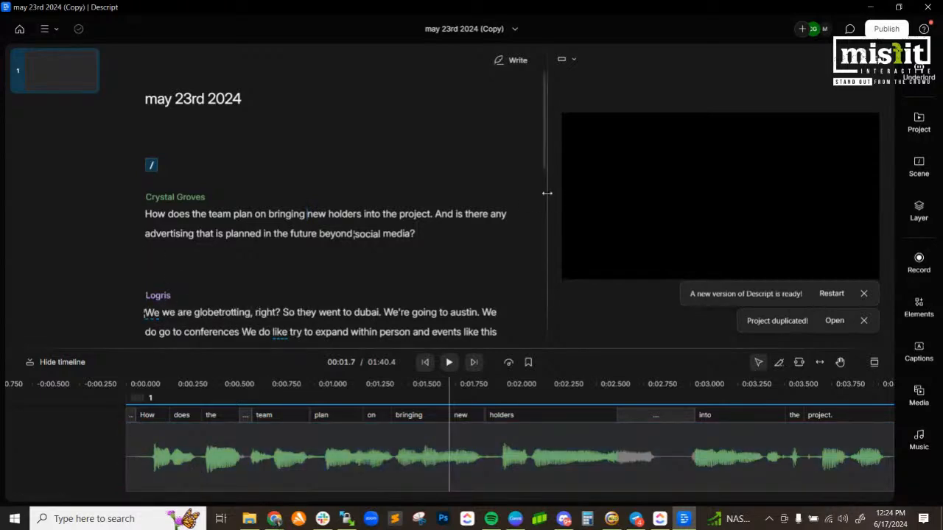
# - Show the Underlord AI tools and dismiss the new-version and project-duplicated notifications
pyautogui.scroll(-15, 545, 194)
pyautogui.scroll(15, 244, 234)
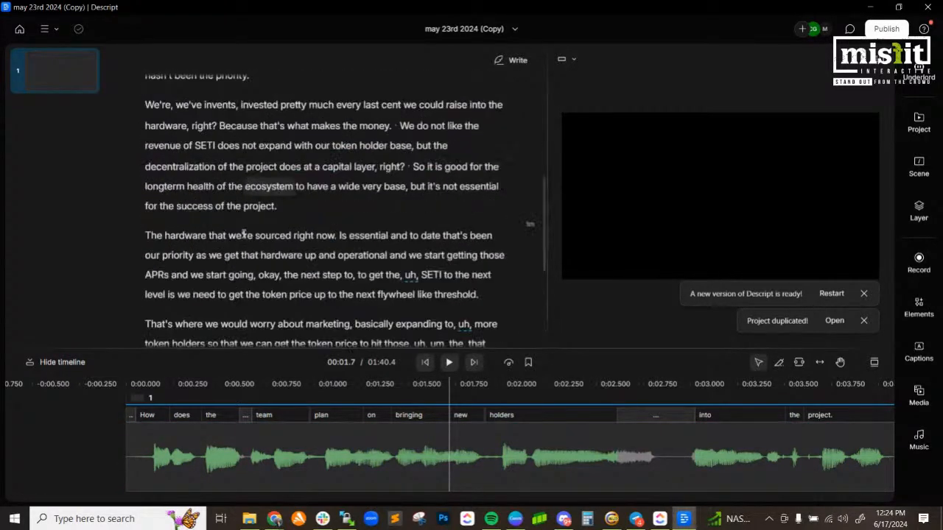
pyautogui.scroll(-15, 341, 217)
pyautogui.scroll(15, 341, 217)
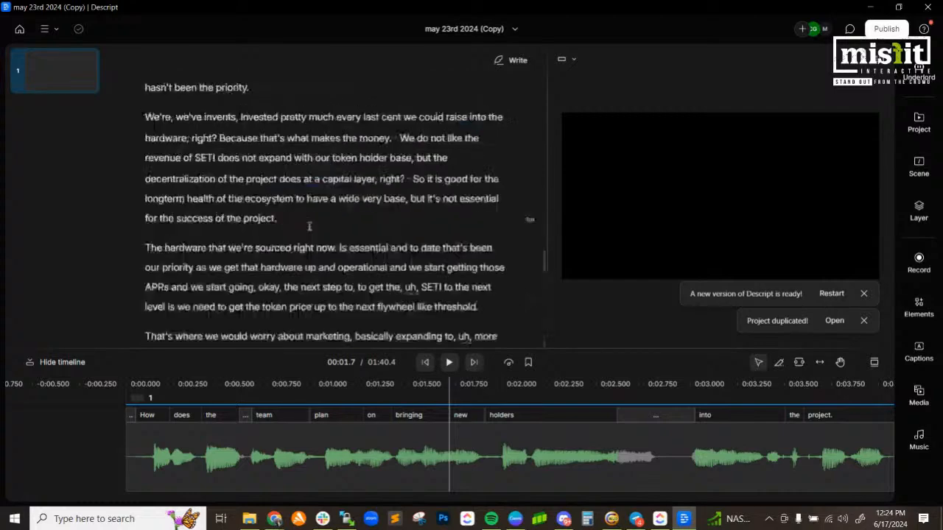
pyautogui.click(919, 80)
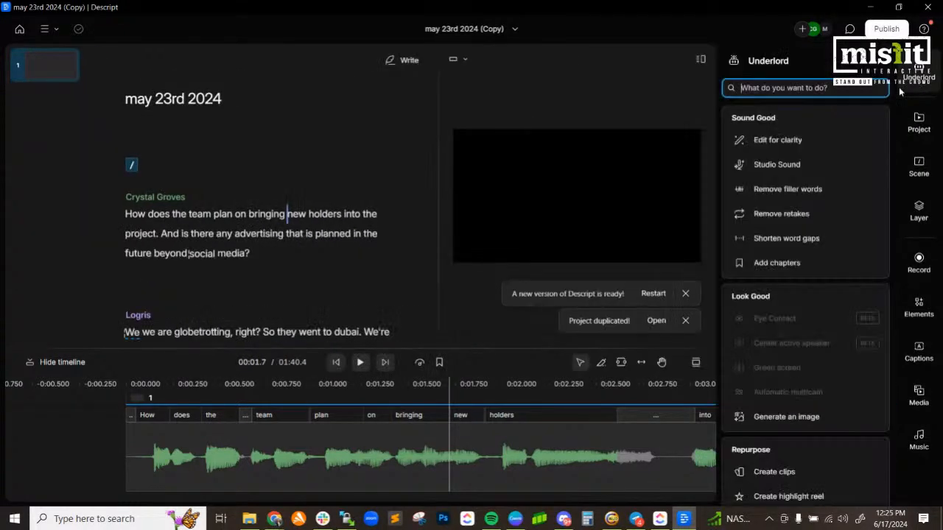
pyautogui.click(686, 293)
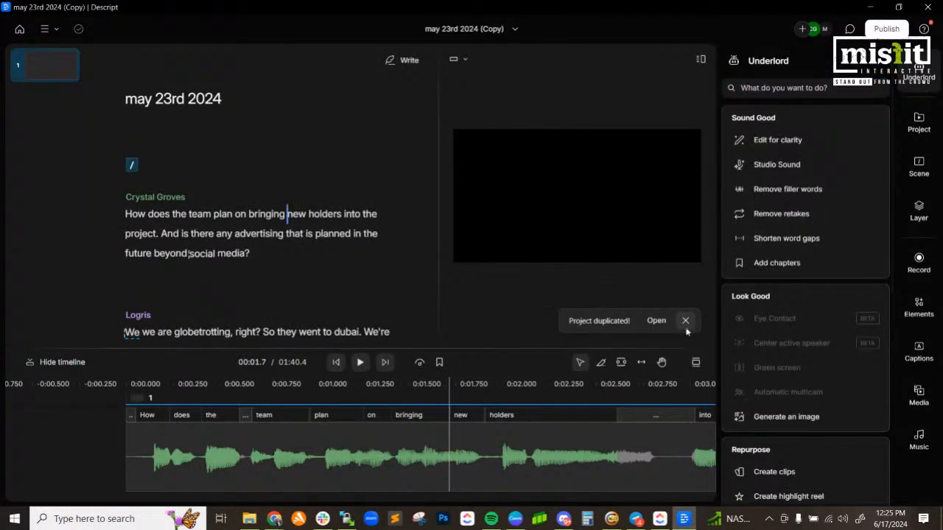
pyautogui.click(685, 320)
# - Find all filler words in the transcript, review the highlighted matches and delete them all
pyautogui.click(776, 193)
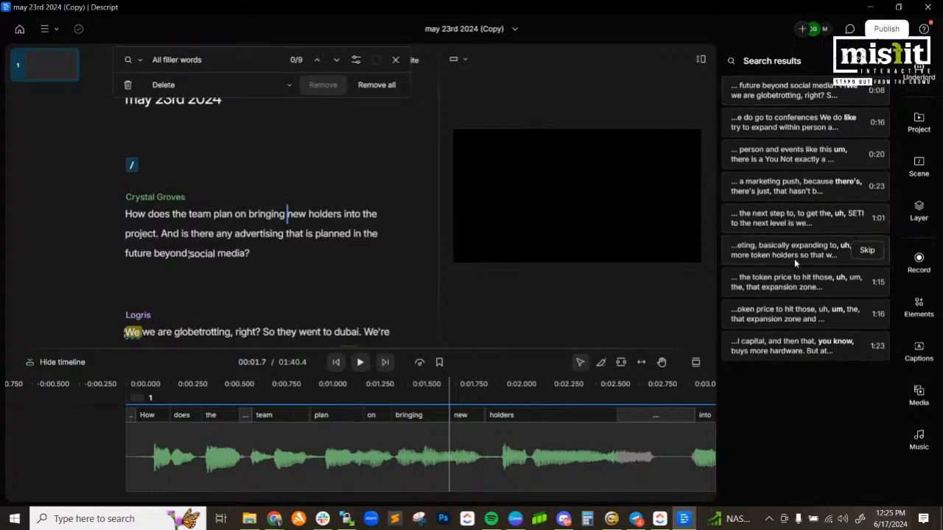
pyautogui.scroll(-3, 442, 285)
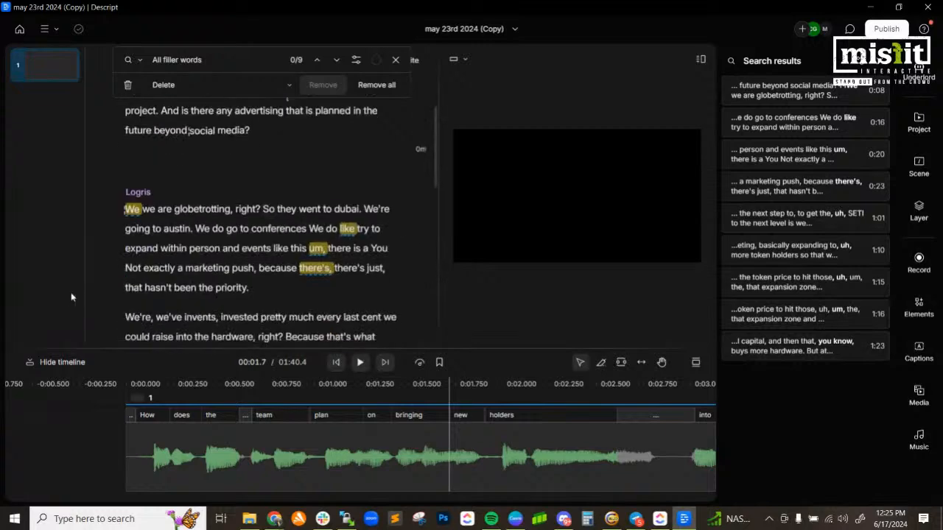
pyautogui.scroll(-13, 151, 205)
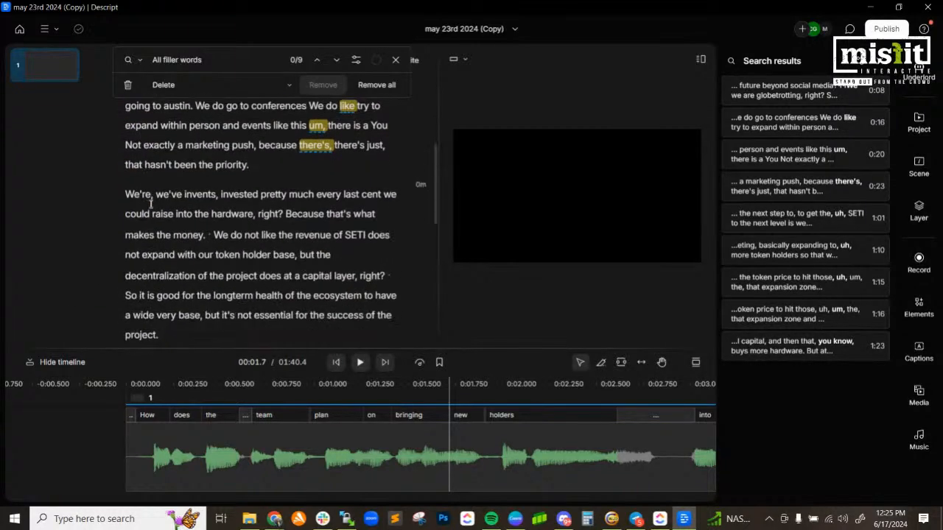
pyautogui.scroll(15, 183, 201)
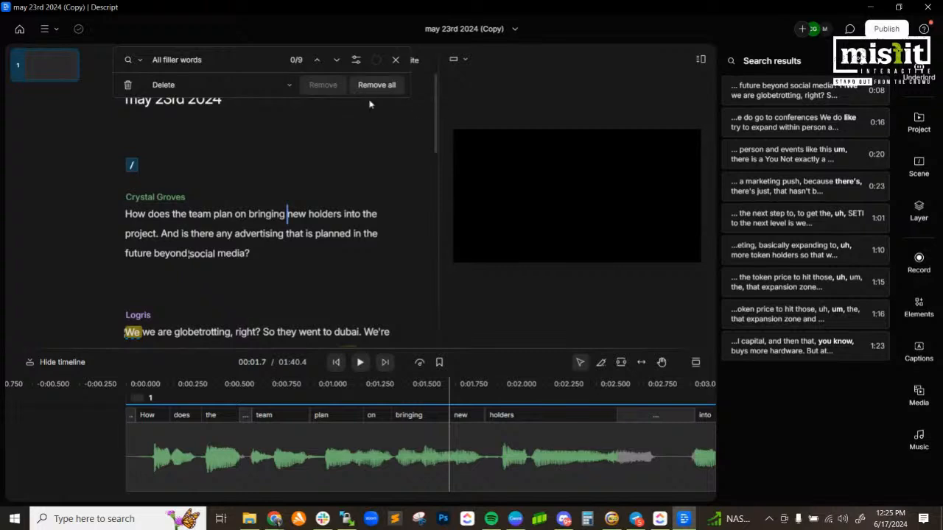
pyautogui.click(373, 87)
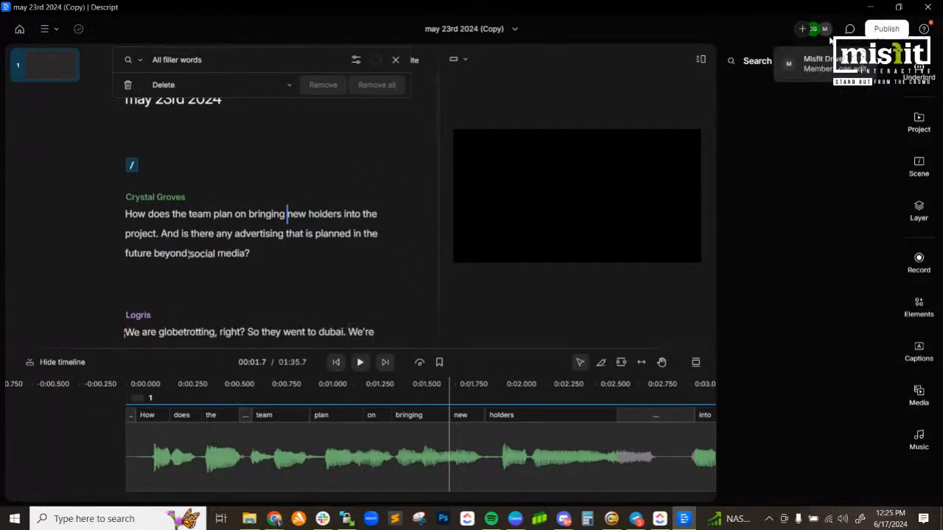
# - Use Shorten word gaps to find gaps of 1 second or more and delete all matches
pyautogui.click(904, 74)
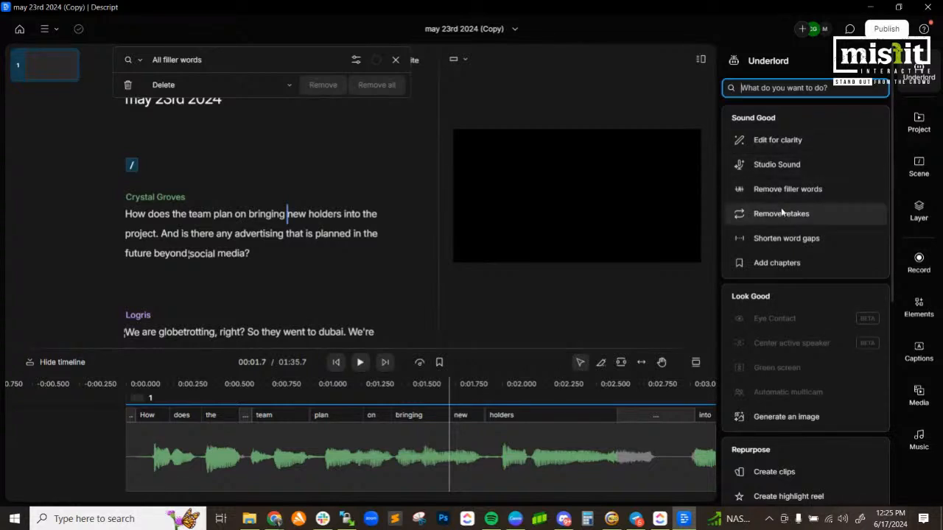
pyautogui.moveTo(780, 248)
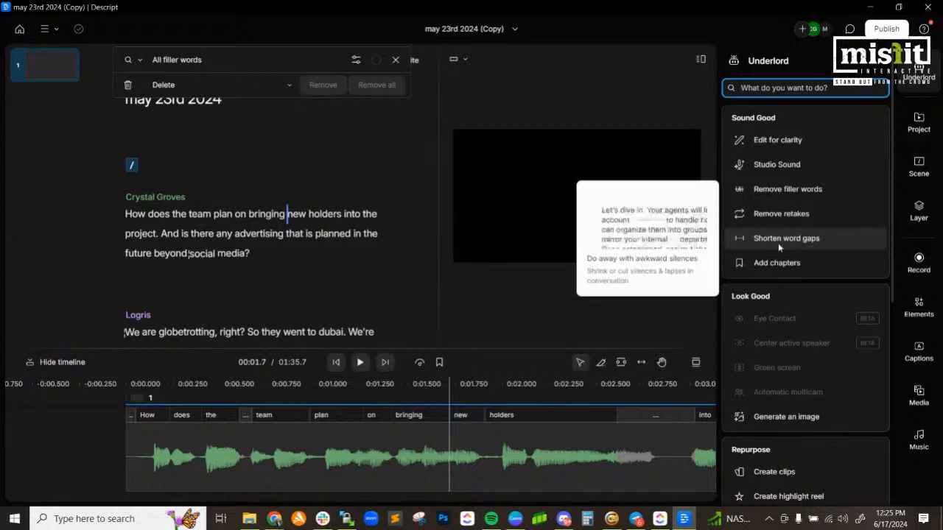
pyautogui.click(797, 243)
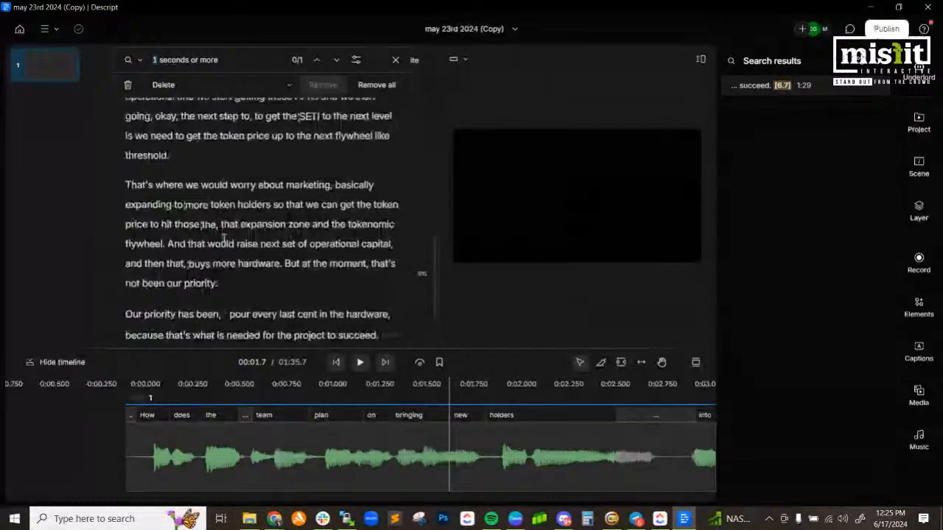
pyautogui.scroll(8, 225, 238)
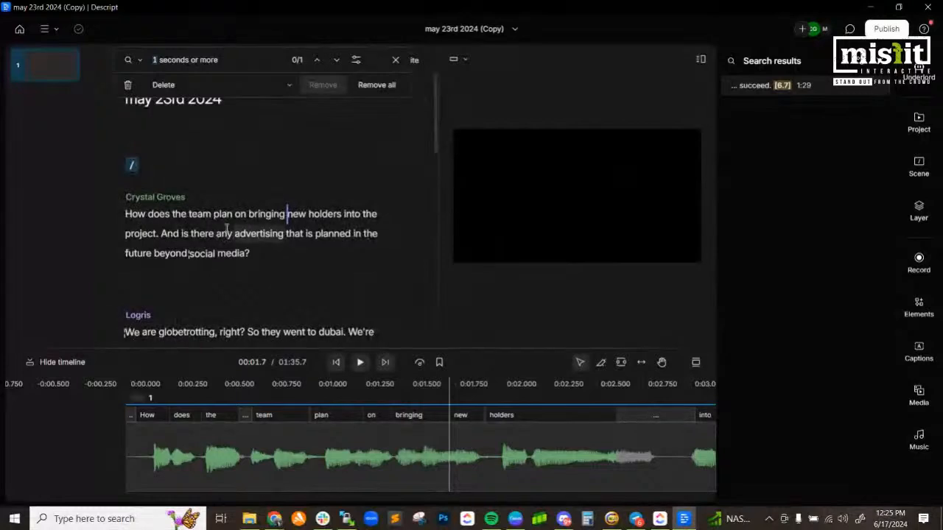
pyautogui.click(375, 86)
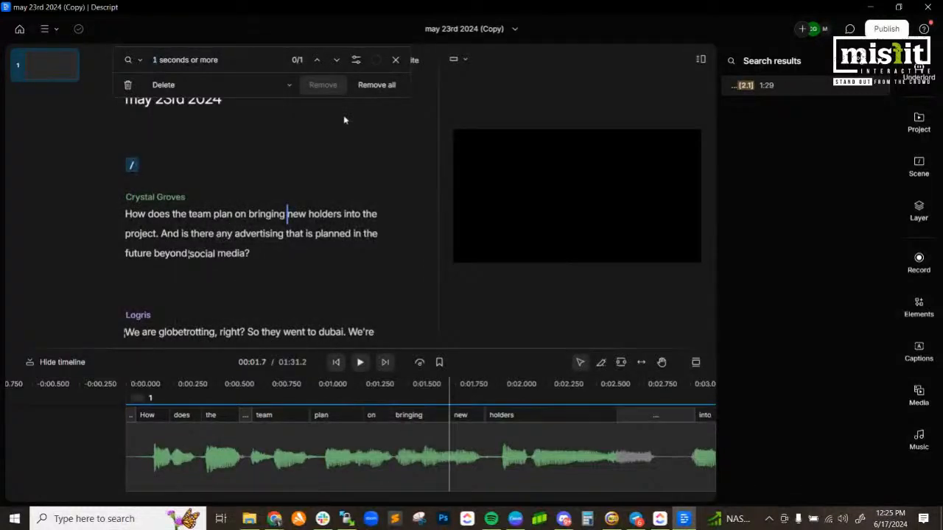
# - Play back the end of the recording and delete the leftover silence after "succeed."
pyautogui.scroll(-10, 254, 229)
pyautogui.click(255, 229)
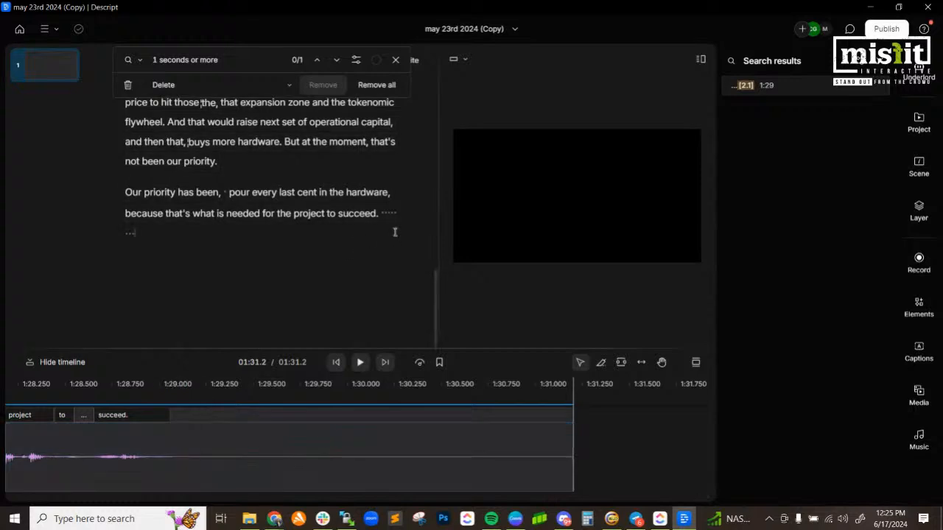
pyautogui.click(359, 214)
pyautogui.click(359, 363)
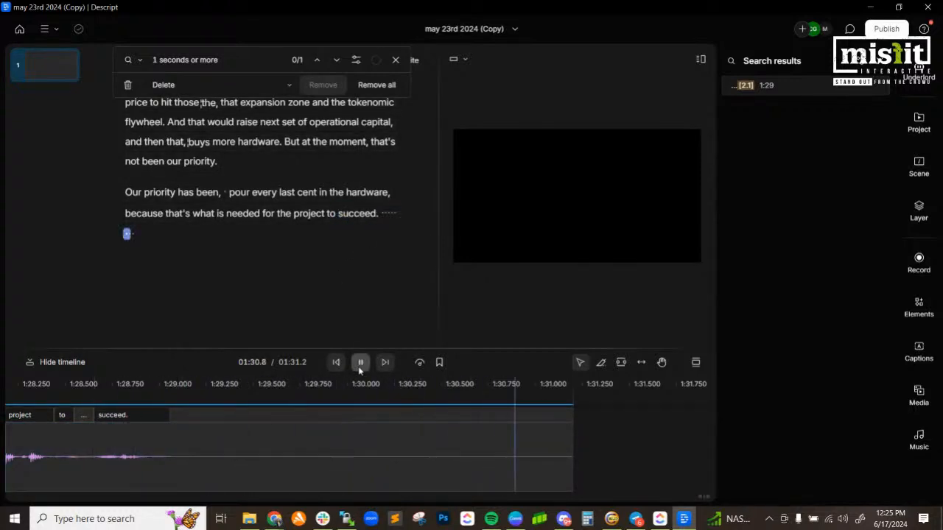
pyautogui.click(384, 213)
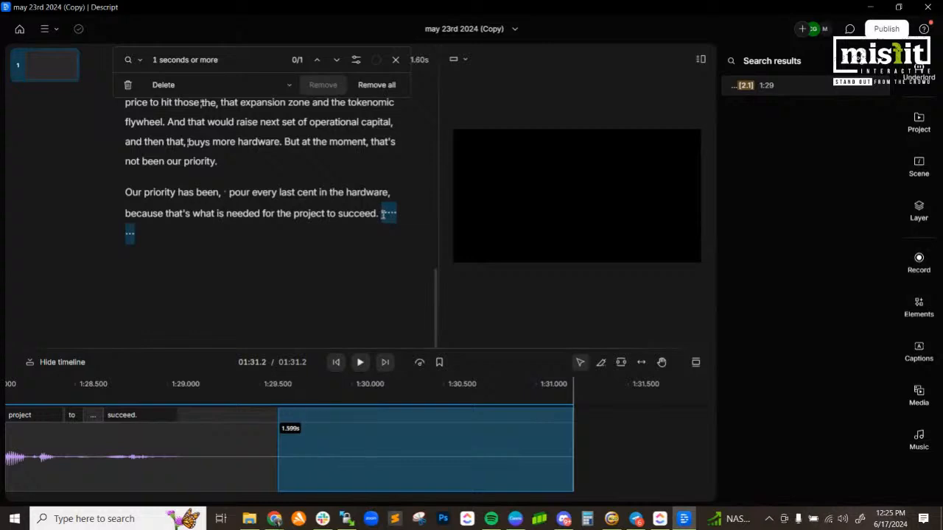
pyautogui.press('Delete')
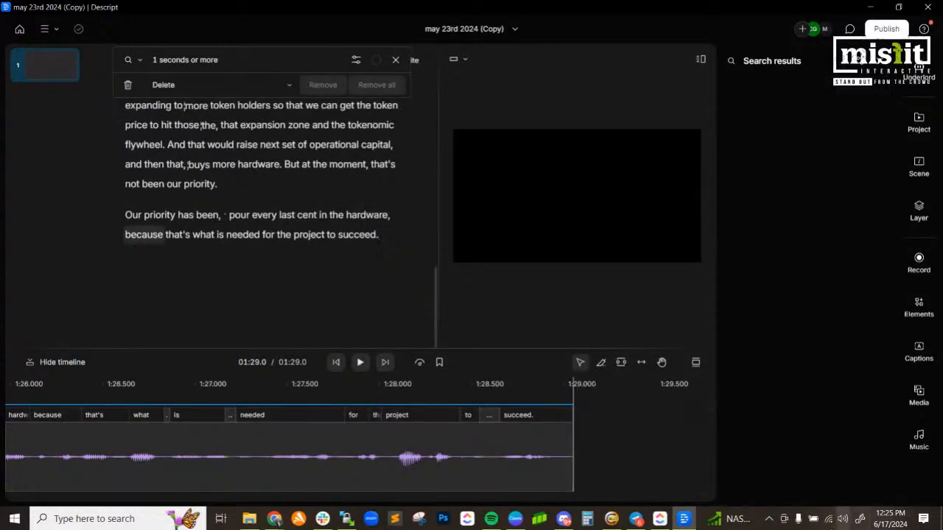
# - Switch the system's audio playback device to Headset (T17 Hands-Free AG Audio)
pyautogui.click(842, 519)
pyautogui.click(809, 458)
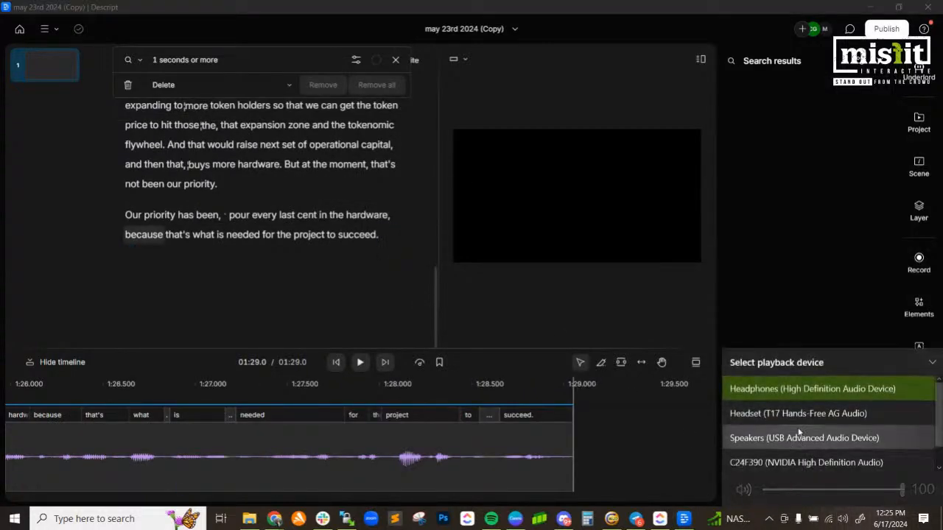
pyautogui.click(775, 415)
pyautogui.click(216, 286)
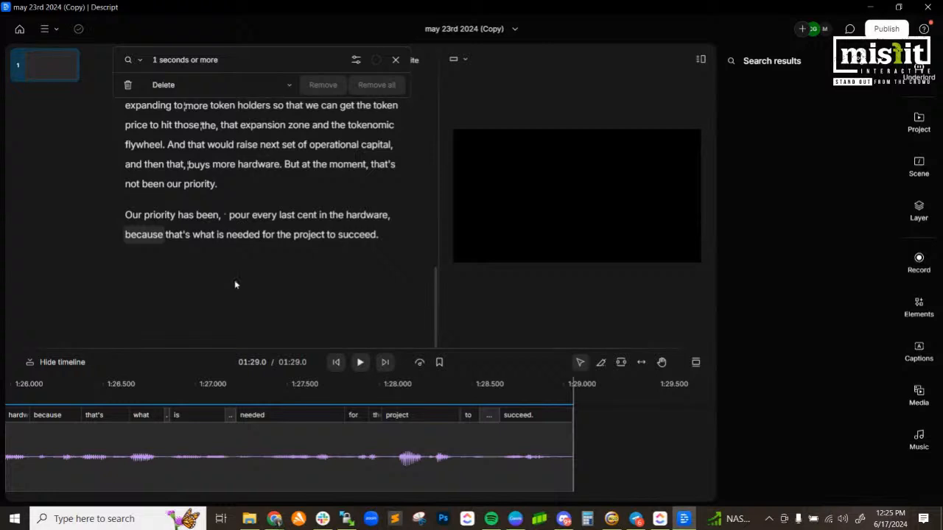
# - Return the playhead to the start of the recording, before "How does the team plan"
pyautogui.scroll(10, 241, 290)
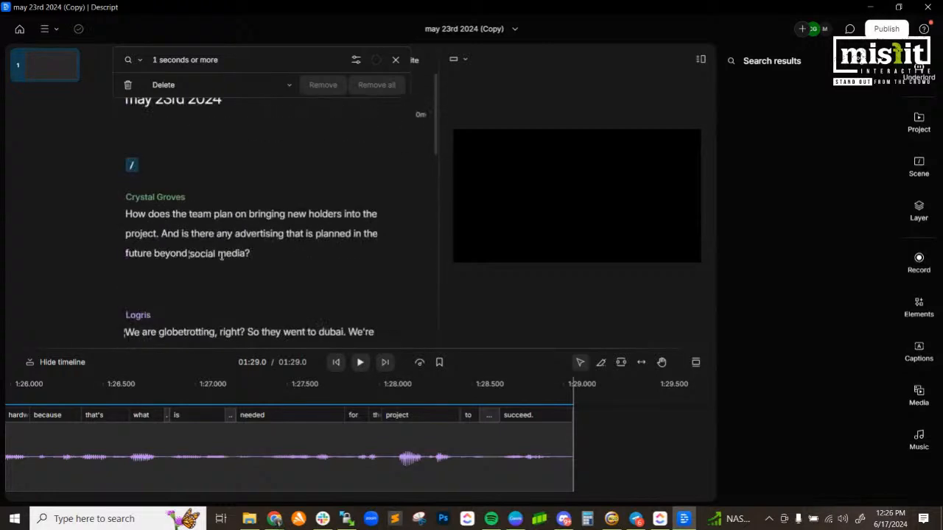
pyautogui.click(125, 214)
pyautogui.click(283, 490)
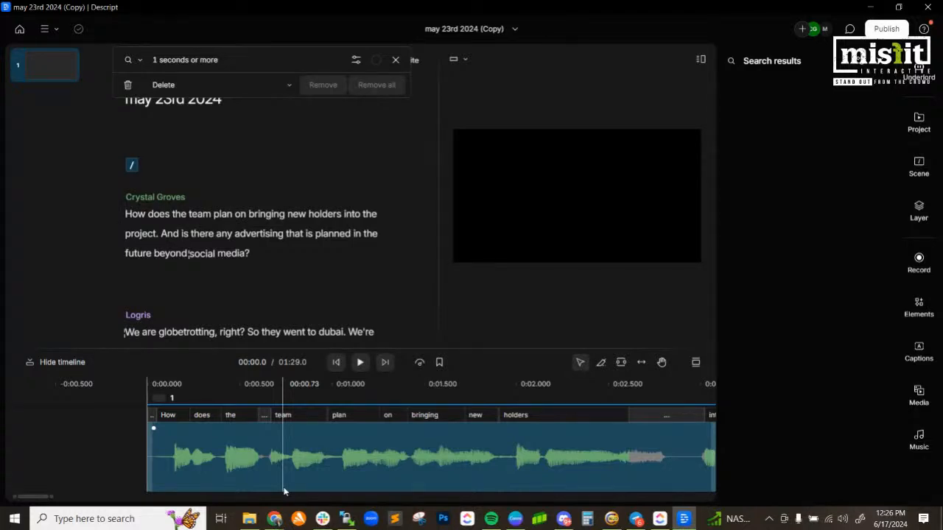
pyautogui.click(283, 491)
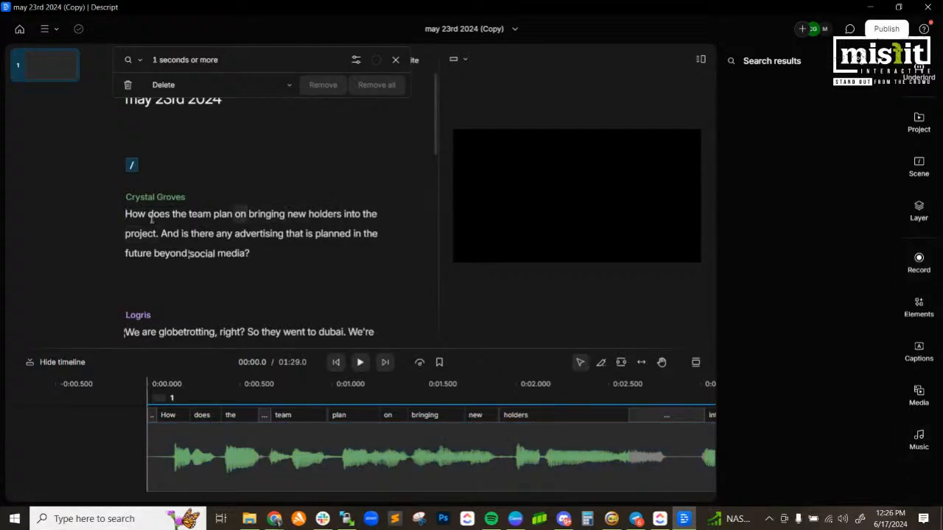
# - Play the opening question from "How does the team plan" up to the answer and return the playhead to the start
pyautogui.click(125, 212)
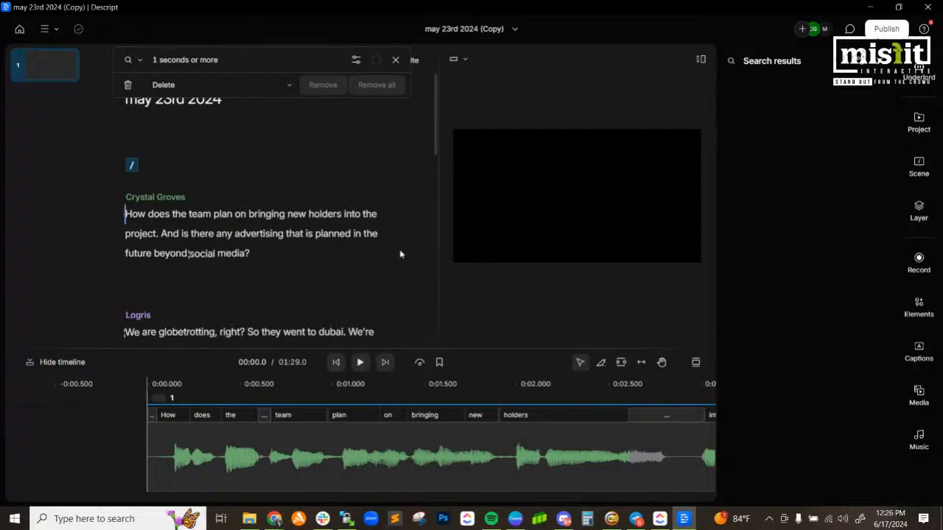
pyautogui.click(359, 363)
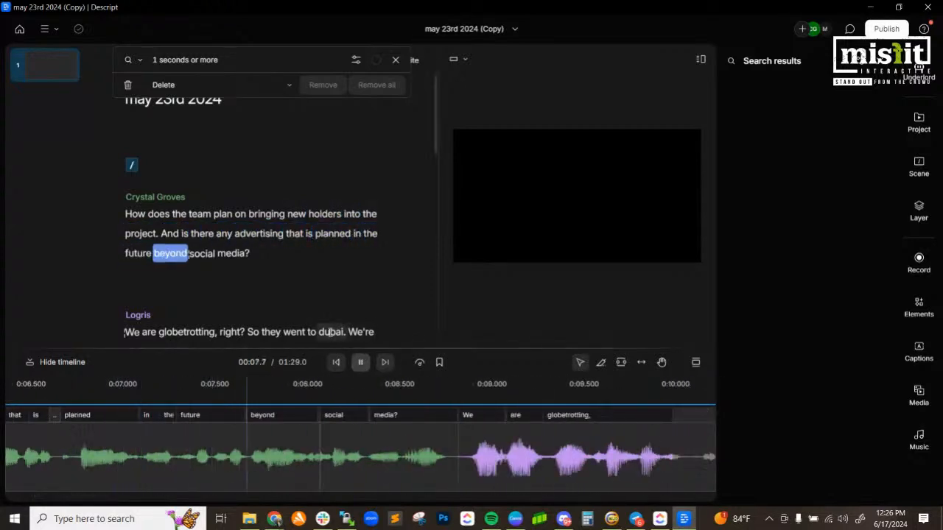
pyautogui.click(360, 362)
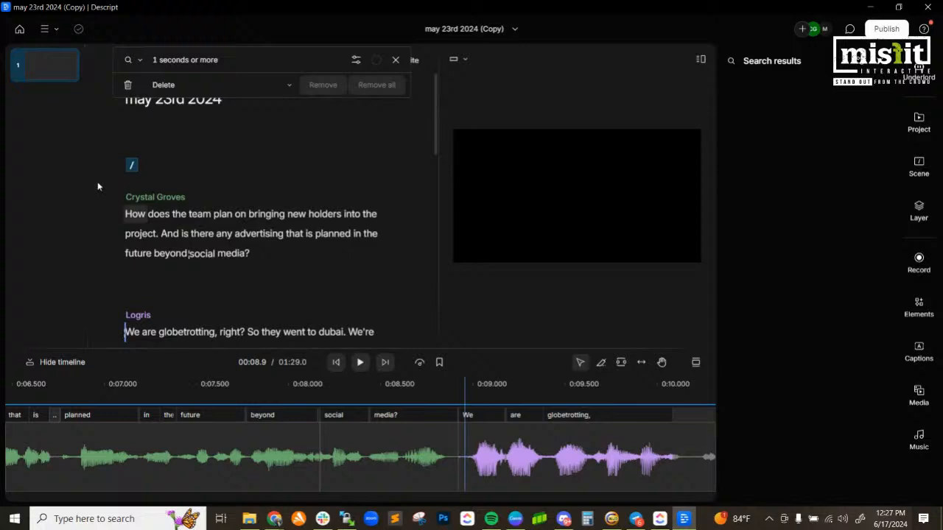
pyautogui.click(127, 214)
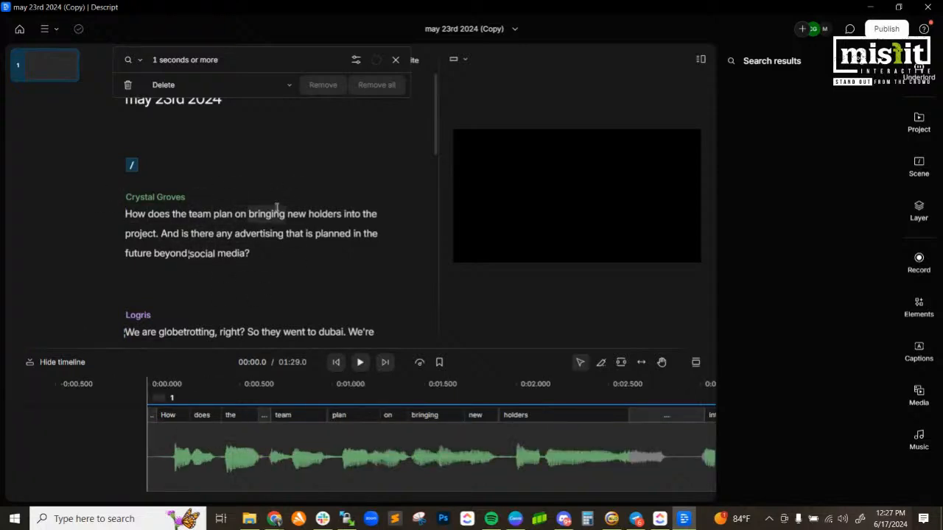
# - Delete the empty paragraph between the question and the answer, and place the playhead before "We are globetrotting"
pyautogui.click(177, 274)
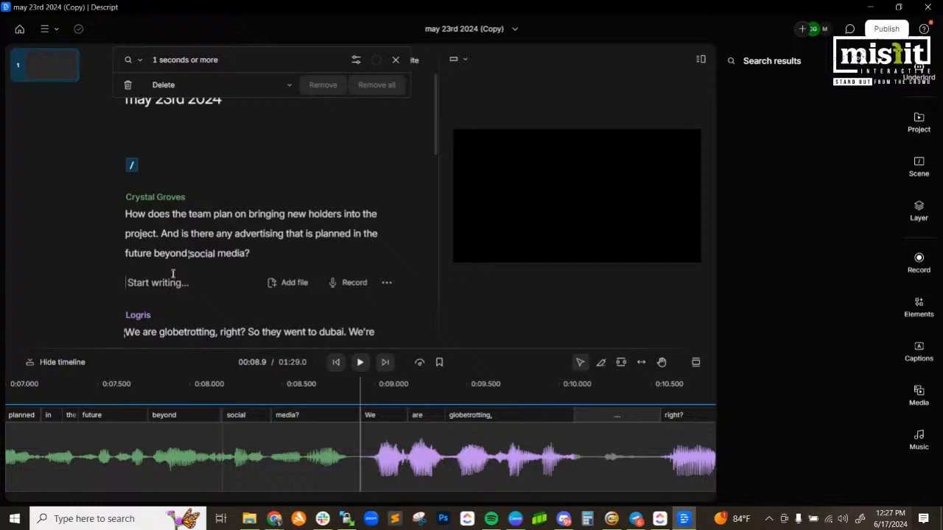
pyautogui.press('BackSpace')
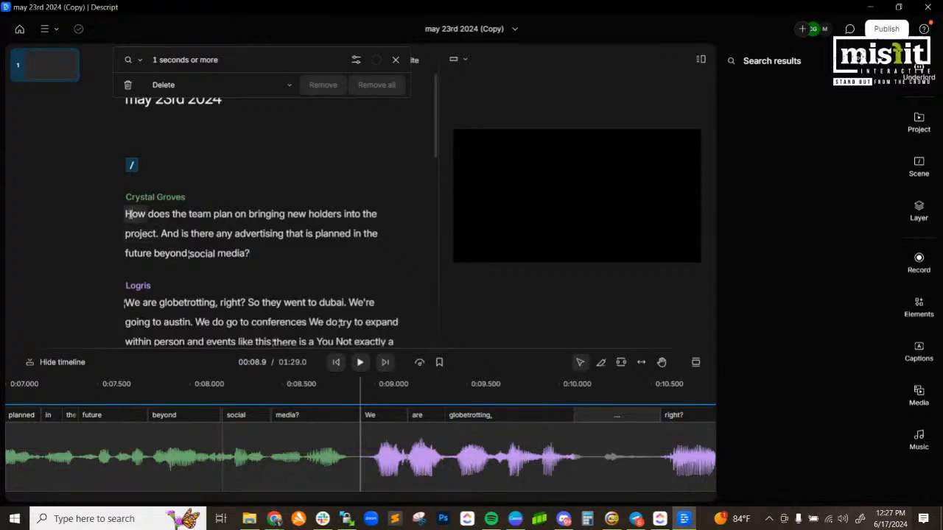
pyautogui.click(125, 214)
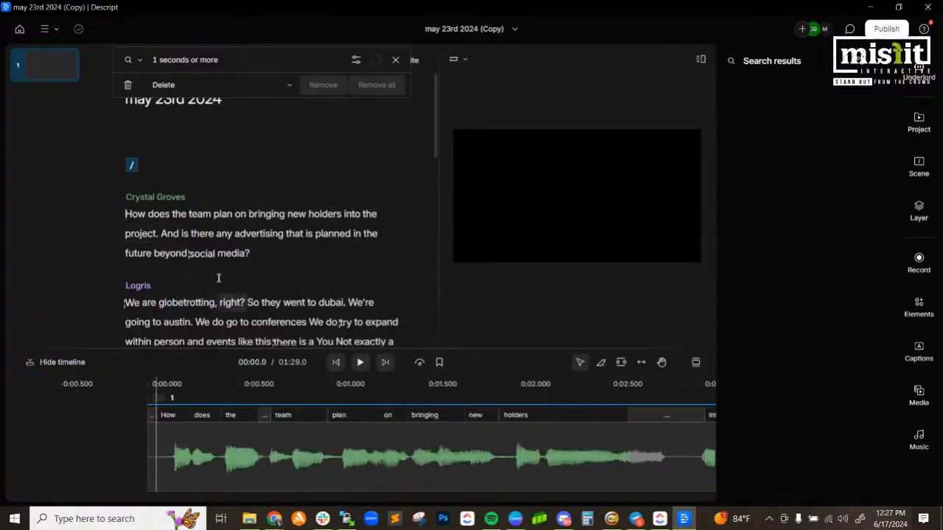
pyautogui.click(259, 233)
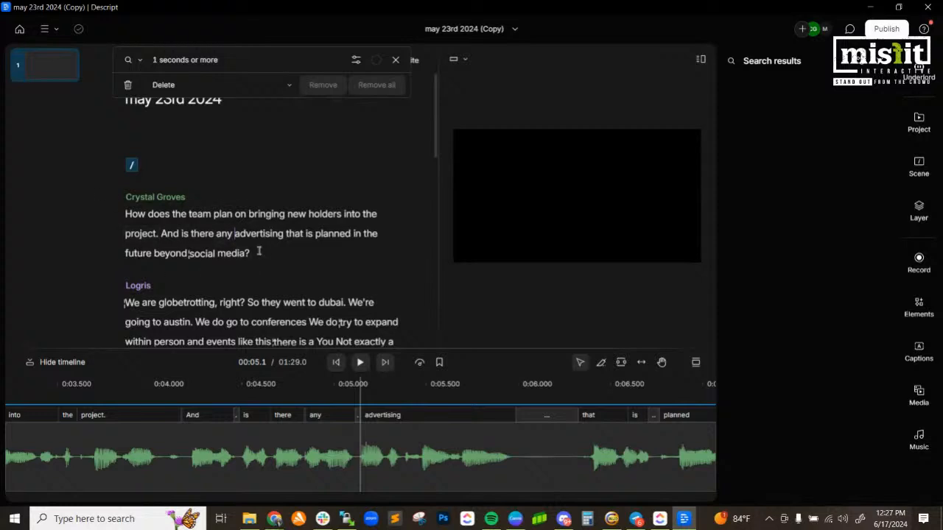
pyautogui.scroll(-1, 259, 251)
pyautogui.click(126, 240)
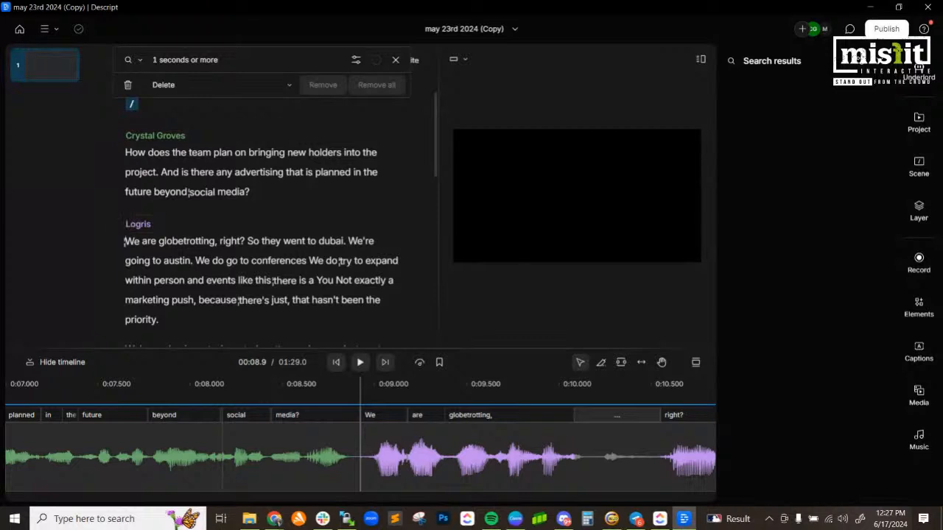
pyautogui.hotkey('alt', 'Tab')
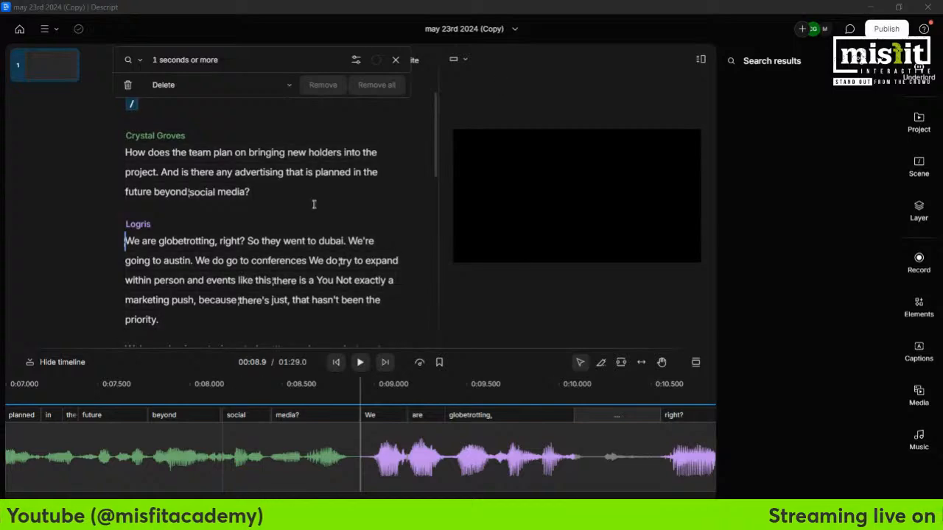
pyautogui.scroll(-5, 313, 206)
pyautogui.scroll(6, 311, 208)
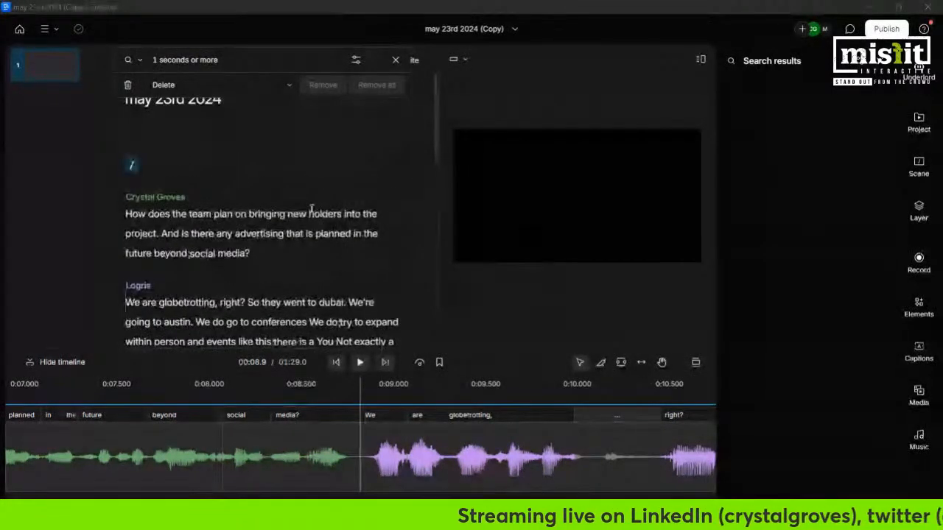
pyautogui.scroll(-1, 312, 208)
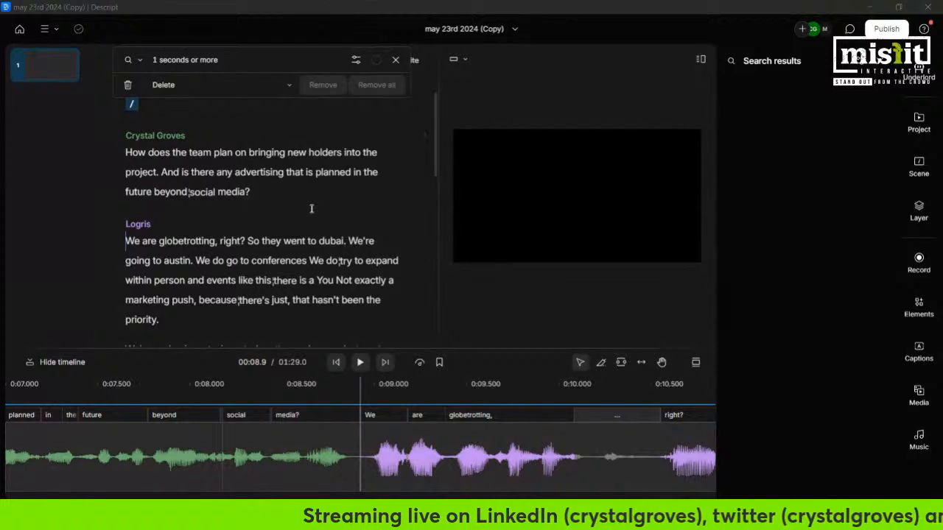
# - Play a moment of the answer, jump back to the start of the recording and stop playback shortly into the question
pyautogui.click(359, 362)
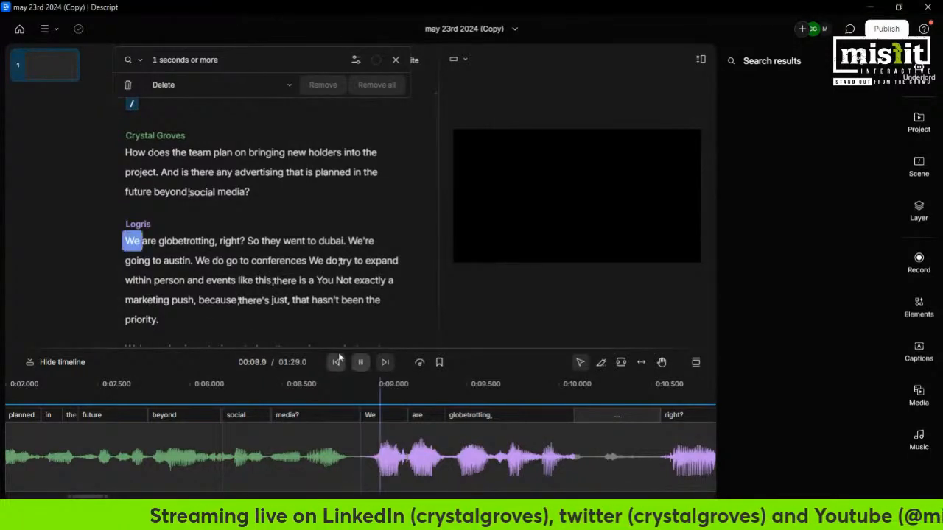
pyautogui.click(336, 362)
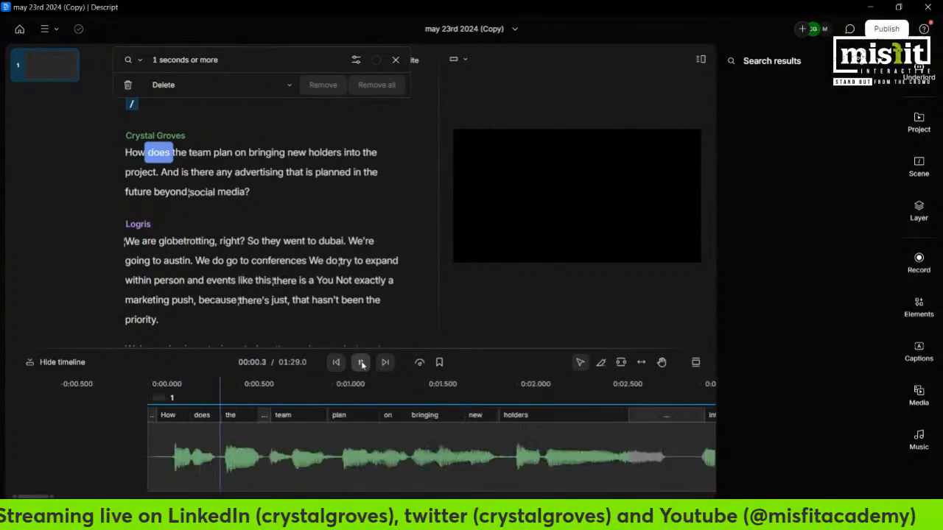
pyautogui.click(360, 361)
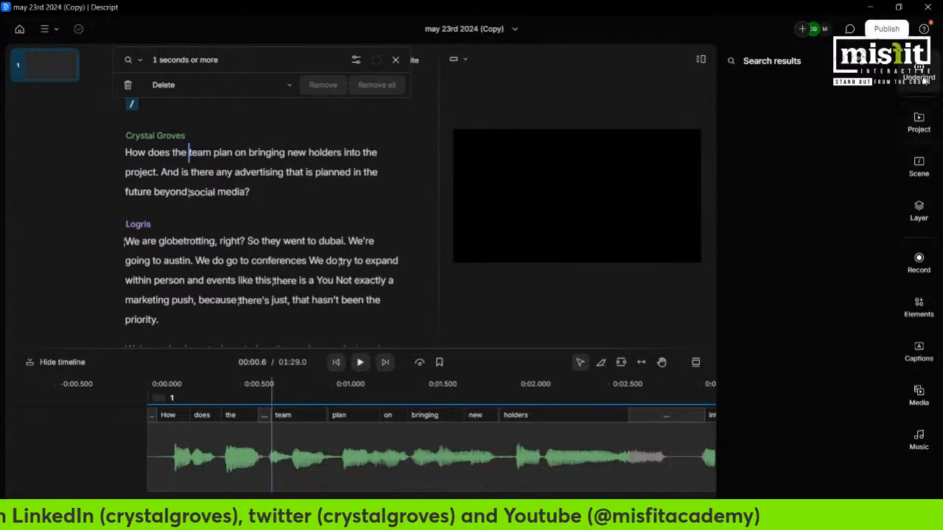
pyautogui.click(921, 76)
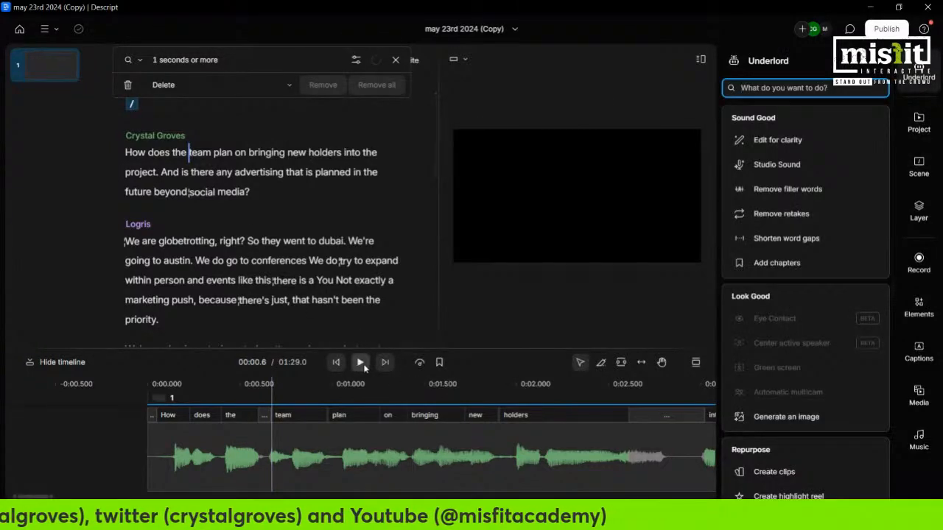
pyautogui.click(809, 162)
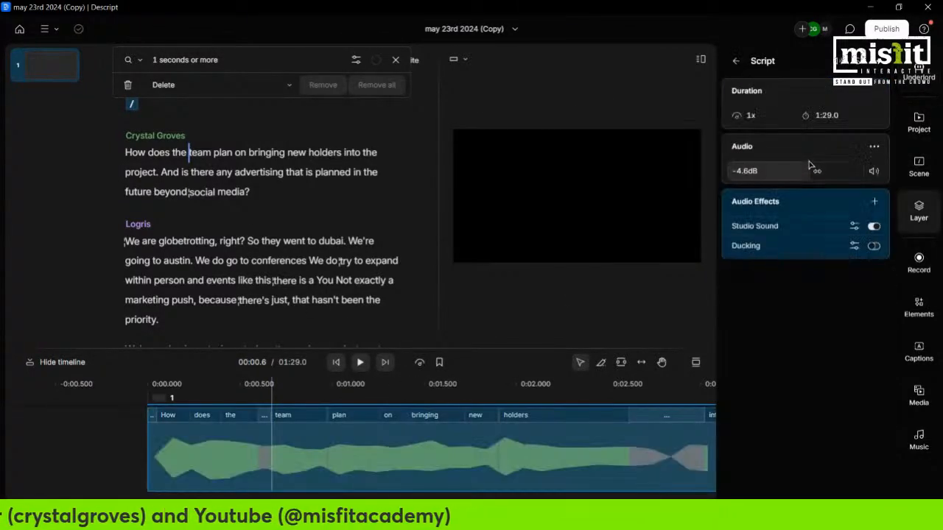
pyautogui.click(874, 226)
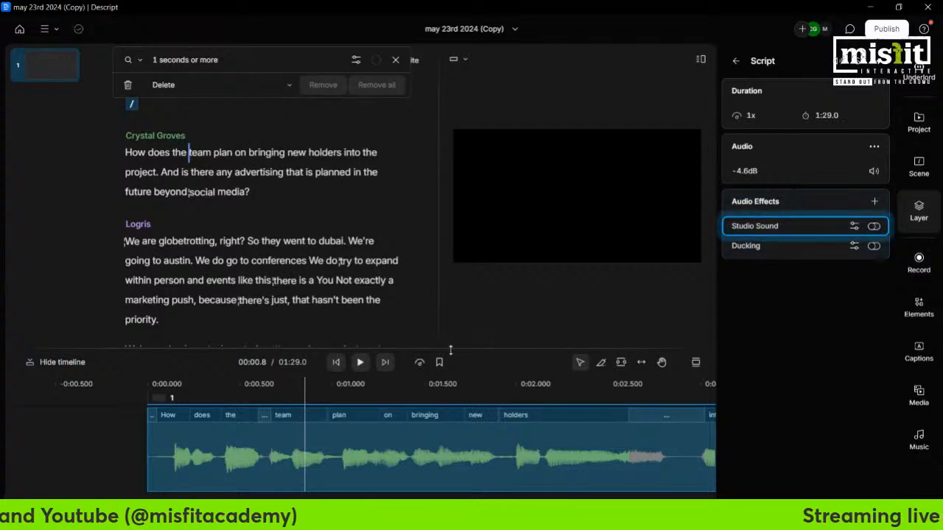
# - Play the recording from "How does the team plan" and apply Studio Sound to the script during playback
pyautogui.click(125, 153)
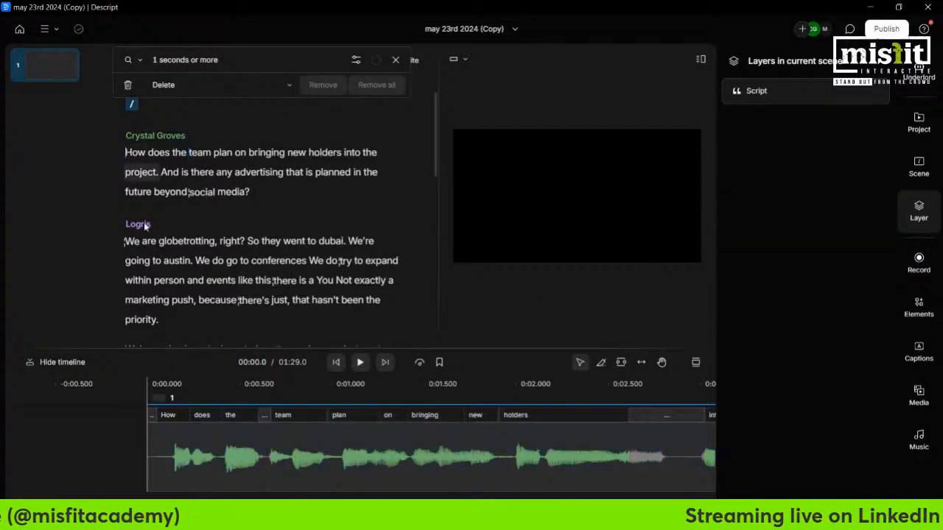
pyautogui.click(360, 363)
pyautogui.click(919, 67)
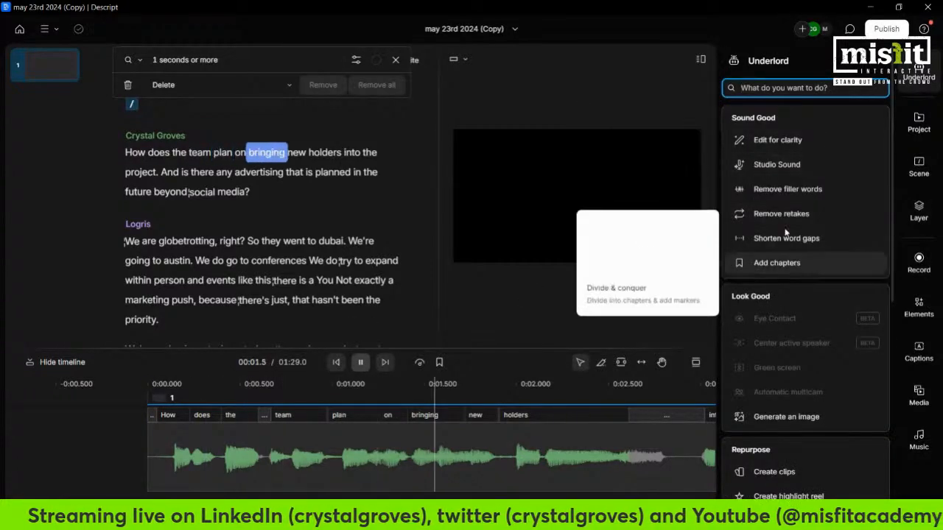
pyautogui.click(777, 164)
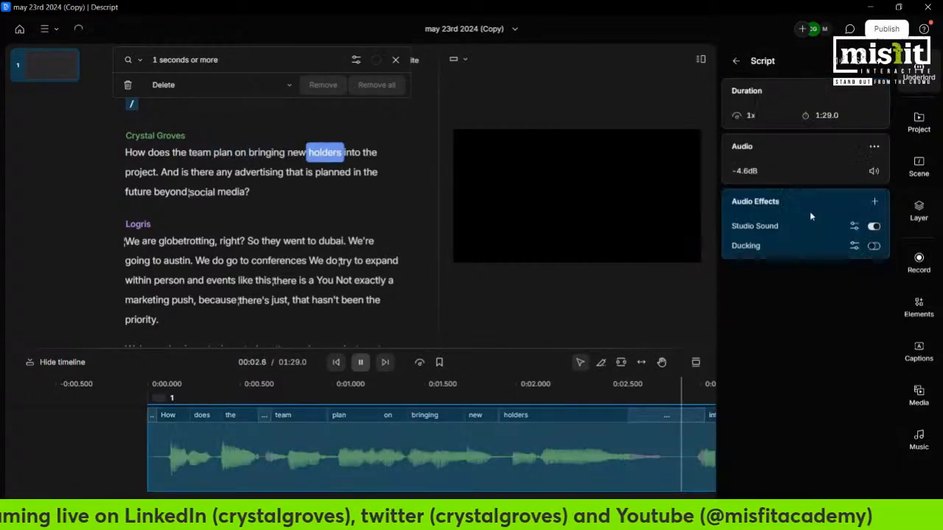
# - Toggle Studio Sound off and on during playback to compare the audio, leave it on and stop playback
pyautogui.click(875, 228)
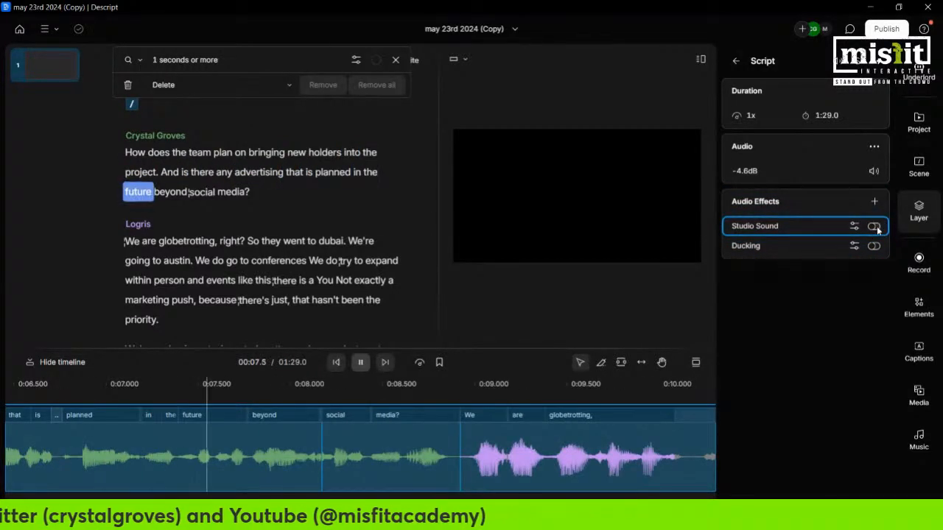
pyautogui.click(876, 228)
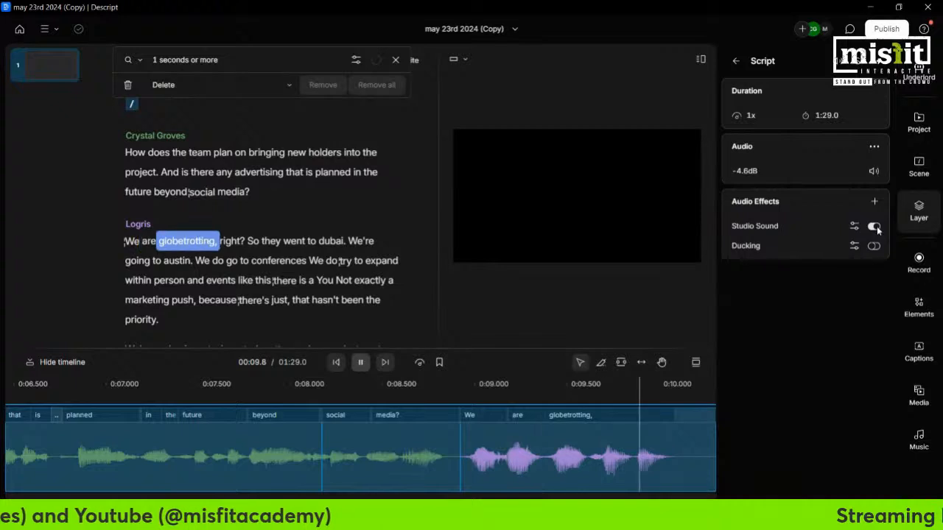
pyautogui.click(876, 228)
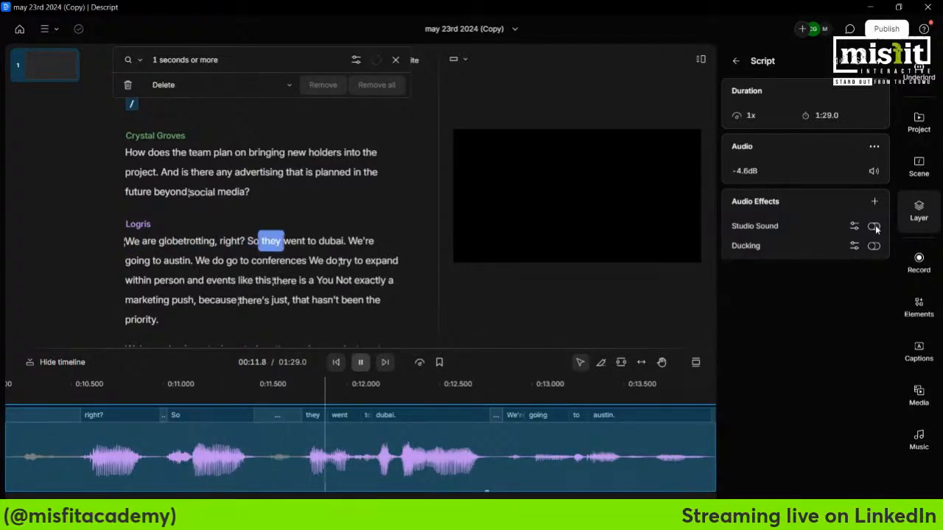
pyautogui.click(876, 228)
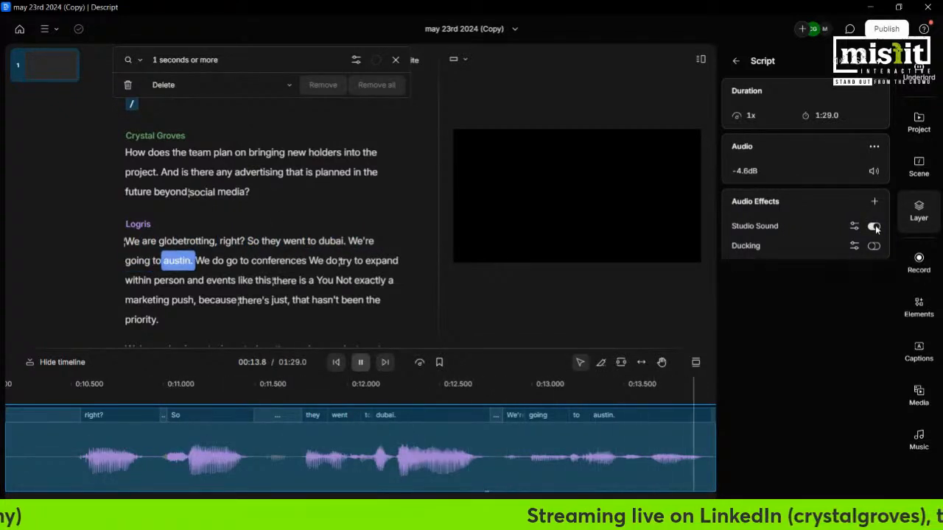
pyautogui.click(360, 362)
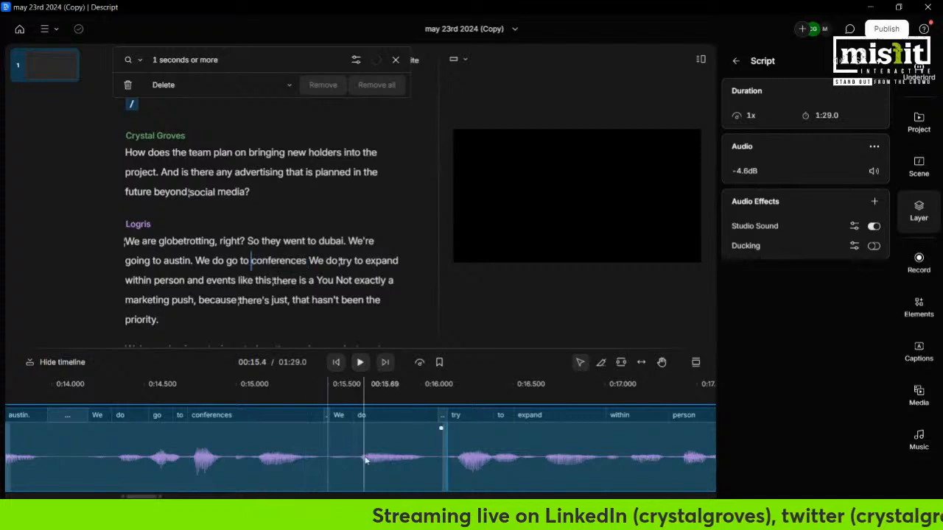
# - Play the answer from "We are globetrotting" through "austin" with Studio Sound on
pyautogui.moveTo(142, 498)
pyautogui.mouseDown()
pyautogui.moveTo(119, 499)
pyautogui.moveTo(138, 498)
pyautogui.mouseUp()
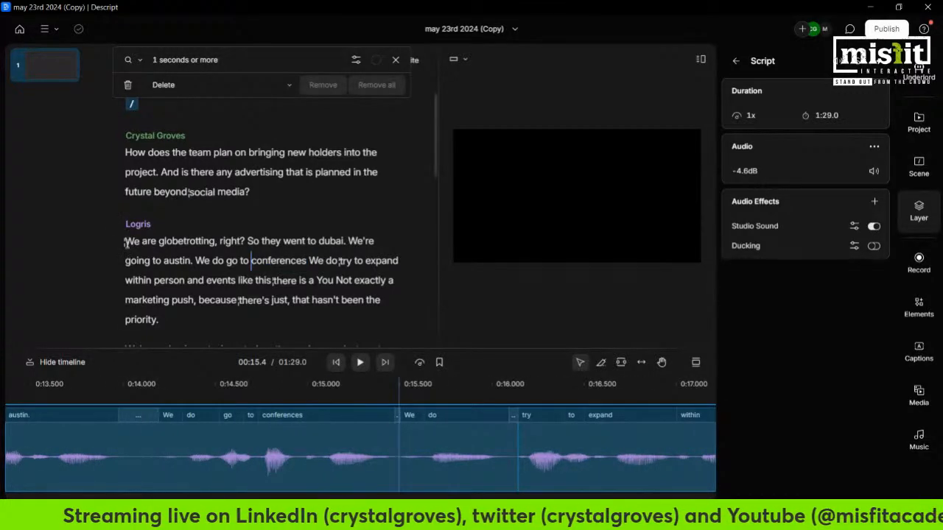
pyautogui.click(127, 241)
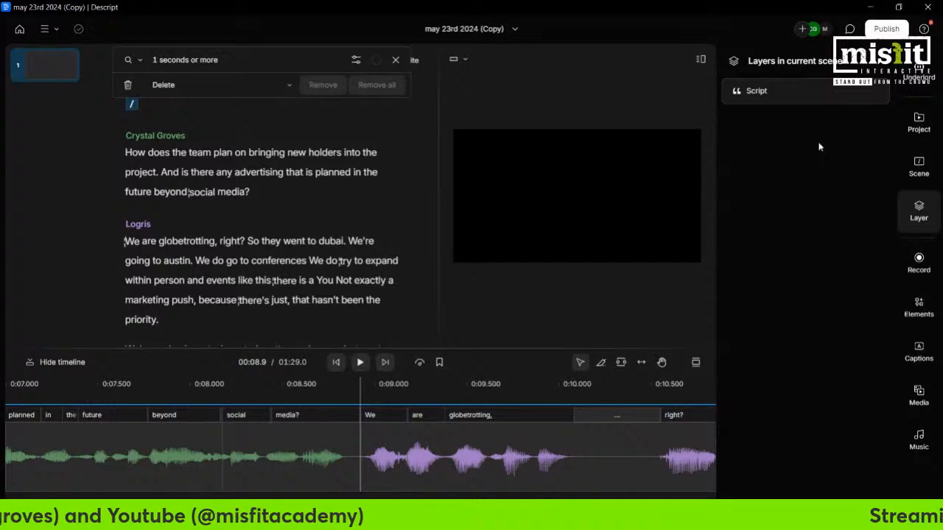
pyautogui.click(361, 362)
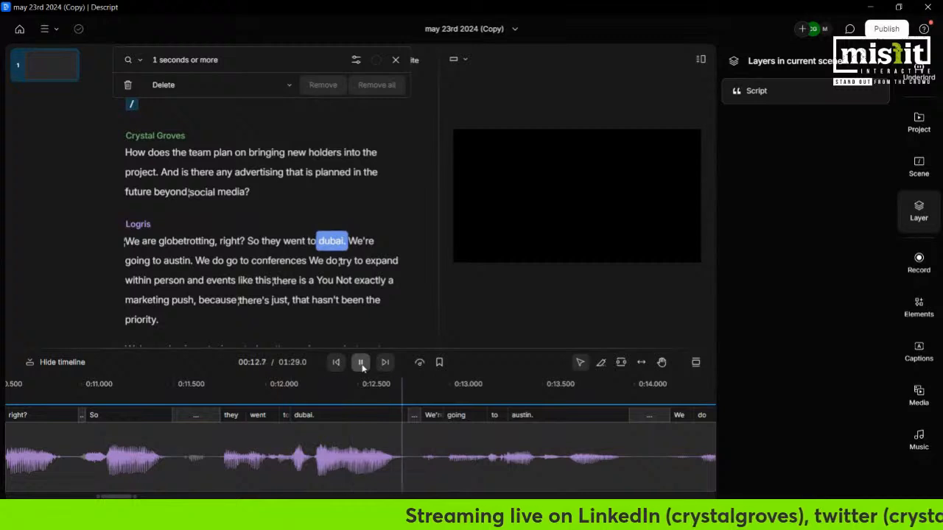
pyautogui.click(361, 362)
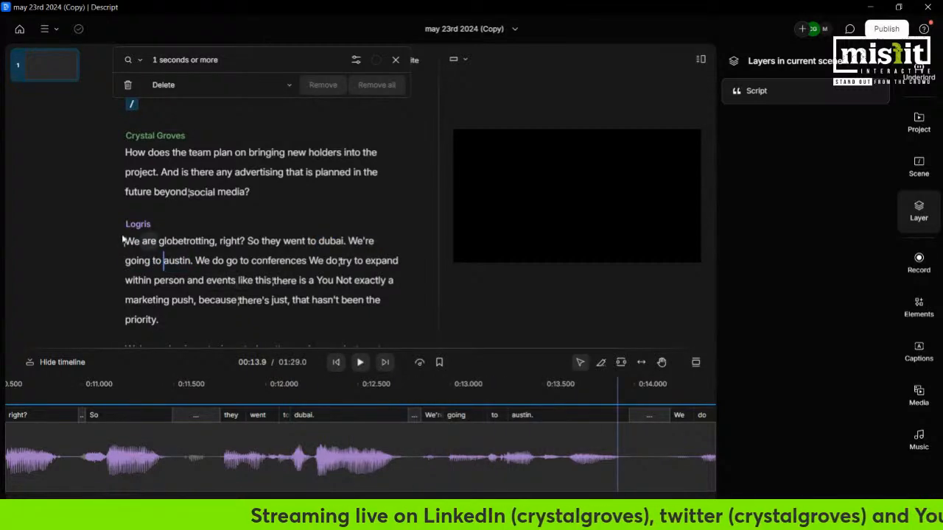
# - Turn Studio Sound off for the script and play the start of the answer from "We are globetrotting" through "right?"
pyautogui.click(125, 241)
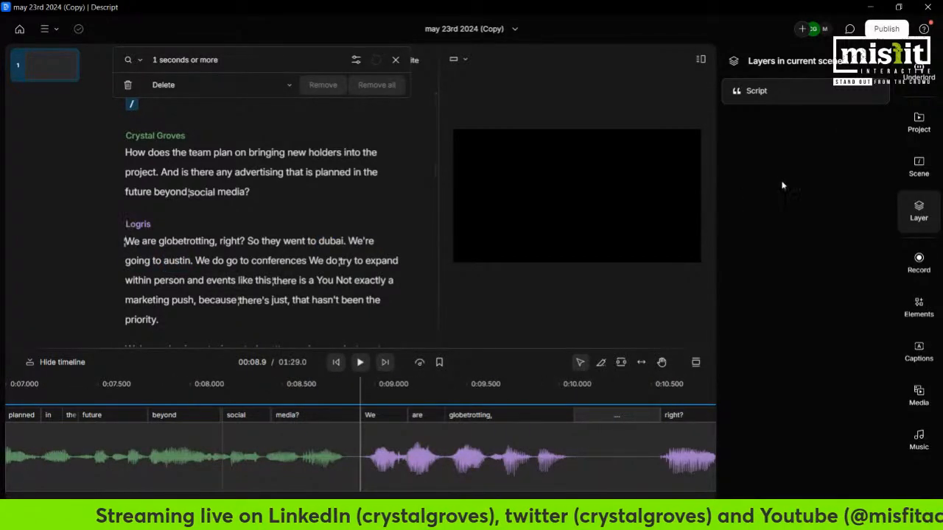
pyautogui.click(918, 68)
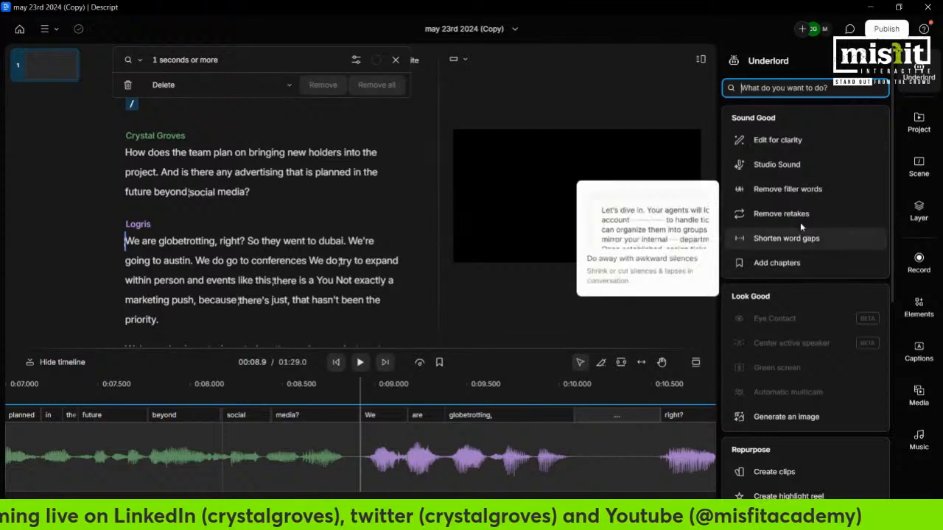
pyautogui.click(780, 164)
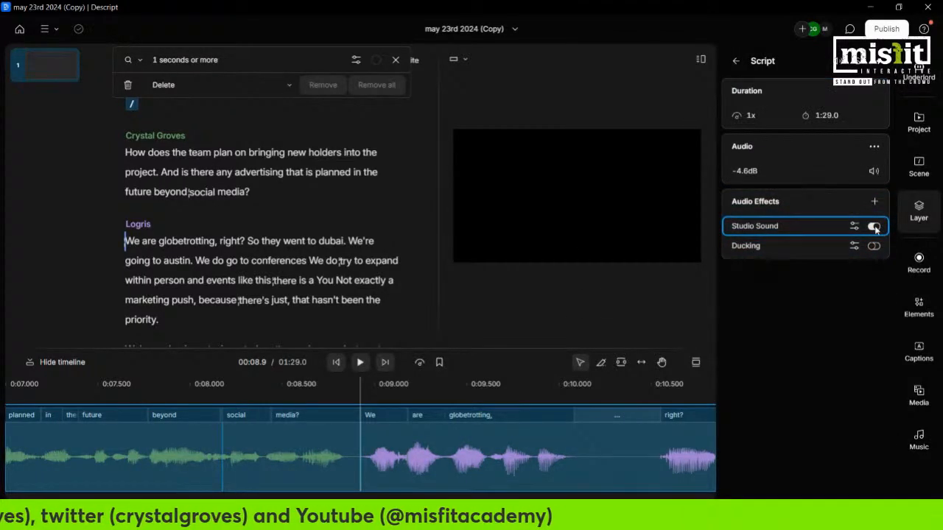
pyautogui.click(874, 227)
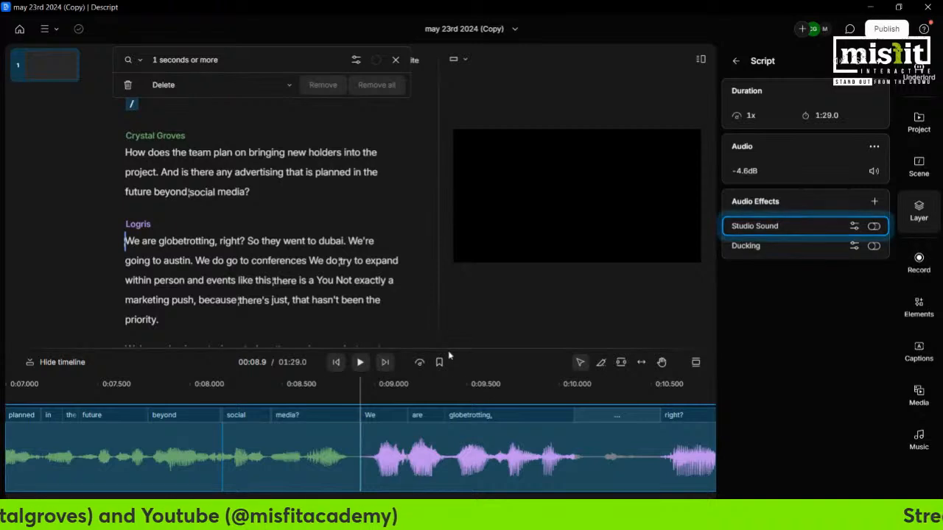
pyautogui.click(360, 362)
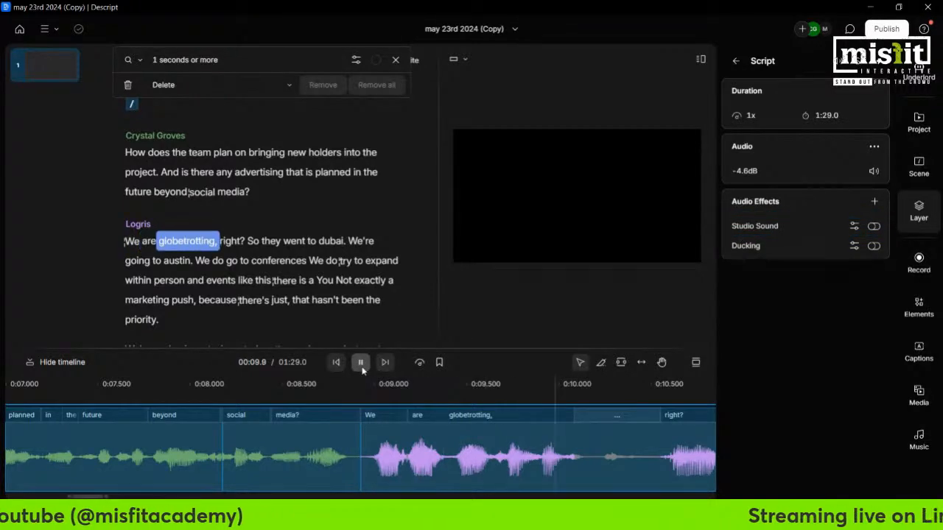
pyautogui.click(360, 361)
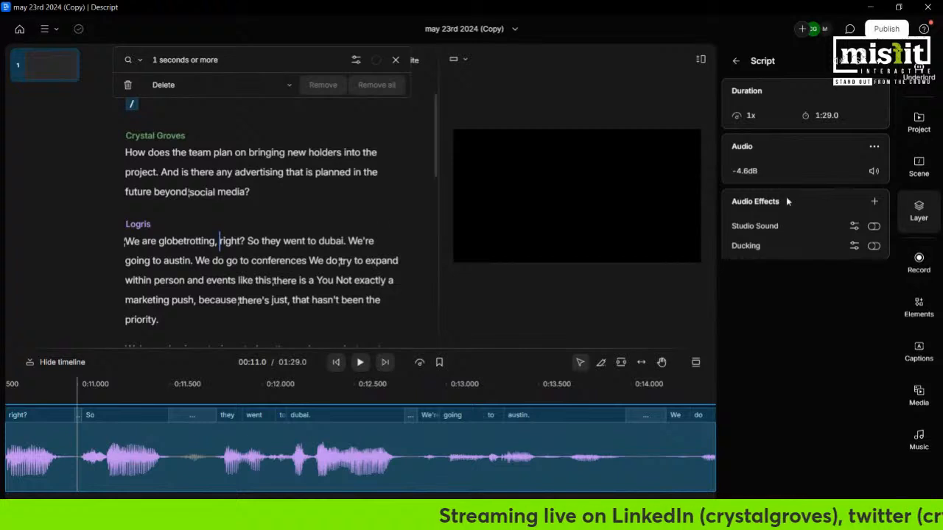
# - Turn Studio Sound back on for the script and replay the answer from "We are globetrotting" up to "dubai"
pyautogui.click(126, 241)
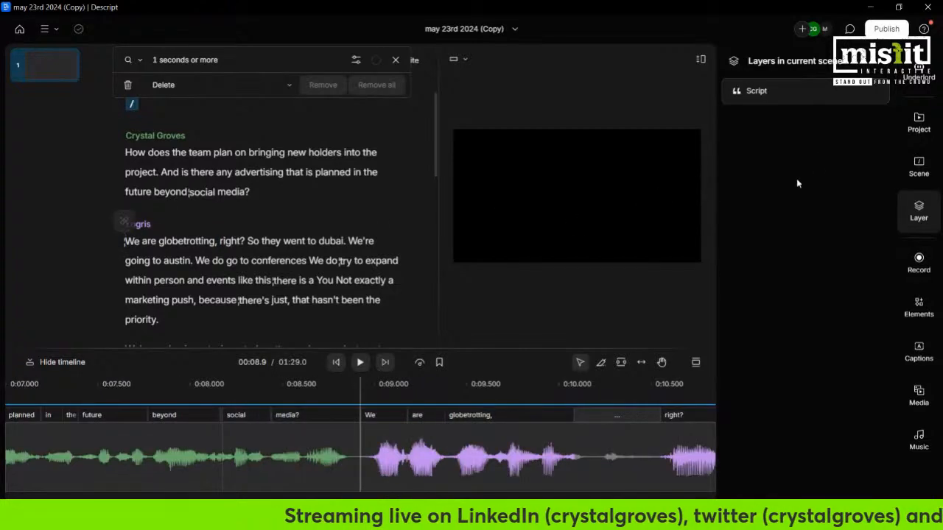
pyautogui.click(918, 70)
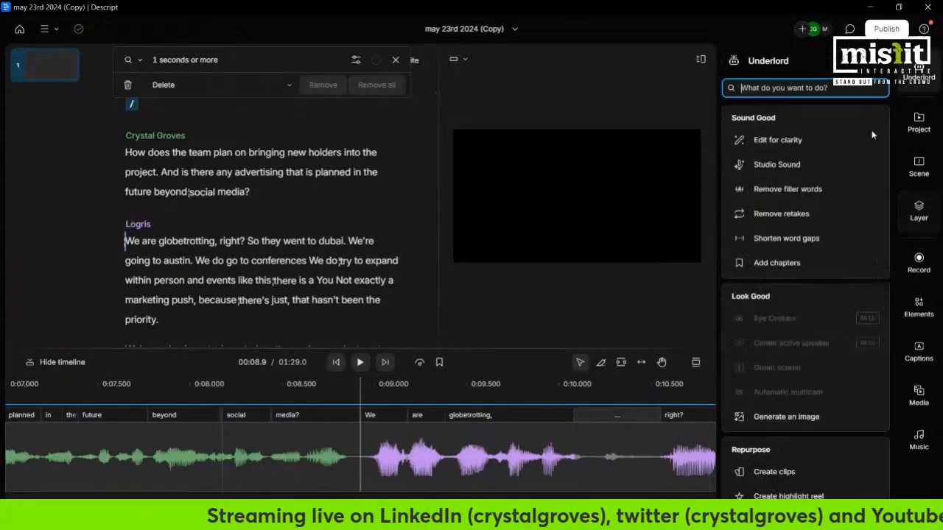
pyautogui.click(767, 163)
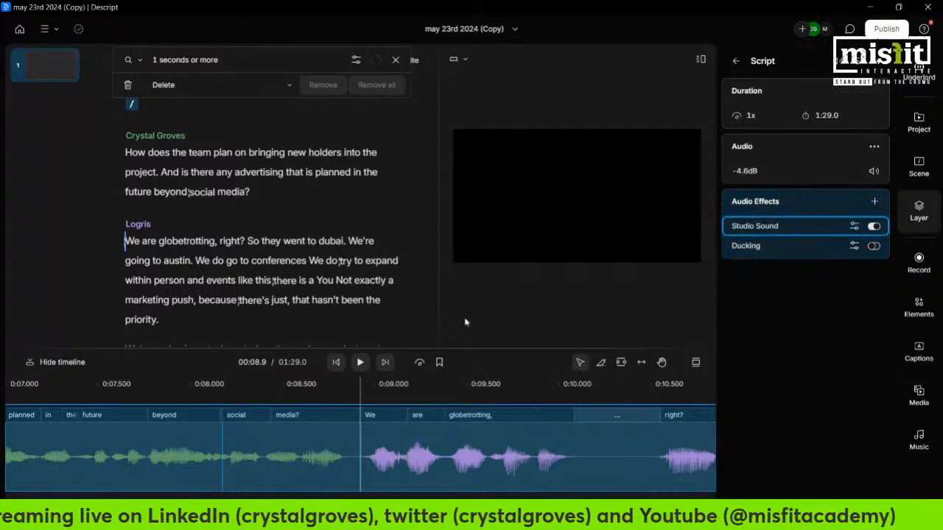
pyautogui.click(361, 363)
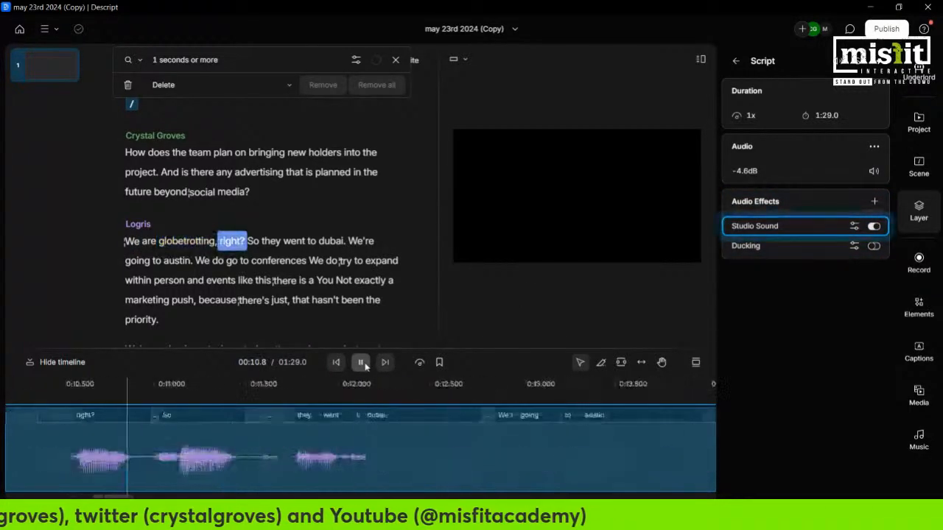
pyautogui.click(361, 363)
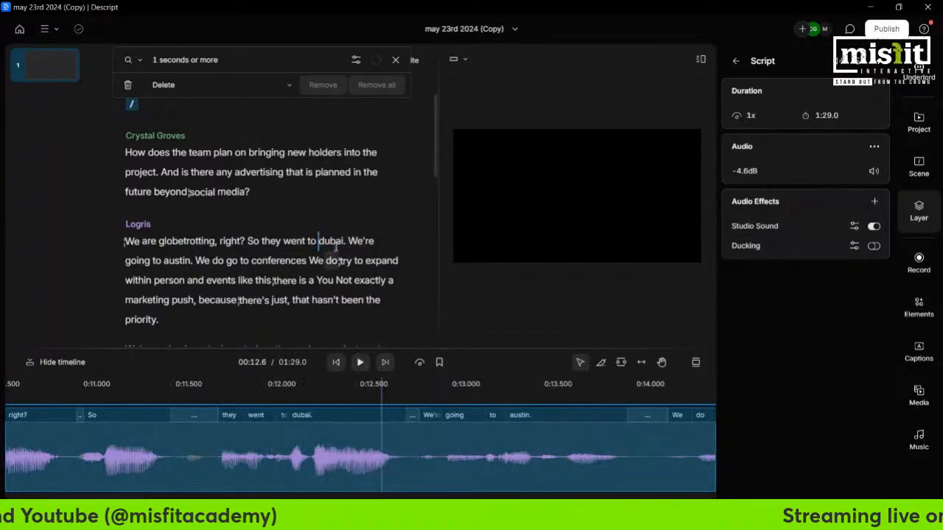
# - Correct the transcript word "dubai" in the answer to "Dubai"
pyautogui.doubleClick(324, 240)
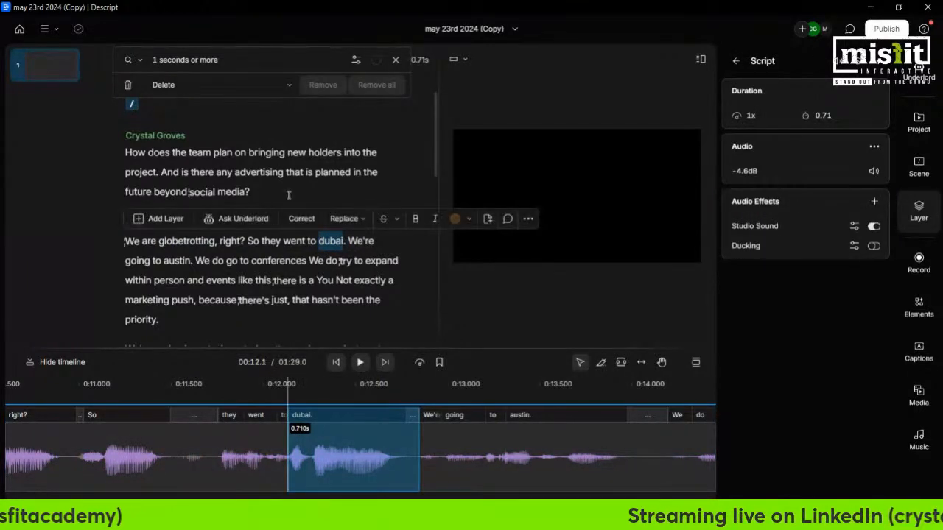
pyautogui.click(302, 218)
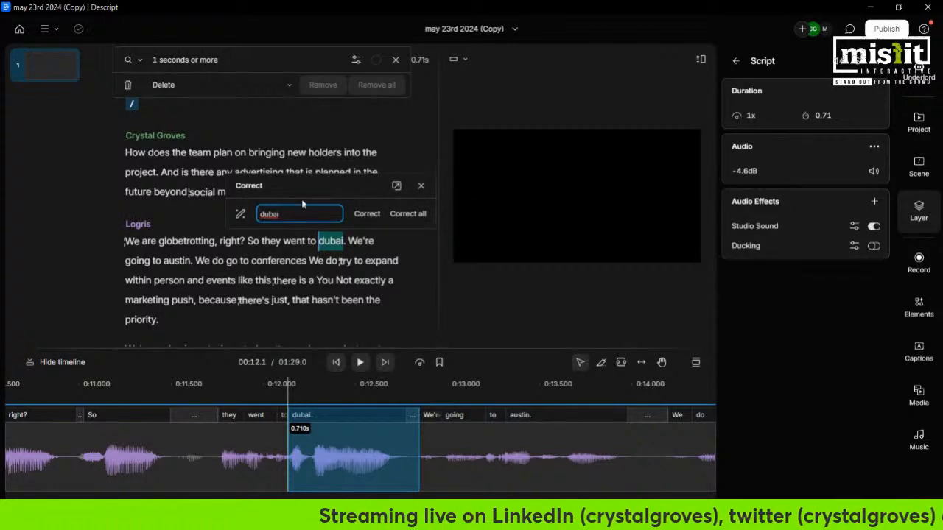
pyautogui.write('Dubai')
pyautogui.click(367, 214)
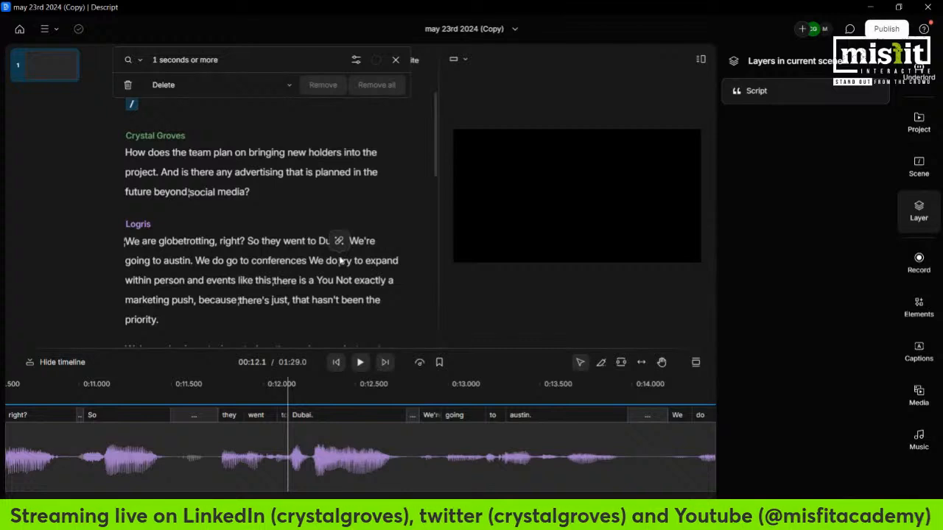
# - Play the answer from "So they went to Dubai" until the start of "We do go to conferences"
pyautogui.click(247, 242)
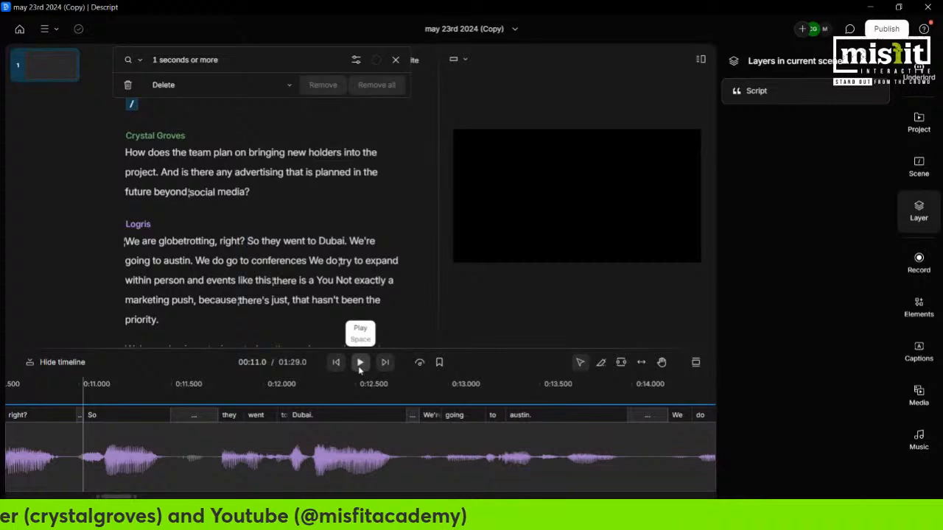
pyautogui.click(360, 362)
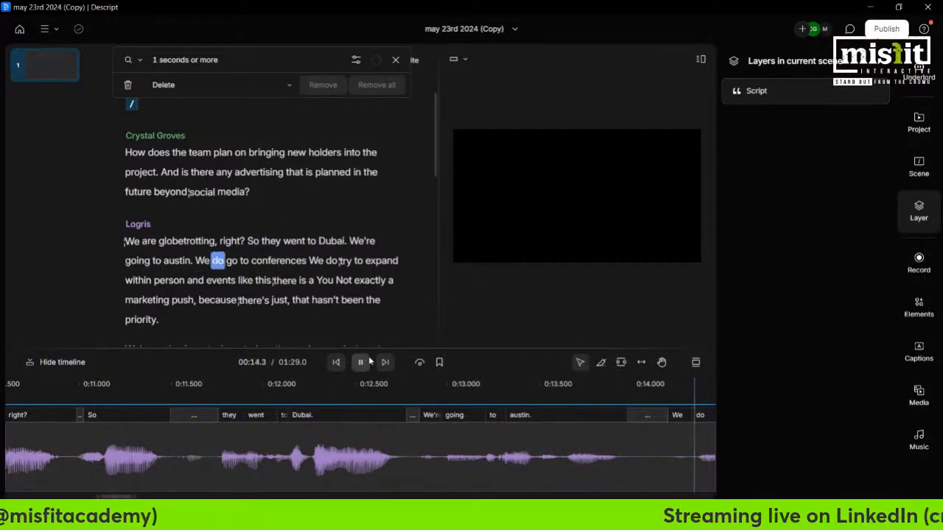
pyautogui.click(370, 361)
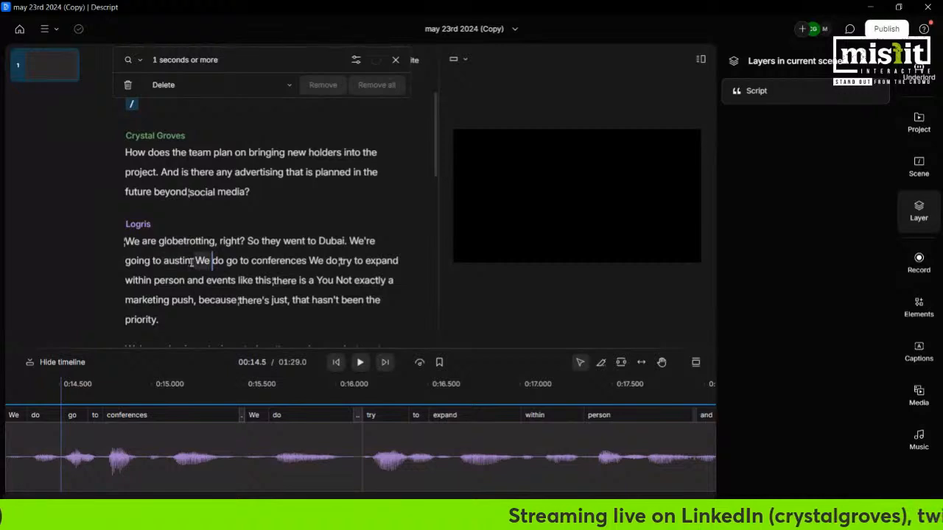
# - Correct the transcript word "austin" in the answer to "Austin"
pyautogui.moveTo(193, 262); pyautogui.dragTo(165, 263)
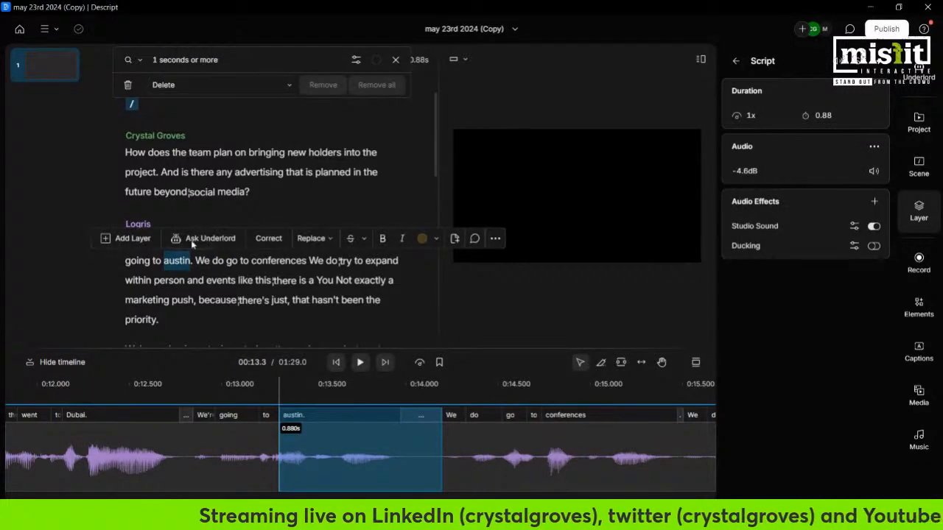
pyautogui.click(271, 239)
pyautogui.write('A')
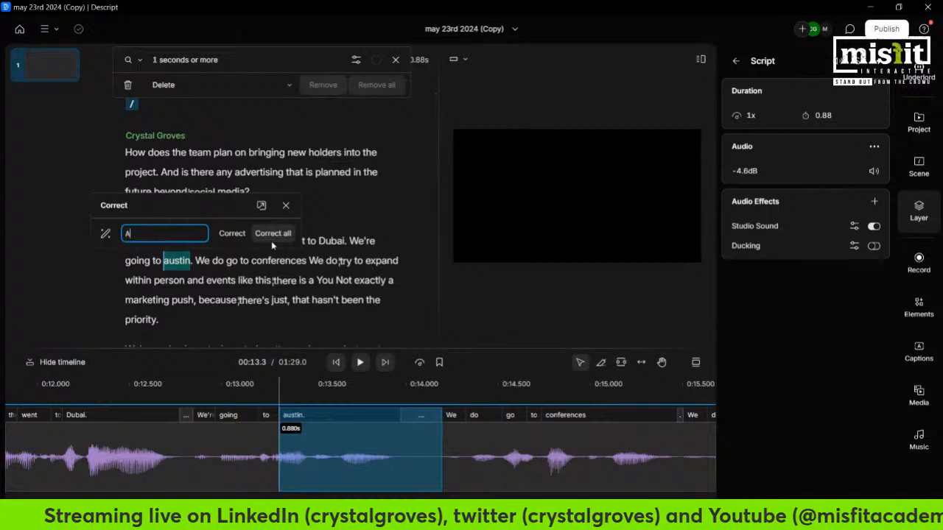
pyautogui.write('ustin')
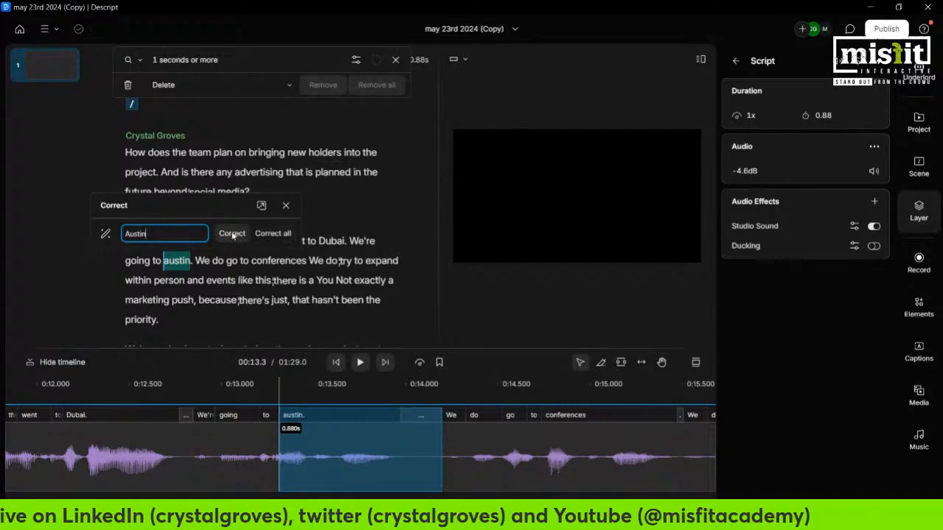
pyautogui.click(233, 234)
# - Correct every occurrence of "SETI" in the transcript to "CETI"
pyautogui.scroll(-3, 309, 255)
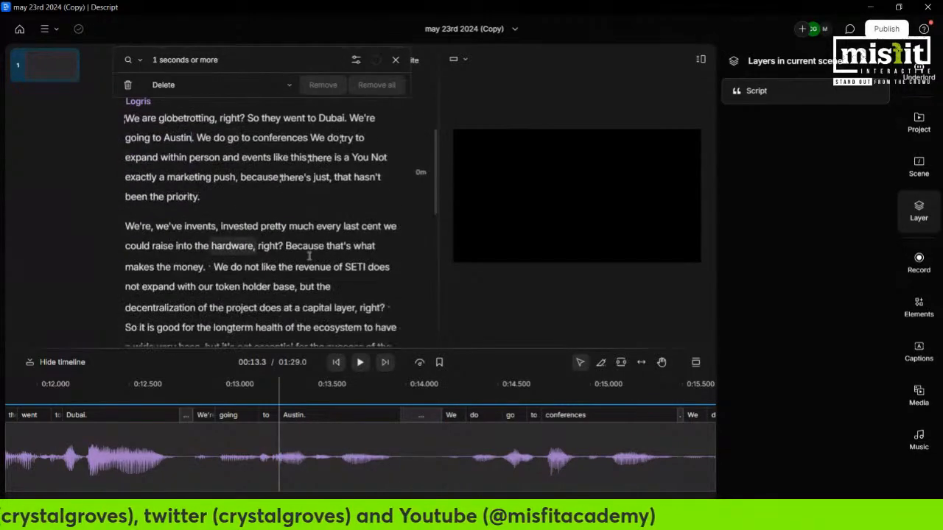
pyautogui.moveTo(345, 268); pyautogui.dragTo(379, 268)
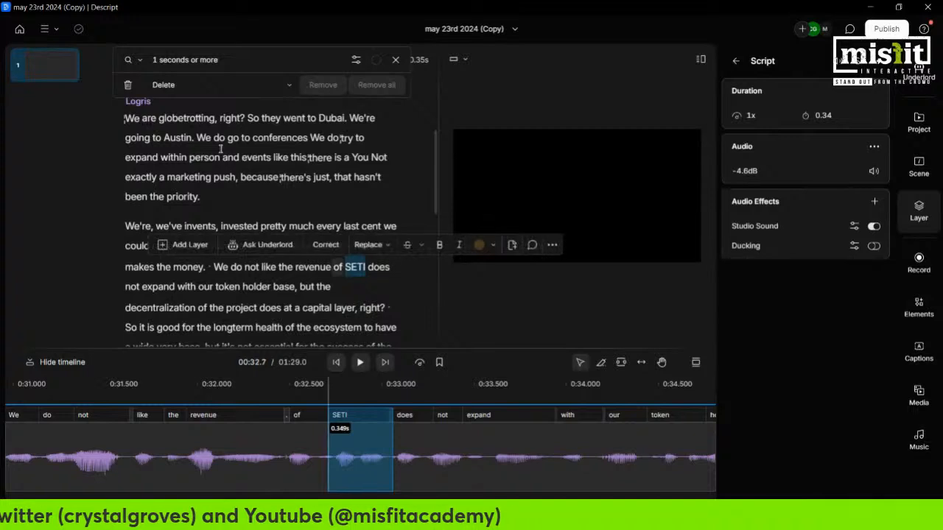
pyautogui.click(315, 248)
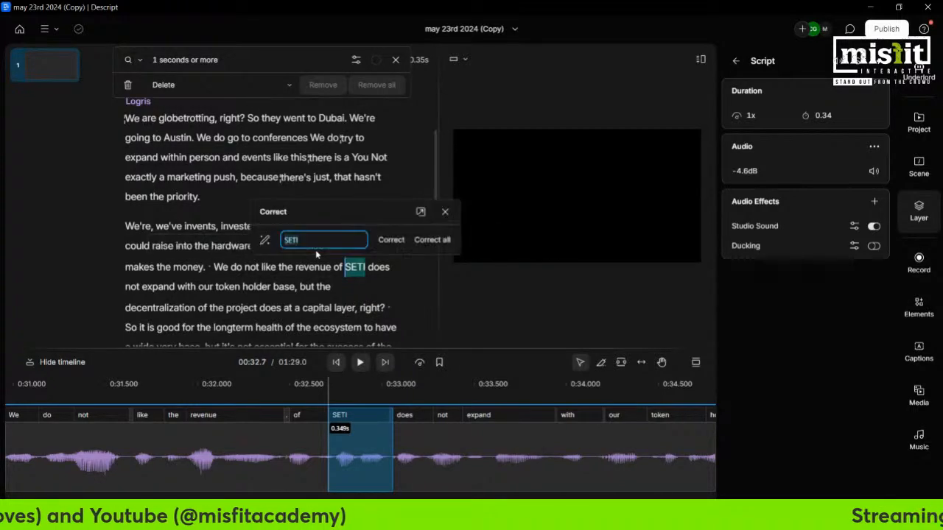
pyautogui.write('C')
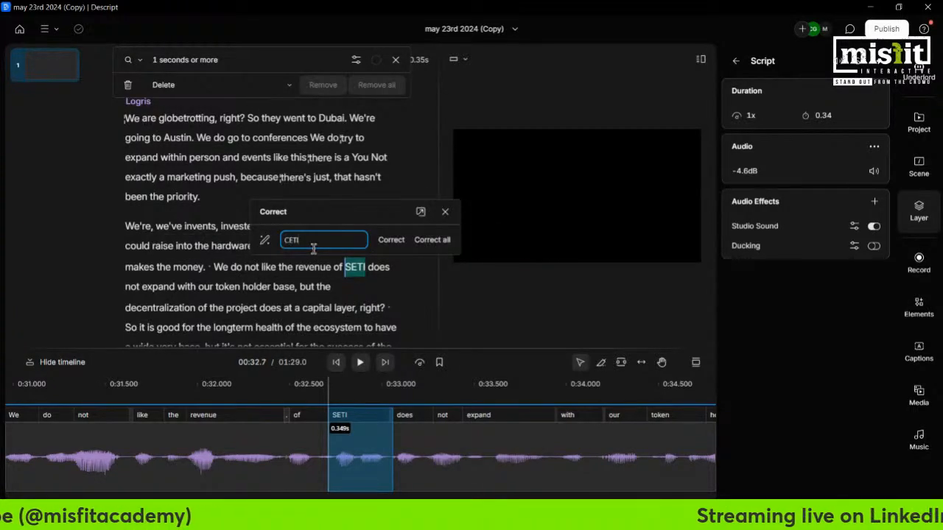
pyautogui.write('ETI')
pyautogui.click(427, 243)
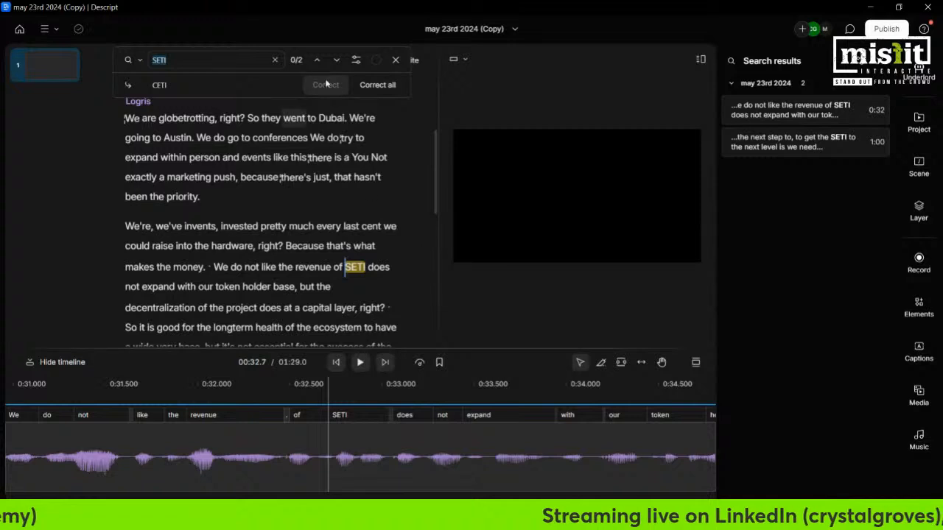
pyautogui.click(377, 85)
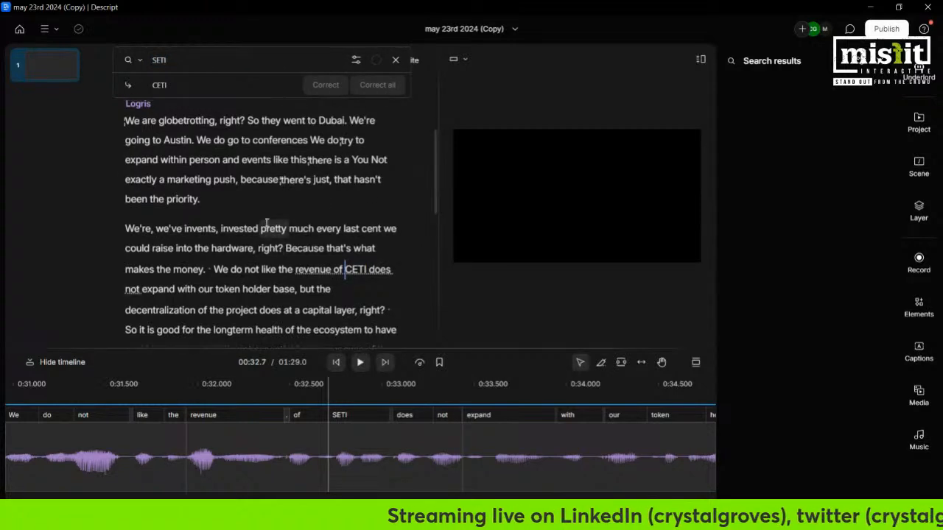
# - Play the answer from "We do go to conferences" past "exactly a marketing push" to check the wording
pyautogui.scroll(2, 266, 223)
pyautogui.click(219, 277)
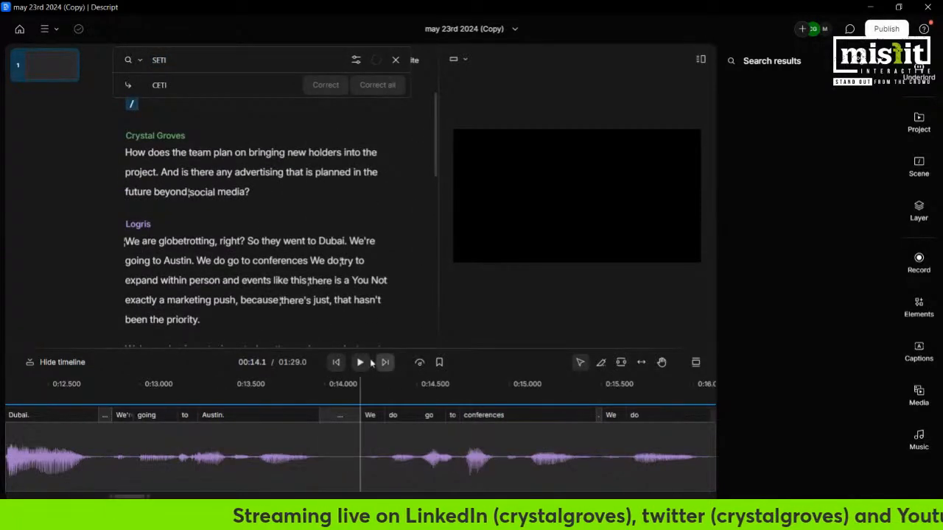
pyautogui.click(361, 362)
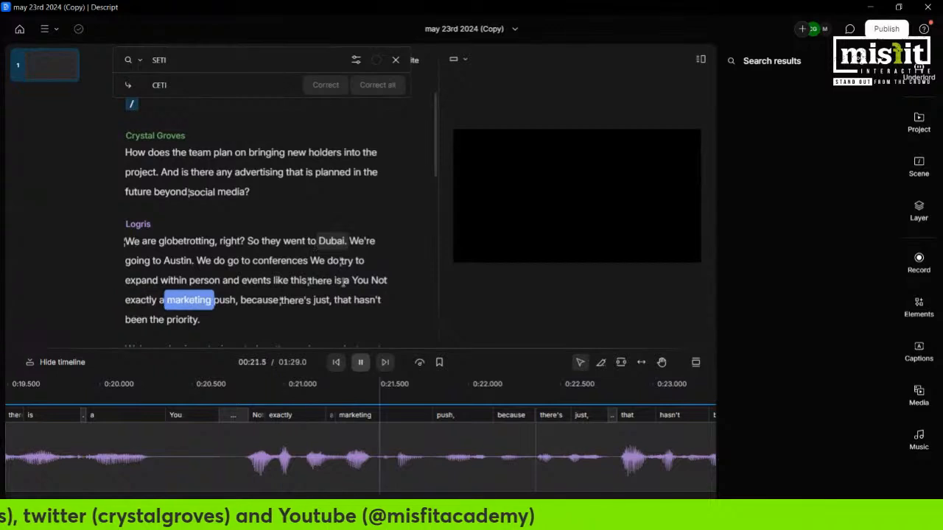
pyautogui.click(360, 363)
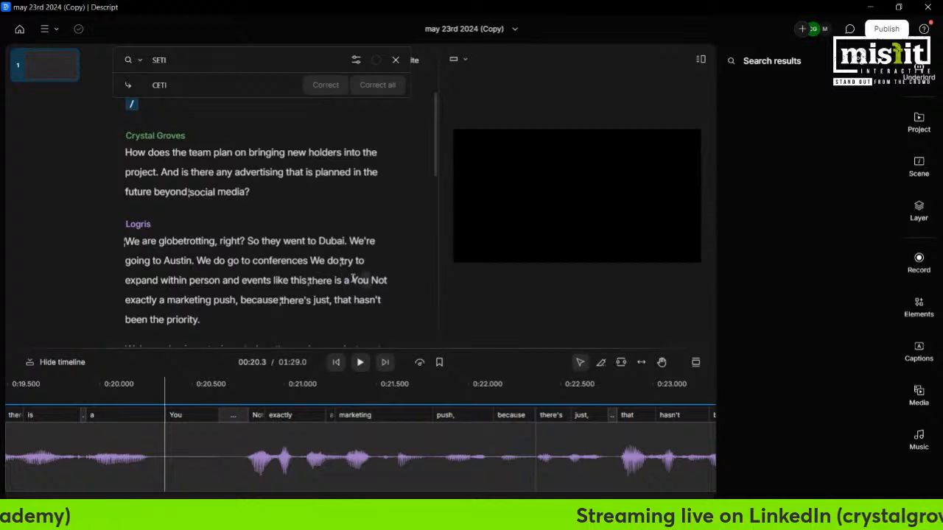
# - Delete the stray word "You" before "Not exactly a marketing push" in the answer
pyautogui.moveTo(352, 280); pyautogui.dragTo(388, 276)
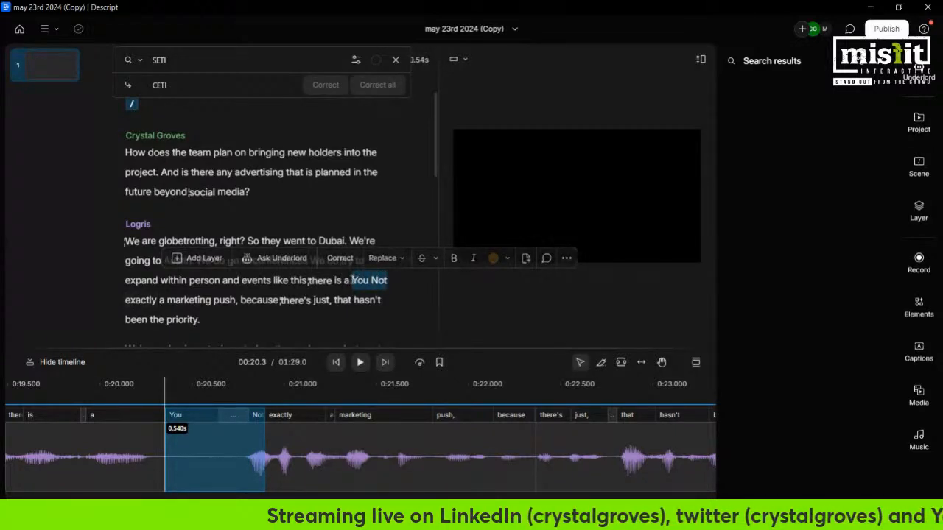
pyautogui.click(356, 278)
pyautogui.doubleClick(365, 279)
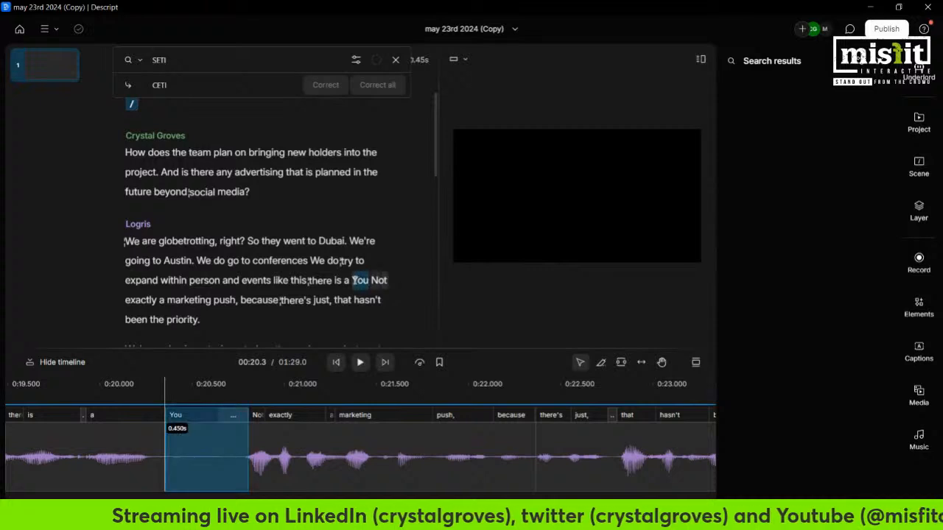
pyautogui.press('Delete')
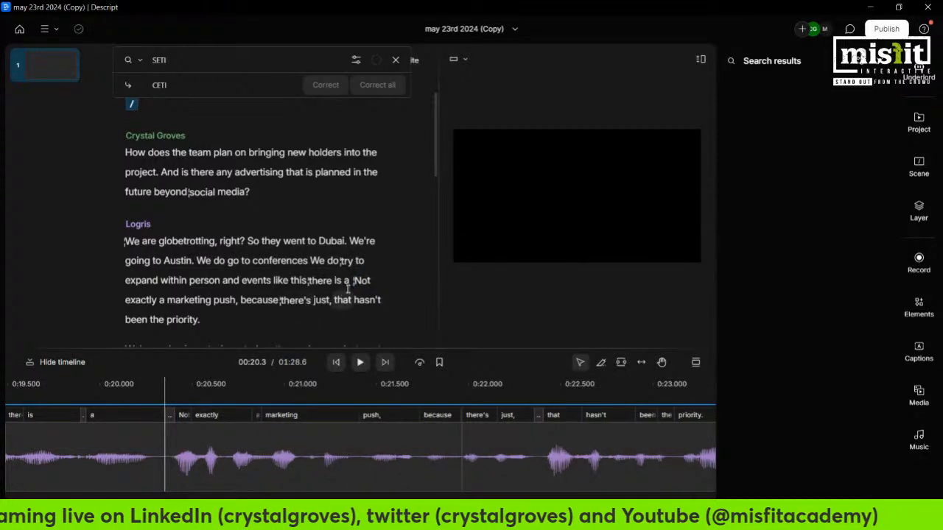
# - Correct the word "Not" before "exactly a marketing push" to lowercase "not"
pyautogui.doubleClick(371, 280)
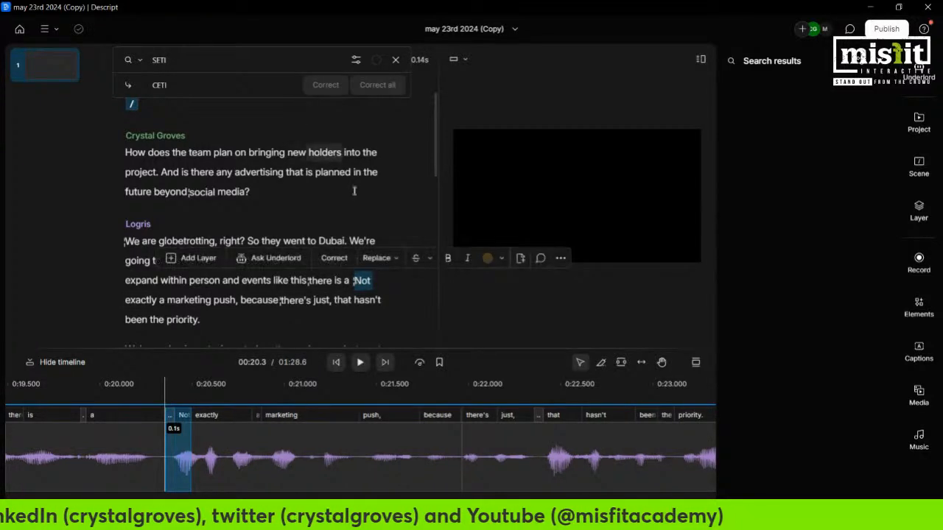
pyautogui.click(330, 258)
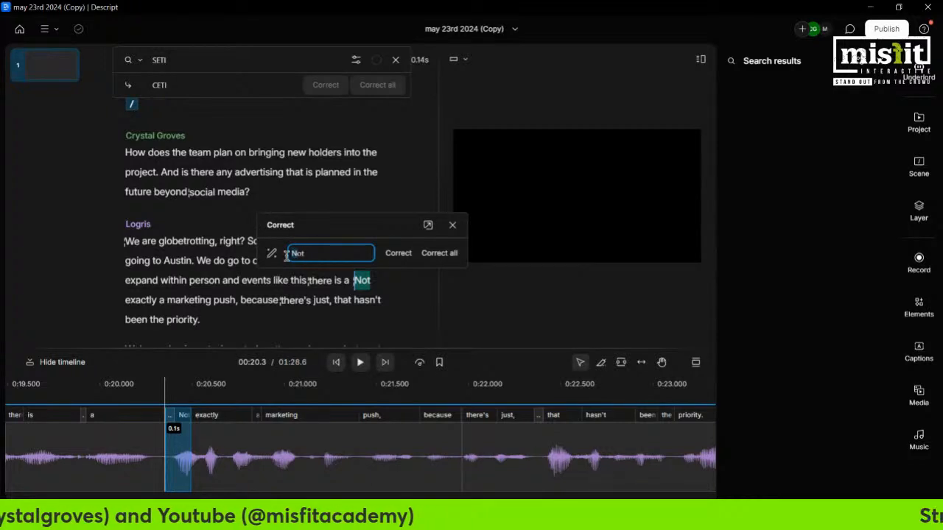
pyautogui.write('not')
pyautogui.click(398, 253)
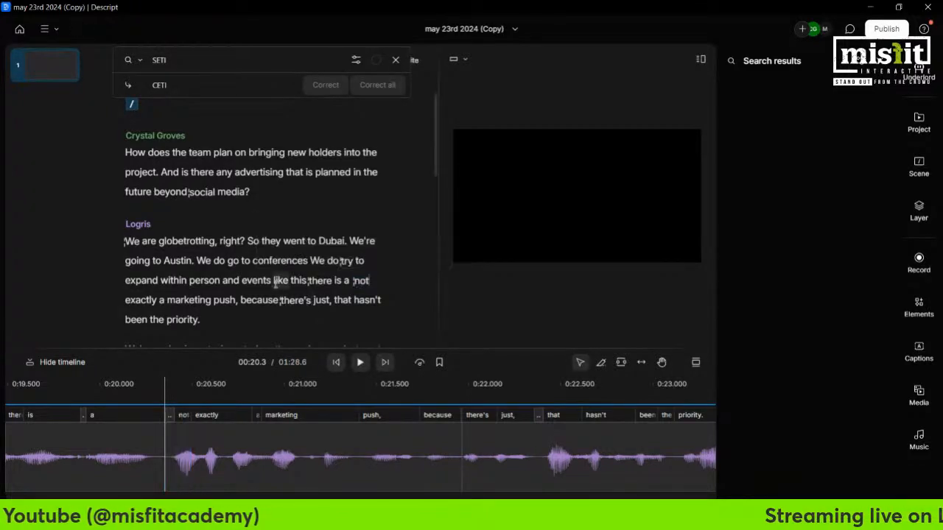
# - Listen to the phrase "there is a not exactly a marketing push" and delete the stray "a" before "not"
pyautogui.click(274, 280)
pyautogui.click(359, 362)
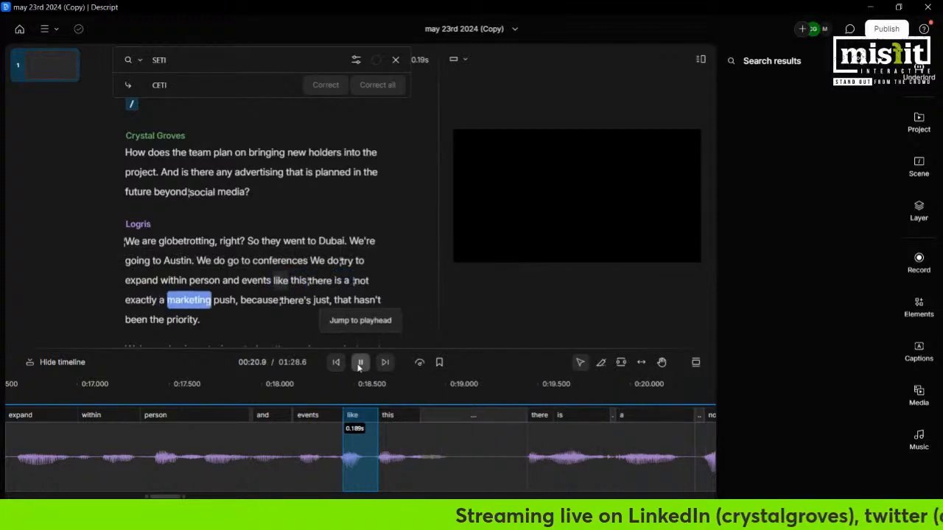
pyautogui.click(360, 365)
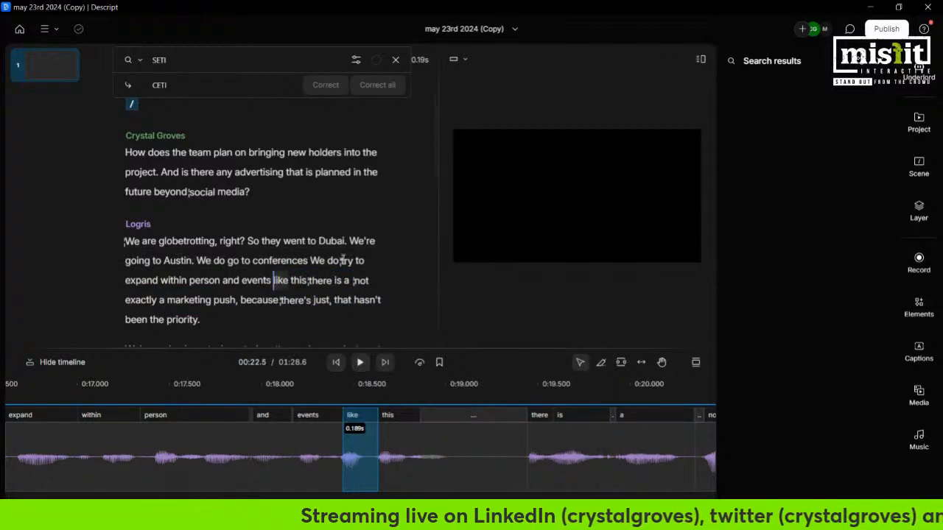
pyautogui.moveTo(350, 280); pyautogui.dragTo(346, 281)
pyautogui.click(347, 281)
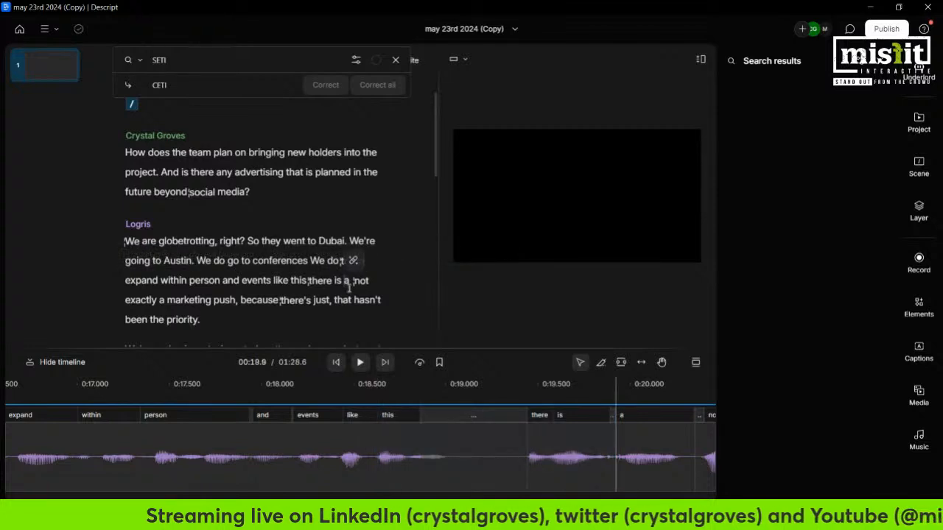
pyautogui.press('Delete')
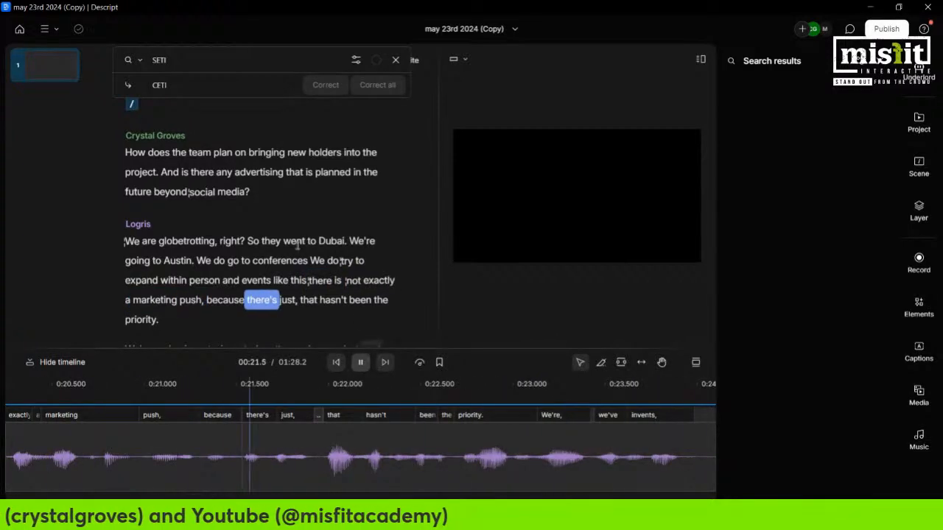
# - Delete the false start "there's just," before "that hasn't been the priority" in the answer
pyautogui.click(360, 362)
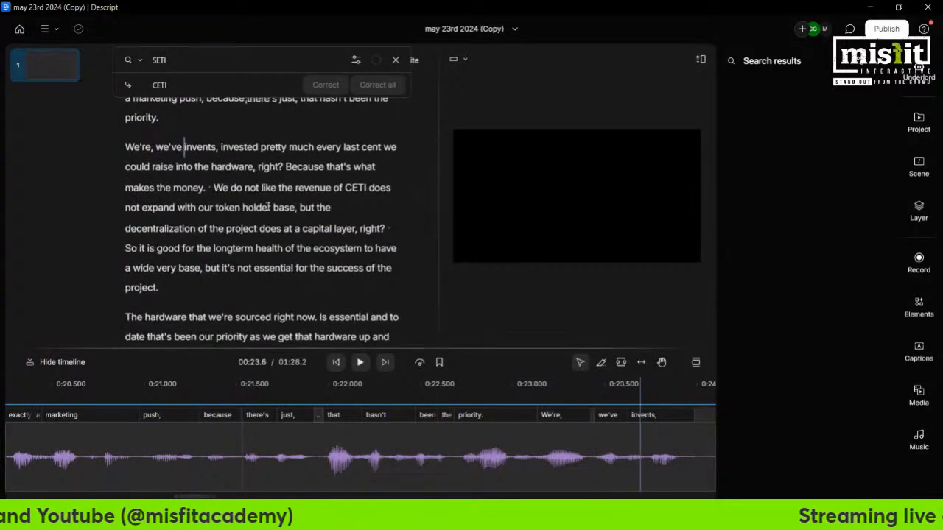
pyautogui.scroll(3, 258, 193)
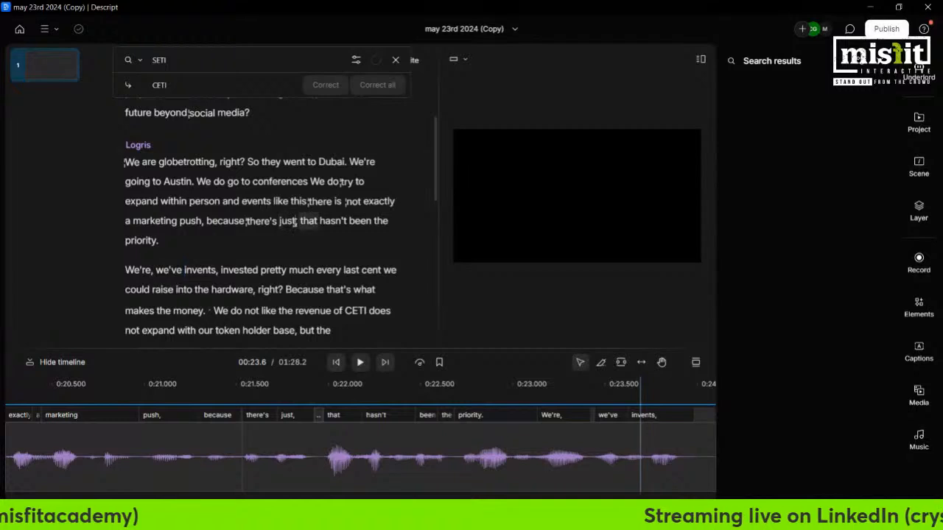
pyautogui.moveTo(294, 222); pyautogui.dragTo(249, 222)
pyautogui.press('BackSpace')
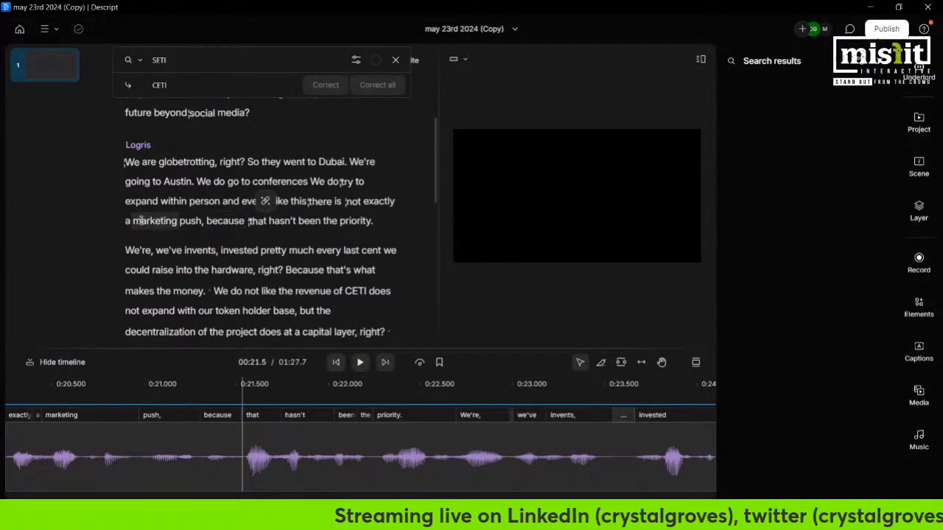
# - Delete the stumbled words "We're," and "invents," so the second paragraph begins "We've invested pretty much every last cent"
pyautogui.click(357, 363)
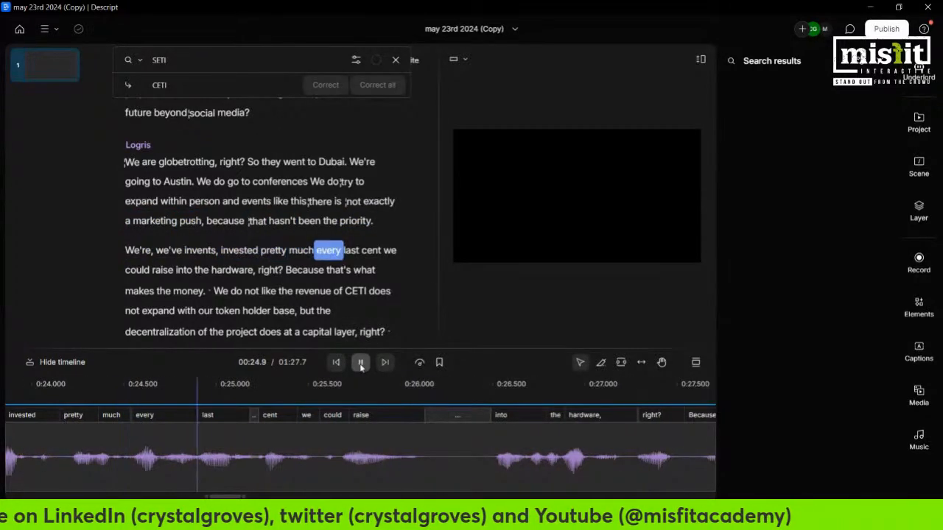
pyautogui.click(360, 363)
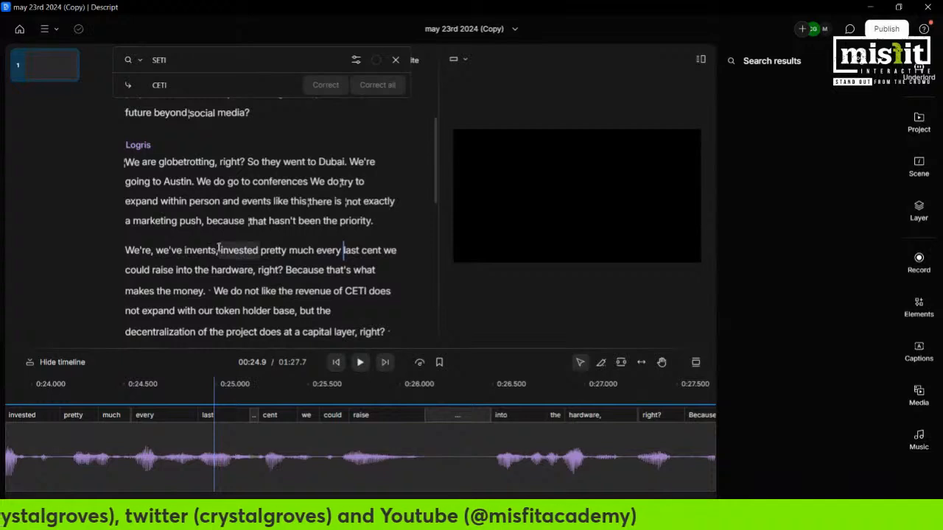
pyautogui.doubleClick(121, 249)
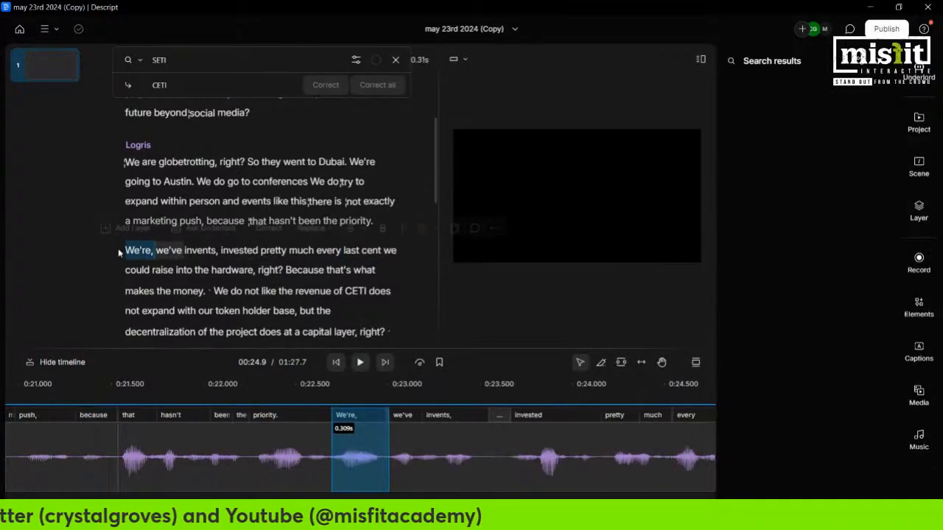
pyautogui.press('BackSpace')
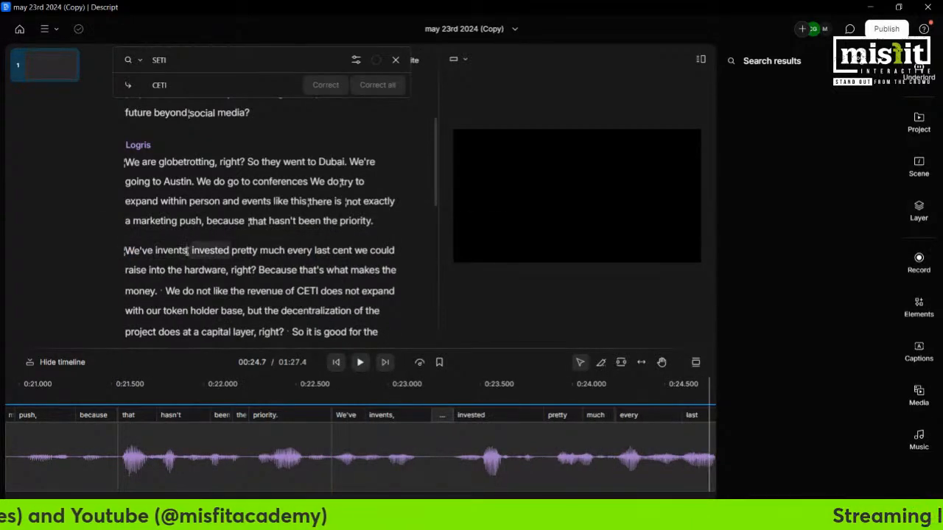
pyautogui.doubleClick(183, 251)
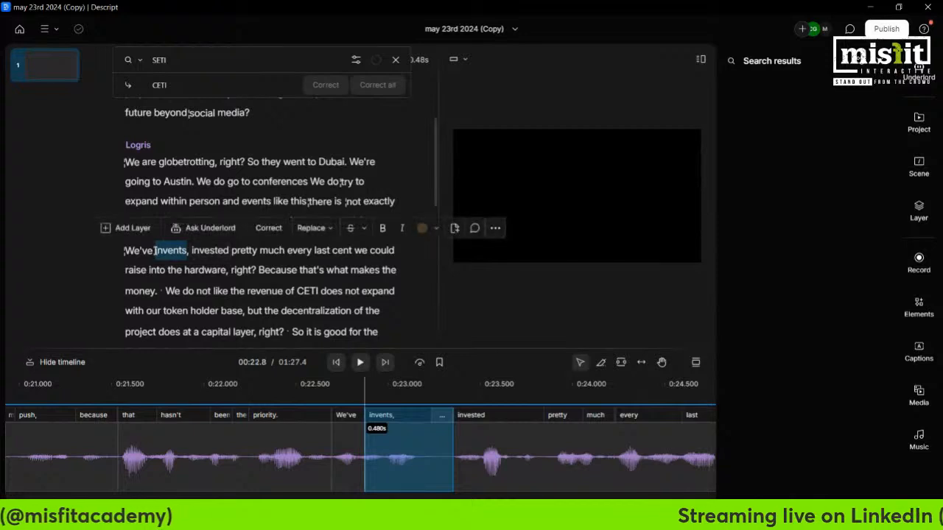
pyautogui.press('BackSpace')
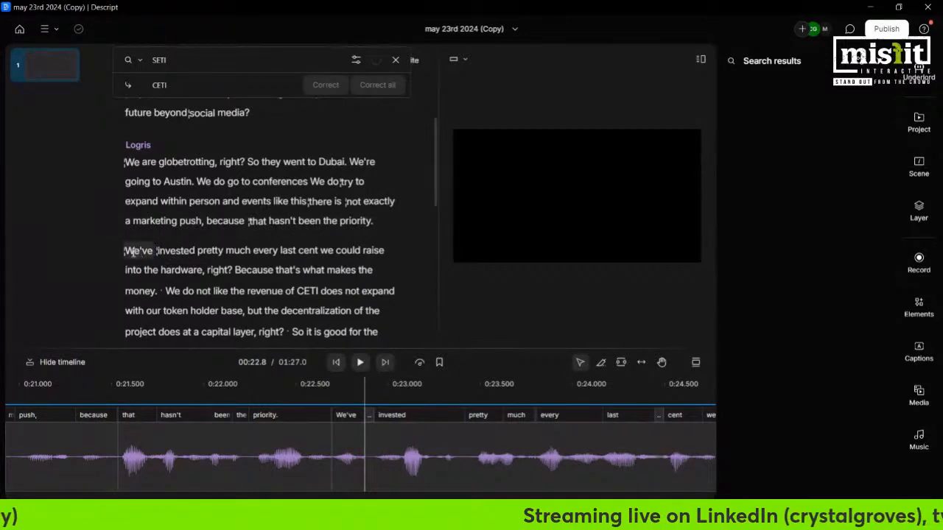
# - Play the second paragraph and delete "We do not like" before "the revenue of CETI"
pyautogui.click(359, 363)
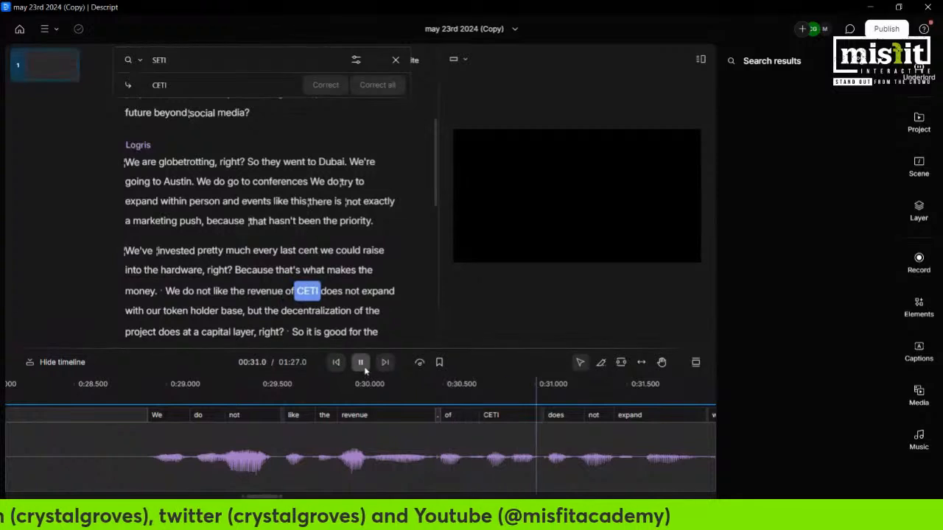
pyautogui.click(362, 365)
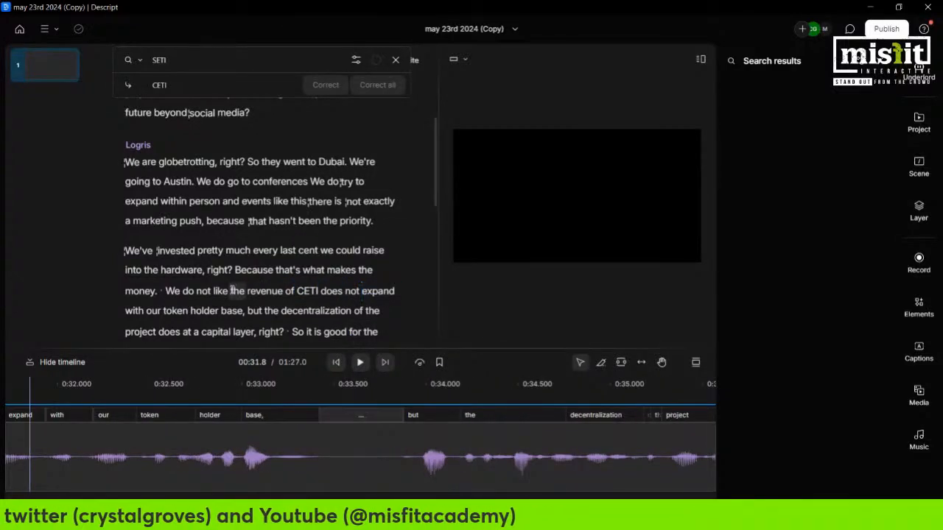
pyautogui.moveTo(231, 291); pyautogui.dragTo(168, 291)
pyautogui.press('BackSpace')
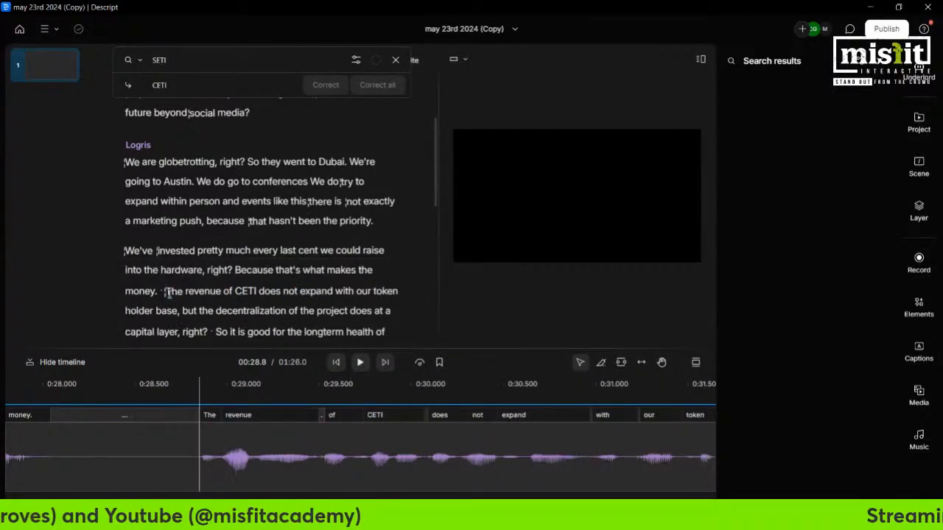
# - Play from "The revenue of CETI" and replay "So it is good for" to check the audio after "So"
pyautogui.click(360, 364)
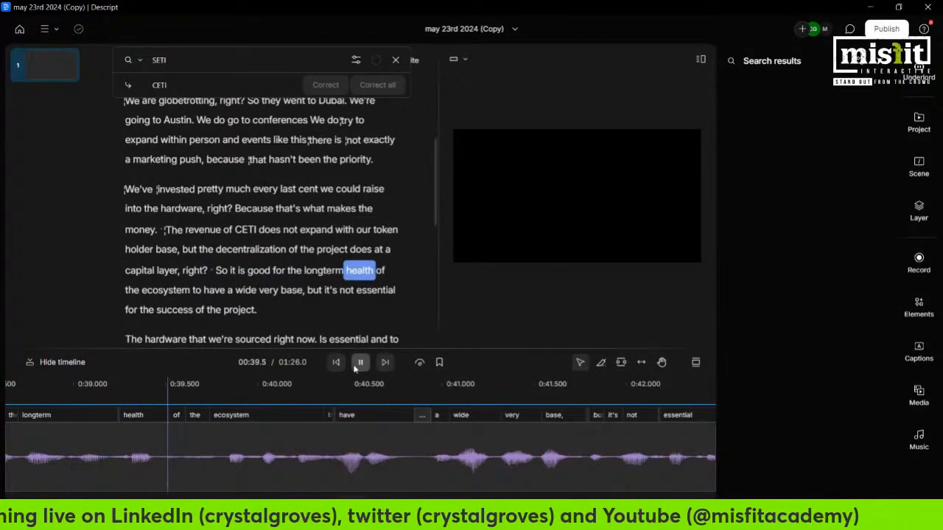
pyautogui.press('space')
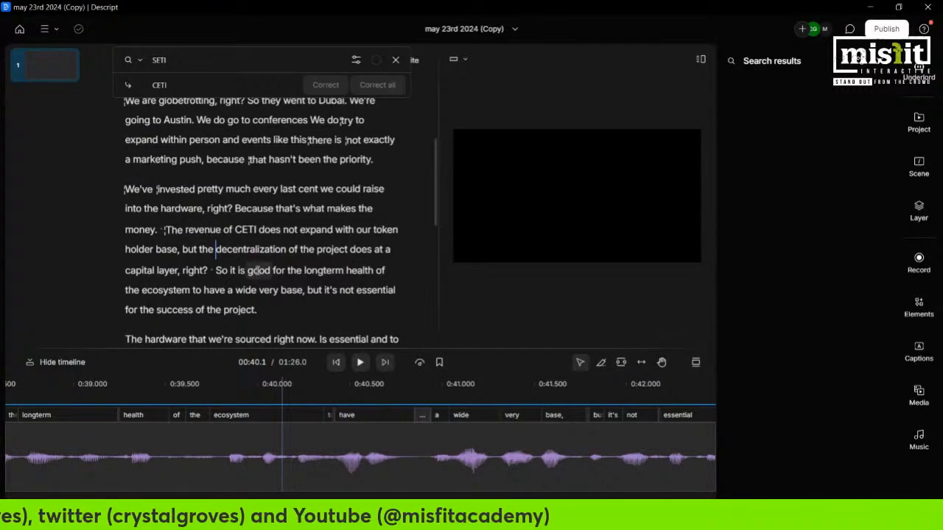
pyautogui.click(215, 271)
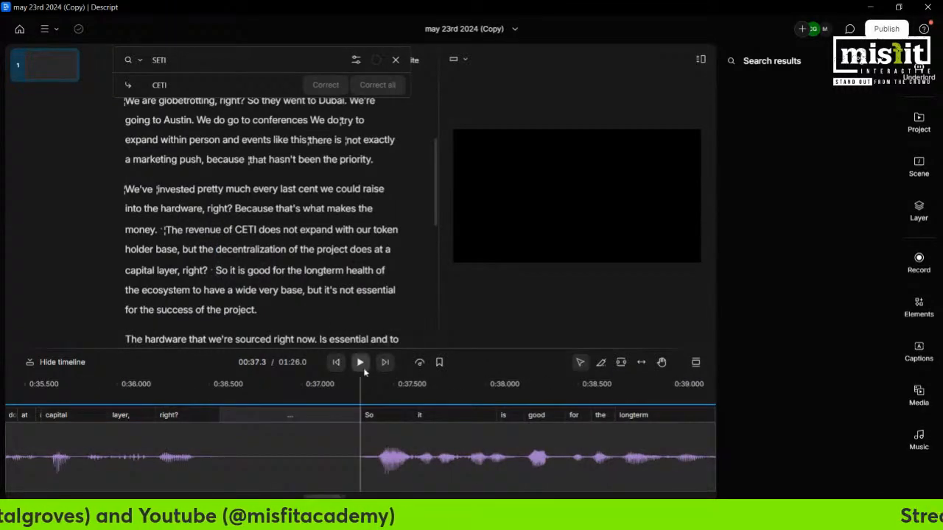
pyautogui.click(360, 362)
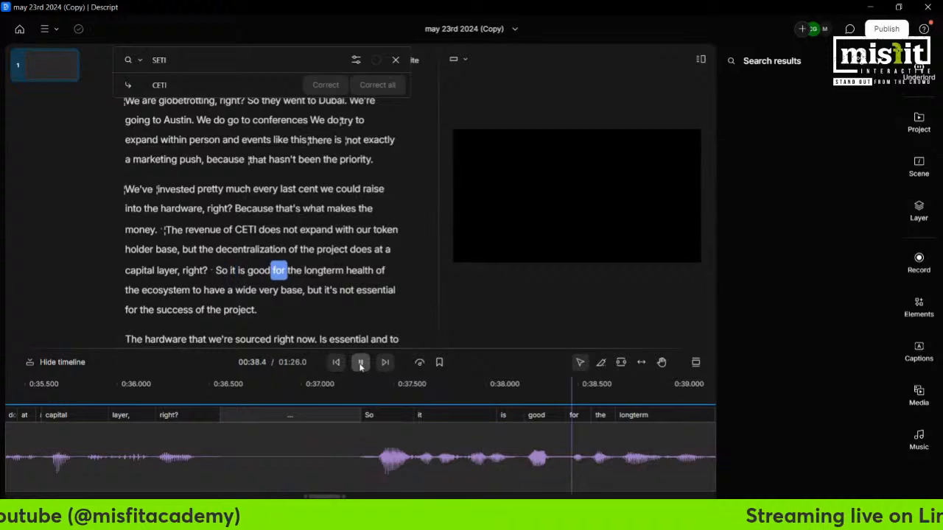
pyautogui.click(360, 362)
pyautogui.click(447, 462)
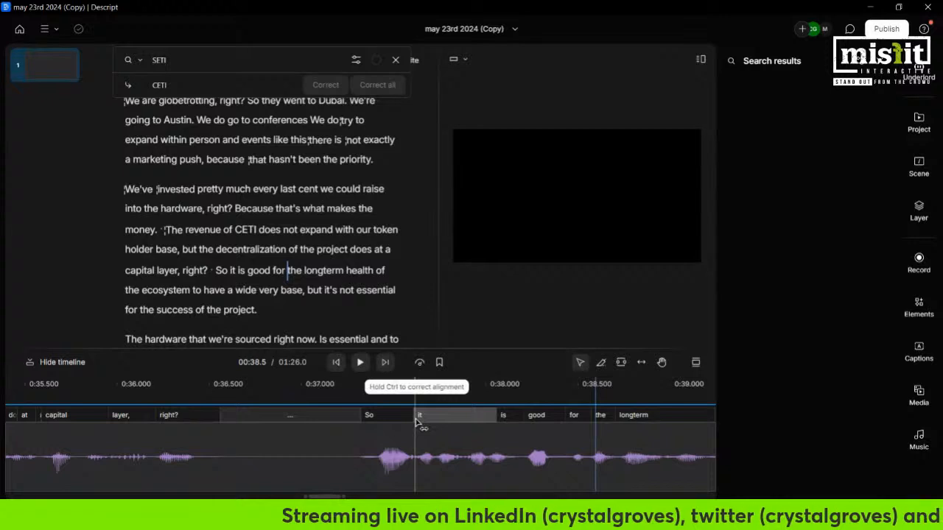
pyautogui.click(387, 390)
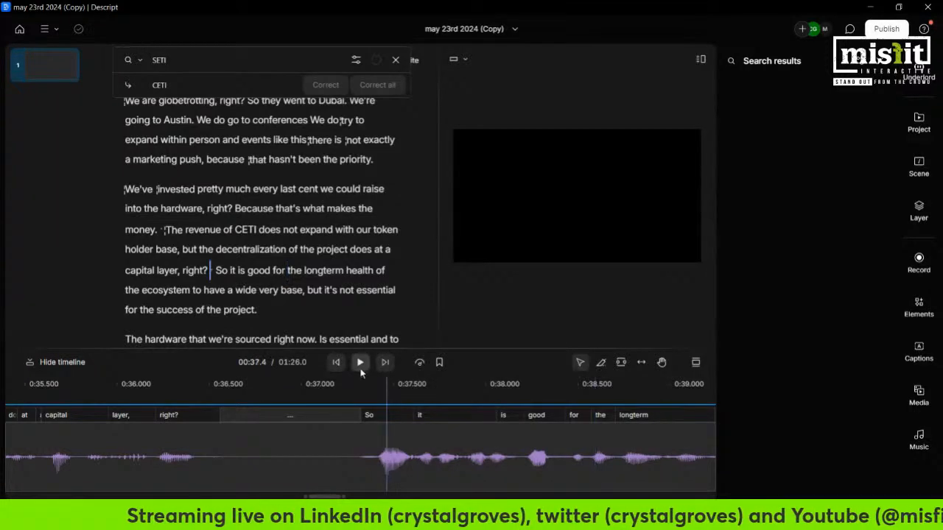
pyautogui.click(360, 362)
pyautogui.click(360, 362)
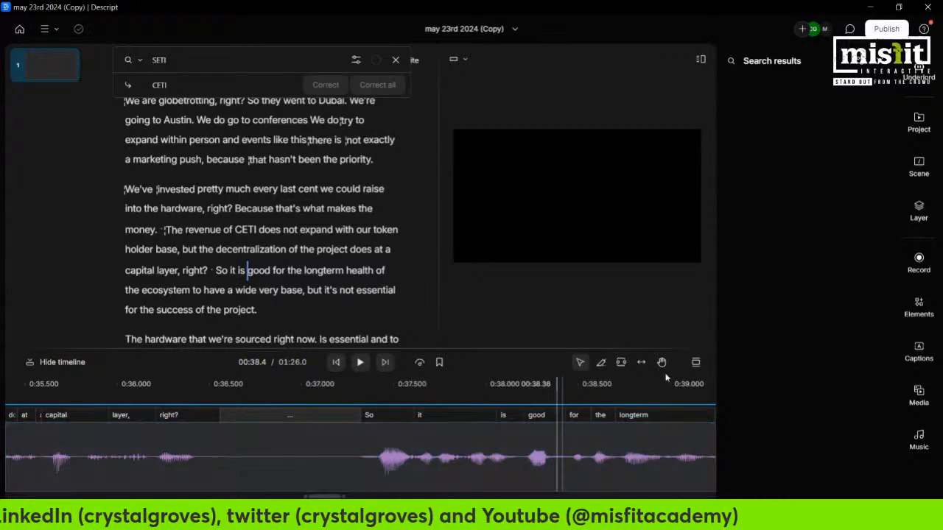
# - Split the audio on both sides of the "it" after "So", around 0:37.7, and delete the short piece between the cuts
pyautogui.click(600, 362)
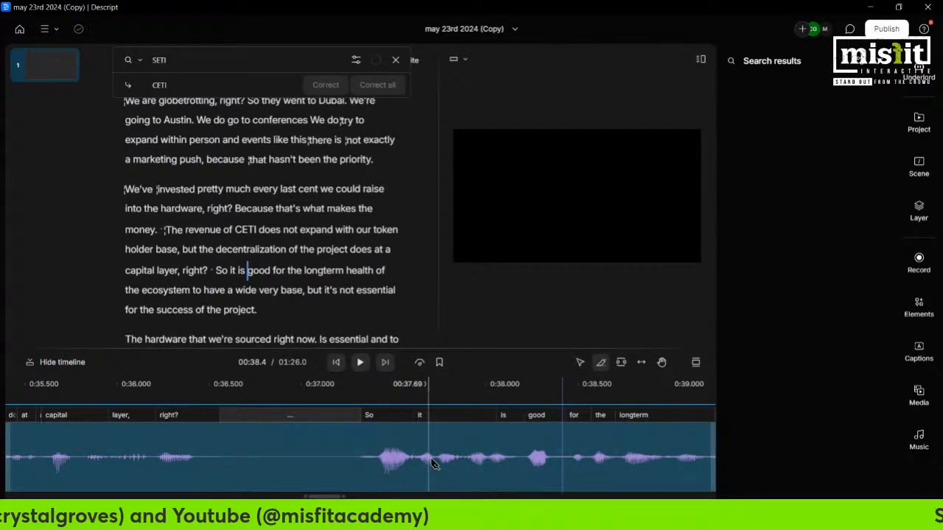
pyautogui.click(438, 471)
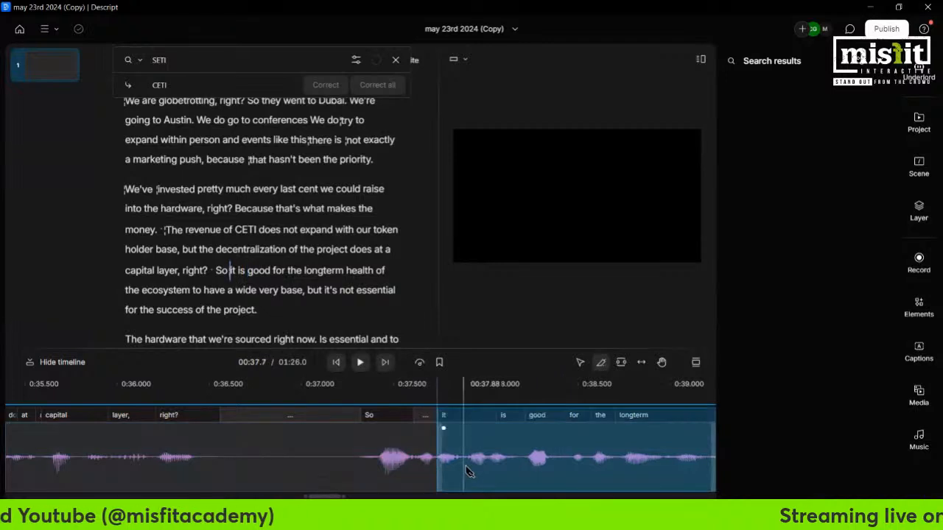
pyautogui.click(579, 363)
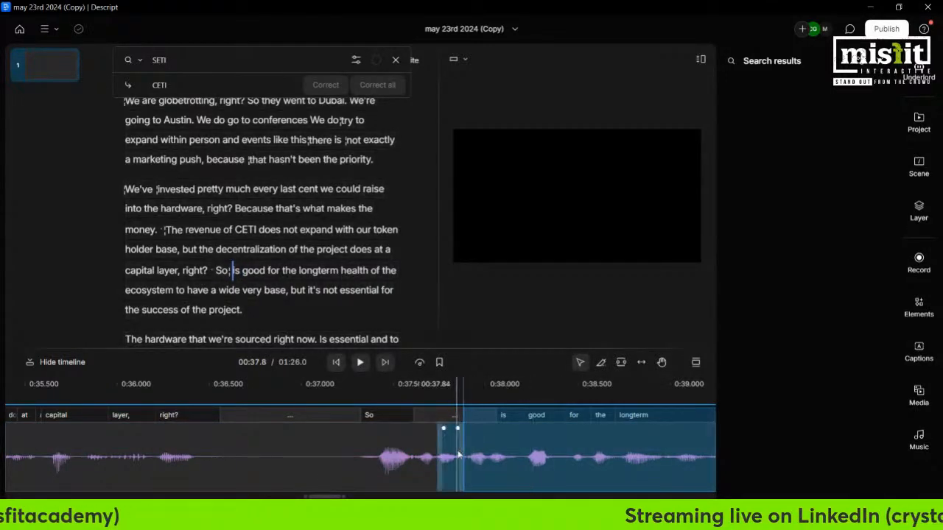
pyautogui.click(458, 453)
pyautogui.press('Delete')
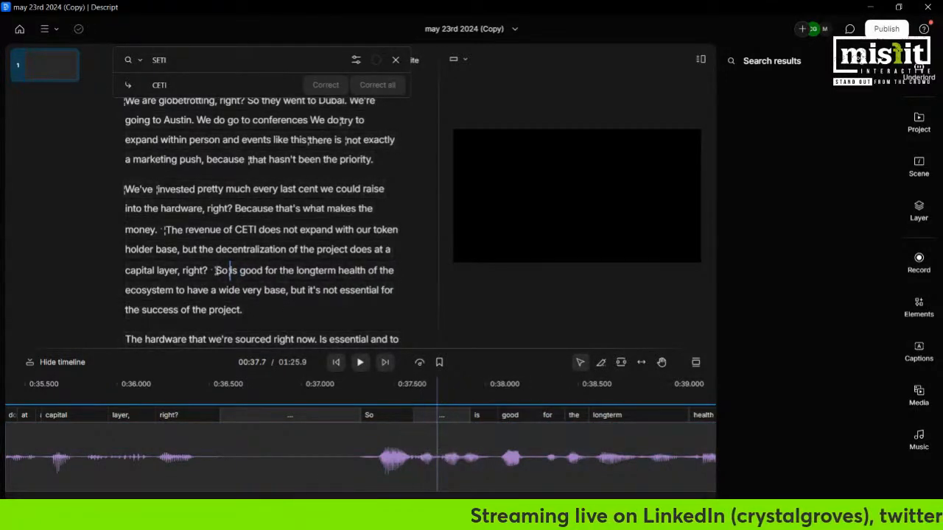
# - Play back "So is good for the longterm health" to check how the cut after "So" sounds
pyautogui.click(214, 270)
pyautogui.click(360, 362)
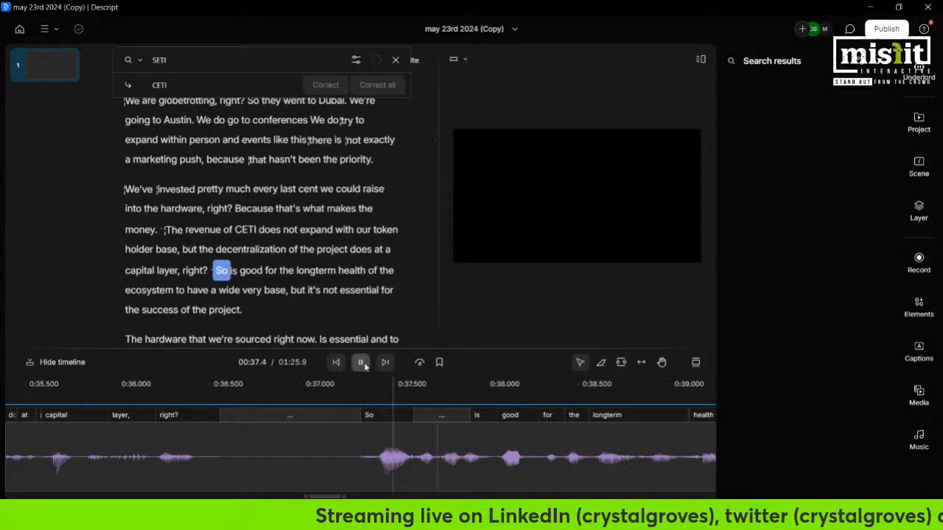
pyautogui.click(360, 361)
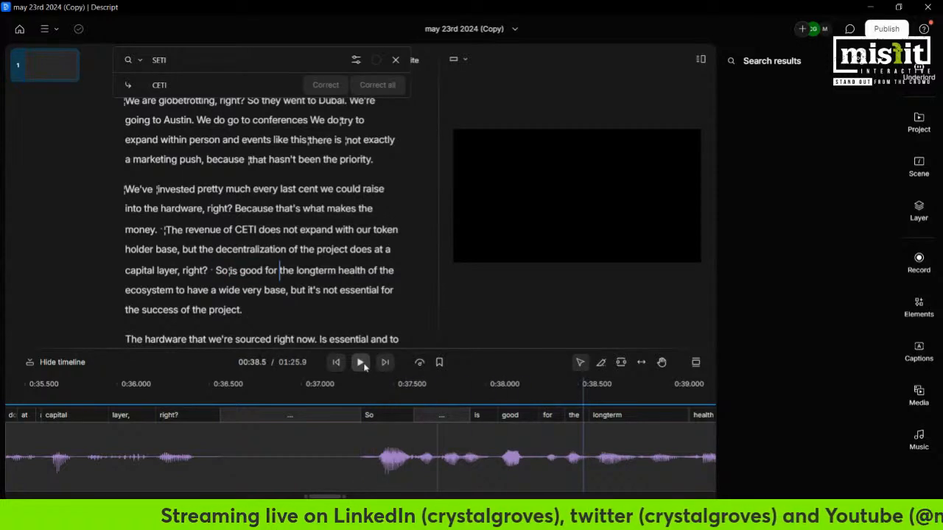
pyautogui.click(360, 362)
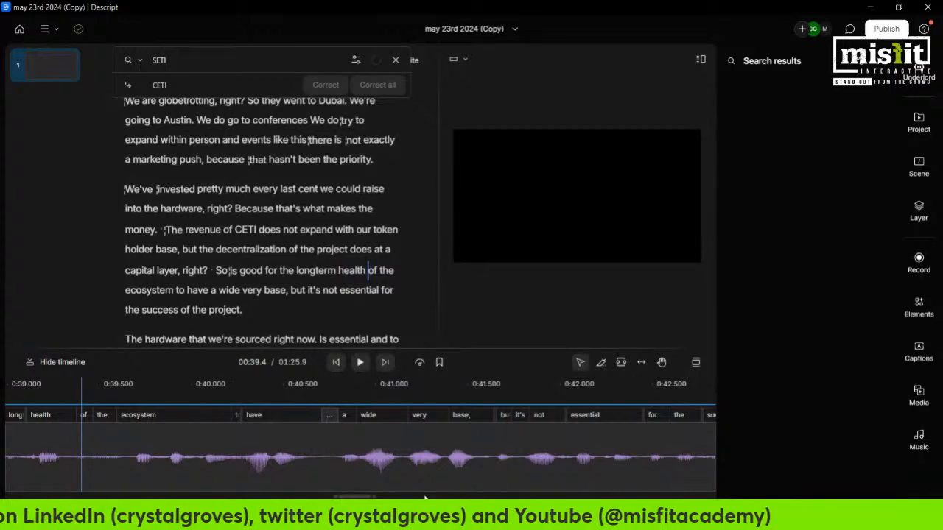
pyautogui.click(380, 497)
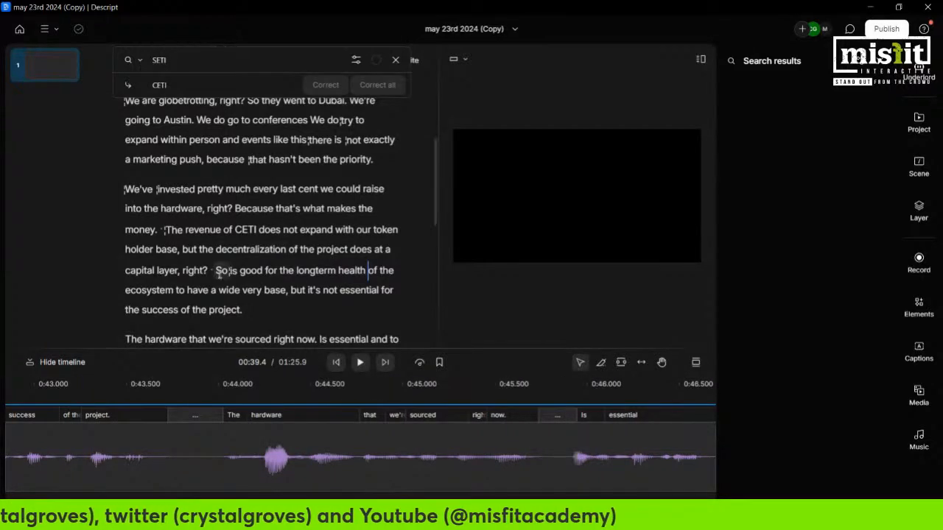
pyautogui.click(220, 271)
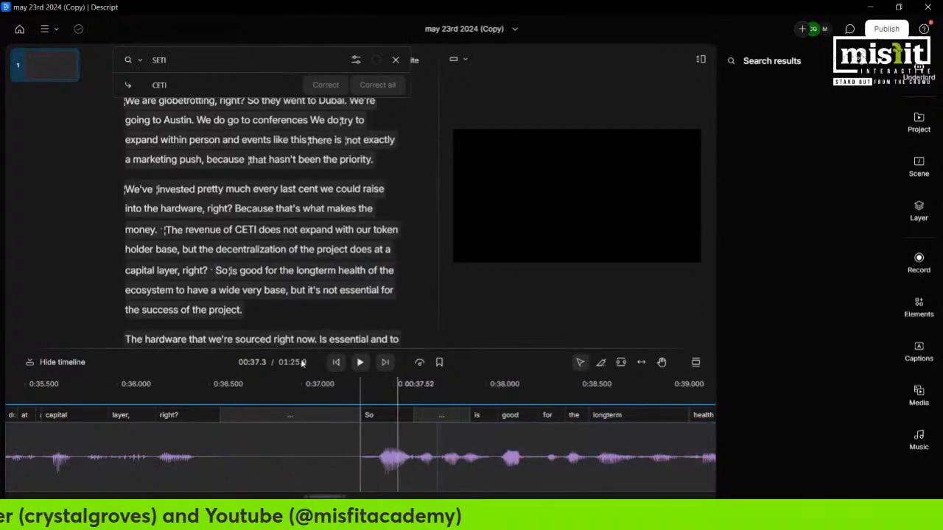
pyautogui.click(358, 368)
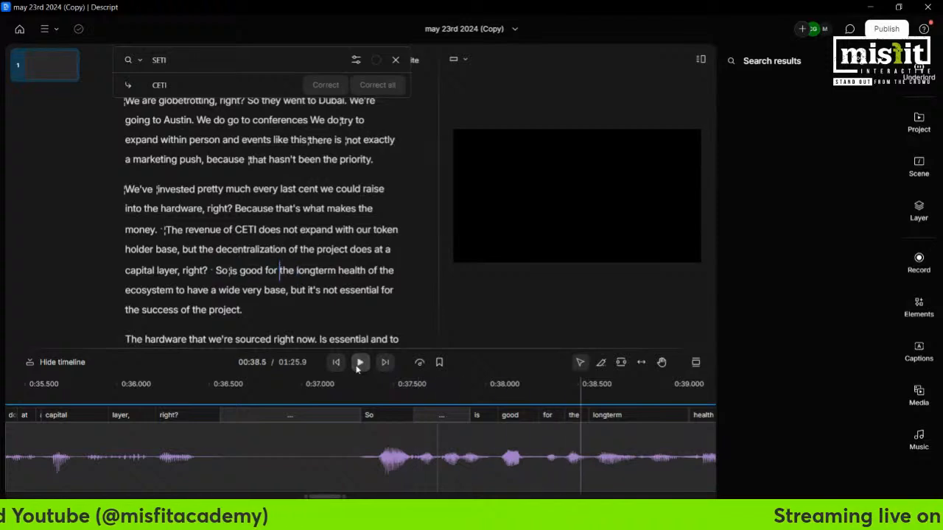
# - Split the audio between "So" and "is" at about 0:37.85 and delete the short leftover piece before the split
pyautogui.click(601, 362)
pyautogui.click(474, 464)
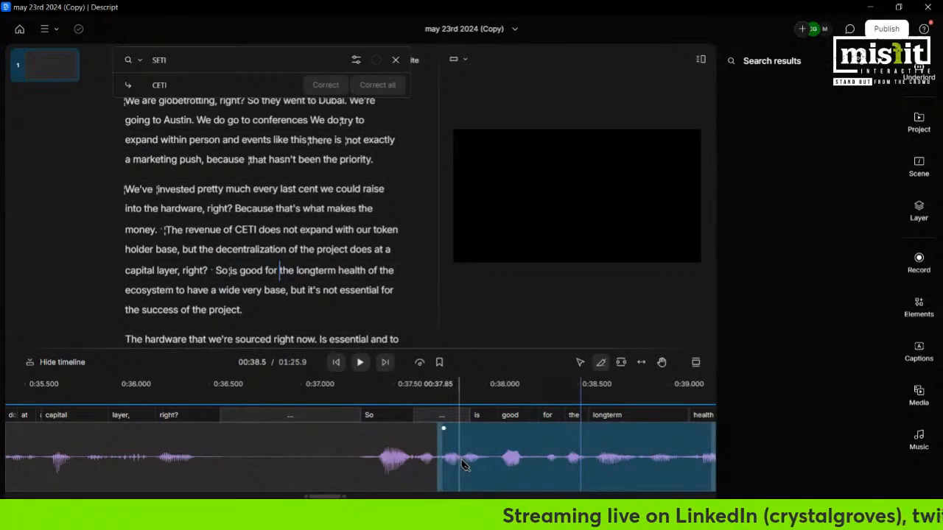
pyautogui.click(461, 463)
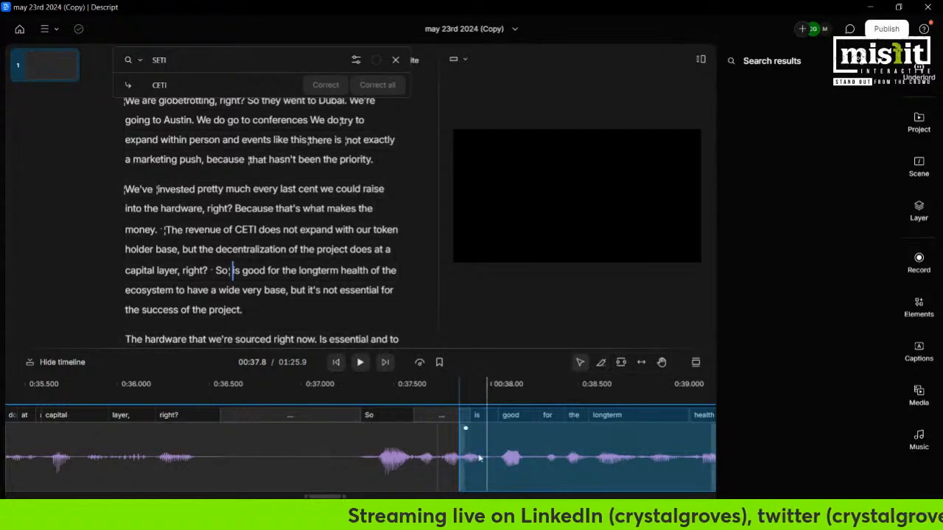
pyautogui.click(450, 461)
pyautogui.press('Delete')
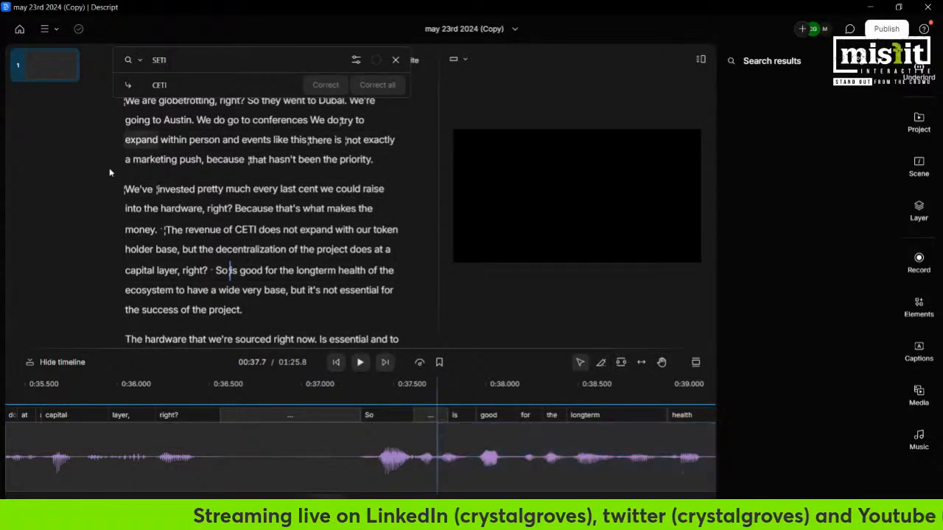
# - Play back from the cut after "So" and replay from "ecosystem" to check the audio around "to have a wide very base"
pyautogui.click(366, 363)
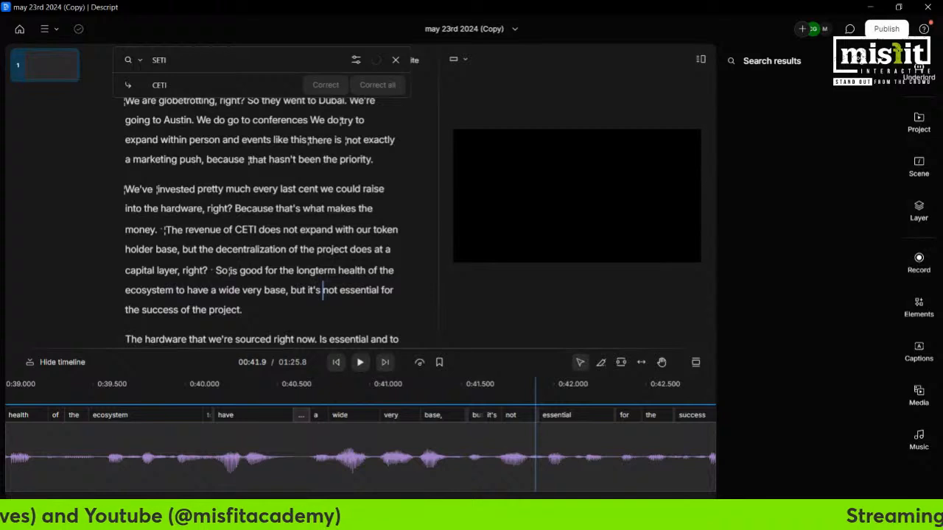
pyautogui.hscroll(-5, 164, 457)
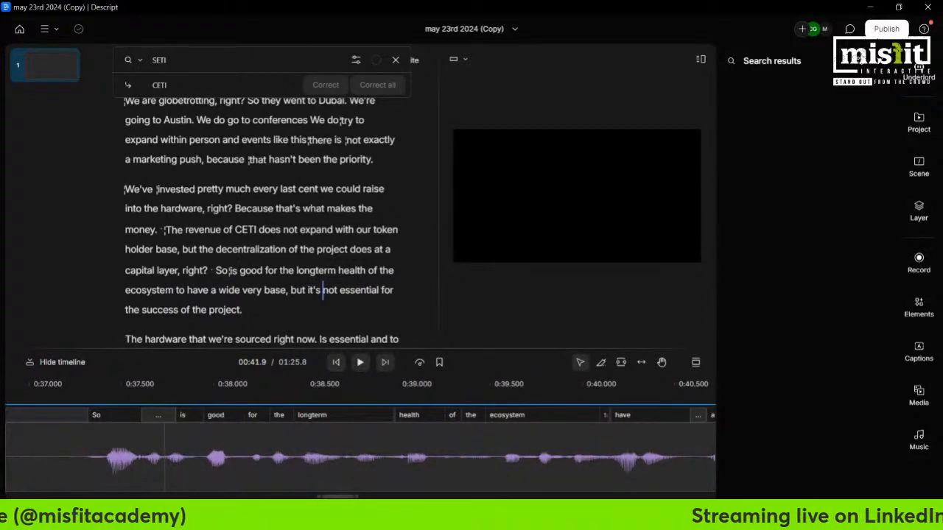
pyautogui.hscroll(5, 164, 456)
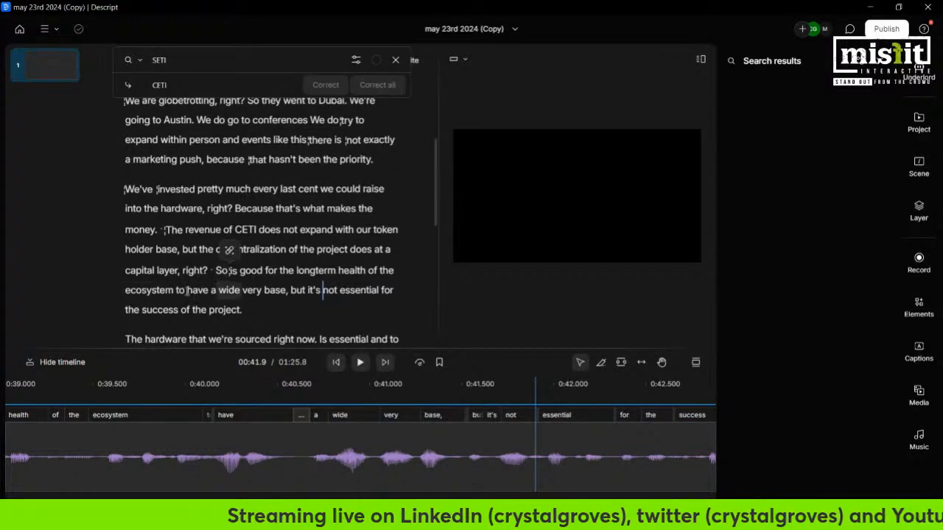
pyautogui.click(125, 290)
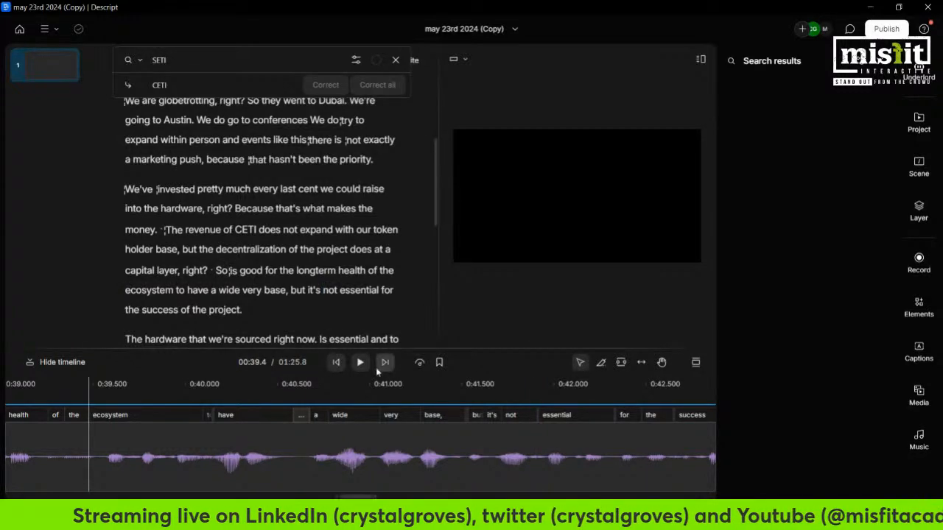
pyautogui.click(360, 362)
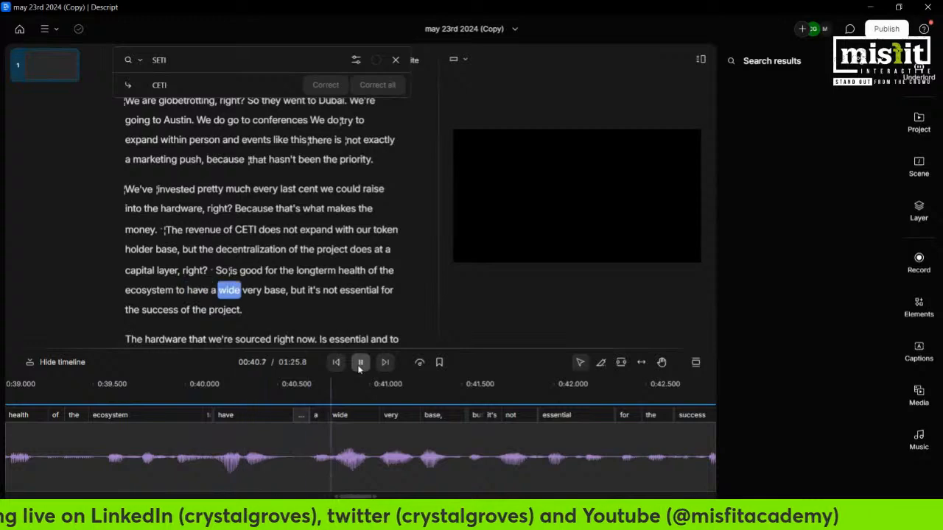
pyautogui.click(360, 361)
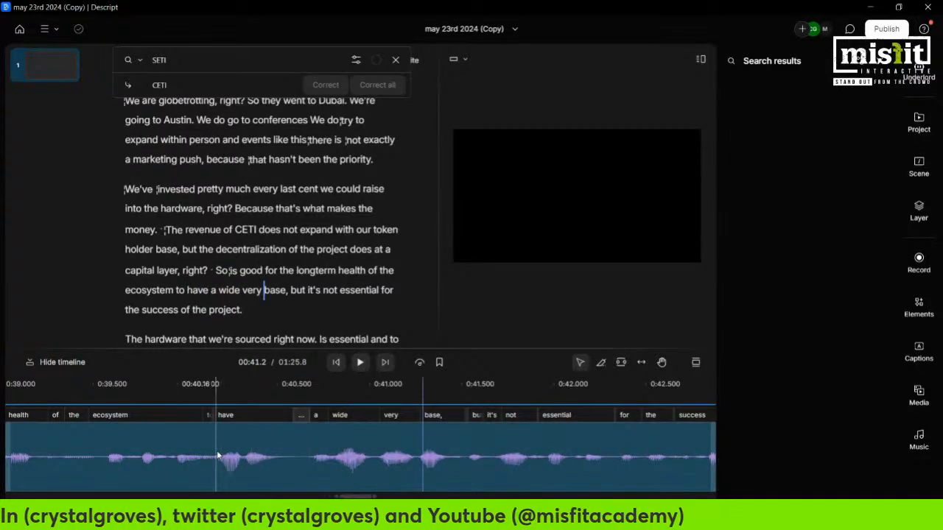
# - Split the audio around the stray sound labelled "have", about 0:40.2 to 0:40.4, and delete the piece between the cuts
pyautogui.click(600, 362)
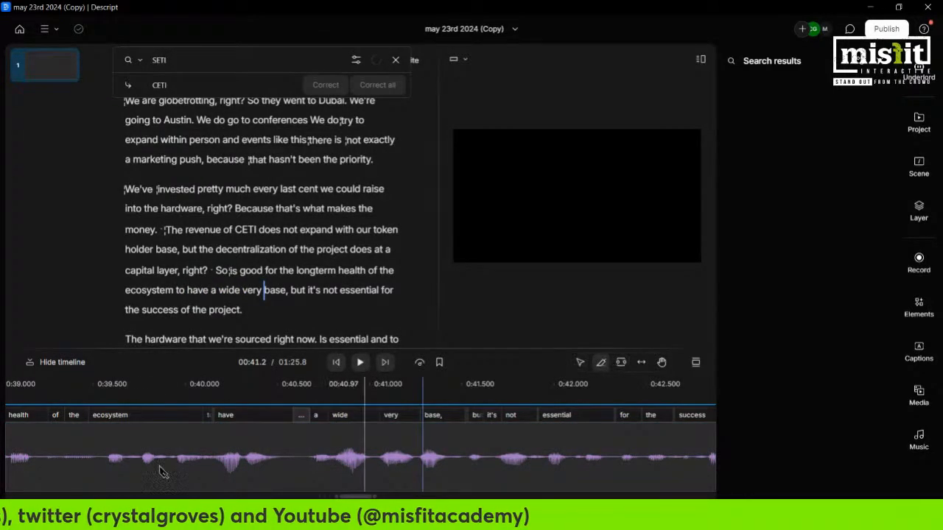
pyautogui.click(245, 465)
pyautogui.click(284, 466)
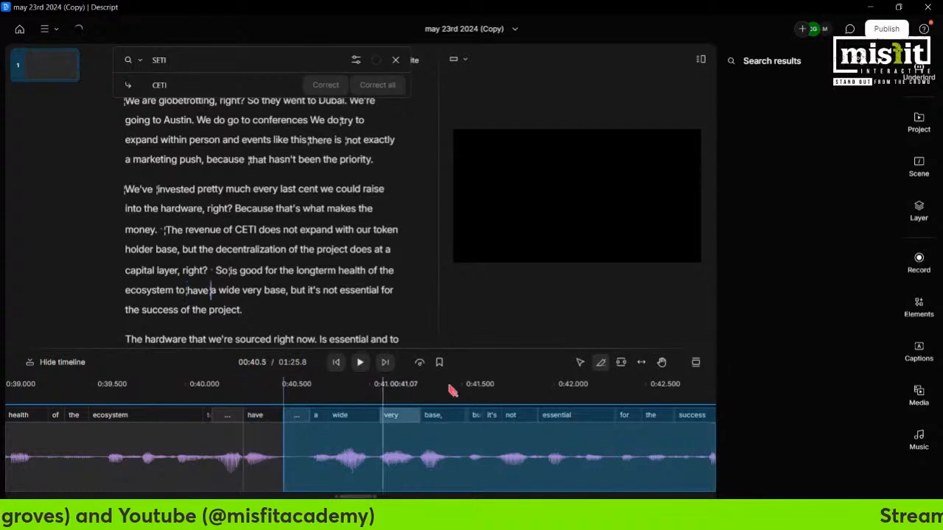
pyautogui.click(580, 362)
pyautogui.click(278, 459)
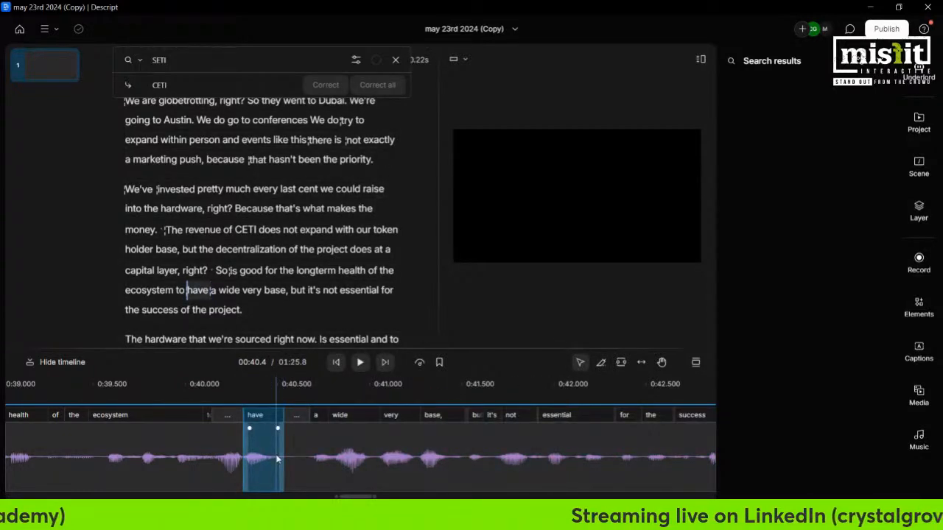
pyautogui.press('Delete')
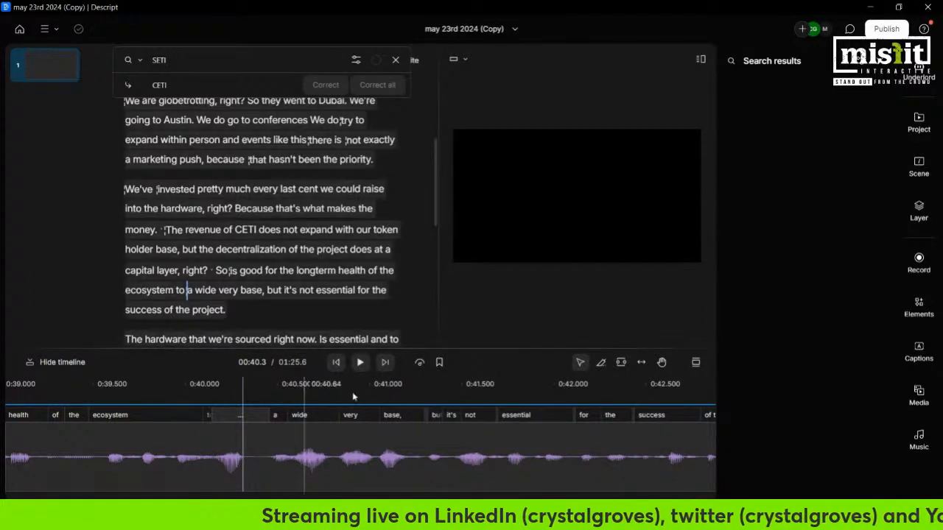
# - Play back the cut before "a wide very base", replaying it from "ecosystem", to check how it sounds
pyautogui.click(360, 362)
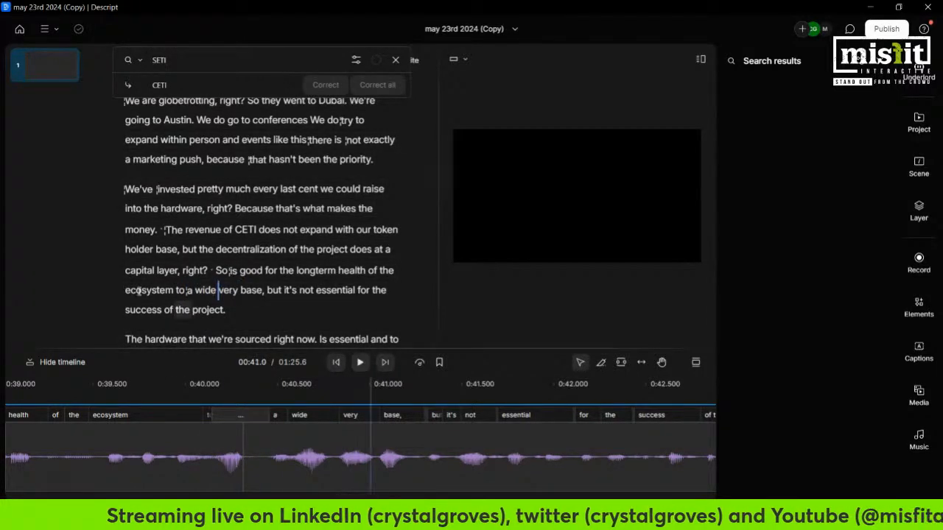
pyautogui.click(361, 364)
pyautogui.click(361, 362)
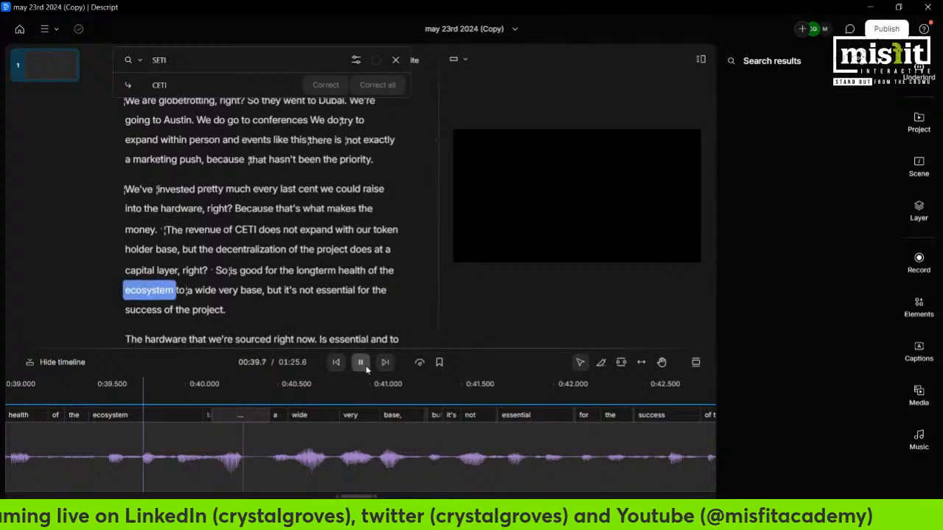
pyautogui.click(360, 362)
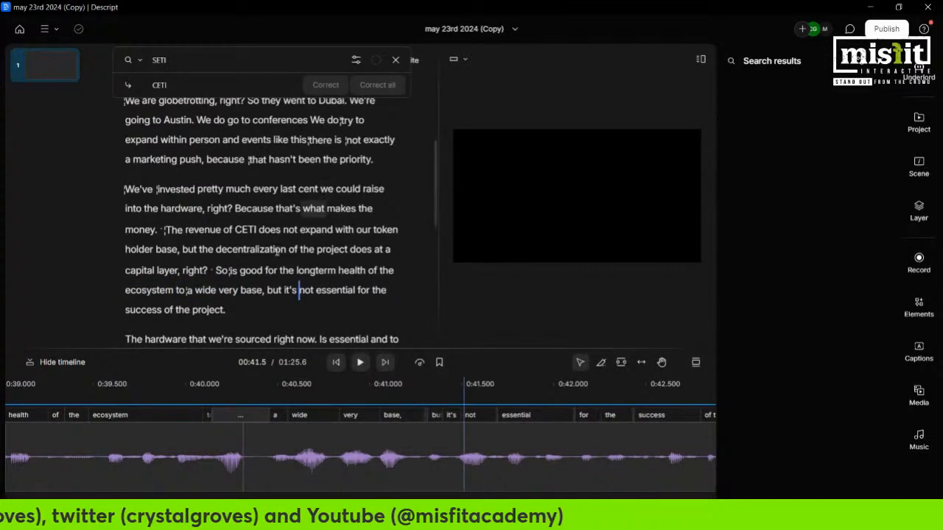
# - Correct the transcript word "to" after "ecosystem" to "to have", for this occurrence only
pyautogui.doubleClick(180, 290)
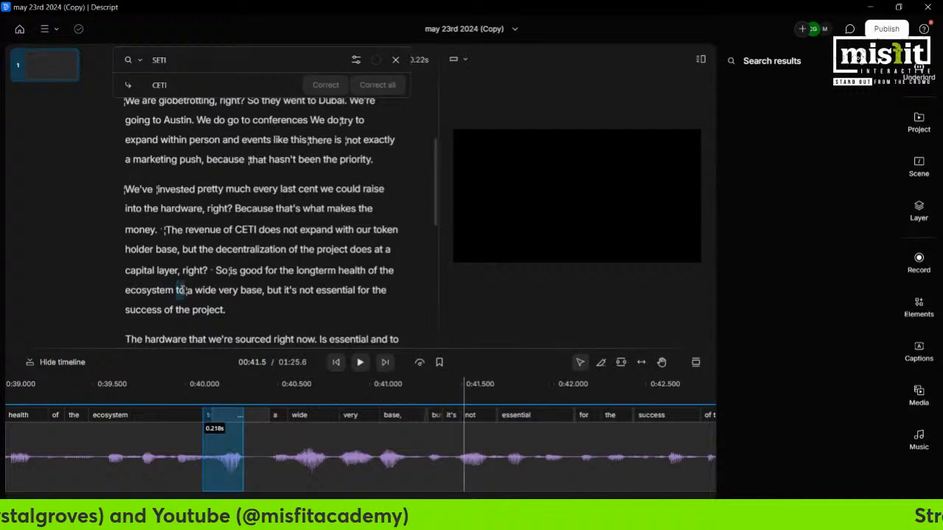
pyautogui.click(267, 270)
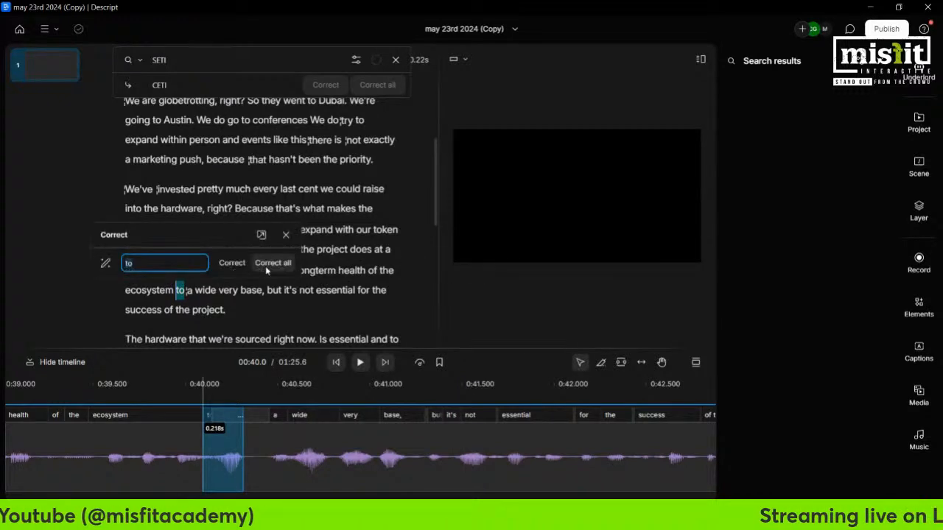
pyautogui.write('to have')
pyautogui.click(231, 263)
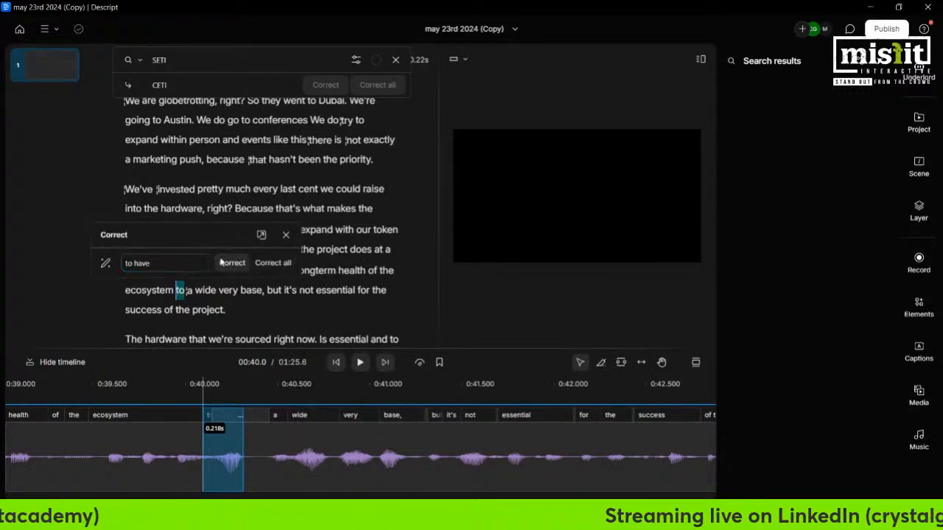
# - Replay from "ecosystem to have" through "but it's not" to check the corrected phrase against the audio
pyautogui.click(161, 290)
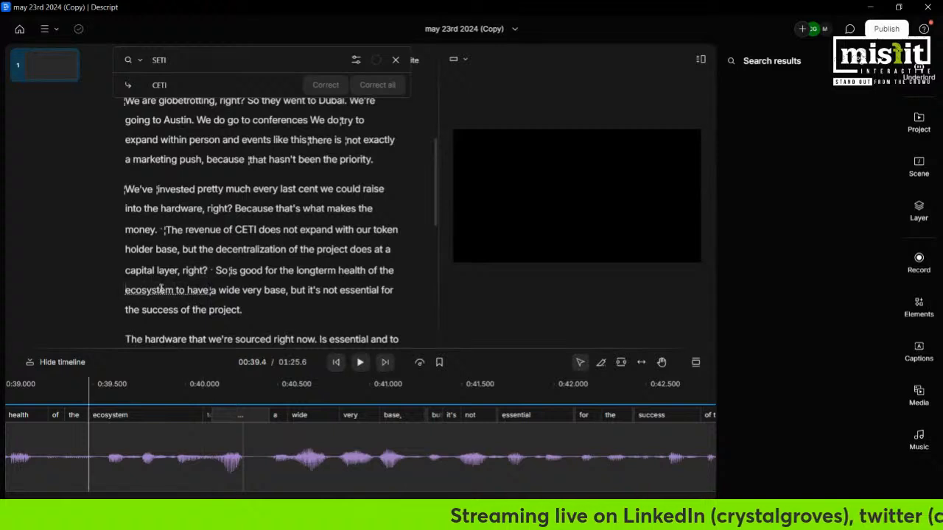
pyautogui.click(363, 363)
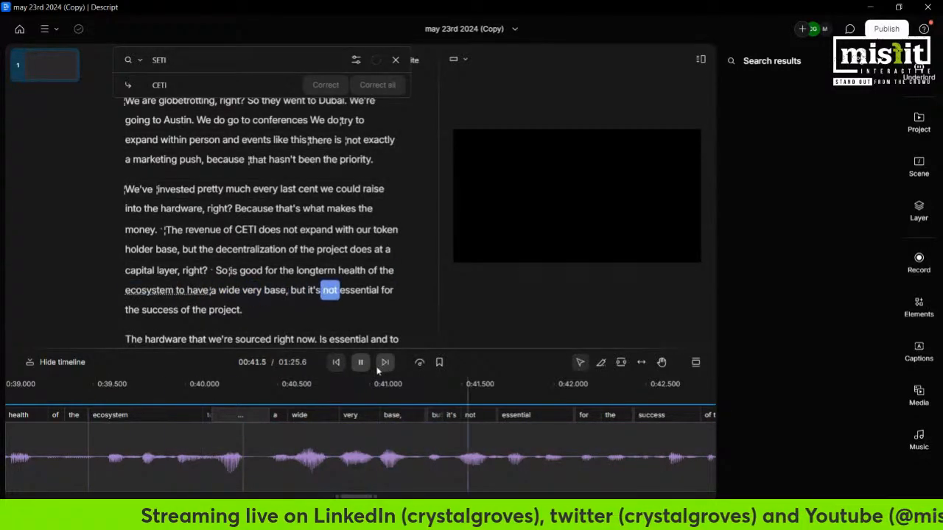
pyautogui.click(380, 368)
pyautogui.click(361, 363)
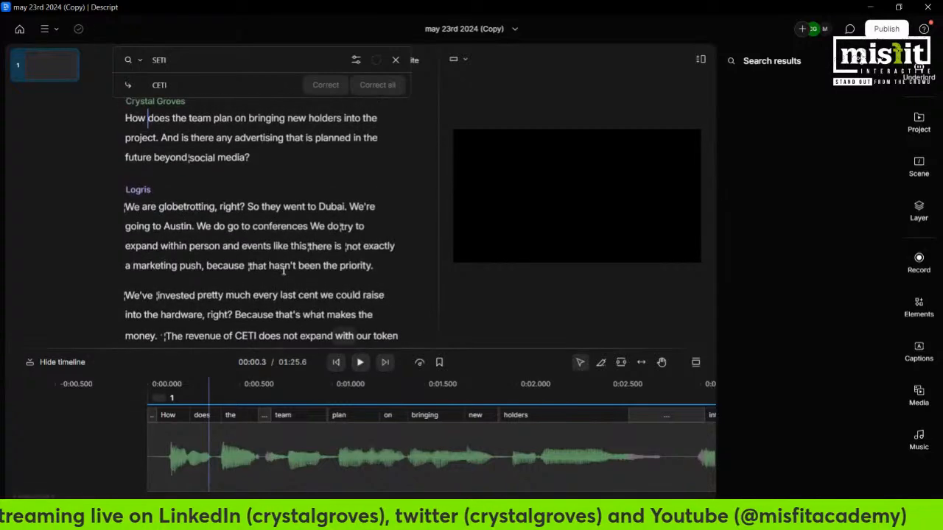
# - Correct "very" to "vary" in "a wide very base", for this occurrence only
pyautogui.scroll(-10, 285, 270)
pyautogui.scroll(3, 276, 230)
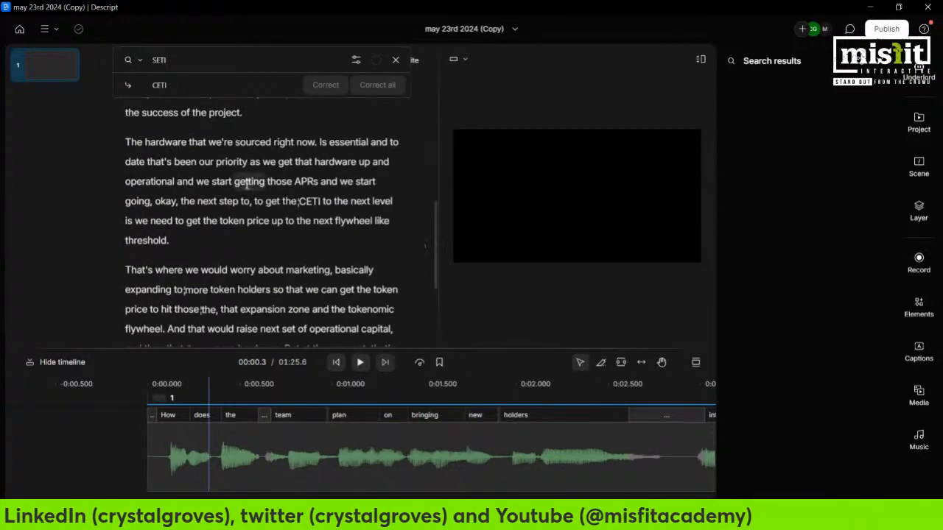
pyautogui.scroll(2, 242, 186)
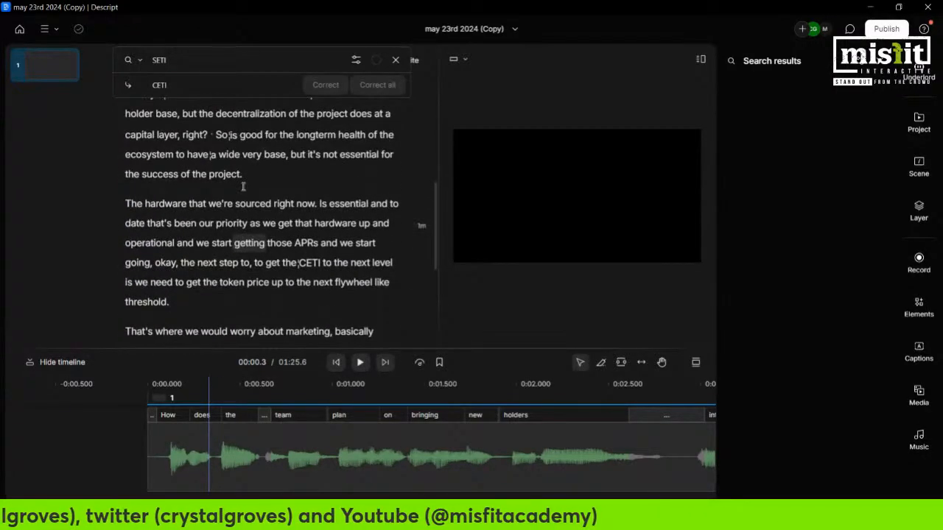
pyautogui.click(251, 156)
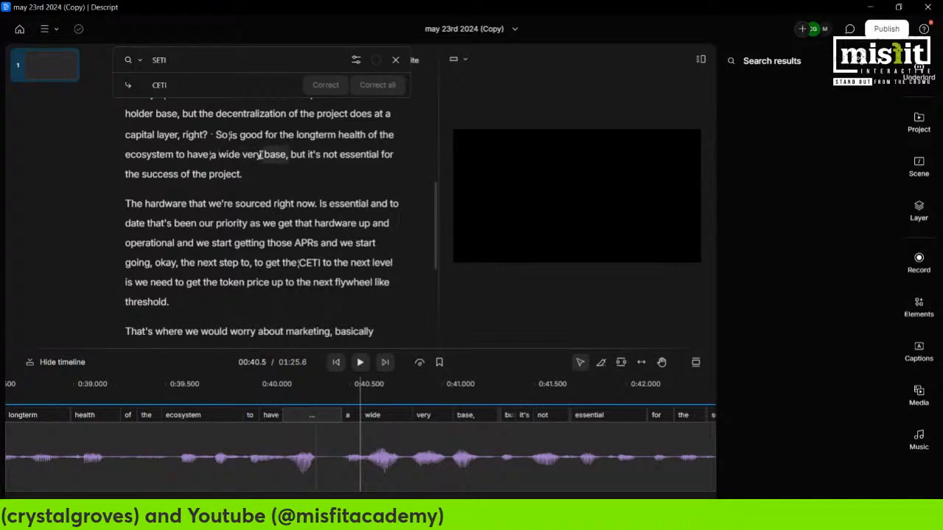
pyautogui.doubleClick(258, 155)
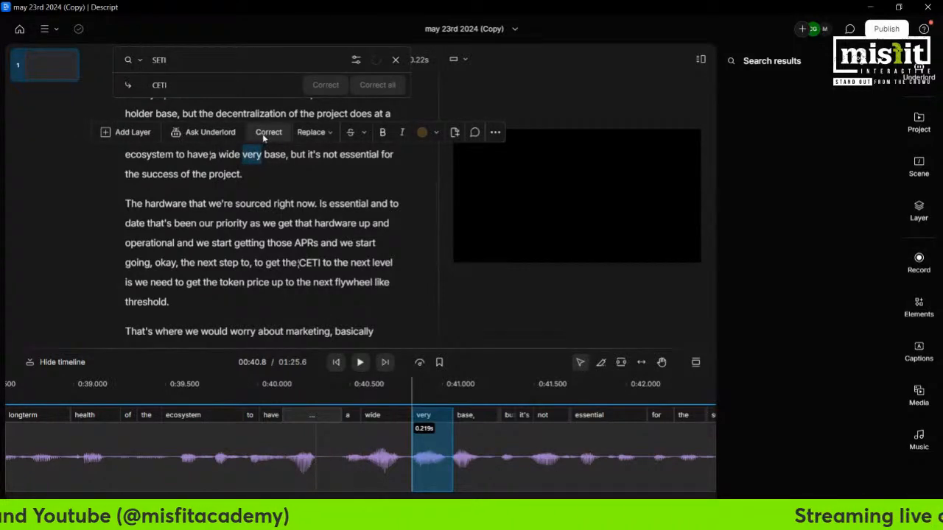
pyautogui.click(265, 134)
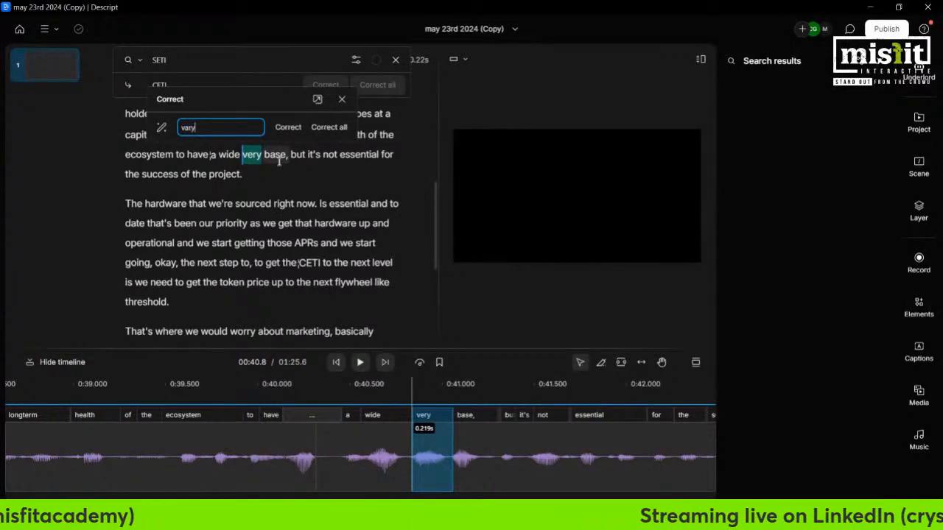
pyautogui.click(288, 124)
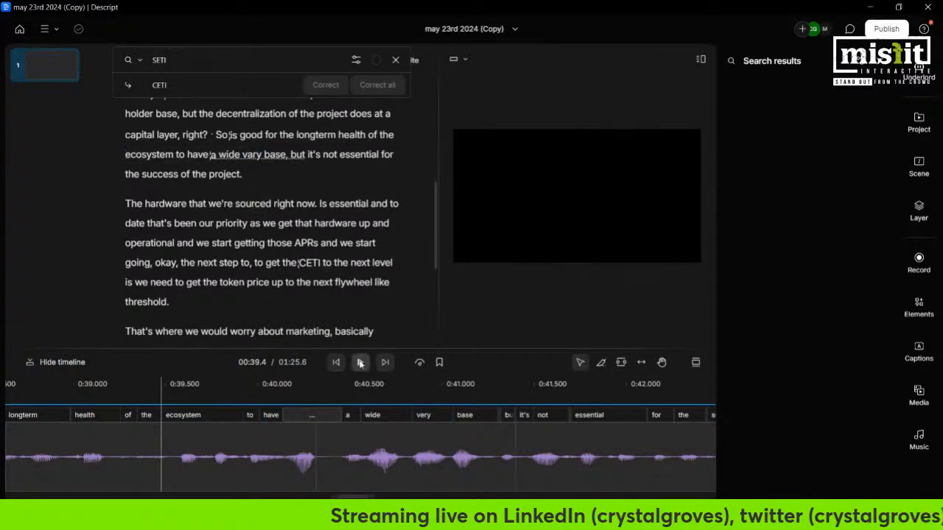
# - Play from "ecosystem" into the next paragraph and join its first two sentences so they read "right now is essential"
pyautogui.click(360, 362)
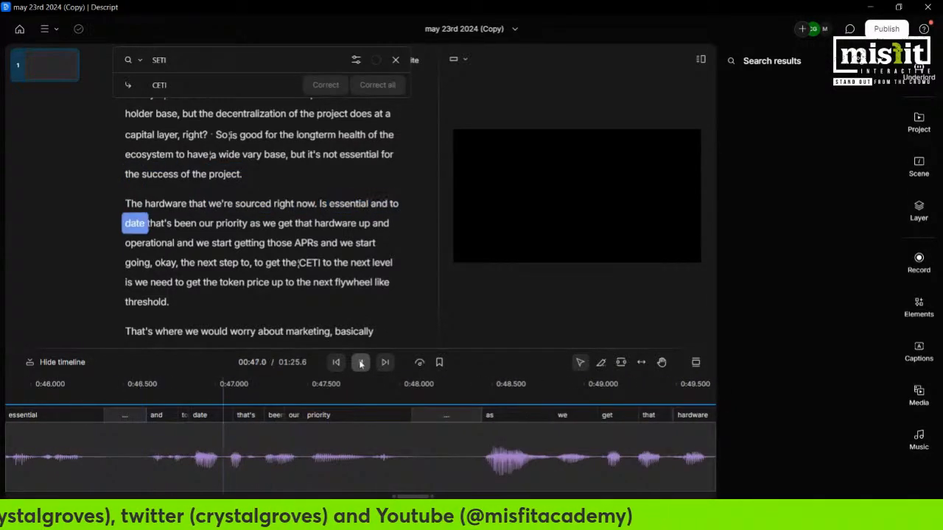
pyautogui.click(360, 363)
pyautogui.click(318, 203)
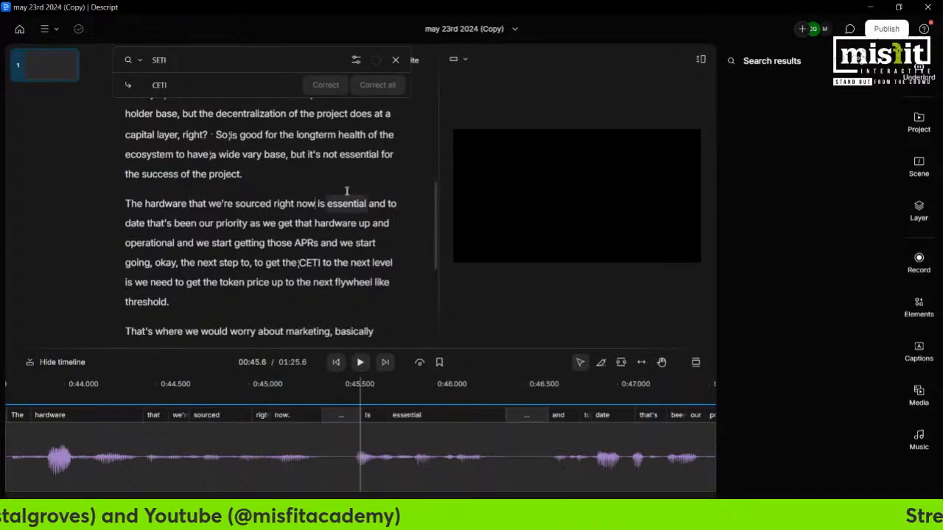
# - Play the paragraph starting "The hardware" and add a full stop after "been our priority", starting the new sentence with "As"
pyautogui.click(129, 203)
pyautogui.click(359, 361)
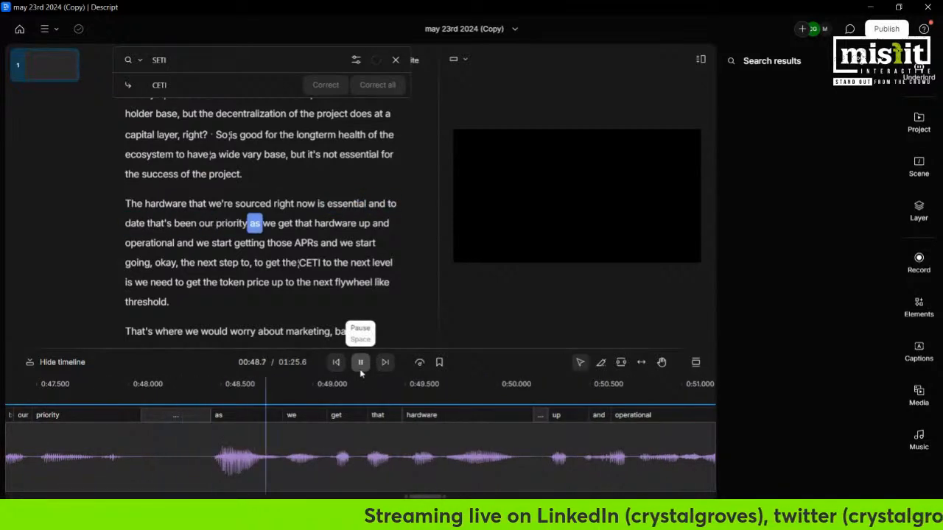
pyautogui.click(361, 372)
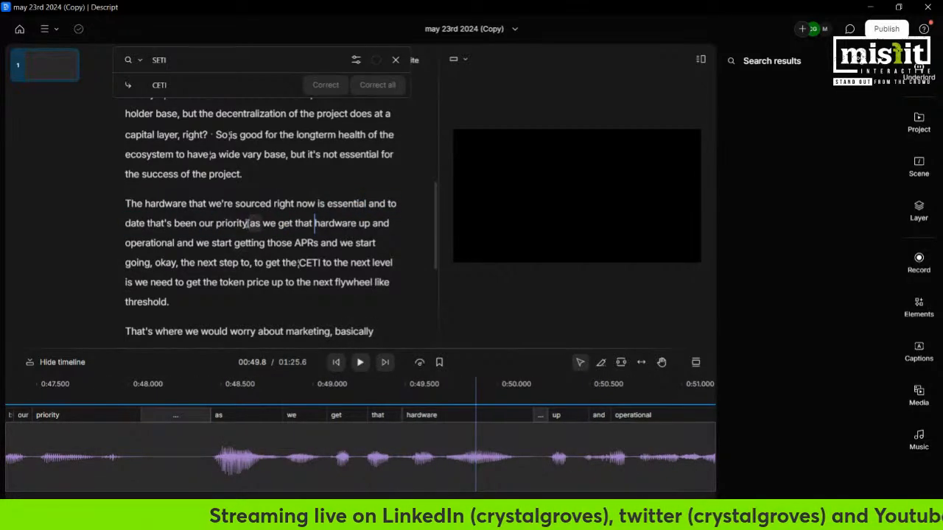
pyautogui.write('.')
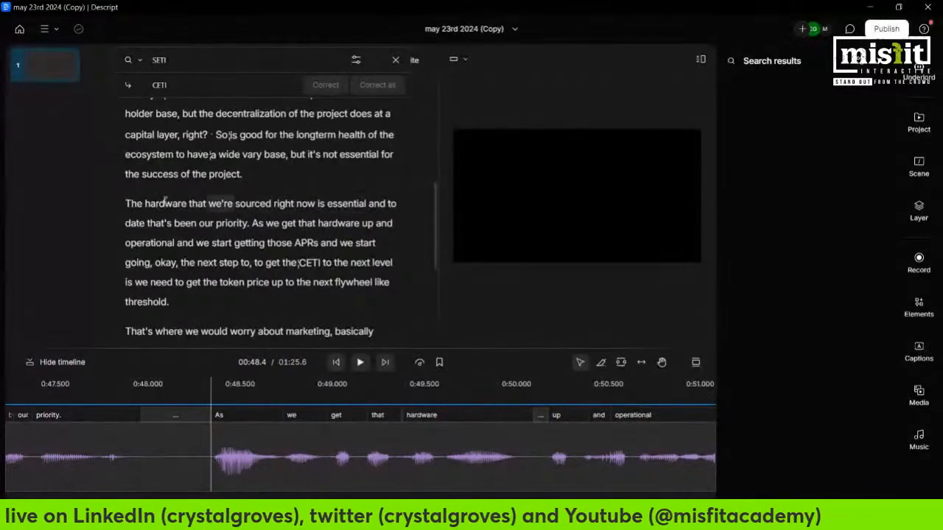
# - Play from "The hardware that we're sourced" to check the wording of that phrase against the audio
pyautogui.click(127, 204)
pyautogui.click(360, 361)
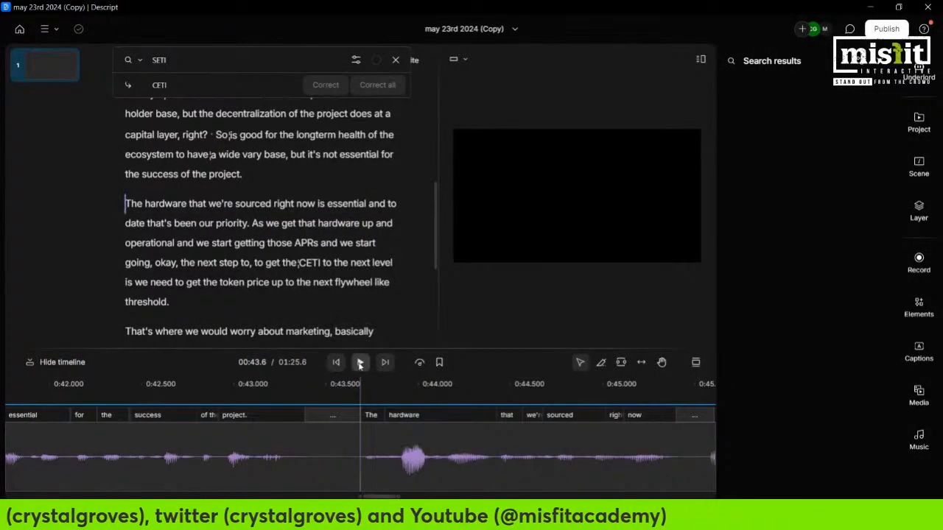
pyautogui.click(361, 362)
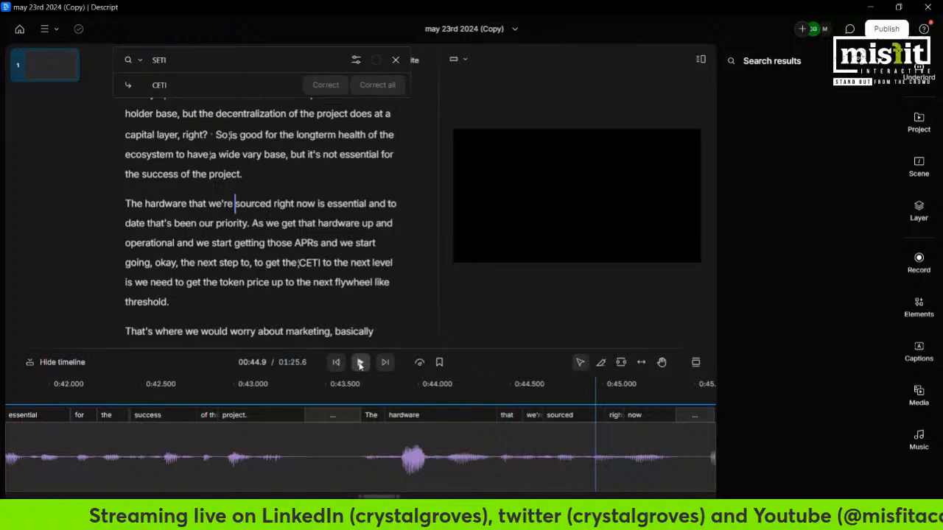
# - Play on from "sourced" and delete the first, repeated "to," after "okay, the next step"
pyautogui.click(360, 361)
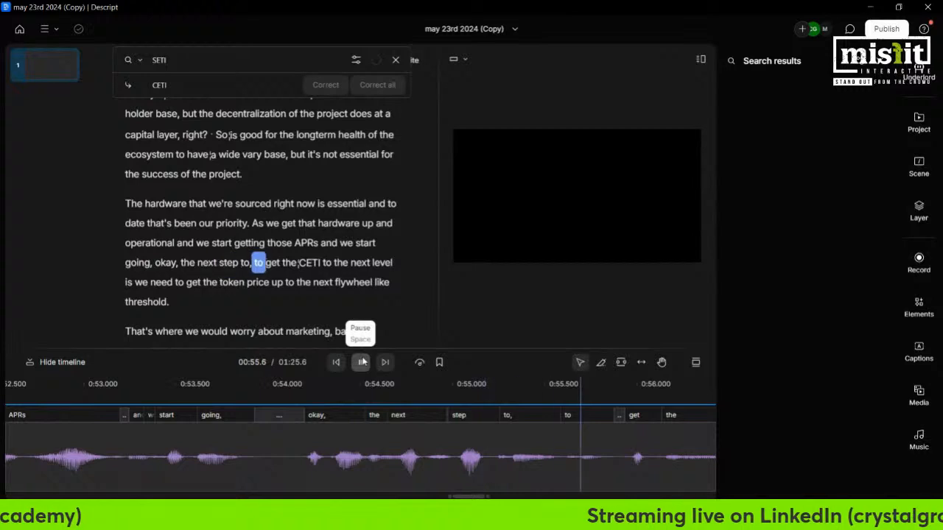
pyautogui.click(361, 362)
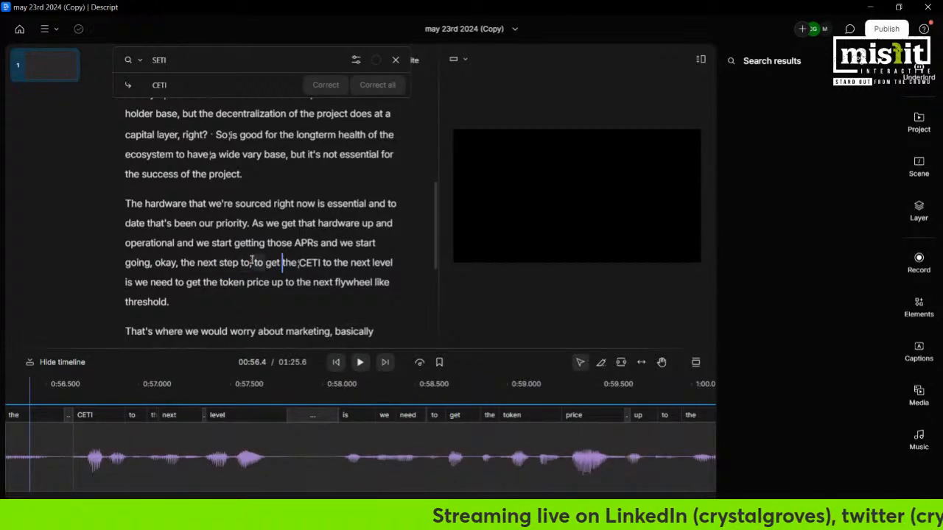
pyautogui.doubleClick(246, 262)
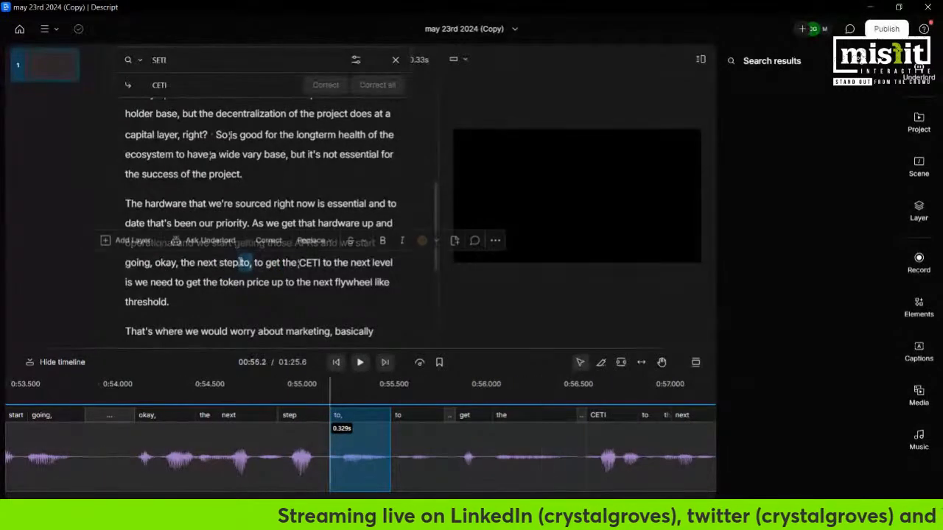
pyautogui.press('BackSpace')
# - Play from "step" into the next paragraph and delete the false start "those the," before "that expansion zone"
pyautogui.click(219, 262)
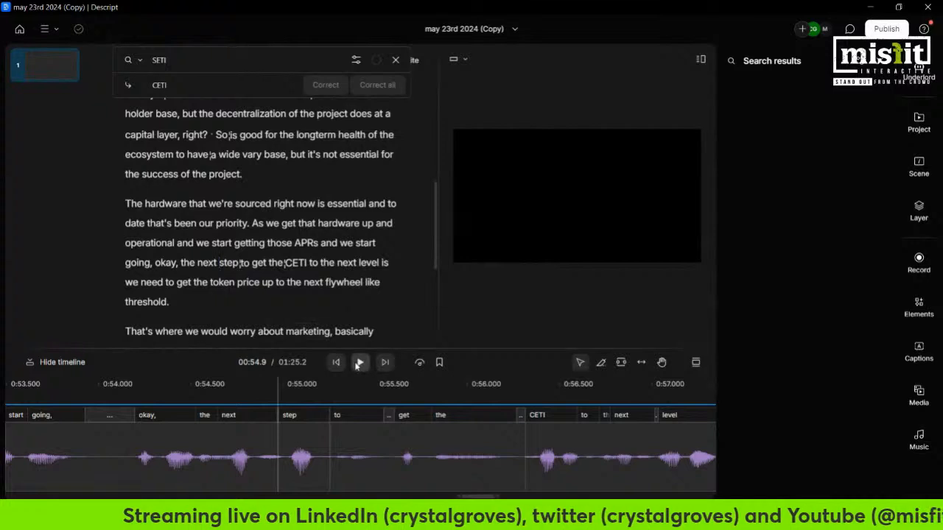
pyautogui.click(360, 362)
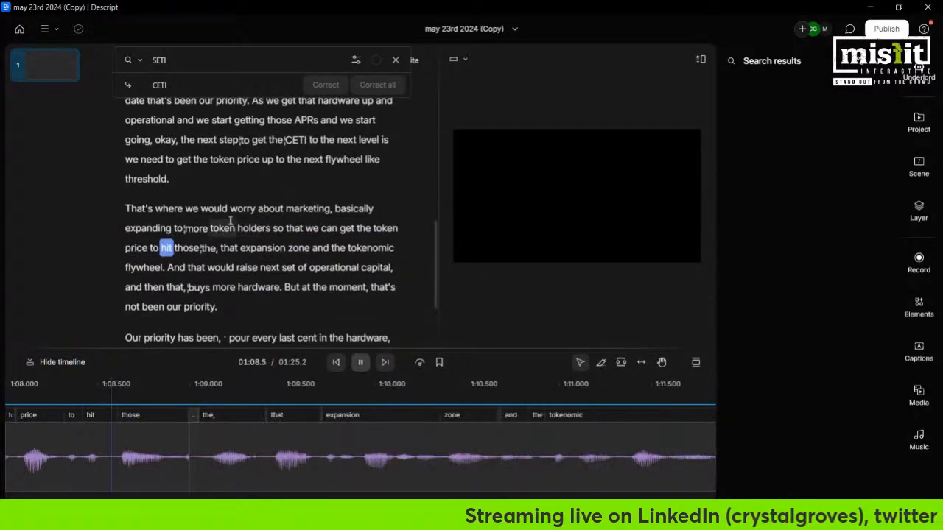
pyautogui.press('space')
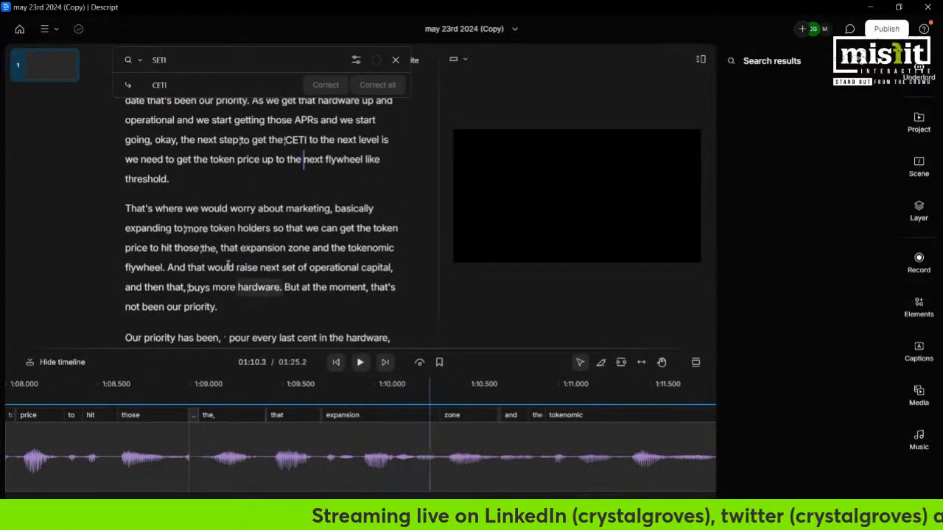
pyautogui.moveTo(184, 247); pyautogui.dragTo(218, 247)
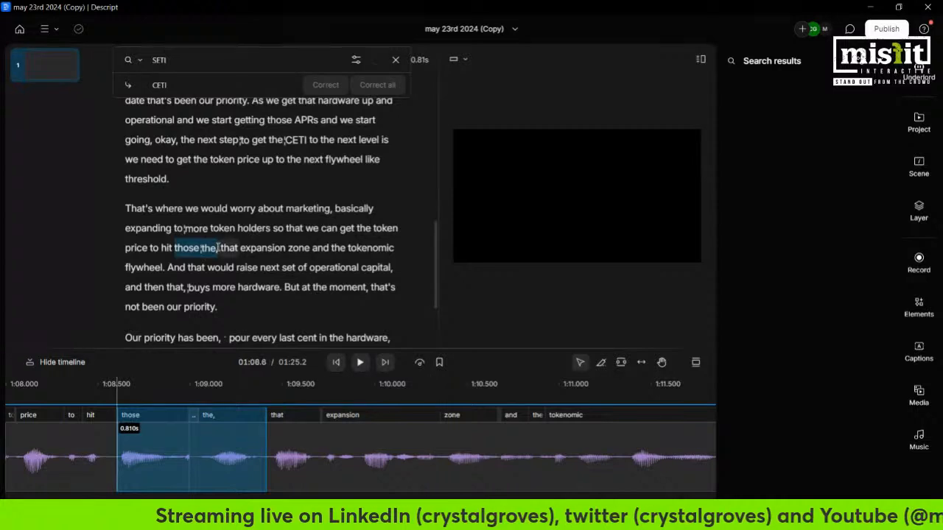
pyautogui.press('BackSpace')
# - Play from "price to hit" onward and cut the gap with the stray sound between "Our priority has been," and "pour"
pyautogui.click(132, 248)
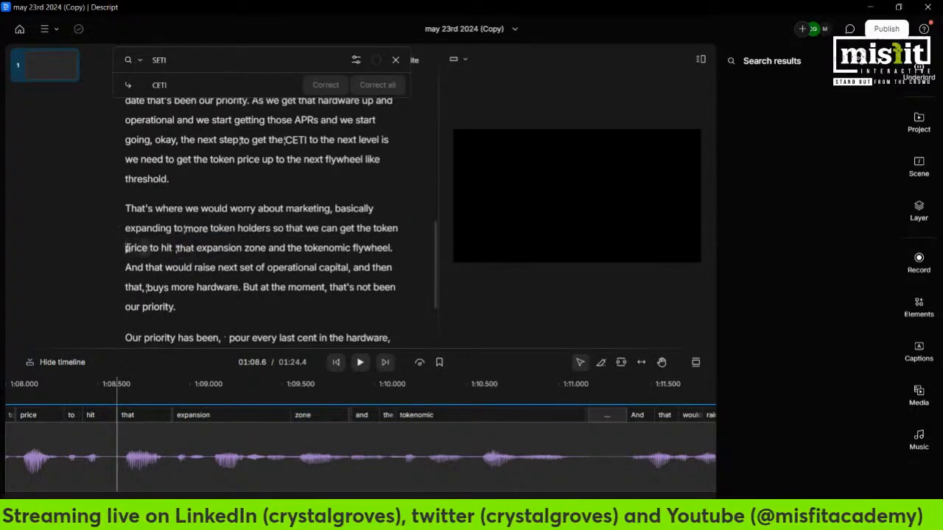
pyautogui.click(359, 362)
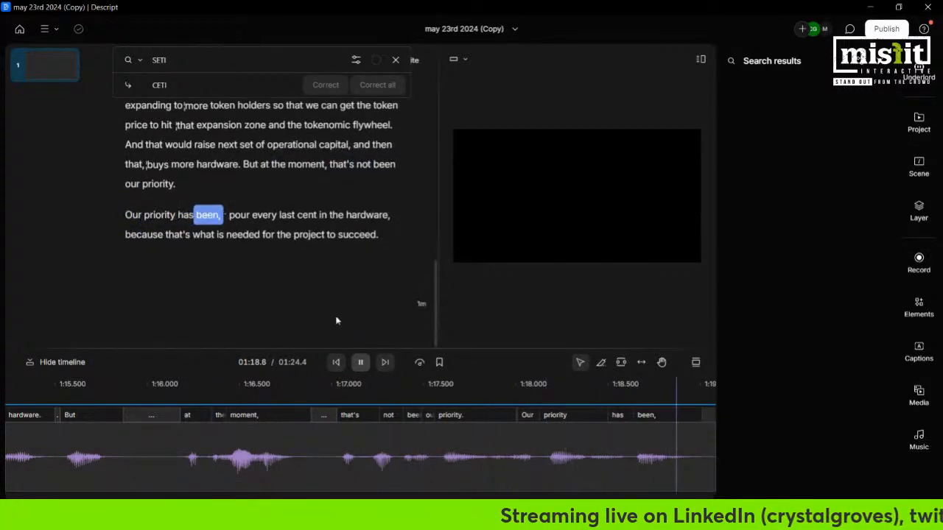
pyautogui.press('space')
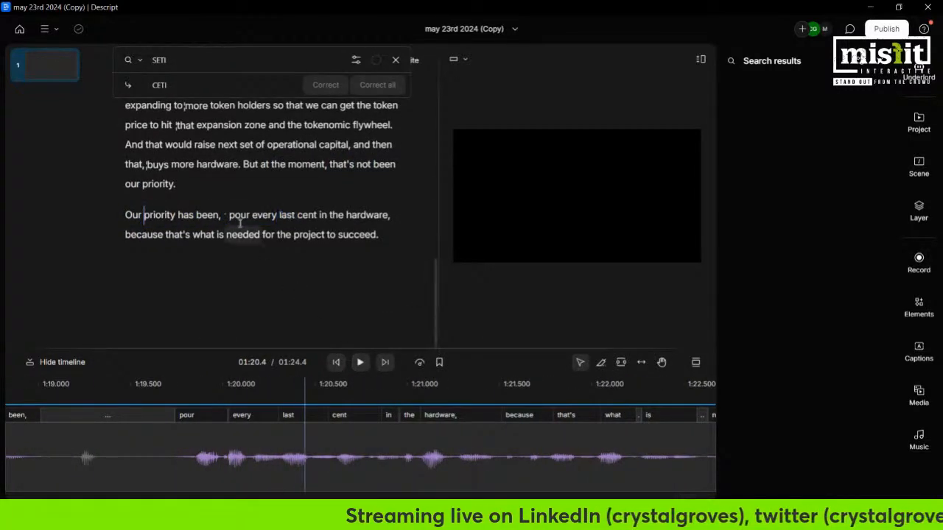
pyautogui.click(600, 361)
pyautogui.moveTo(174, 469); pyautogui.dragTo(44, 467)
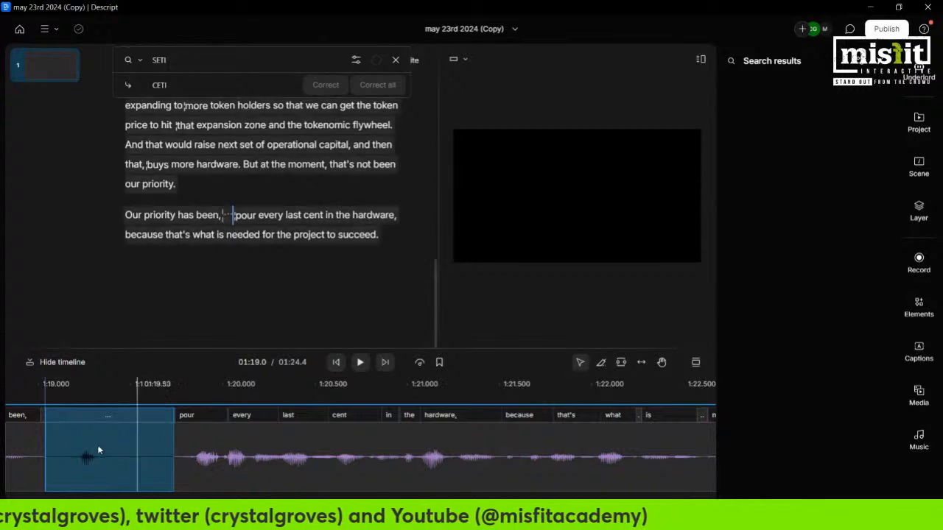
pyautogui.press('Delete')
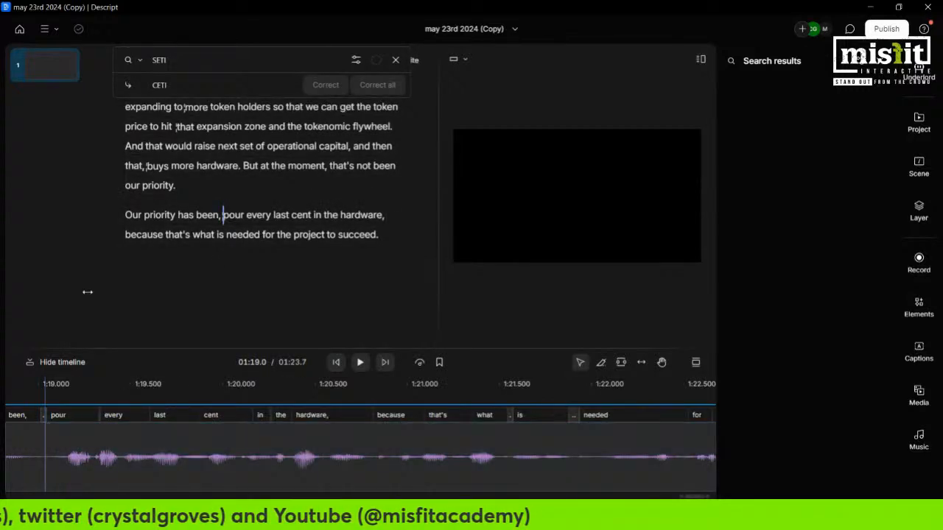
# - Play from "been" to the end of the clip to check the cut and return to the transcript's beginning
pyautogui.click(203, 214)
pyautogui.click(361, 363)
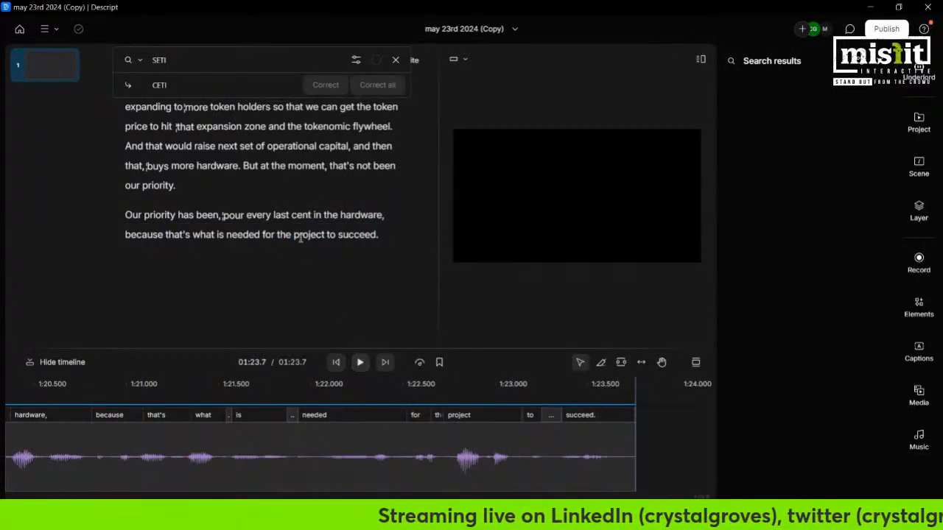
pyautogui.scroll(10, 300, 237)
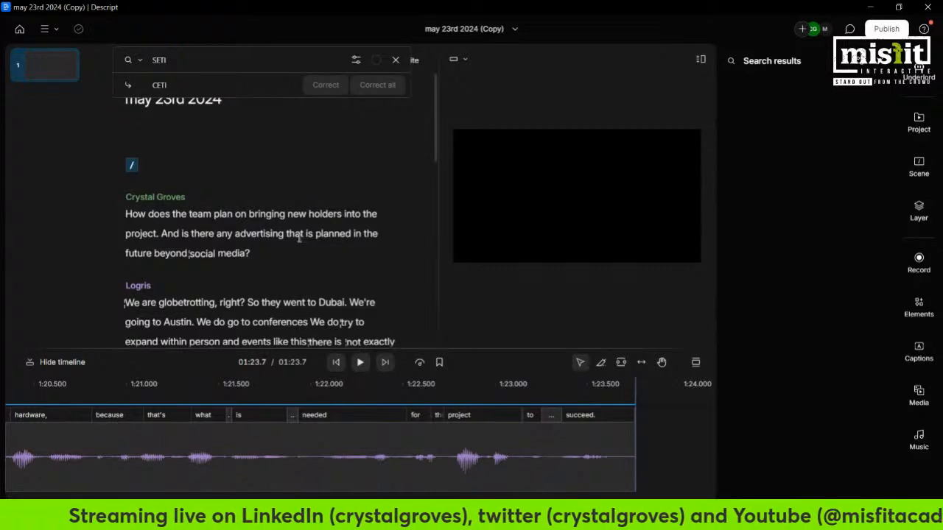
pyautogui.click(357, 453)
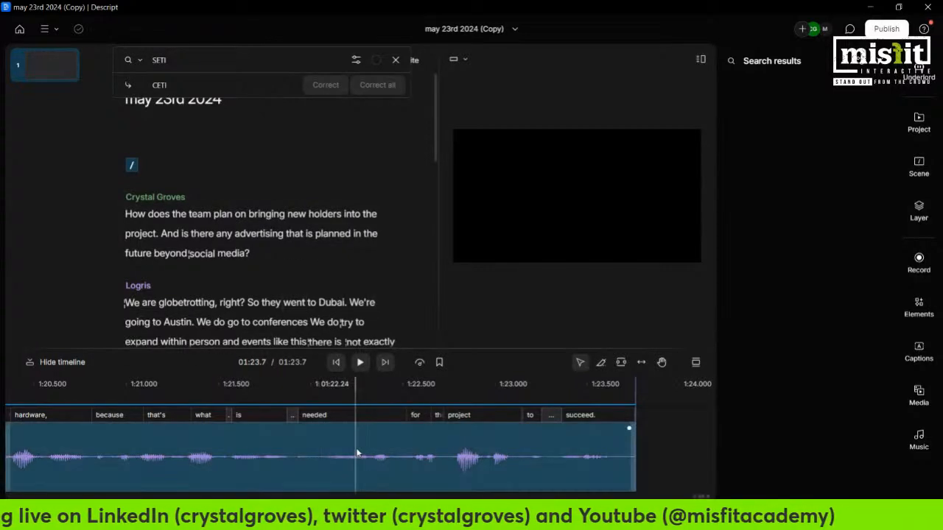
pyautogui.click(383, 449)
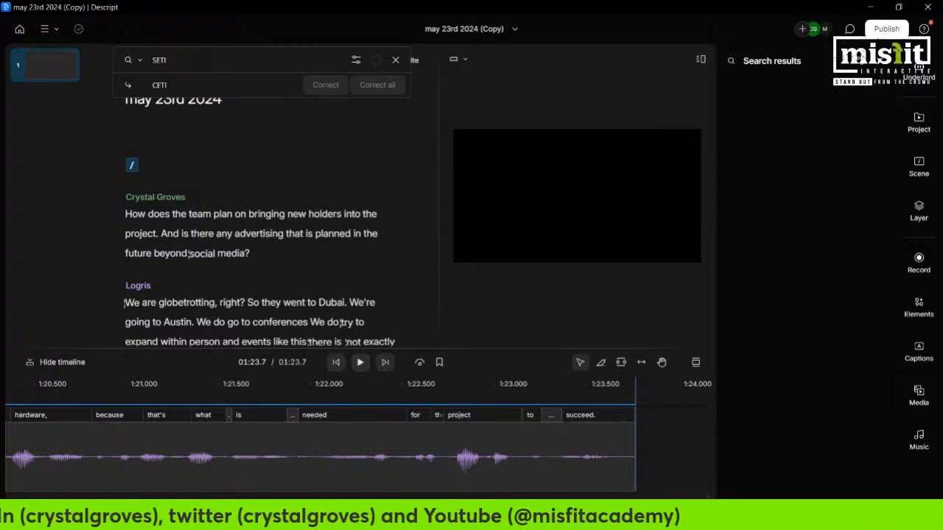
# - Add Karaoke classic captions to all scenes and move the caption box up to the vertical middle of the frame
pyautogui.click(918, 352)
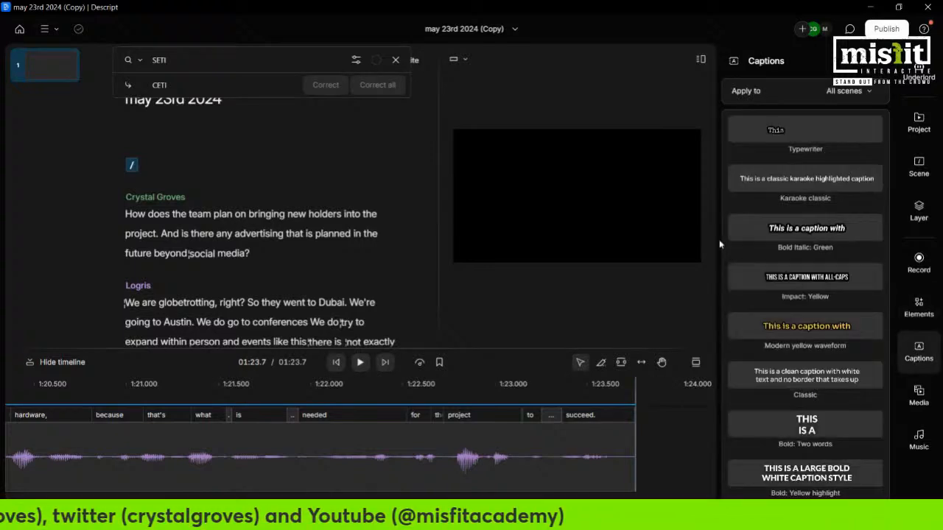
pyautogui.click(750, 191)
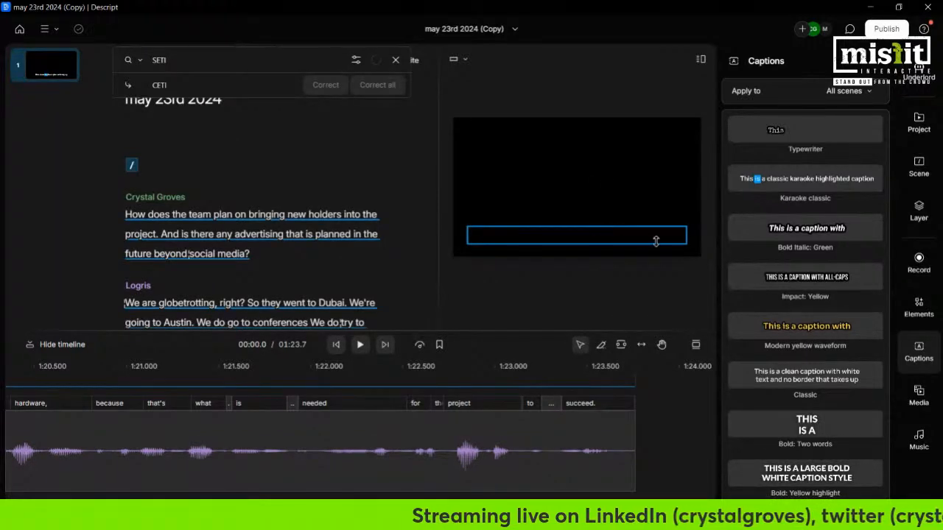
pyautogui.click(610, 179)
pyautogui.moveTo(591, 239); pyautogui.dragTo(593, 189)
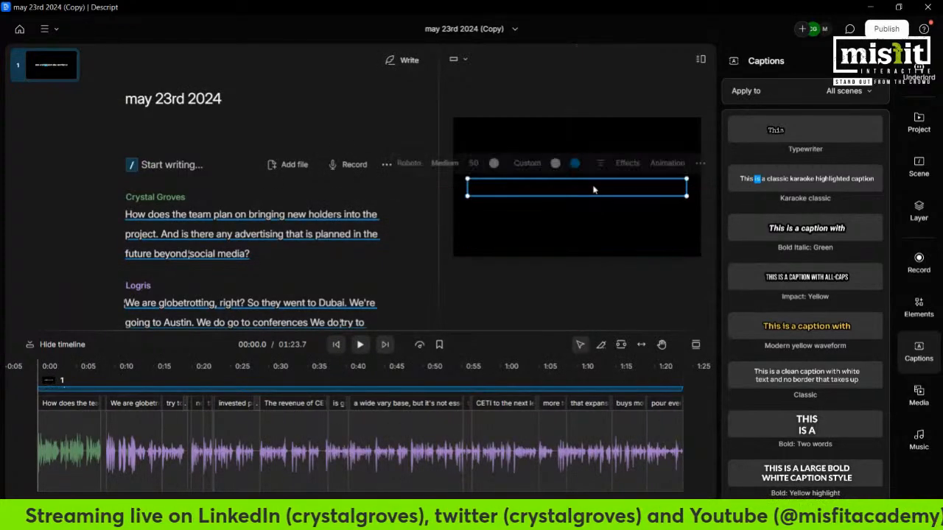
# - Set the caption style's background colour to black (hex 000000)
pyautogui.click(524, 163)
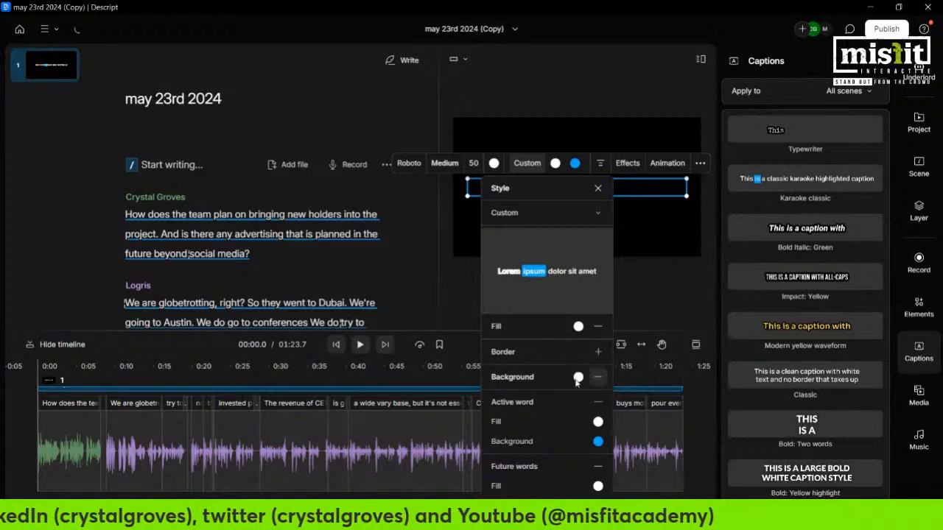
pyautogui.click(575, 378)
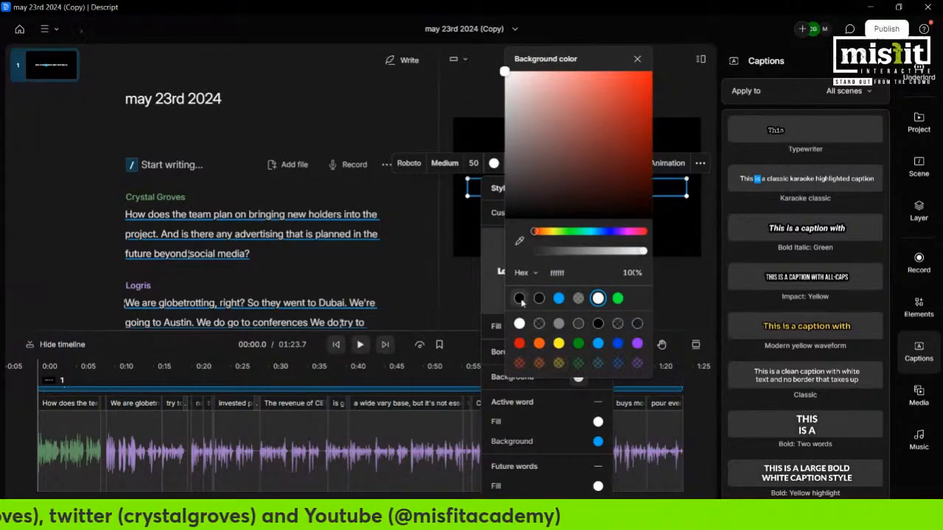
pyautogui.click(520, 298)
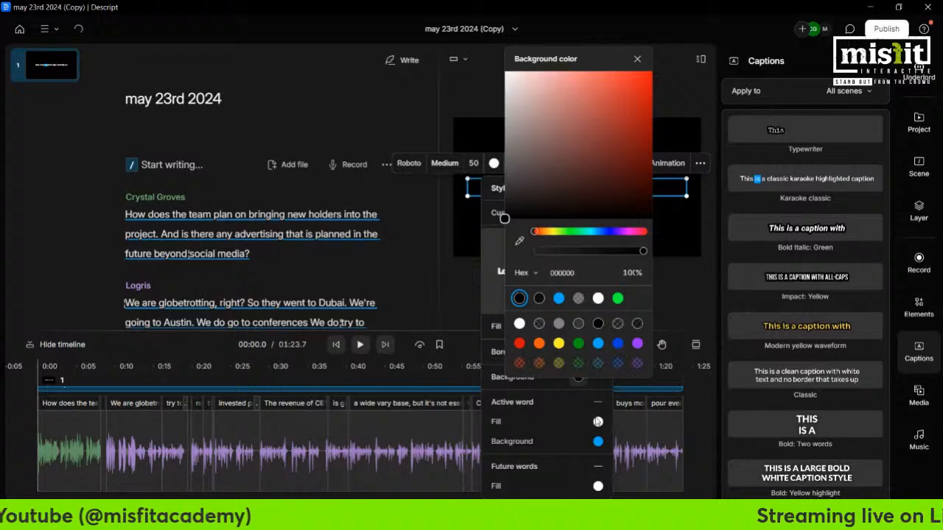
pyautogui.click(637, 60)
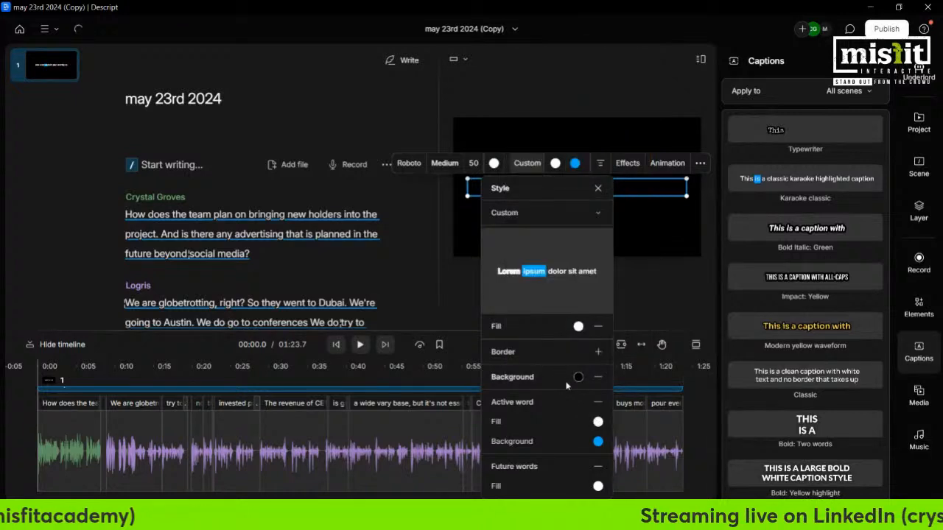
# - Set the fill colour of the captions' active word to black (hex 000000) and finish the style settings
pyautogui.click(598, 422)
pyautogui.click(540, 330)
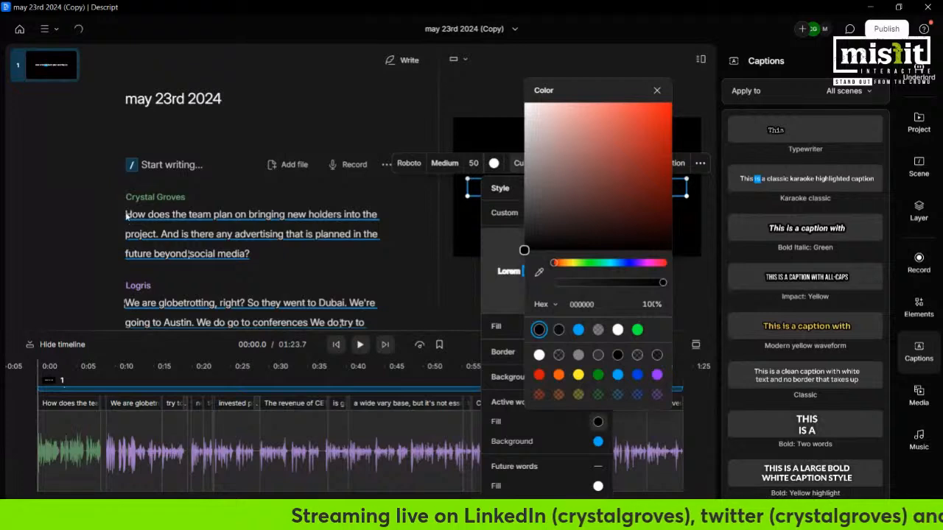
pyautogui.click(655, 93)
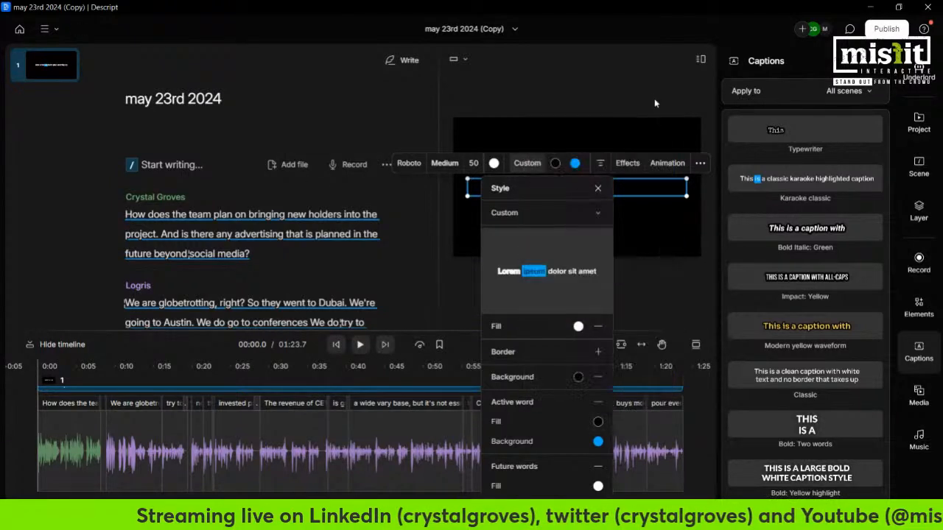
pyautogui.click(248, 276)
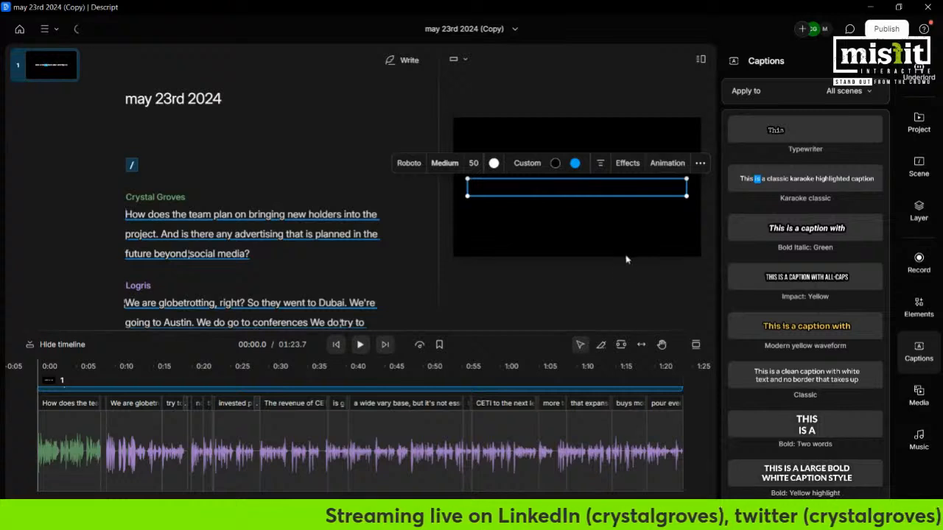
# - Check the project's background activity for its sync and backup status, and deselect the caption box
pyautogui.click(558, 245)
pyautogui.click(547, 193)
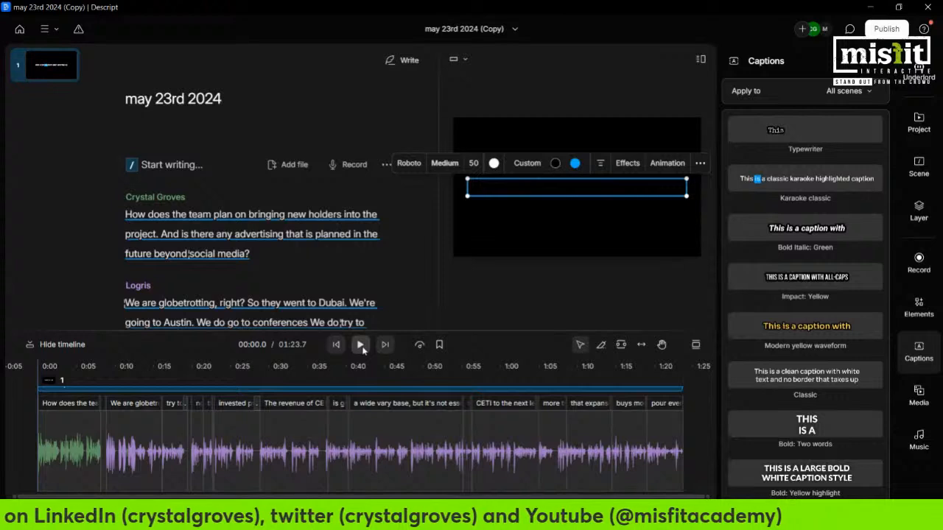
pyautogui.click(78, 30)
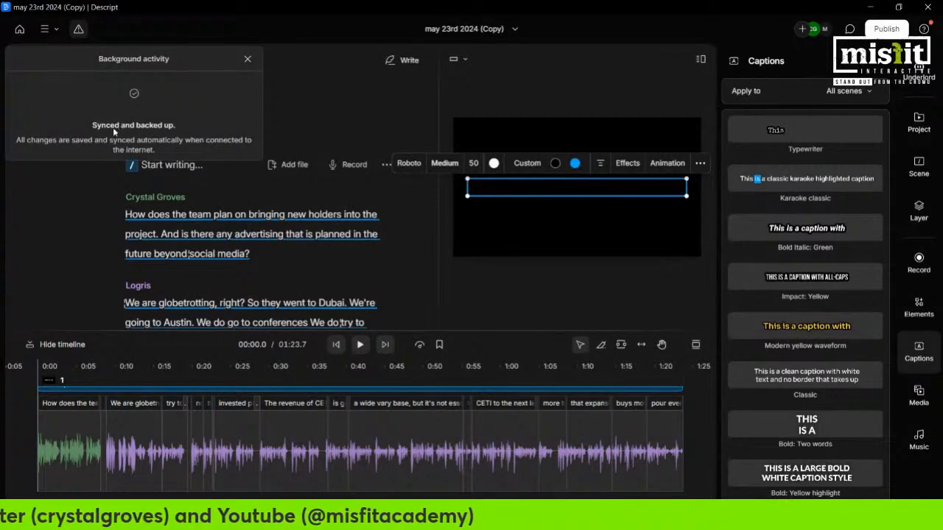
pyautogui.click(247, 59)
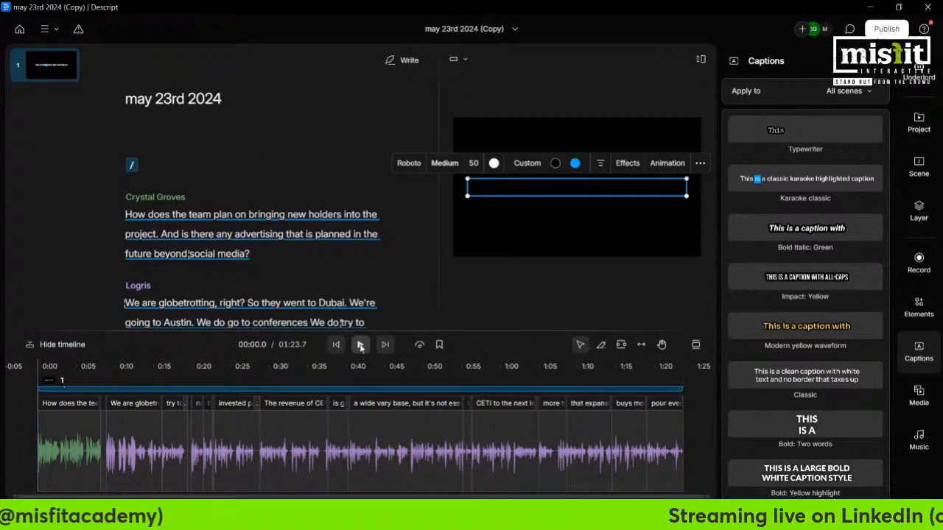
pyautogui.click(579, 308)
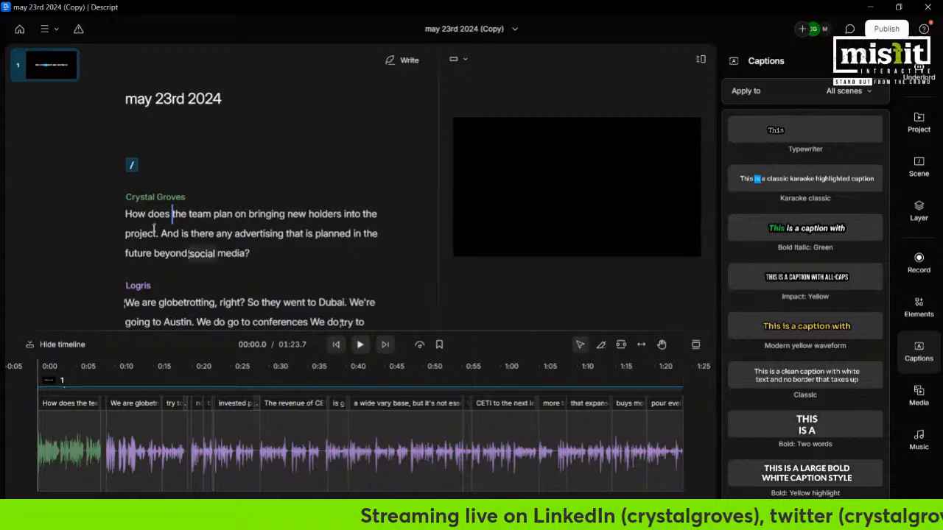
# - Play the clip from the first word "How" to preview the styled captions, and restart playback from the beginning
pyautogui.click(126, 214)
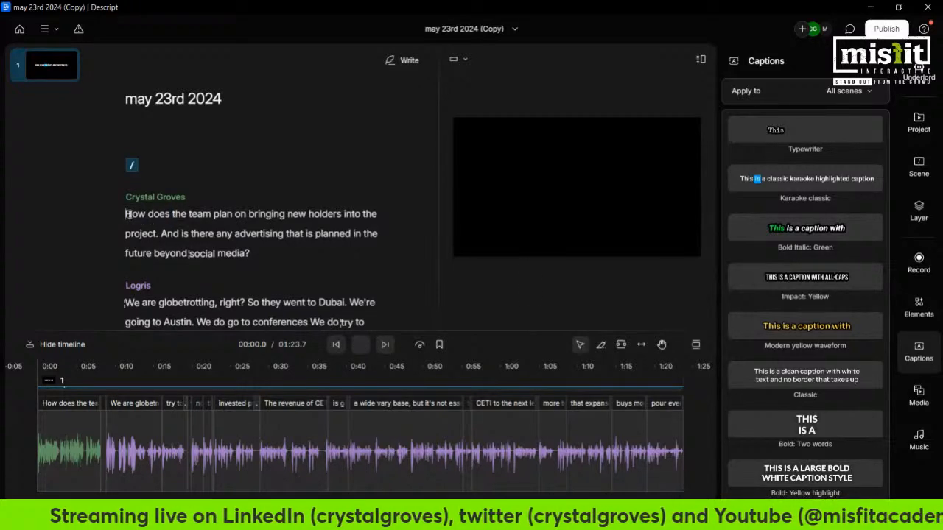
pyautogui.click(358, 342)
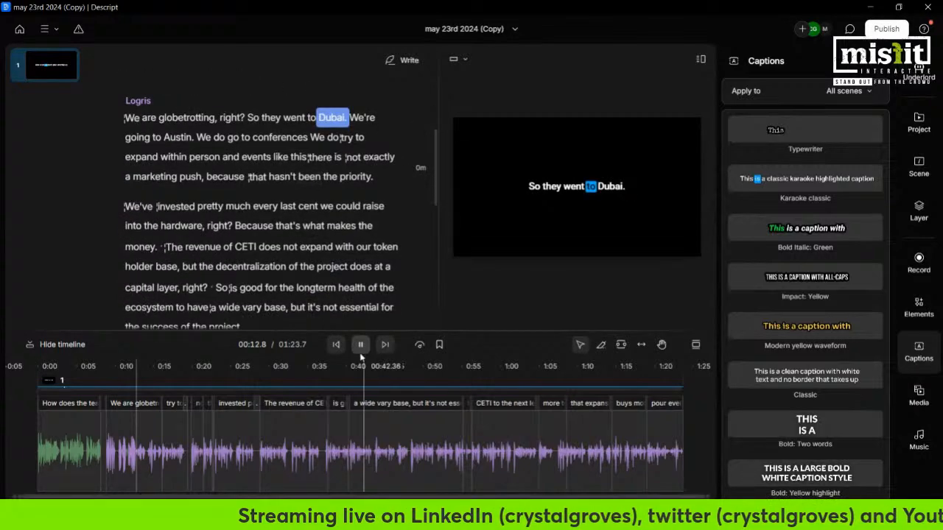
pyautogui.click(360, 344)
pyautogui.scroll(3, 265, 188)
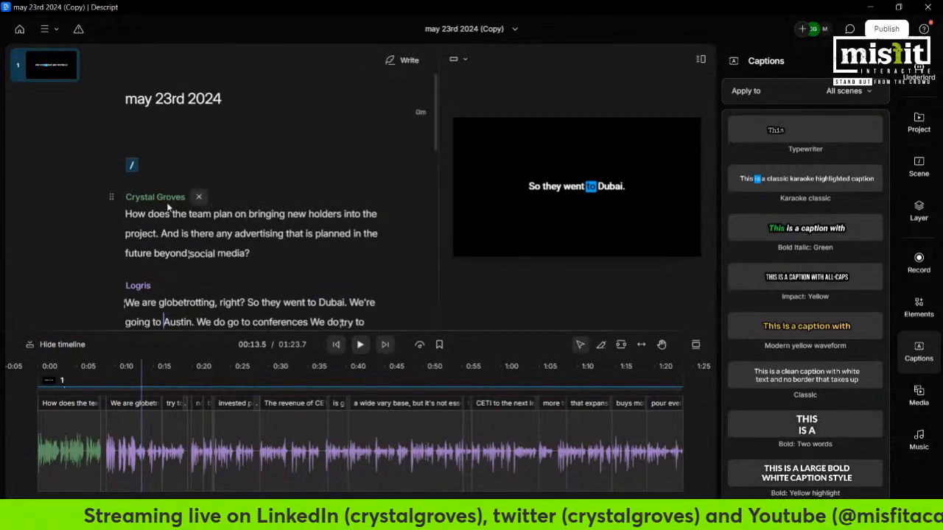
pyautogui.click(127, 214)
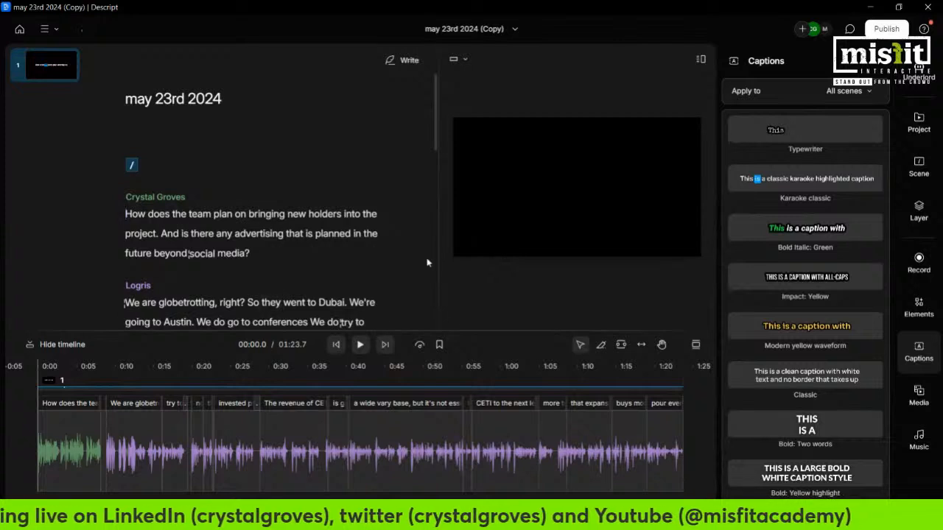
pyautogui.click(359, 344)
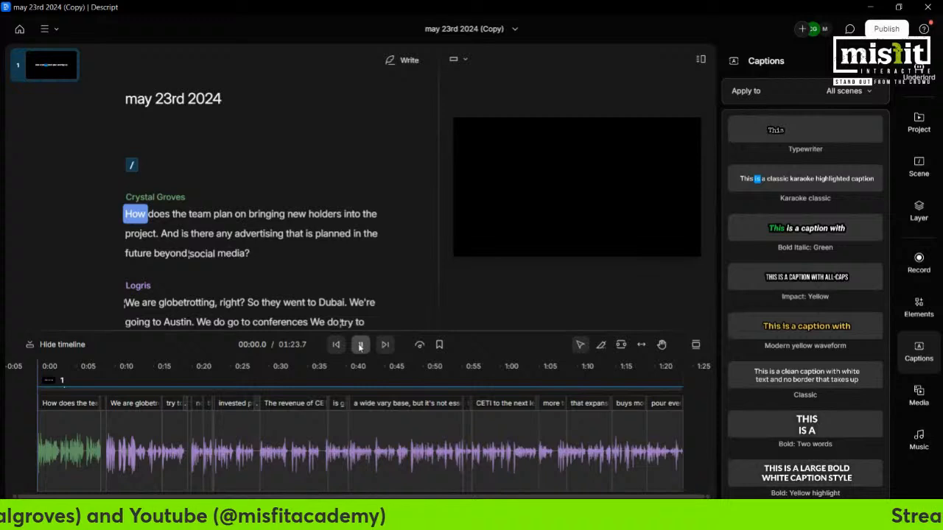
# - Stop the caption preview, switch to Canva, and bring its window onto this display maximized
pyautogui.click(360, 346)
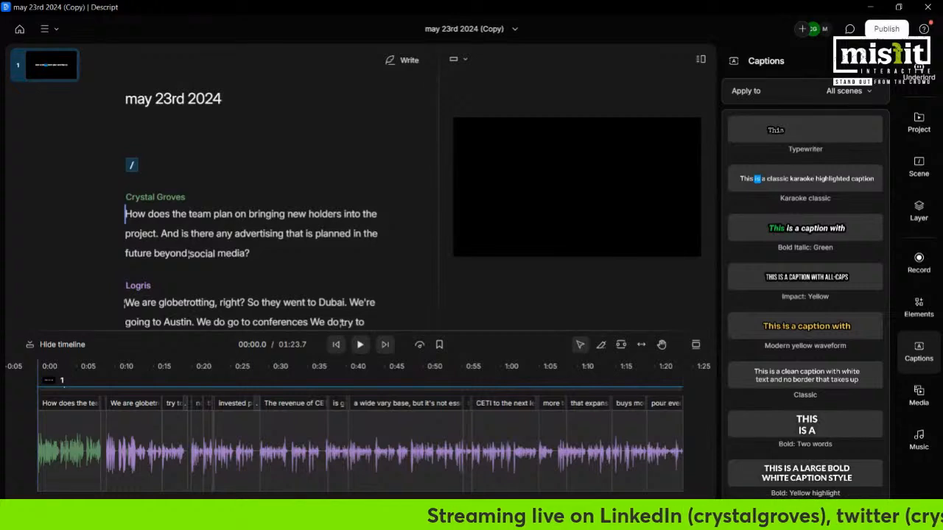
pyautogui.click(537, 517)
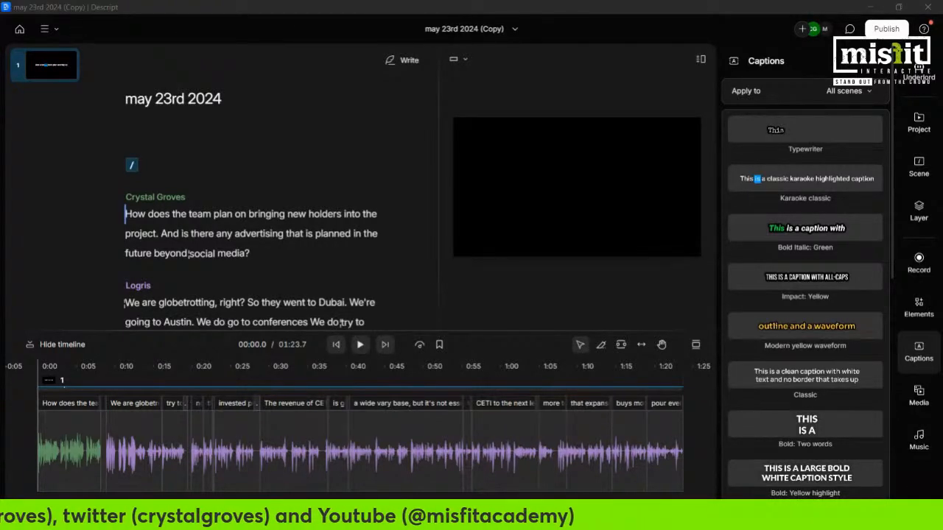
pyautogui.moveTo(942, 59); pyautogui.dragTo(546, 49)
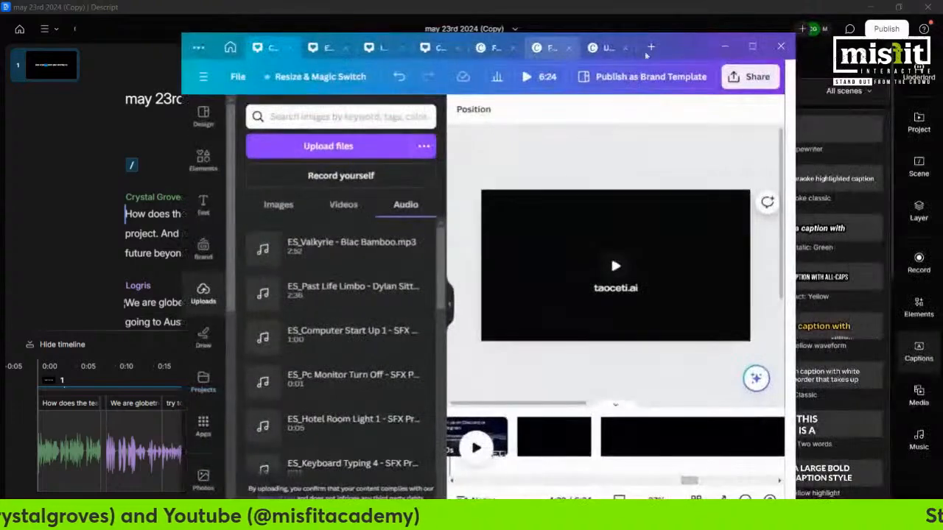
pyautogui.click(753, 47)
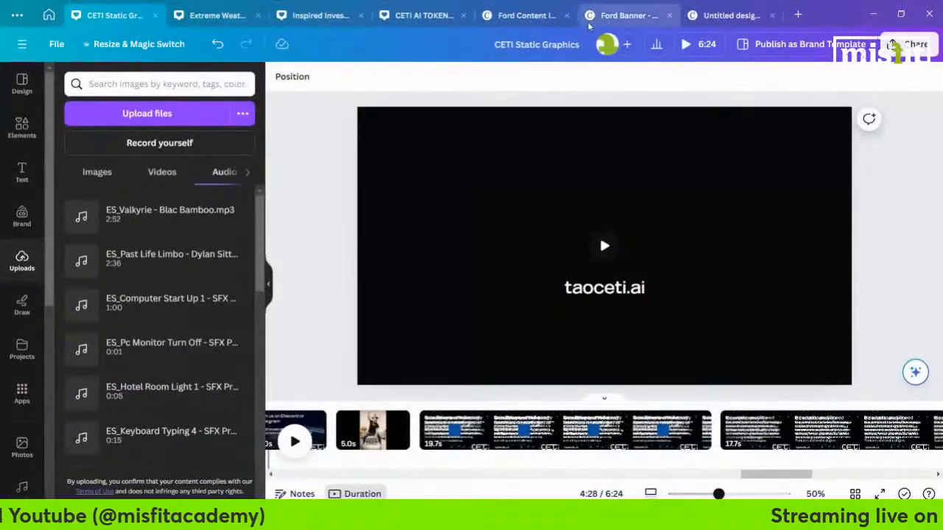
# - Close the Ford Content and untitled design tabs, and return to the CETI Static Graphics design
pyautogui.click(567, 16)
pyautogui.click(661, 22)
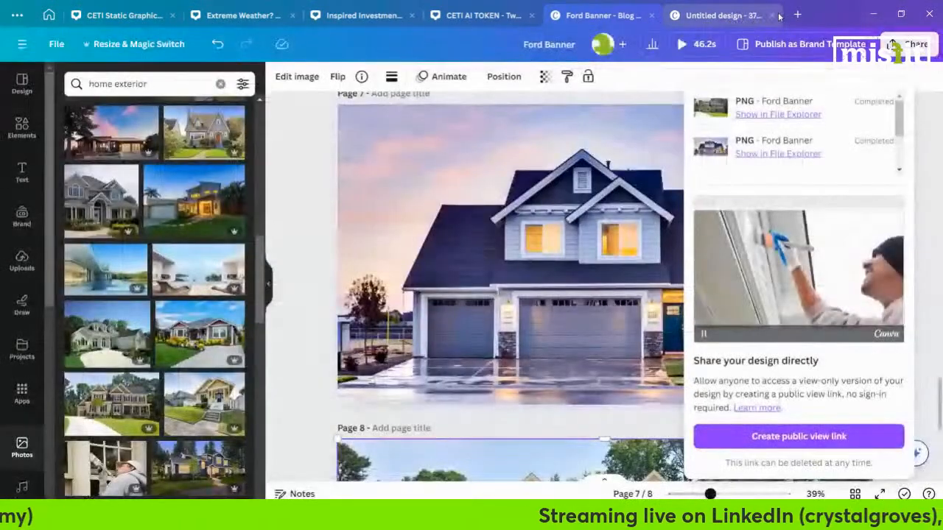
pyautogui.click(771, 15)
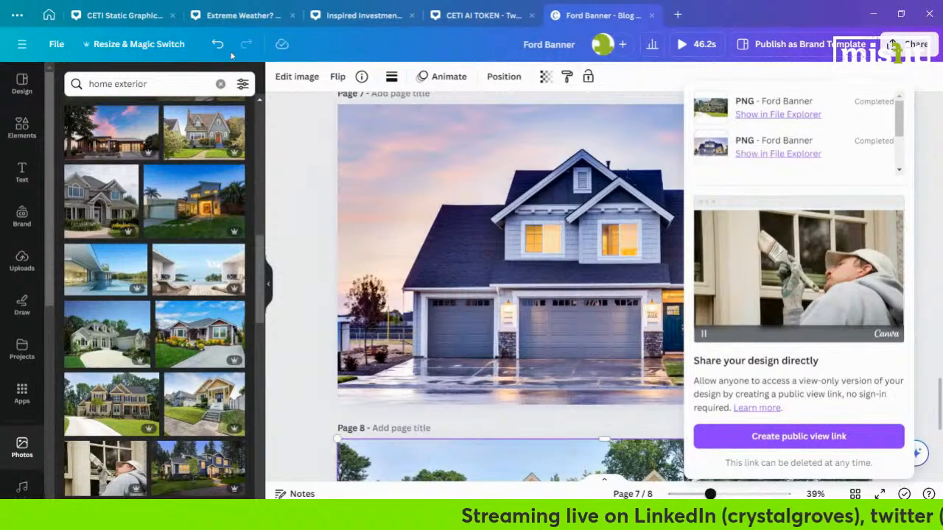
pyautogui.click(121, 15)
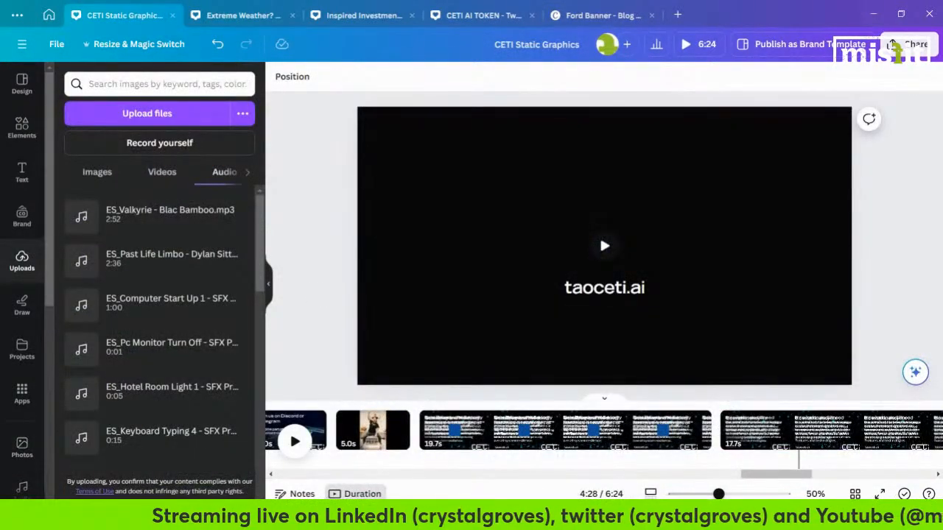
pyautogui.hotkey('alt', 'Tab')
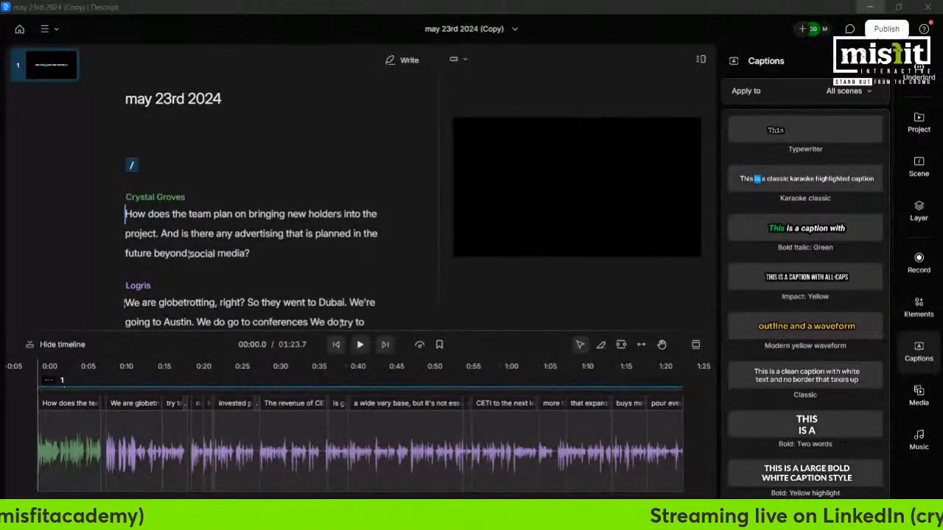
pyautogui.moveTo(942, 100)
pyautogui.mouseDown()
pyautogui.moveTo(756, 105)
pyautogui.moveTo(942, 96)
pyautogui.mouseUp()
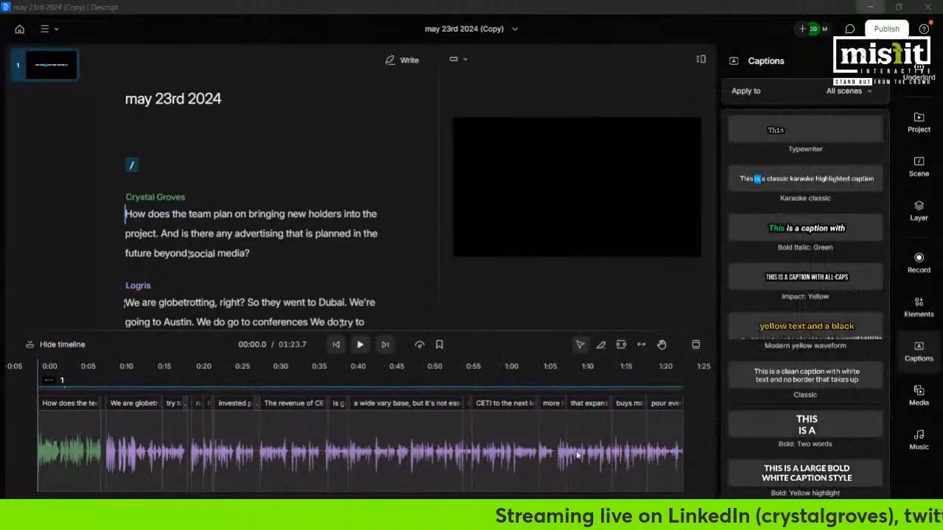
pyautogui.click(495, 478)
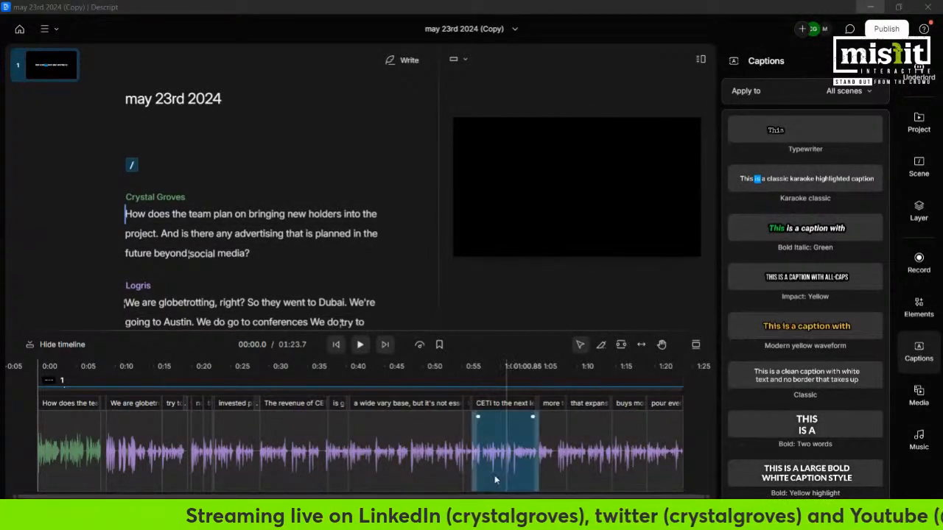
pyautogui.click(269, 467)
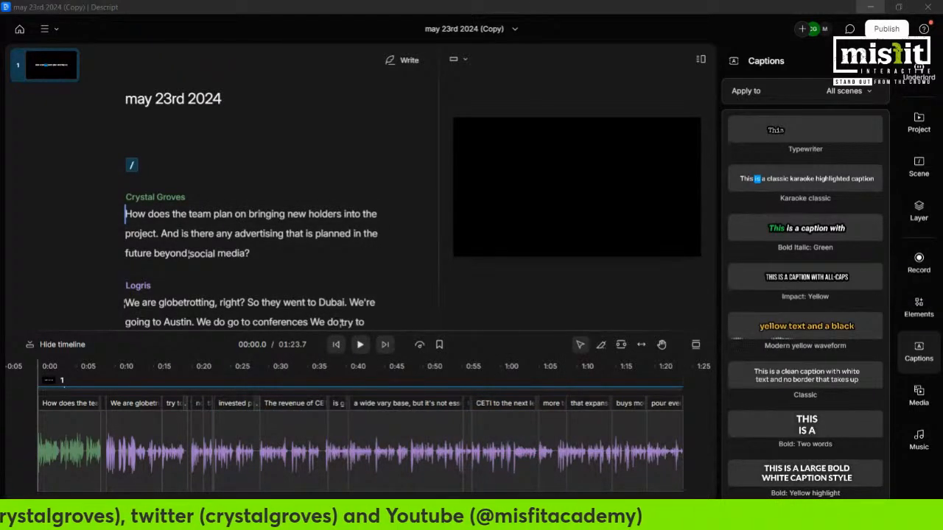
# - Switch back to Canva and delete the two long music tracks beneath the orange-and-blue polygon page and the black closing pages
pyautogui.click(657, 518)
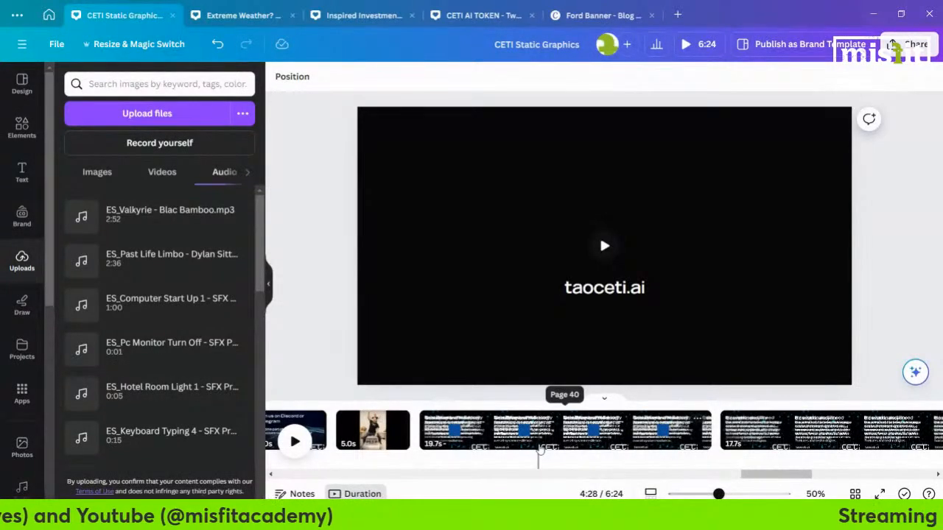
pyautogui.moveTo(763, 474); pyautogui.dragTo(711, 478)
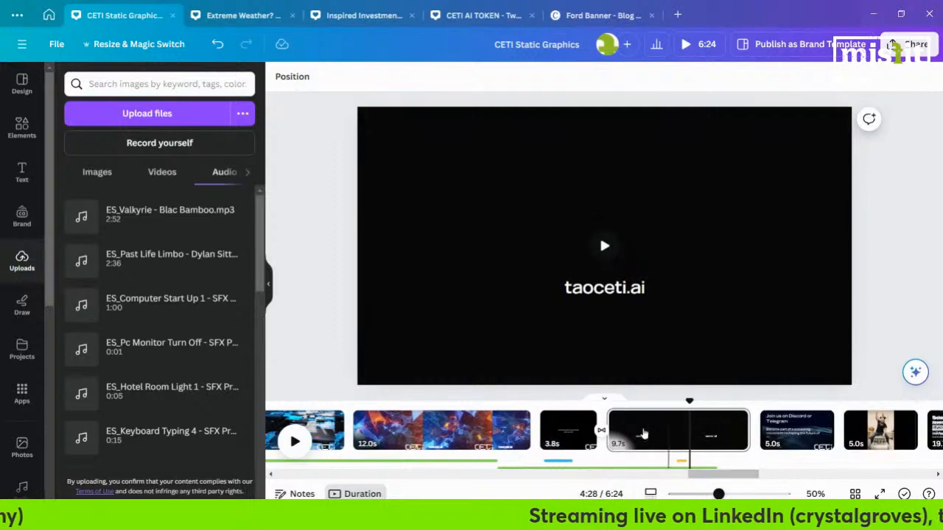
pyautogui.click(510, 466)
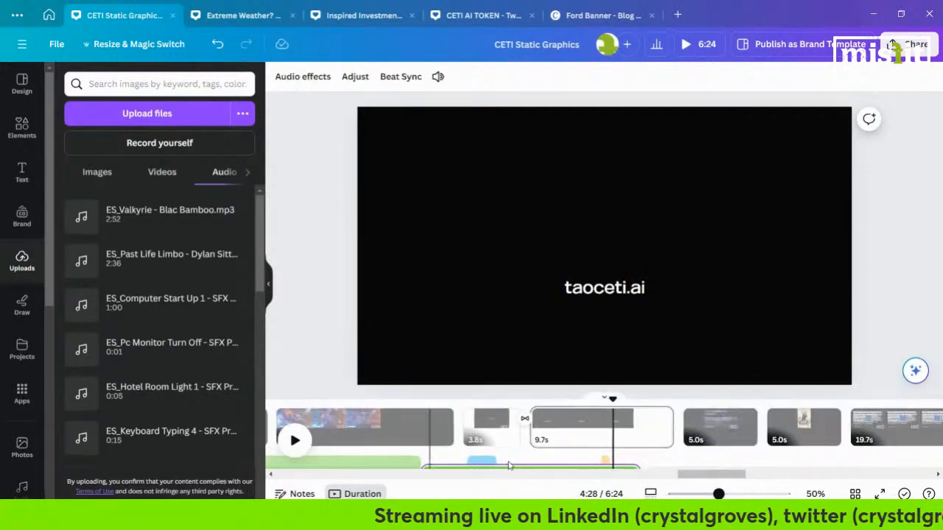
pyautogui.click(516, 460)
pyautogui.press('Delete')
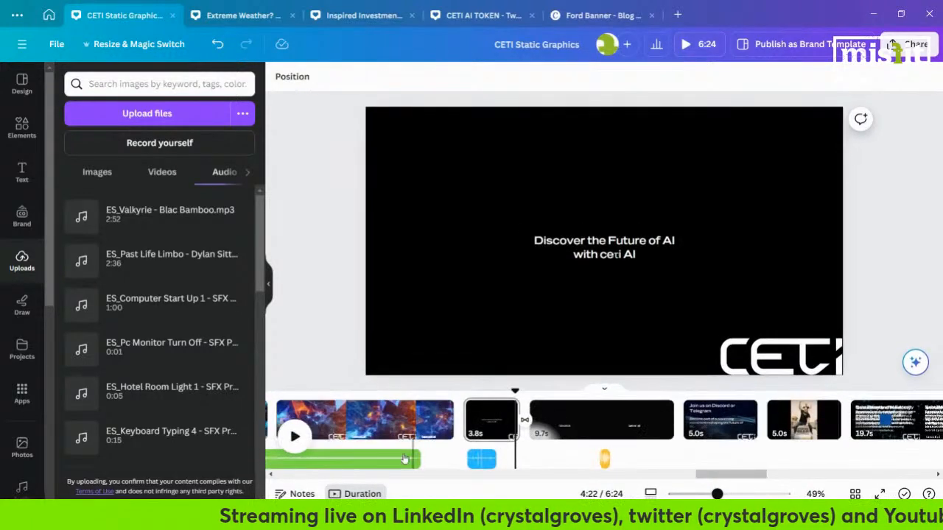
pyautogui.click(393, 460)
pyautogui.press('Delete')
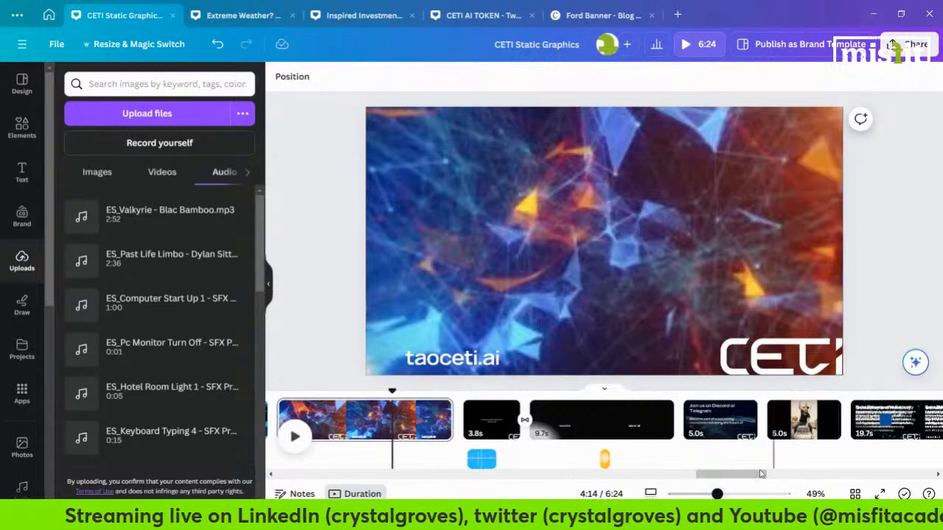
# - Move the teal grid page from position 26 to directly after the 12-second orange-and-blue polygon page
pyautogui.moveTo(754, 475); pyautogui.dragTo(721, 475)
pyautogui.click(621, 424)
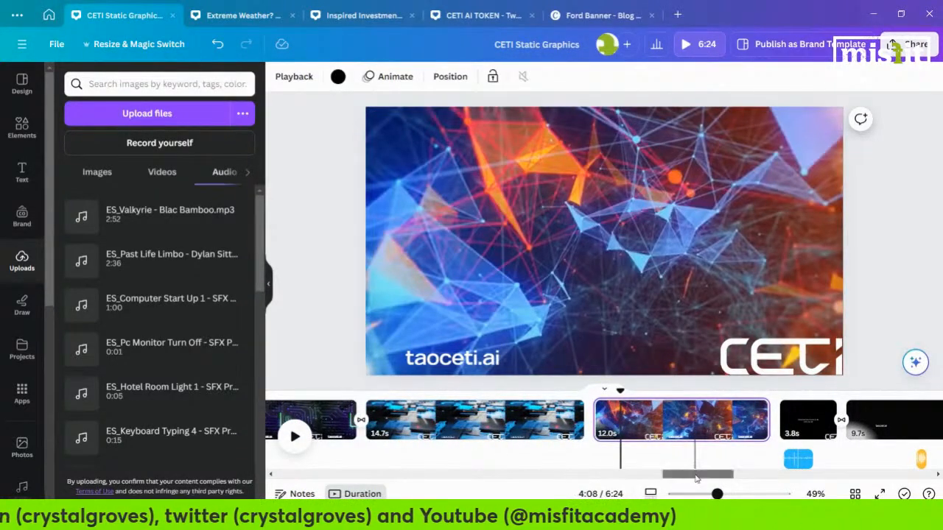
pyautogui.moveTo(696, 479); pyautogui.dragTo(545, 497)
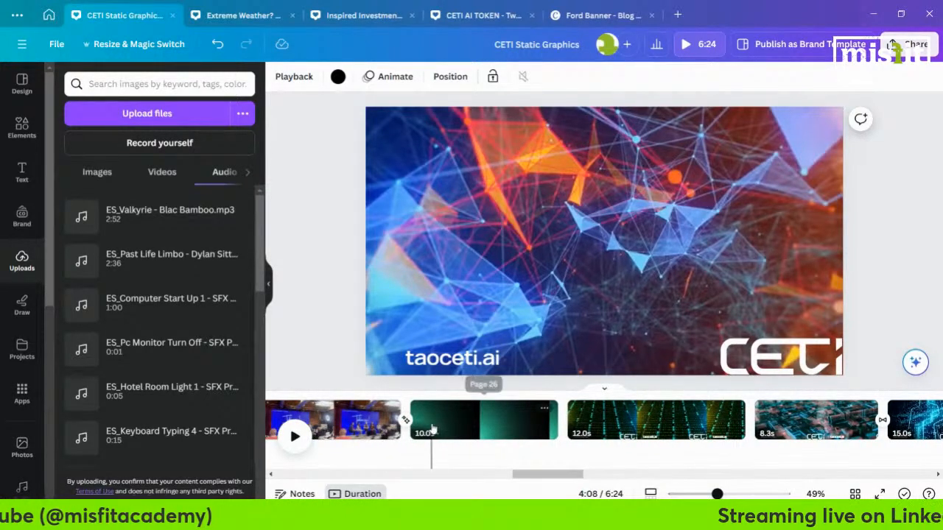
pyautogui.moveTo(434, 423); pyautogui.dragTo(585, 434)
pyautogui.moveTo(598, 477); pyautogui.dragTo(696, 480)
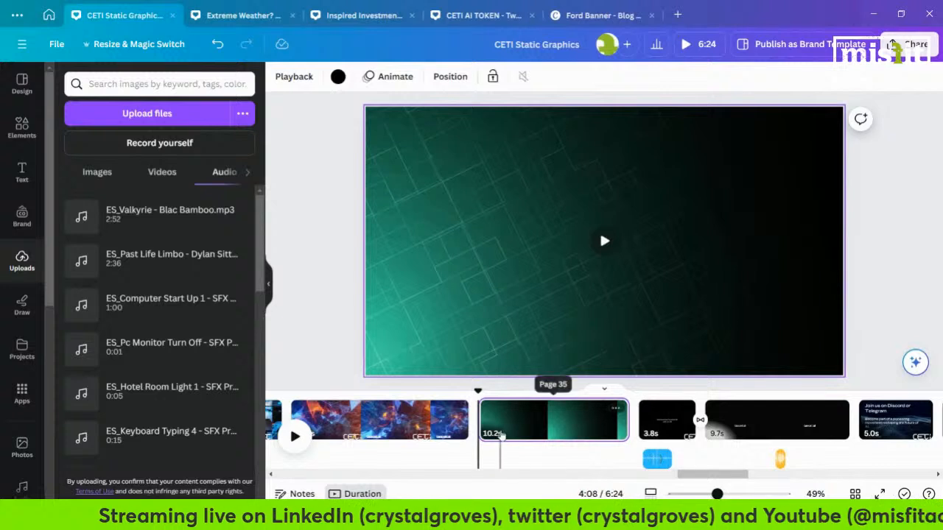
# - Search stock videos for "ai" and replace the background of the 12-second orange-and-blue polygon page with the 19-second blue network video
pyautogui.moveTo(432, 253)
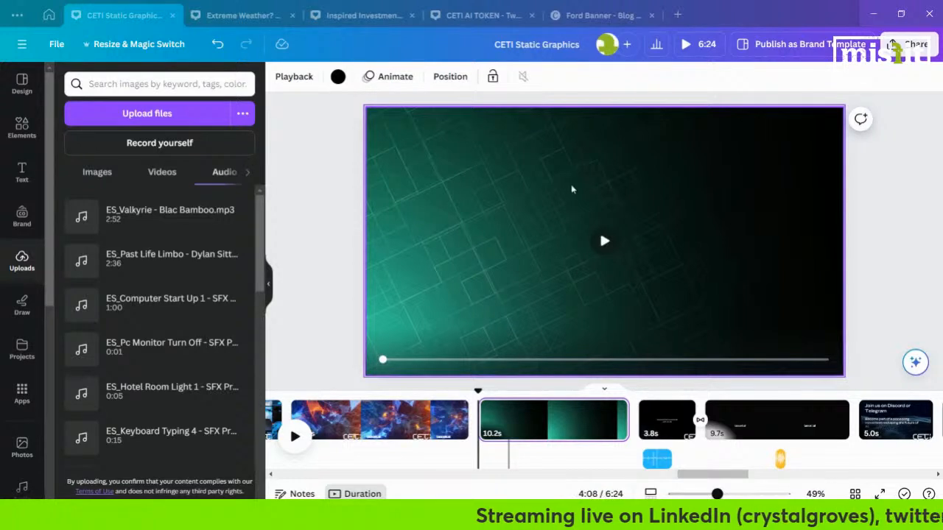
pyautogui.moveTo(724, 477); pyautogui.dragTo(705, 480)
pyautogui.click(522, 417)
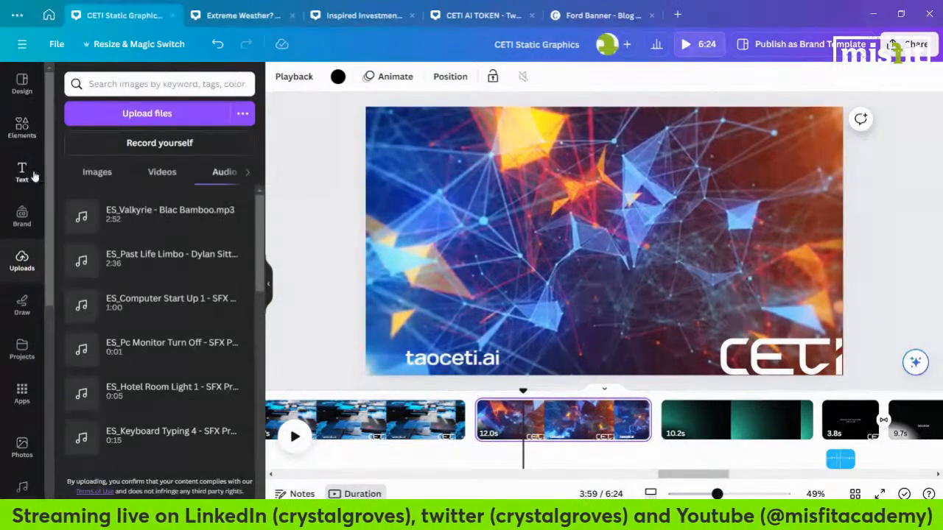
pyautogui.click(22, 446)
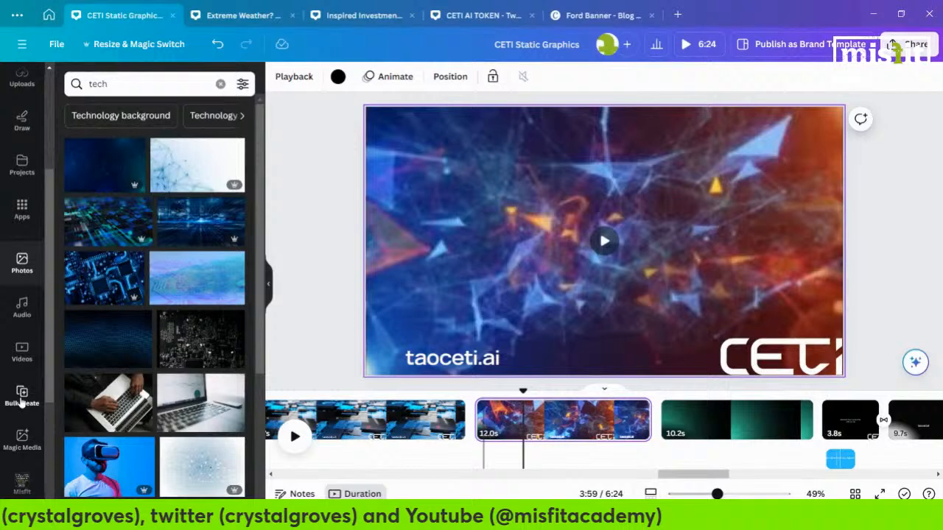
pyautogui.click(22, 352)
pyautogui.click(80, 74)
pyautogui.write('ai')
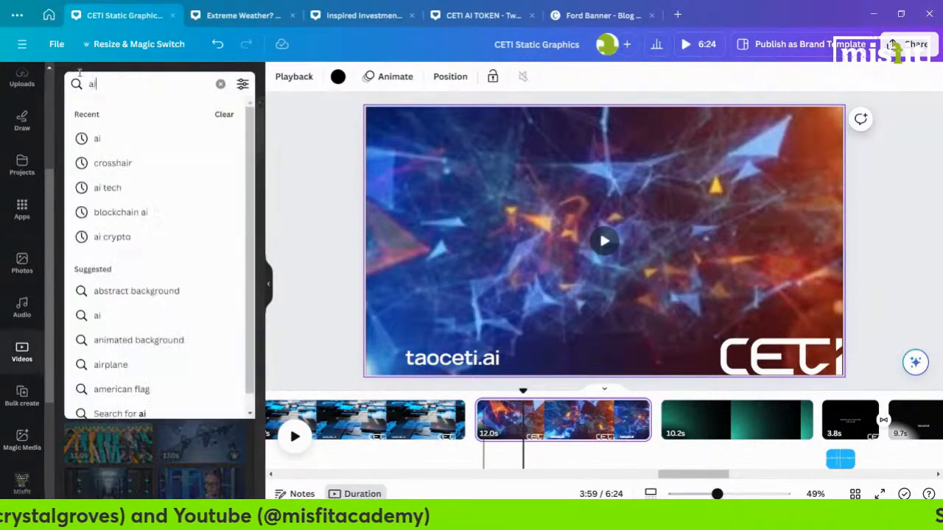
pyautogui.press('Return')
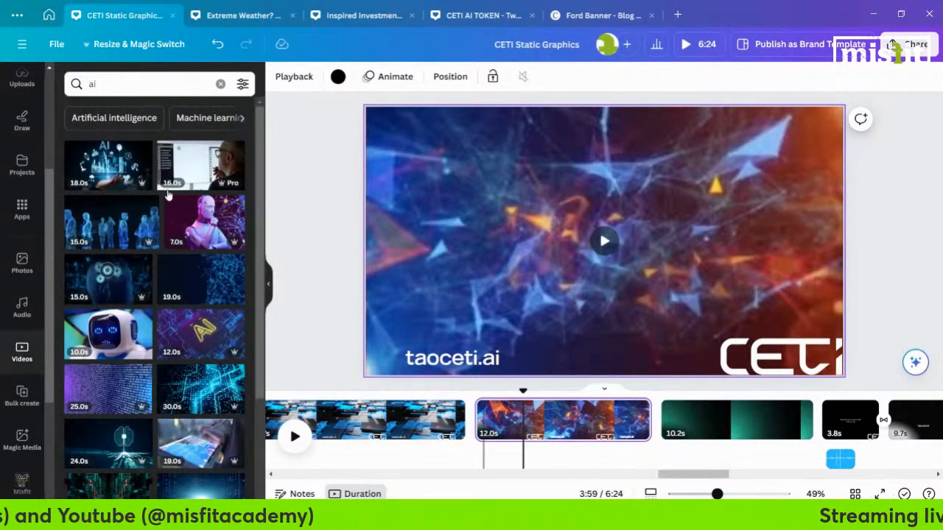
pyautogui.scroll(-2, 136, 292)
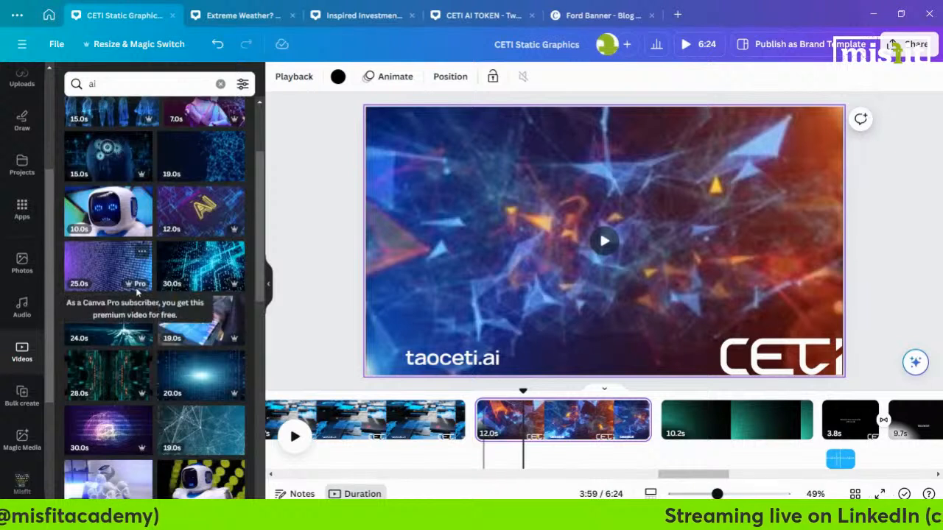
pyautogui.moveTo(189, 162); pyautogui.dragTo(380, 187)
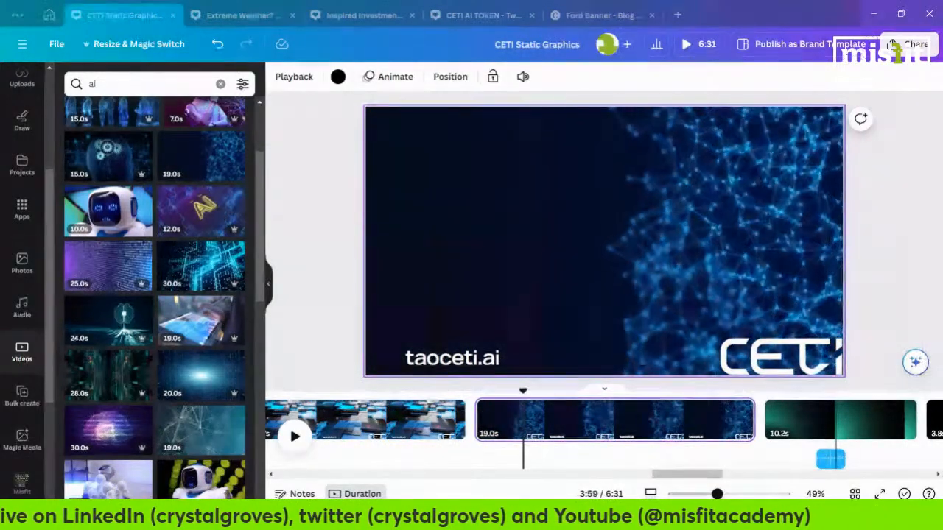
pyautogui.moveTo(568, 366)
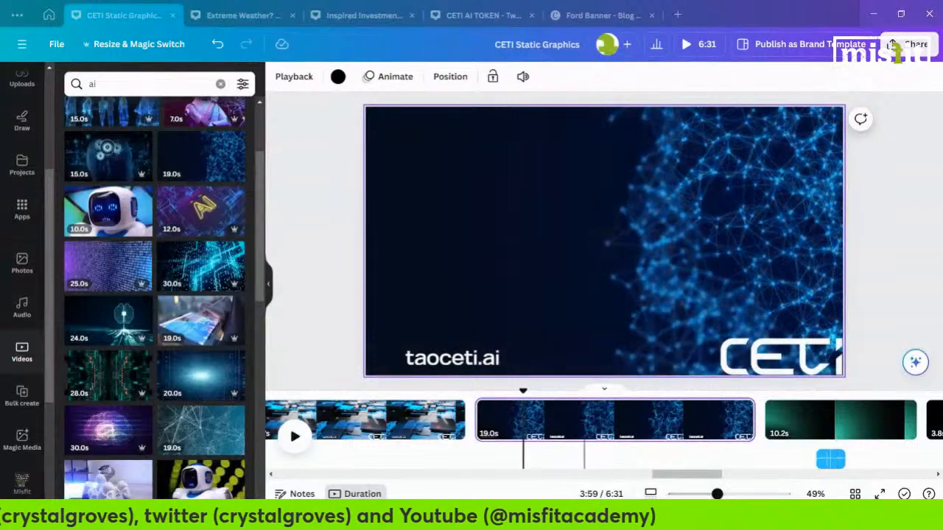
# - Look through the "ai" video results for another background clip to use on the neighbouring pages
pyautogui.moveTo(685, 474); pyautogui.dragTo(658, 474)
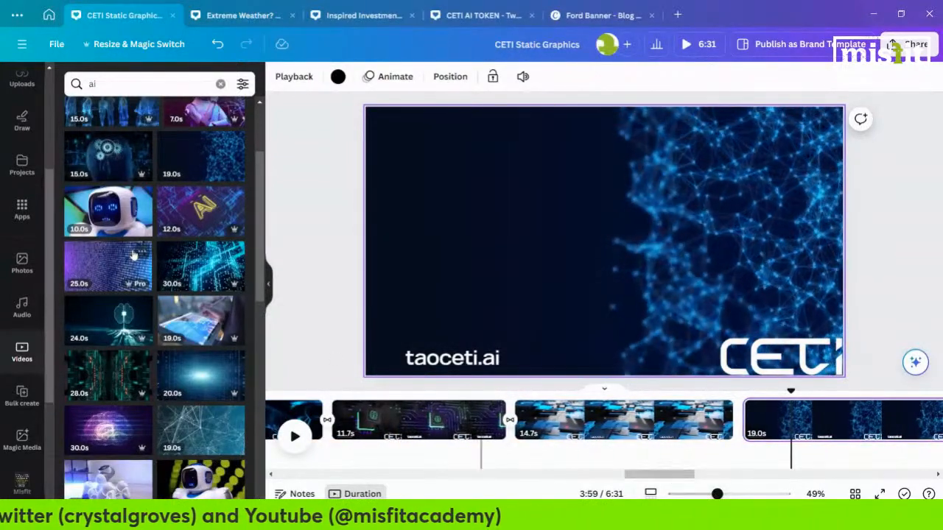
pyautogui.scroll(-2, 133, 276)
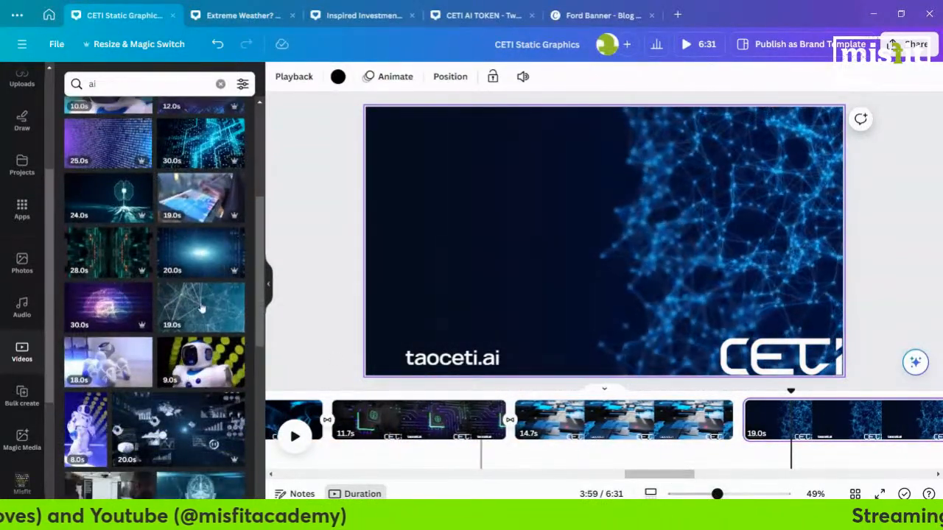
pyautogui.scroll(-4, 190, 294)
pyautogui.scroll(-3, 188, 298)
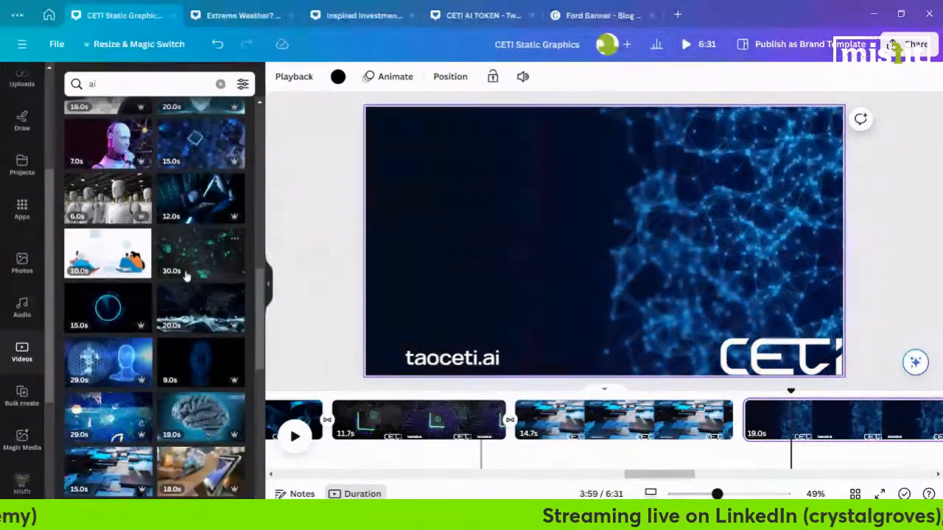
pyautogui.scroll(-3, 192, 309)
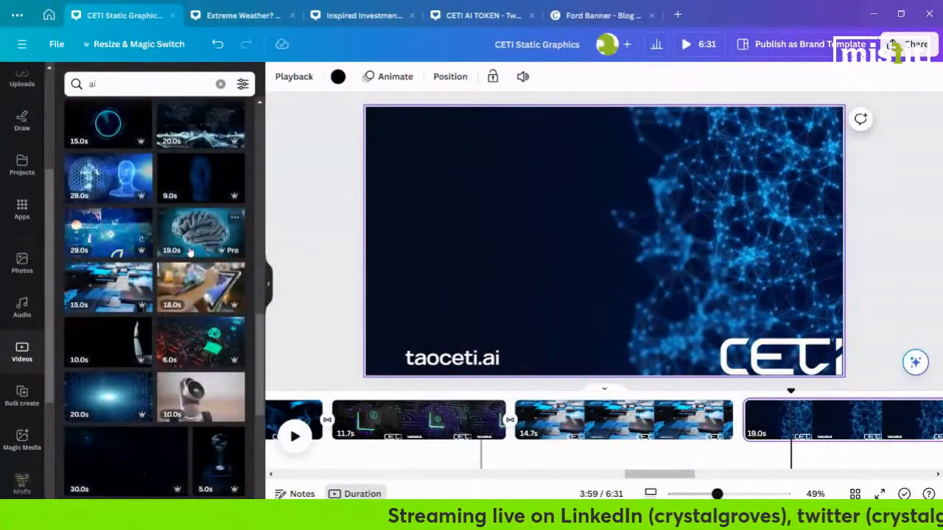
pyautogui.scroll(-1, 112, 381)
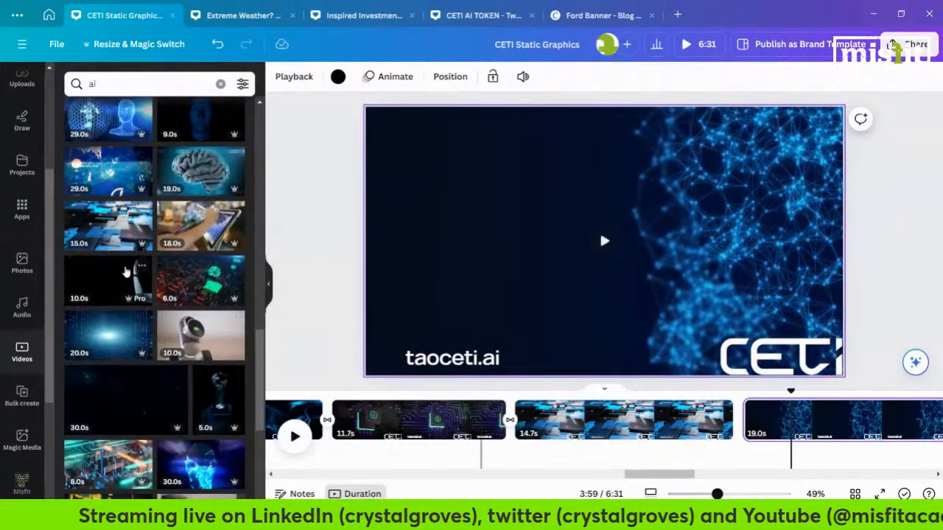
pyautogui.scroll(-2, 127, 272)
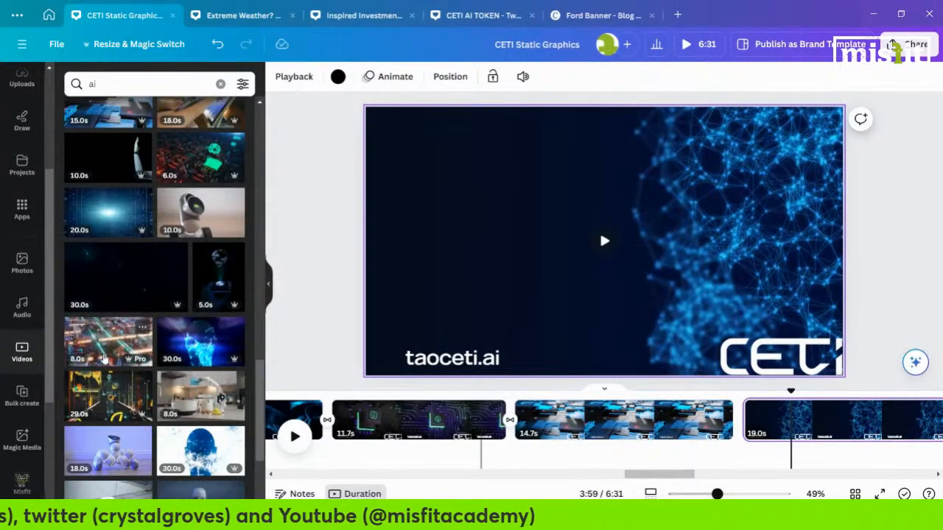
# - Select the background video on the 14.7-second blue tech blocks page and play it as a preview
pyautogui.click(559, 434)
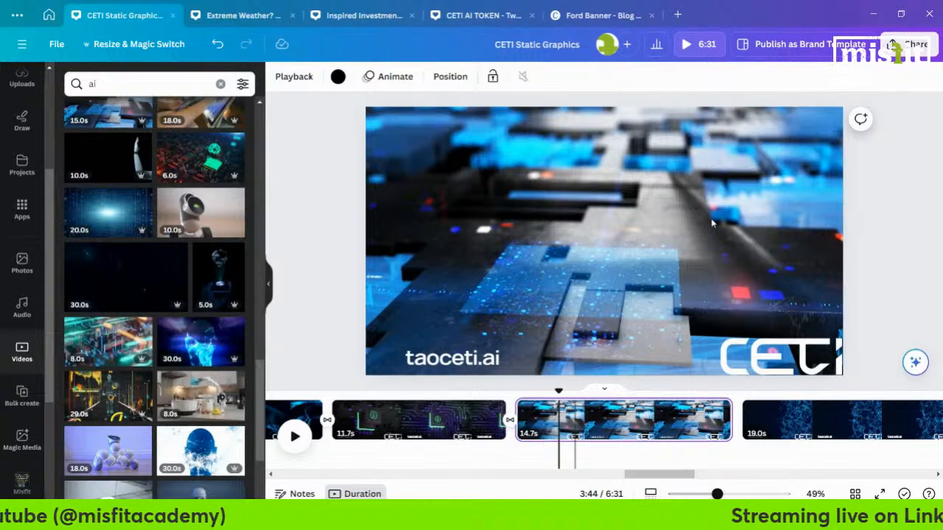
pyautogui.click(582, 272)
pyautogui.click(602, 238)
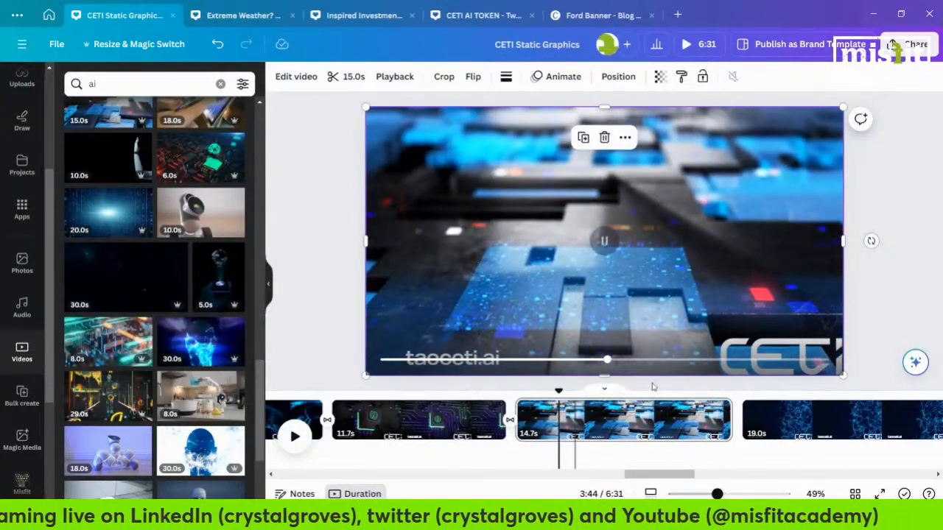
# - Move the 14.7-second blue tech blocks page to an earlier place in the timeline, around the 2:22 mark
pyautogui.moveTo(652, 480)
pyautogui.mouseDown()
pyautogui.moveTo(583, 490)
pyautogui.moveTo(653, 482)
pyautogui.mouseUp()
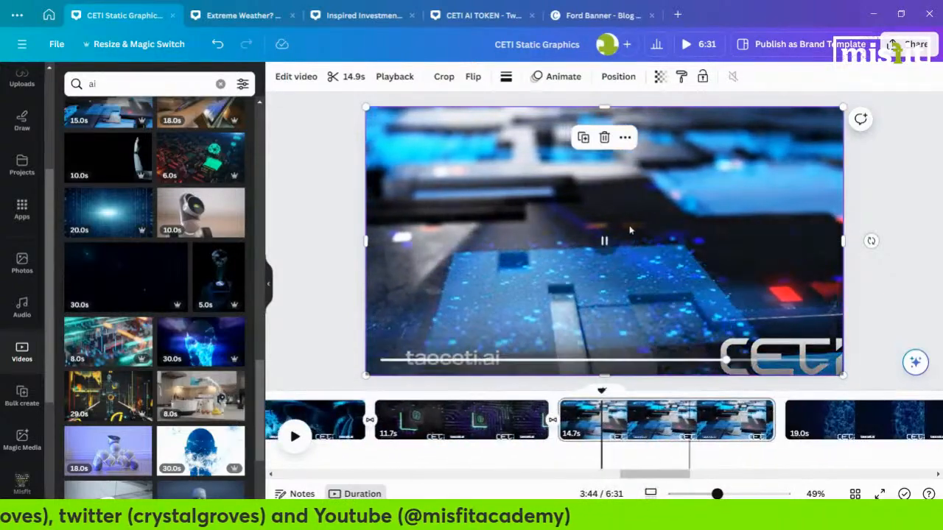
pyautogui.moveTo(665, 441)
pyautogui.mouseDown()
pyautogui.moveTo(665, 419)
pyautogui.moveTo(330, 429)
pyautogui.moveTo(440, 442)
pyautogui.mouseUp()
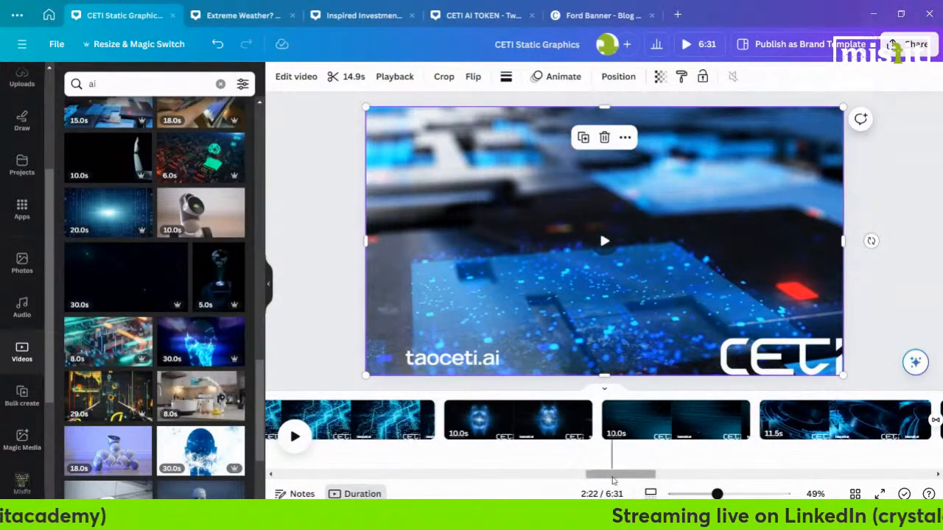
# - Try the 8-second glowing circuit video as the 11.7-second brain chip page's background, and replace it with the 17-second teal wireframe brain video
pyautogui.moveTo(612, 480); pyautogui.dragTo(664, 487)
pyautogui.click(469, 423)
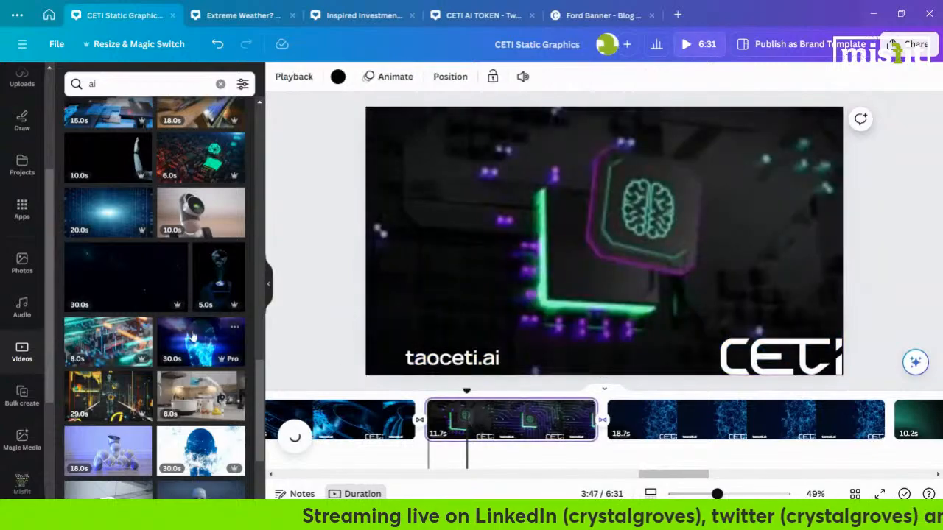
pyautogui.moveTo(139, 343); pyautogui.dragTo(379, 283)
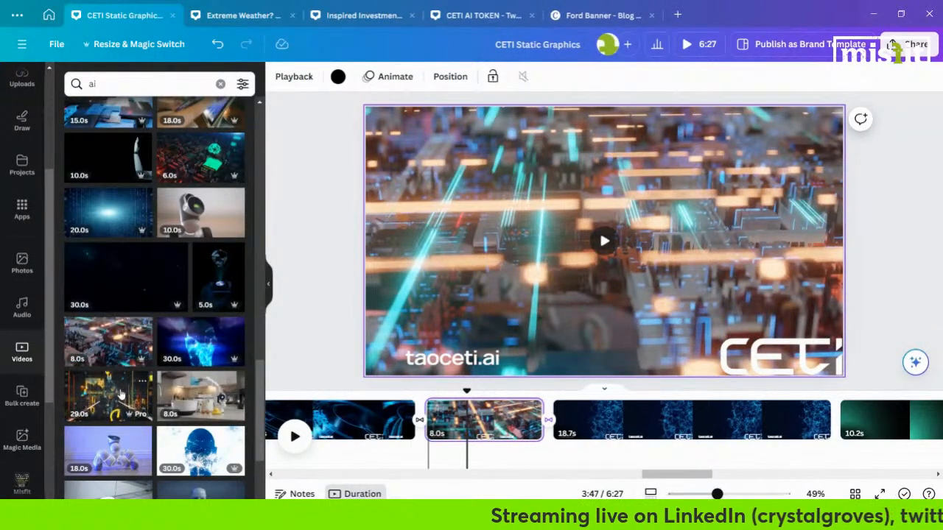
pyautogui.scroll(-4, 120, 396)
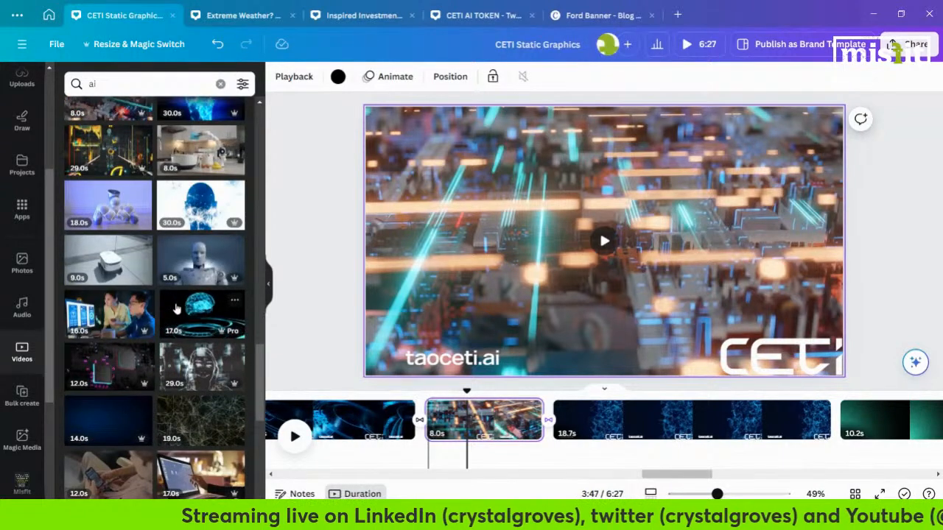
pyautogui.moveTo(185, 306); pyautogui.dragTo(382, 261)
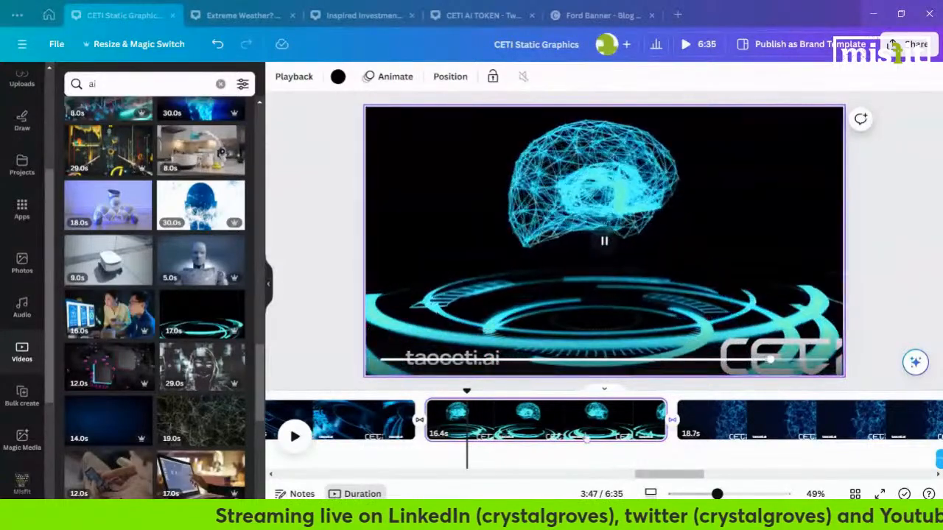
# - Review the pages before the teal wireframe brain page and browse further "ai" videos for another background clip
pyautogui.moveTo(684, 476); pyautogui.dragTo(659, 483)
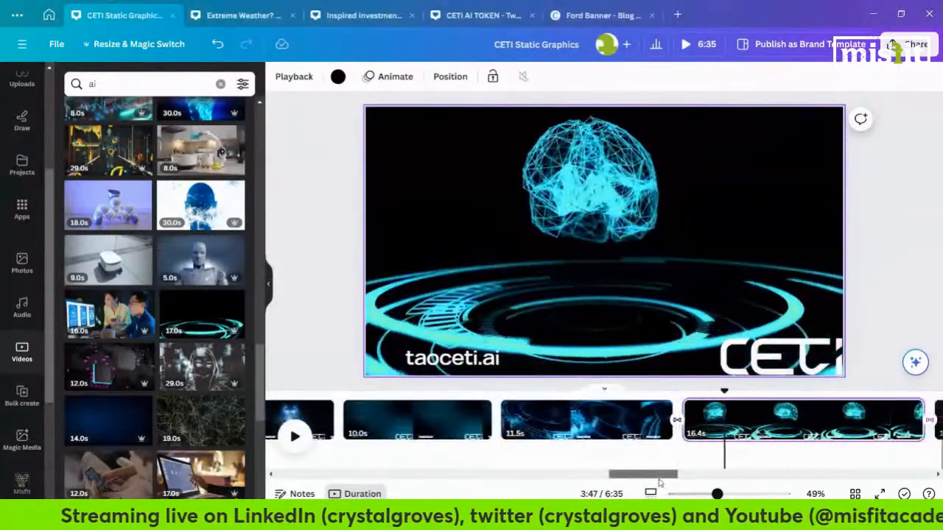
pyautogui.scroll(-5, 129, 274)
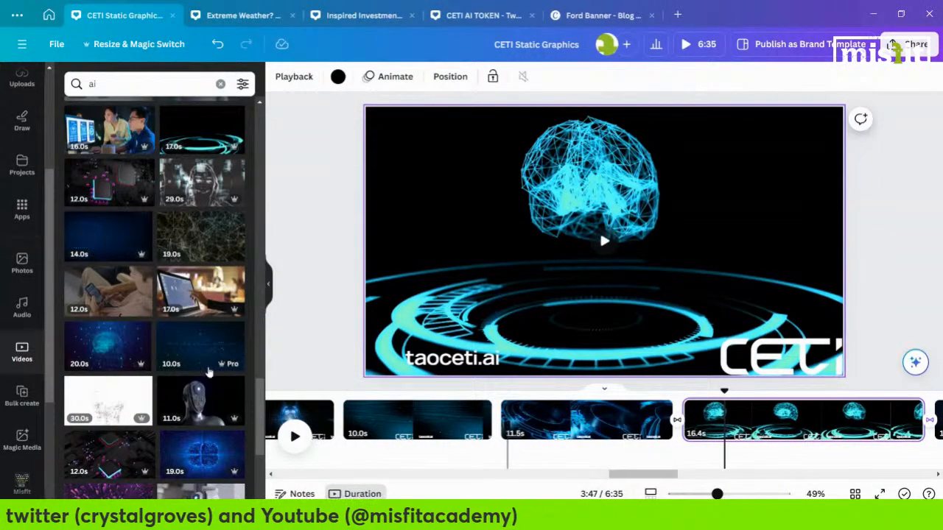
# - Preview the blue streaks page, and replace the video on the glowing blue sphere page with the 19-second blue brain clip
pyautogui.click(420, 432)
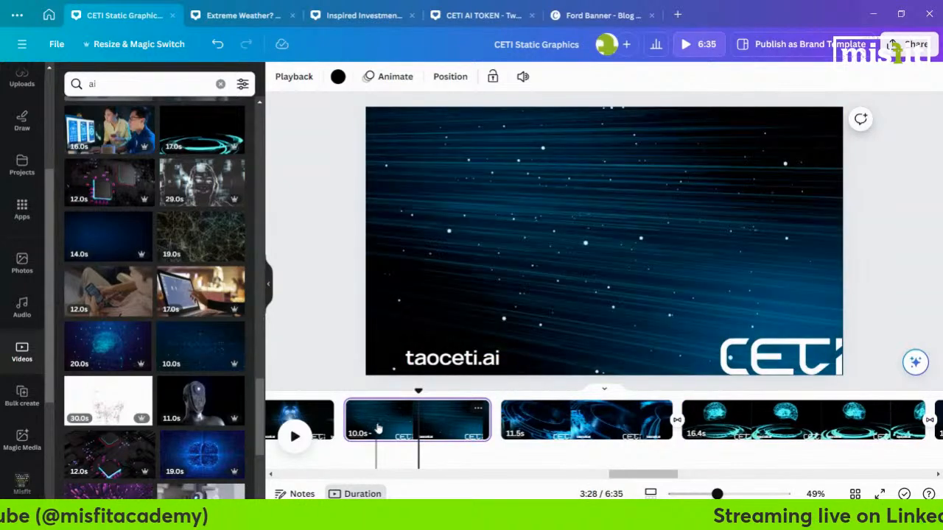
pyautogui.click(295, 438)
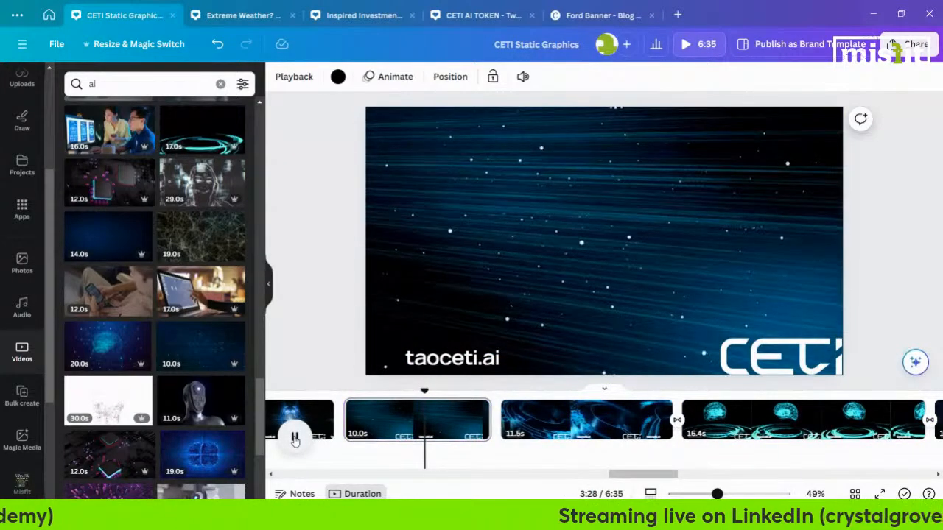
pyautogui.click(295, 439)
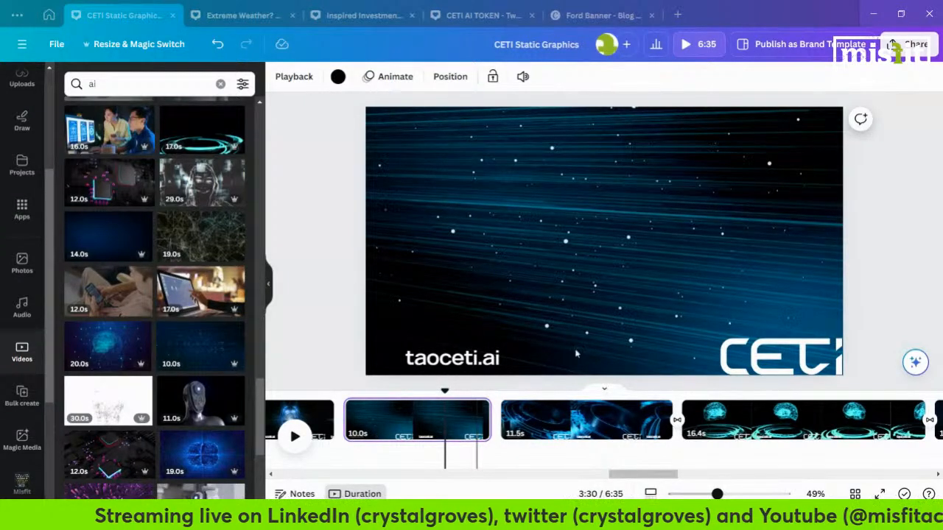
pyautogui.moveTo(638, 471); pyautogui.dragTo(614, 483)
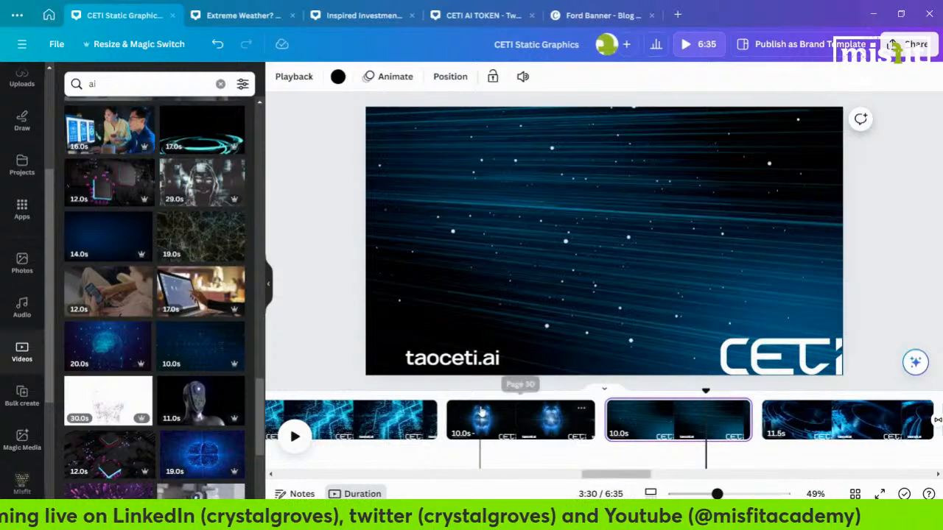
pyautogui.click(480, 414)
pyautogui.scroll(-3, 197, 366)
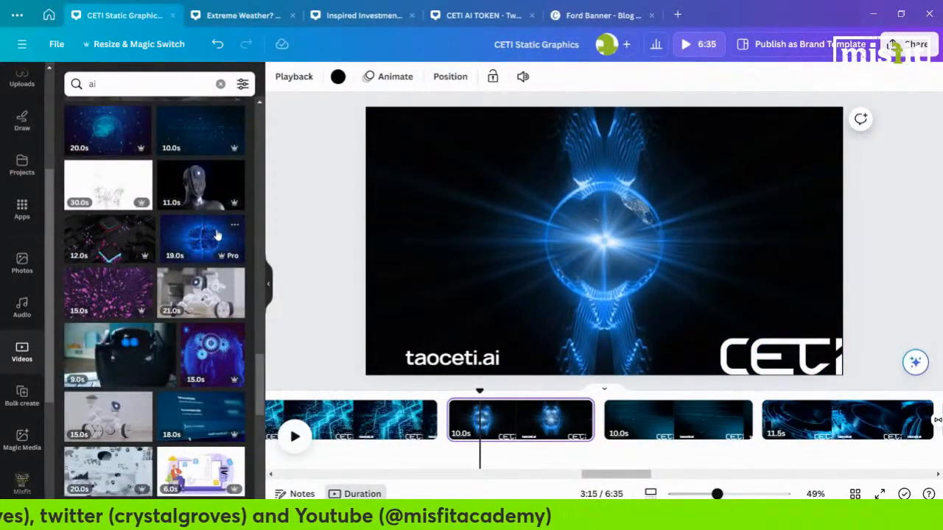
pyautogui.moveTo(217, 239); pyautogui.dragTo(381, 255)
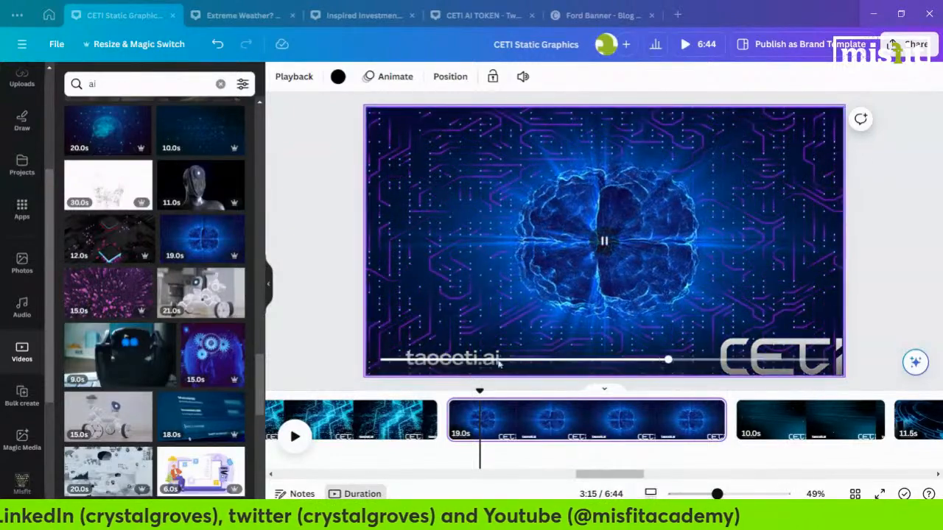
# - Trim the blue circuit board page before the brain page to 10.0 seconds
pyautogui.moveTo(624, 481); pyautogui.dragTo(602, 481)
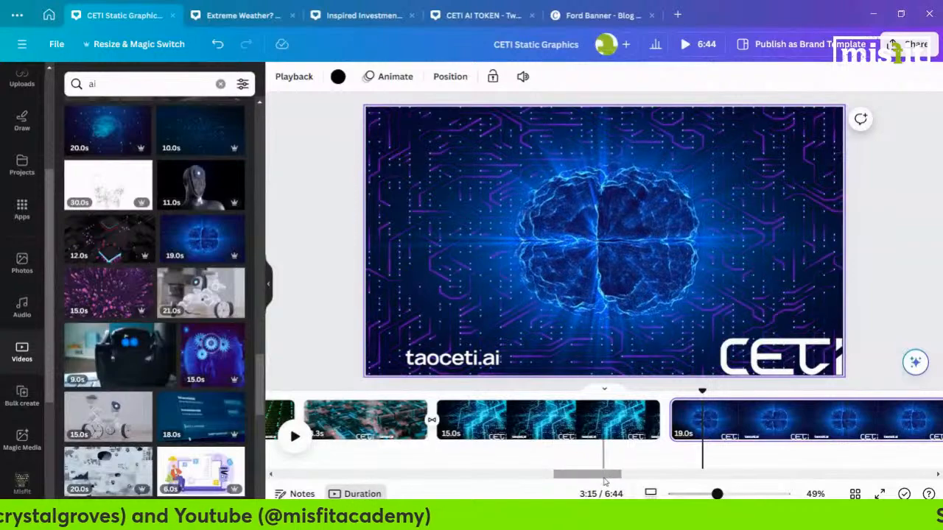
pyautogui.click(609, 516)
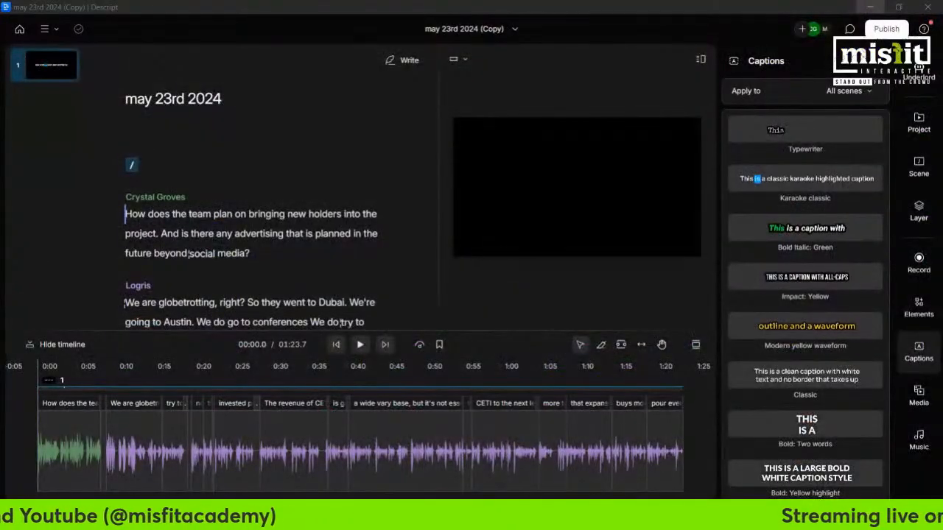
pyautogui.click(869, 7)
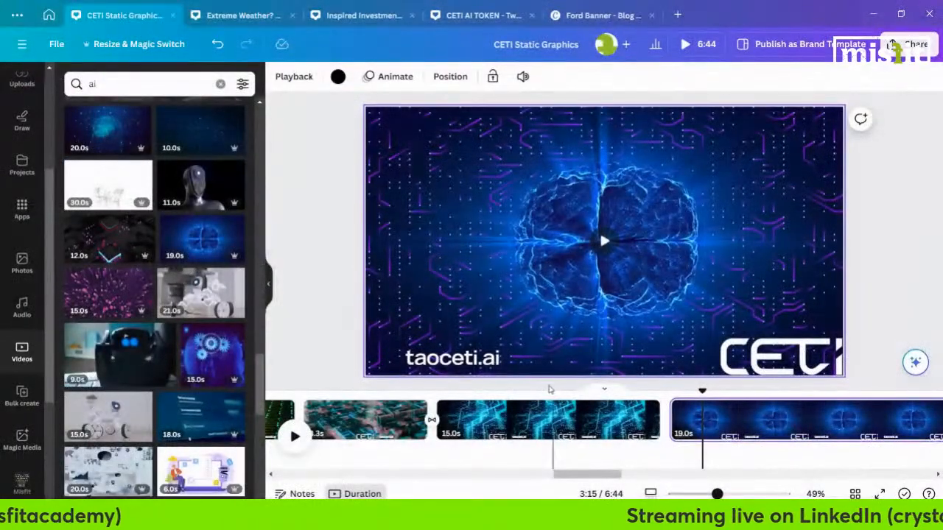
pyautogui.click(520, 419)
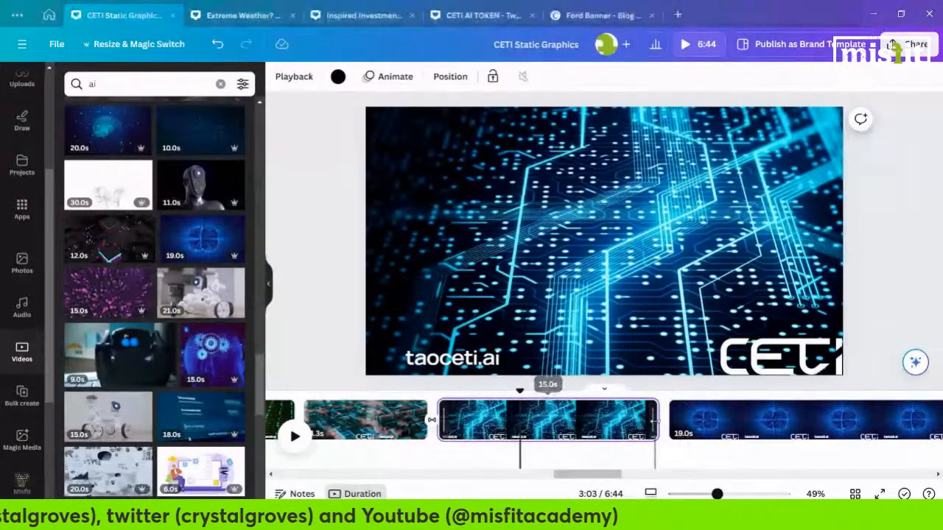
pyautogui.moveTo(652, 419); pyautogui.dragTo(581, 433)
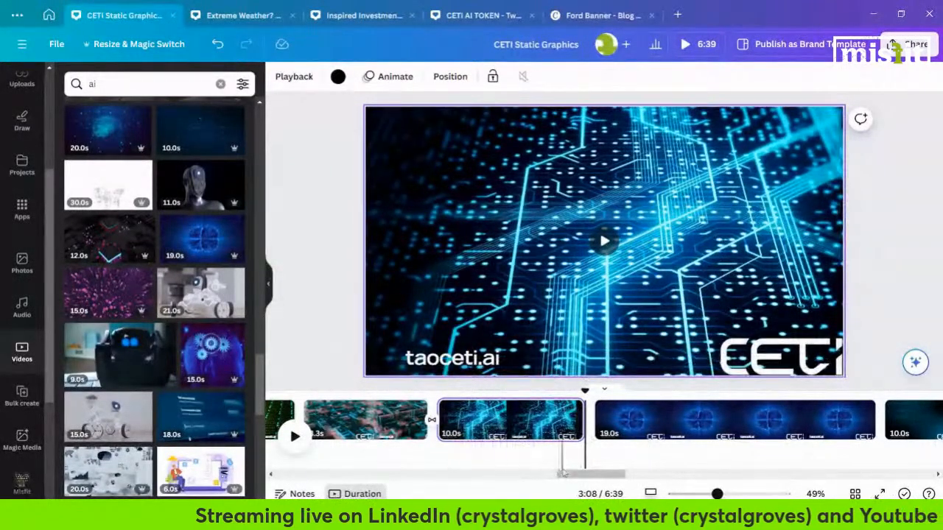
# - Shift the blue audio clip under the 3.8-second page and the yellow audio clip to about 4:42 under the CETI logo page
pyautogui.moveTo(563, 473); pyautogui.dragTo(712, 481)
pyautogui.click(626, 458)
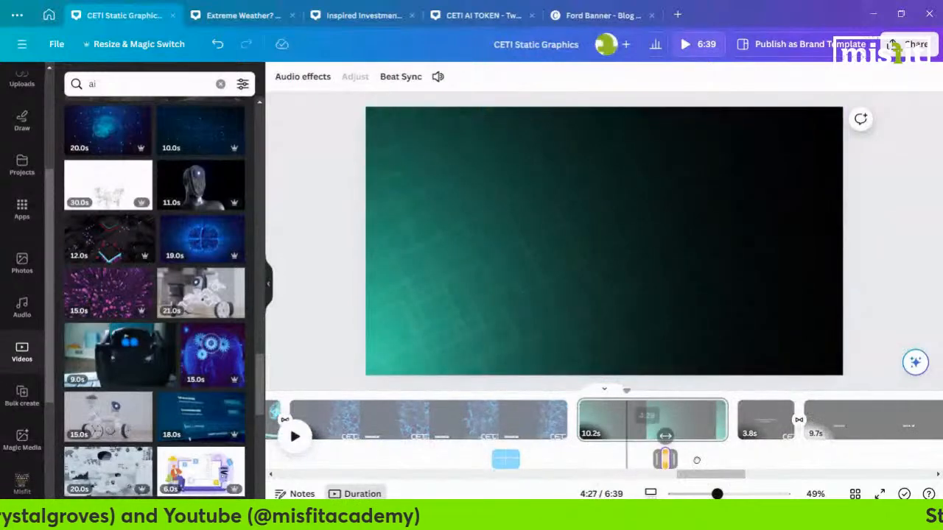
pyautogui.moveTo(697, 461); pyautogui.dragTo(827, 458)
pyautogui.moveTo(449, 465); pyautogui.dragTo(705, 461)
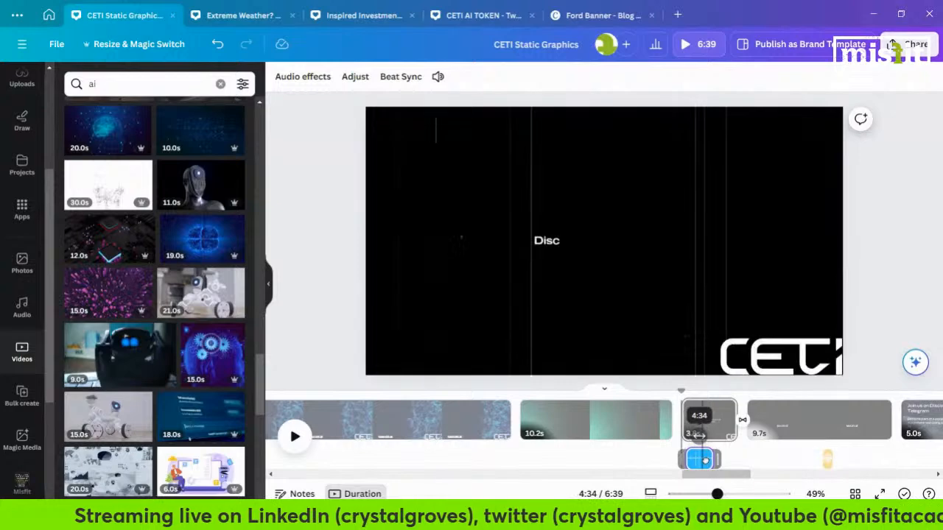
pyautogui.click(795, 419)
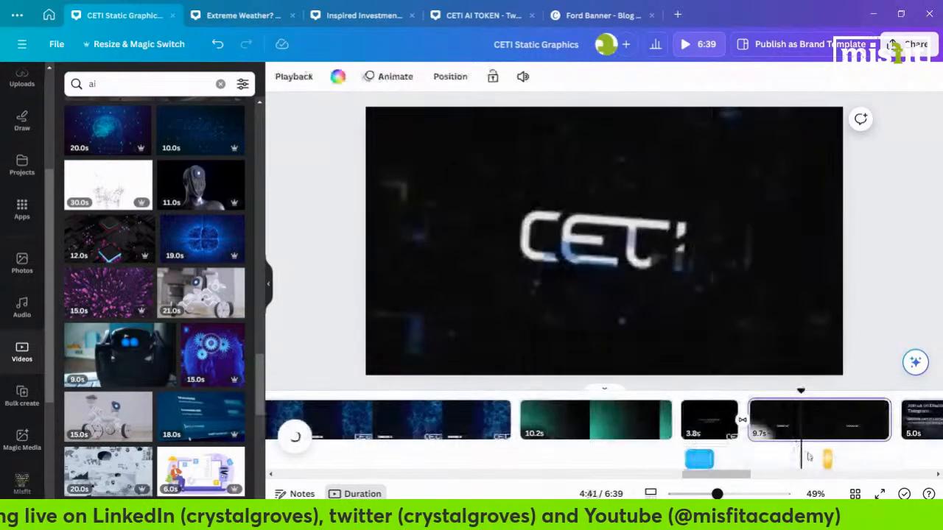
pyautogui.click(826, 459)
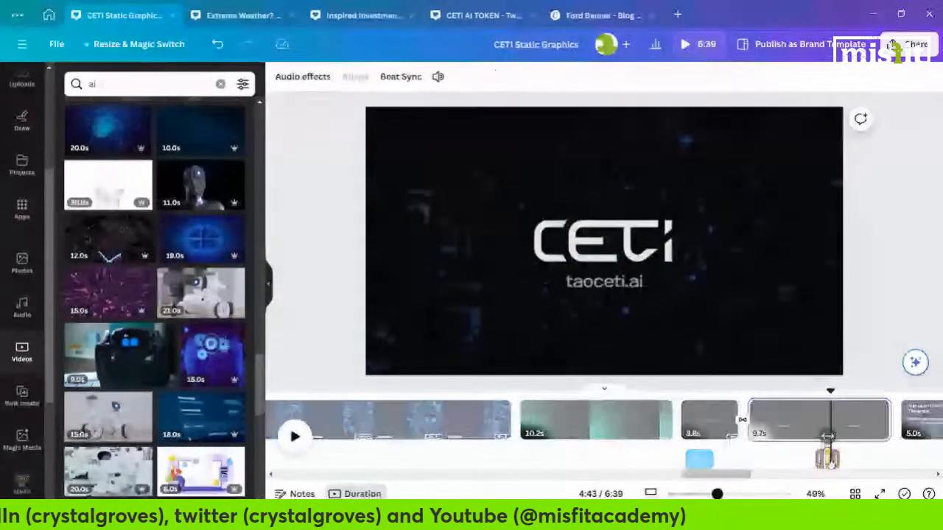
pyautogui.moveTo(828, 462); pyautogui.dragTo(821, 461)
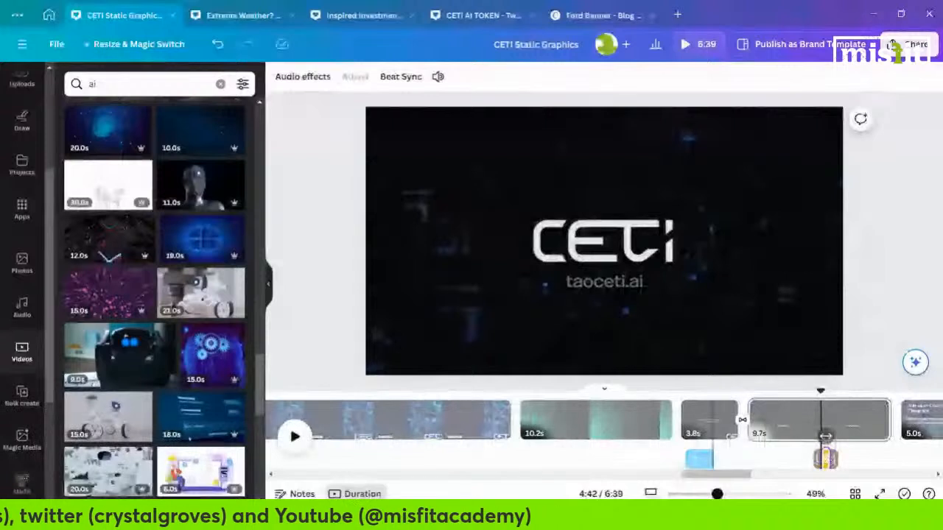
# - Open the audio library and place the playhead at the start of the 10-second circuit board page
pyautogui.moveTo(348, 519)
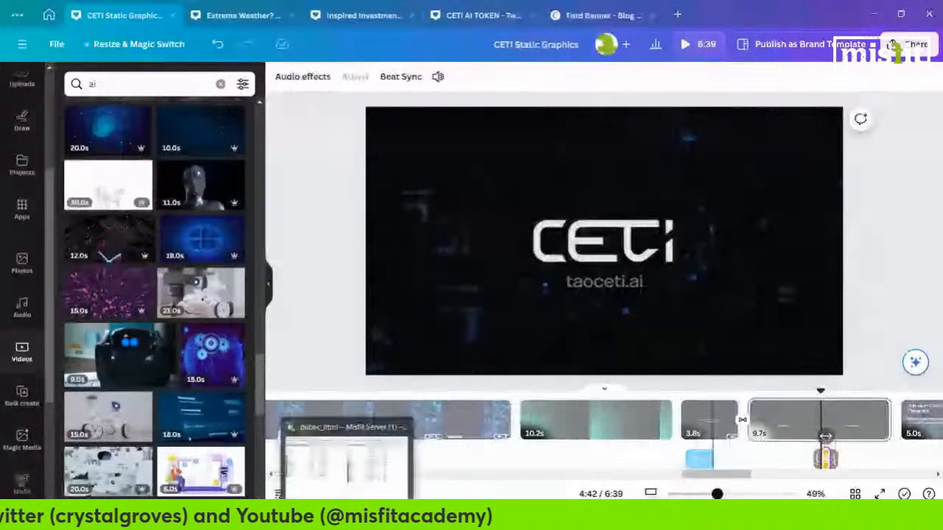
pyautogui.click(21, 308)
pyautogui.click(118, 84)
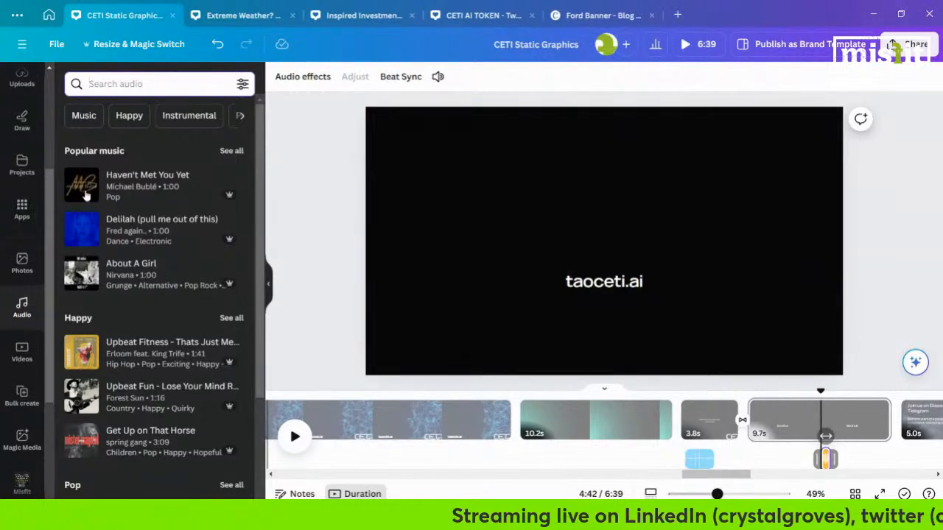
pyautogui.moveTo(724, 477); pyautogui.dragTo(587, 477)
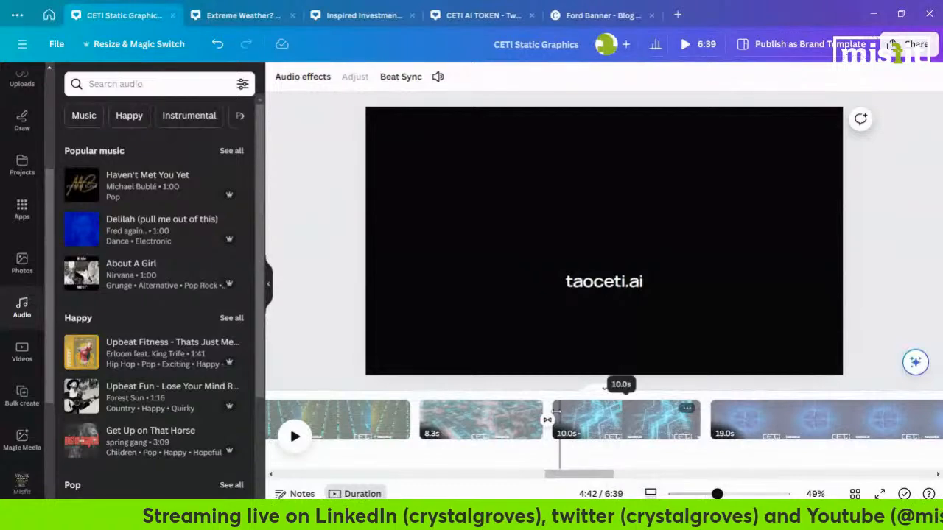
pyautogui.click(559, 416)
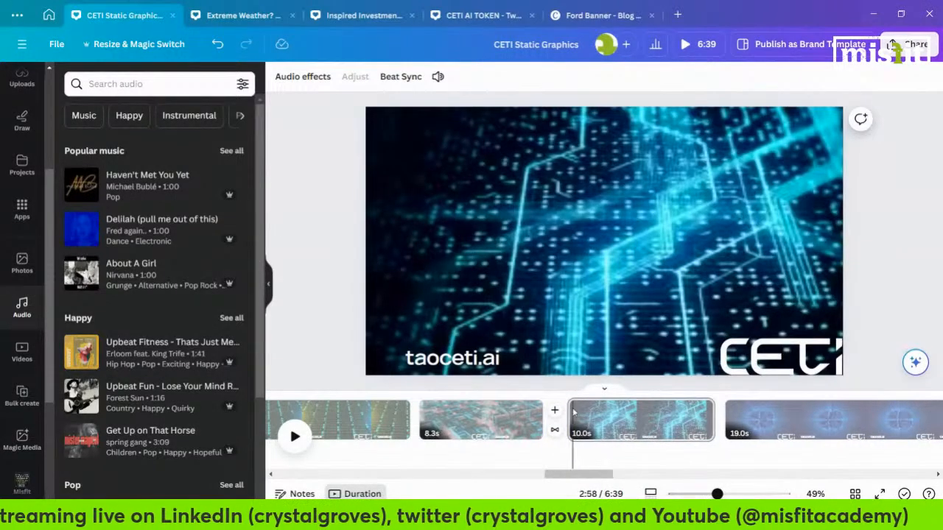
pyautogui.moveTo(573, 413); pyautogui.dragTo(559, 403)
# - Search the audio library for "electronica"
pyautogui.click(115, 86)
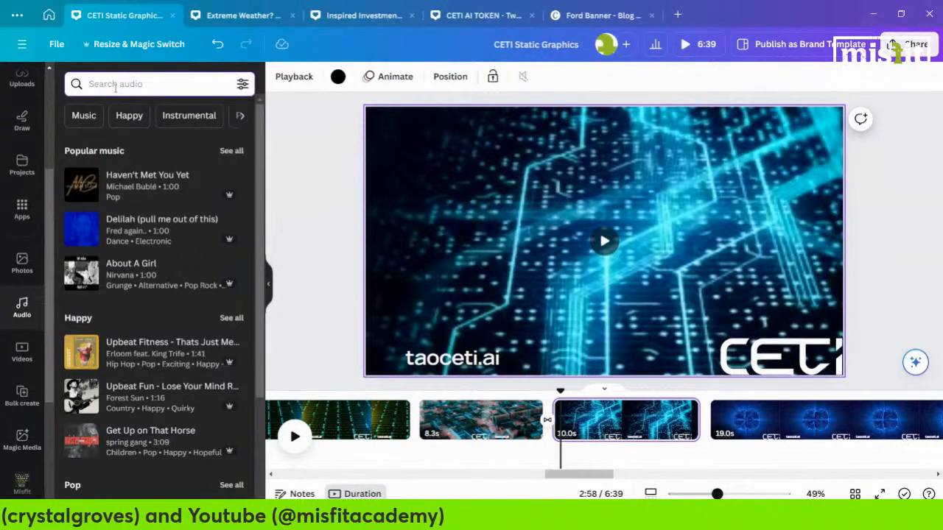
pyautogui.write('el')
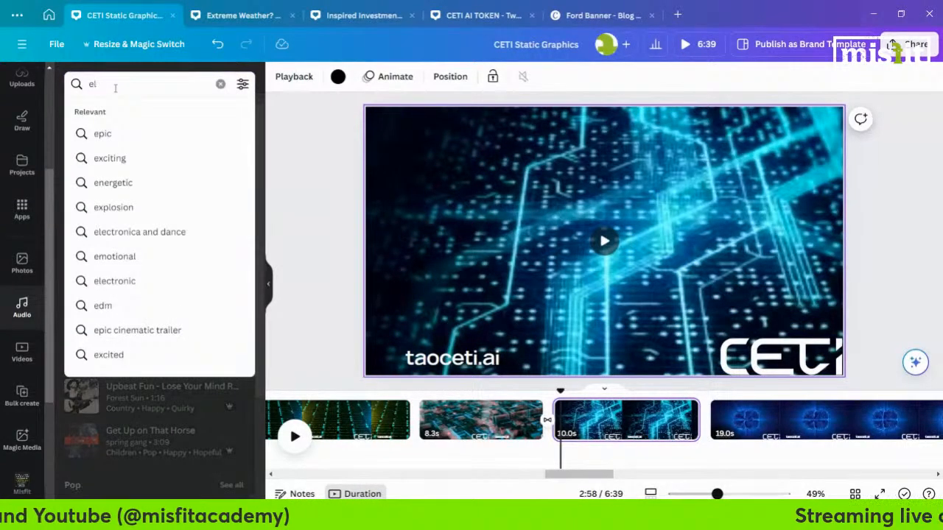
pyautogui.write('ectronic')
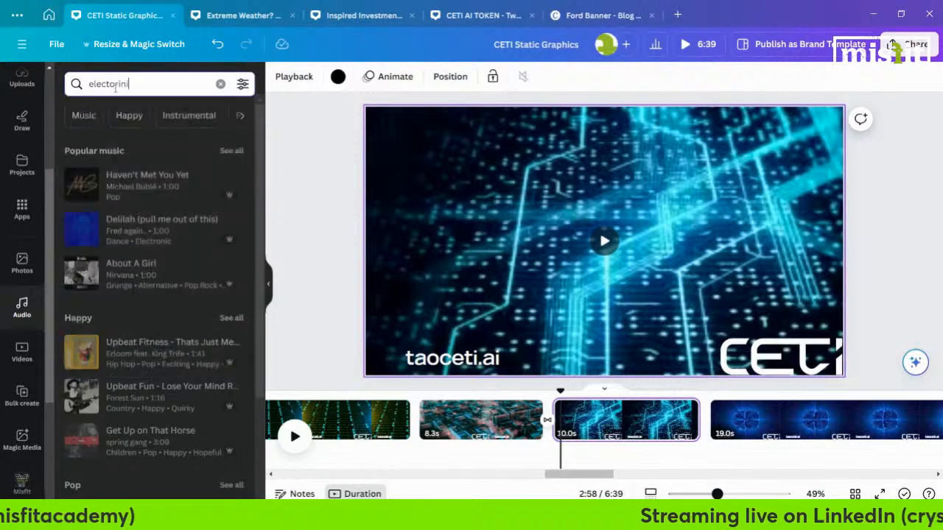
pyautogui.write('a')
pyautogui.press('Return')
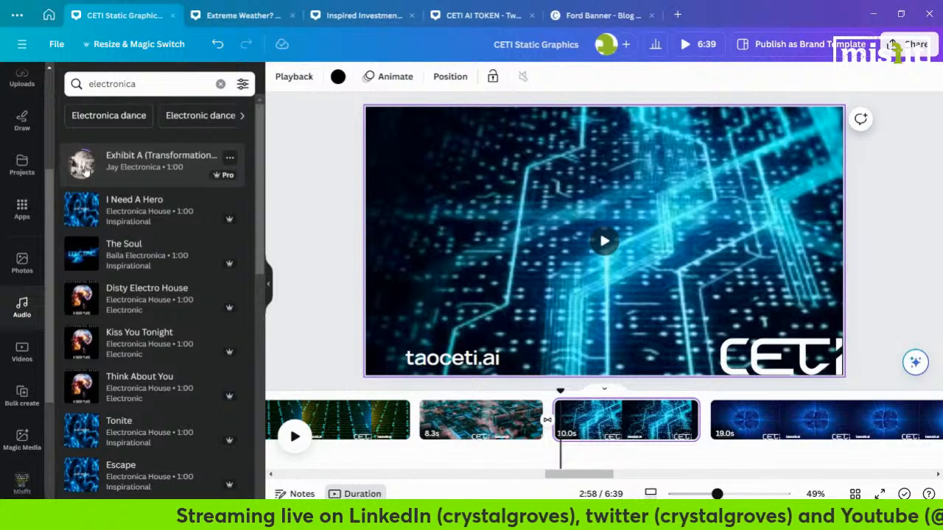
# - Listen to previews of the electronica tracks, including I Need A Hero, The Soul, Tonite, Escape, Ultra, Kids and Do It Tonight
pyautogui.click(81, 211)
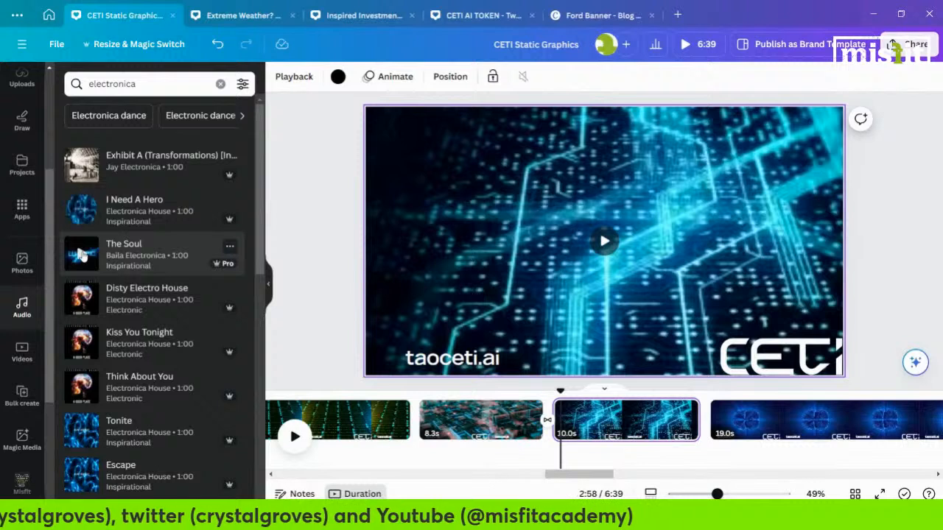
pyautogui.click(82, 254)
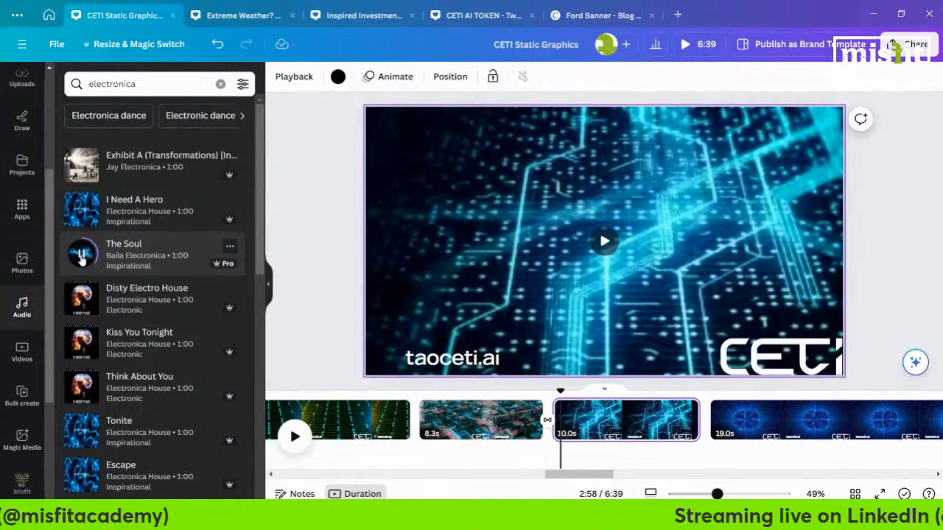
pyautogui.click(83, 256)
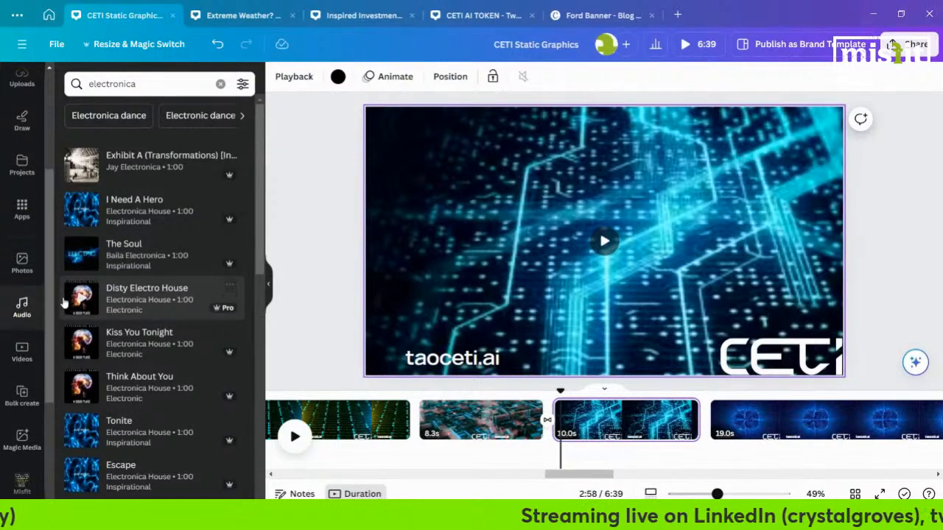
pyautogui.scroll(-2, 73, 303)
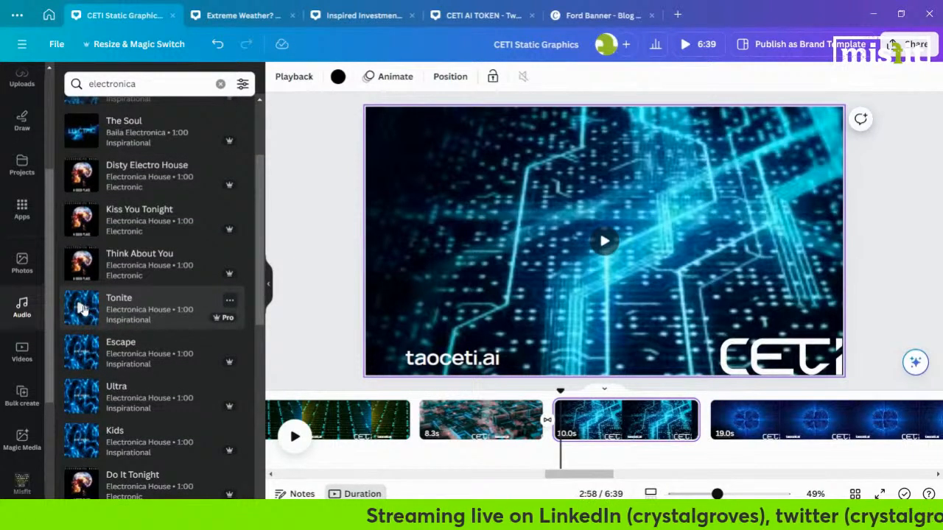
pyautogui.click(82, 310)
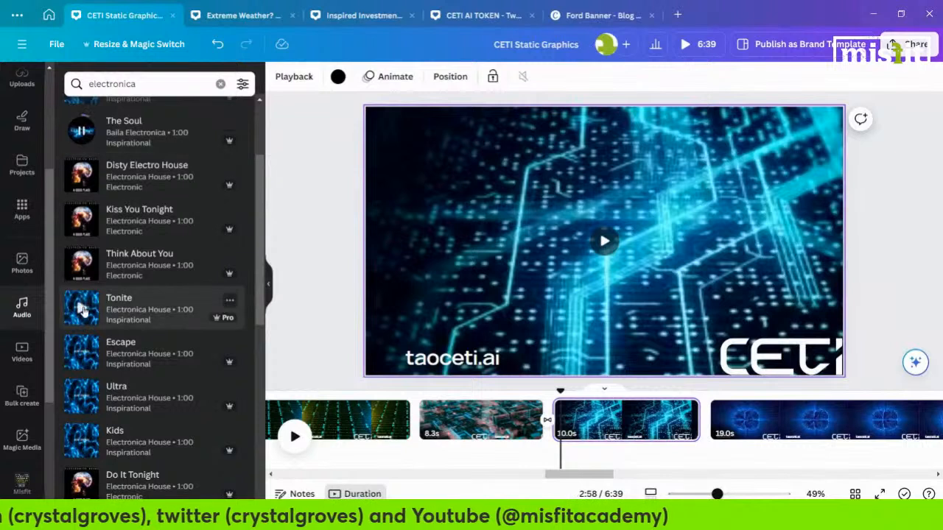
pyautogui.click(82, 353)
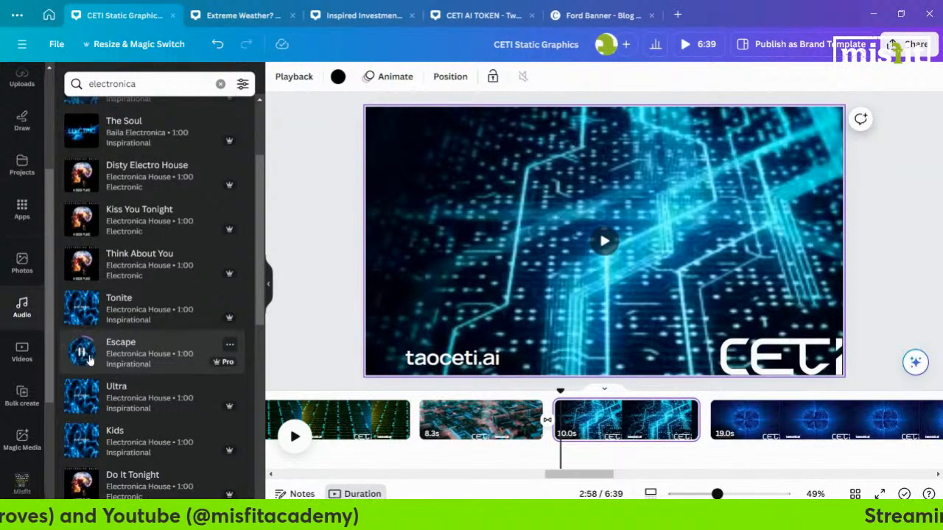
pyautogui.click(87, 384)
pyautogui.scroll(-3, 86, 368)
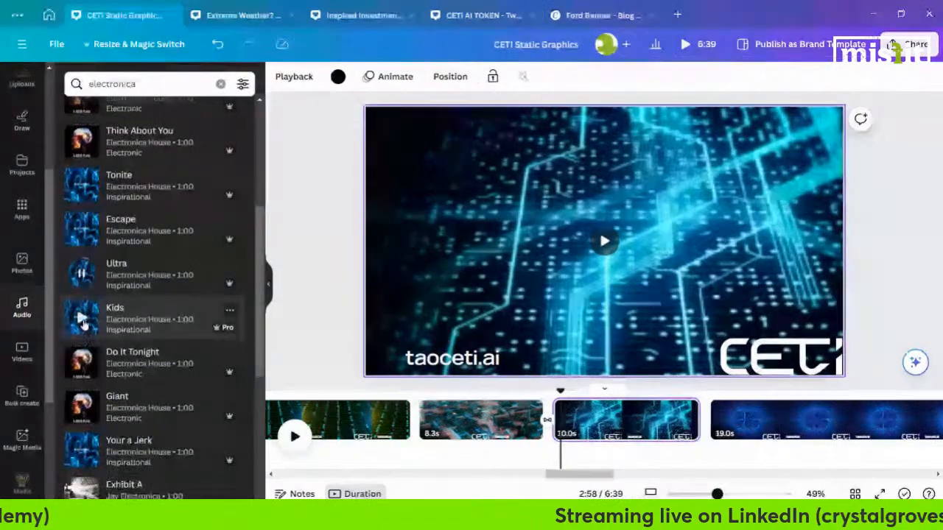
pyautogui.click(82, 322)
pyautogui.click(83, 367)
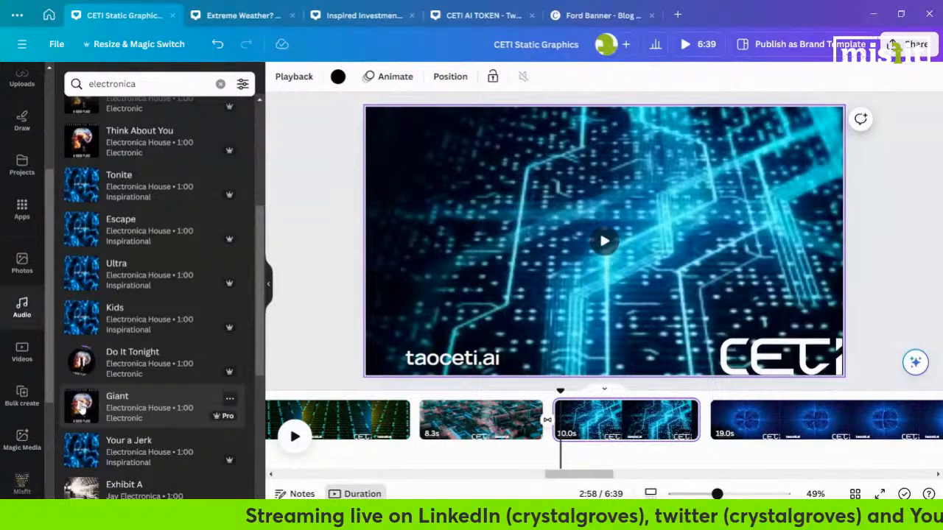
pyautogui.click(83, 368)
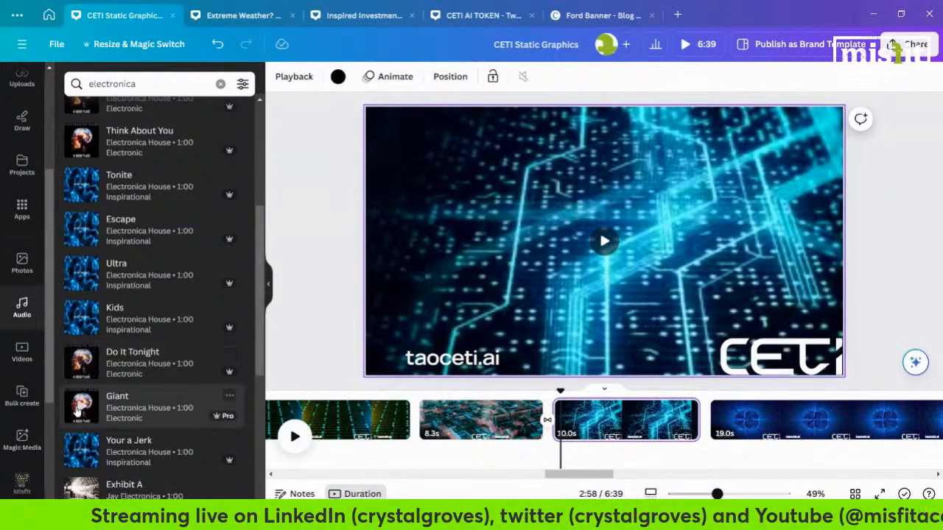
pyautogui.scroll(-1, 78, 409)
pyautogui.scroll(-2, 77, 409)
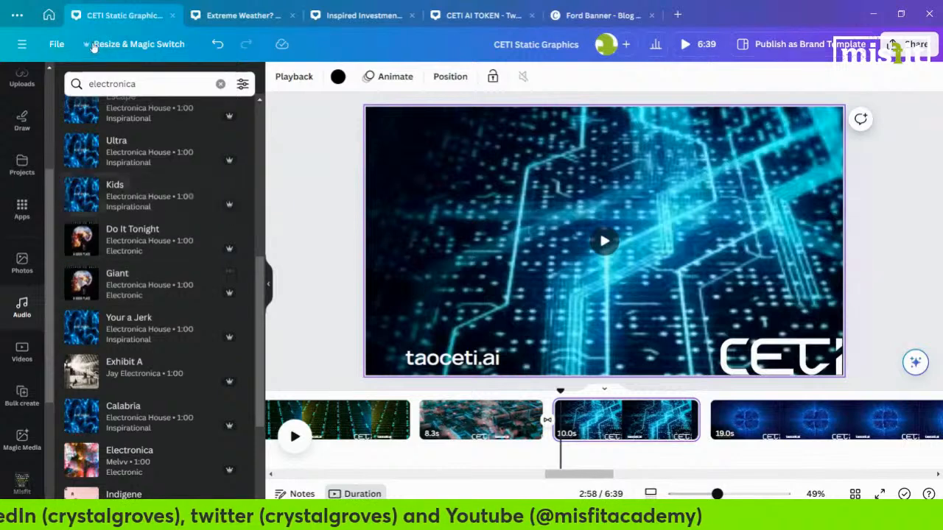
# - Search the audio library for "ai" and add Enigmanic's 2:28 track A.I. under the 10-second circuit board page
pyautogui.click(76, 83)
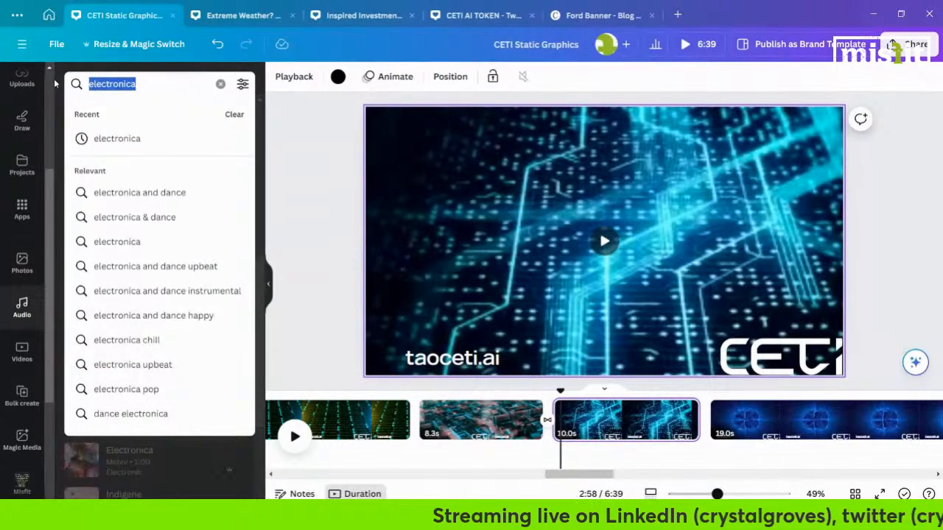
pyautogui.write('ai')
pyautogui.press('Return')
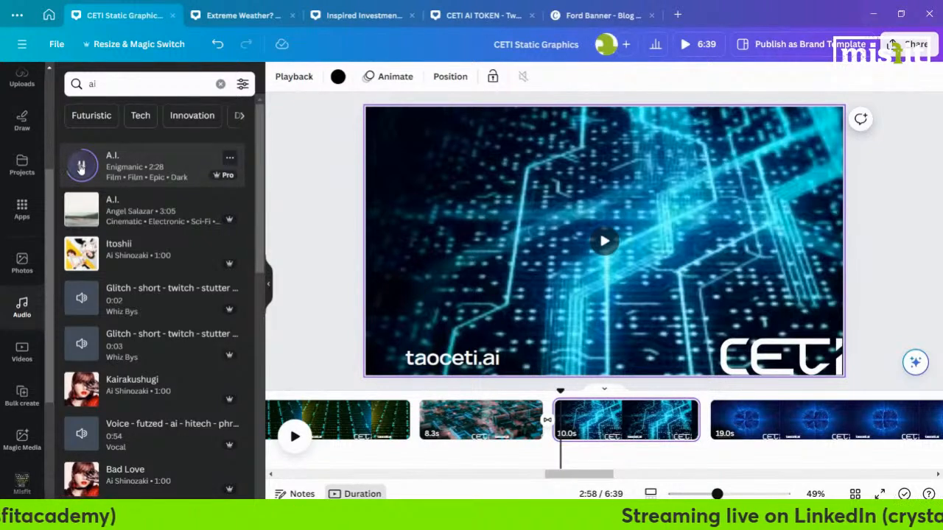
pyautogui.click(142, 178)
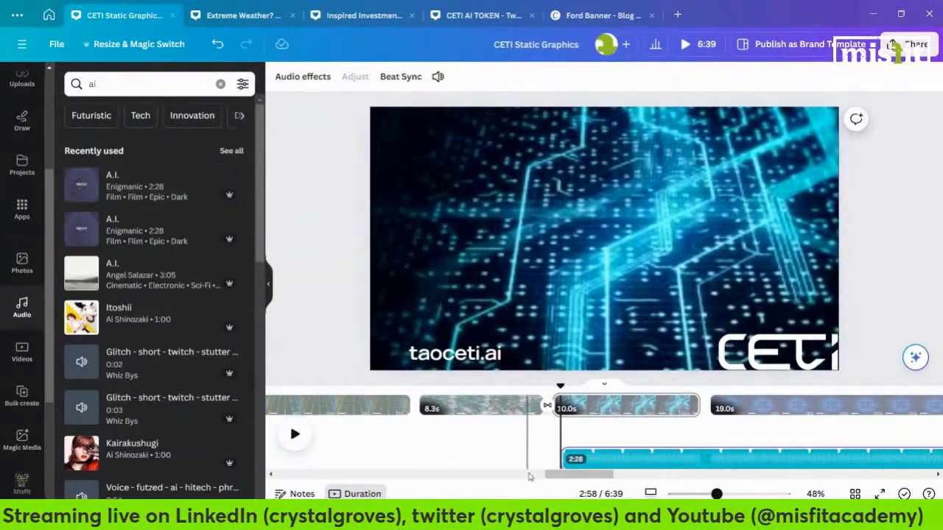
# - Align the A.I. track with the start of the circuit board page and play it back into the blue brain page
pyautogui.moveTo(584, 478); pyautogui.dragTo(606, 477)
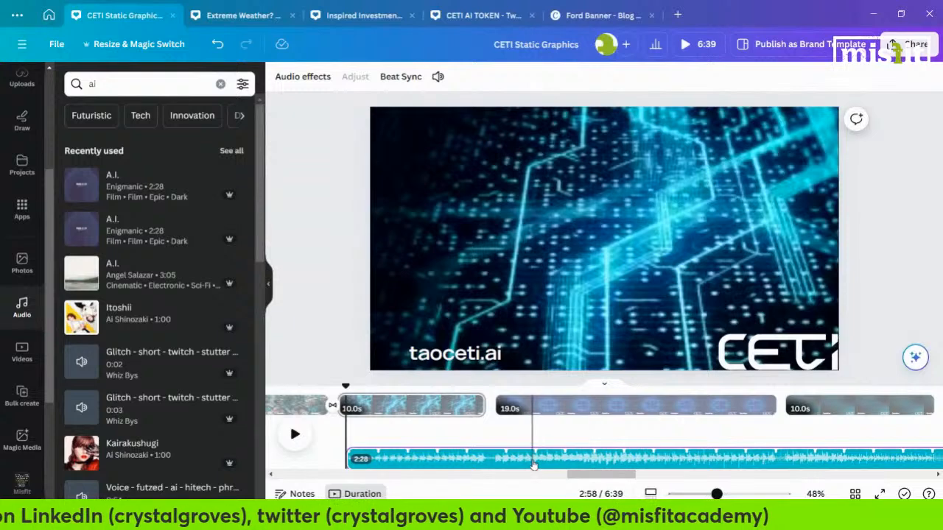
pyautogui.press('space')
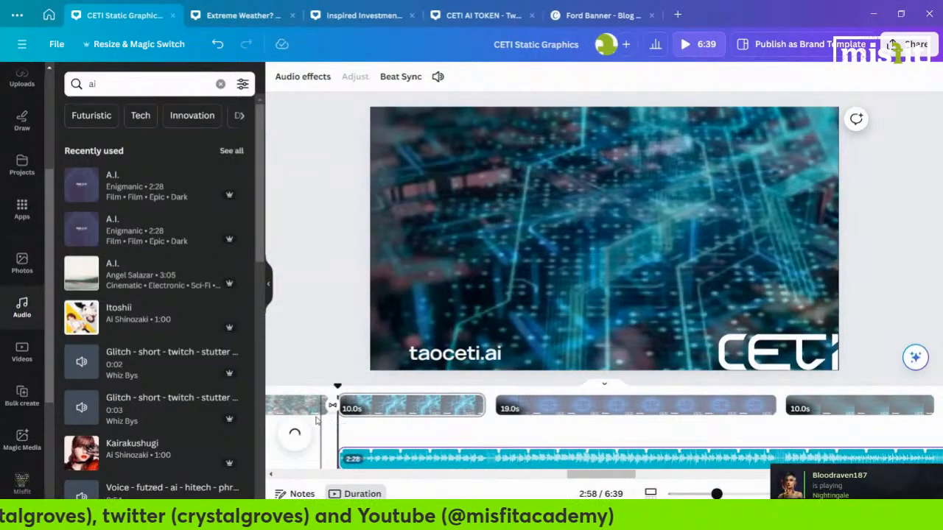
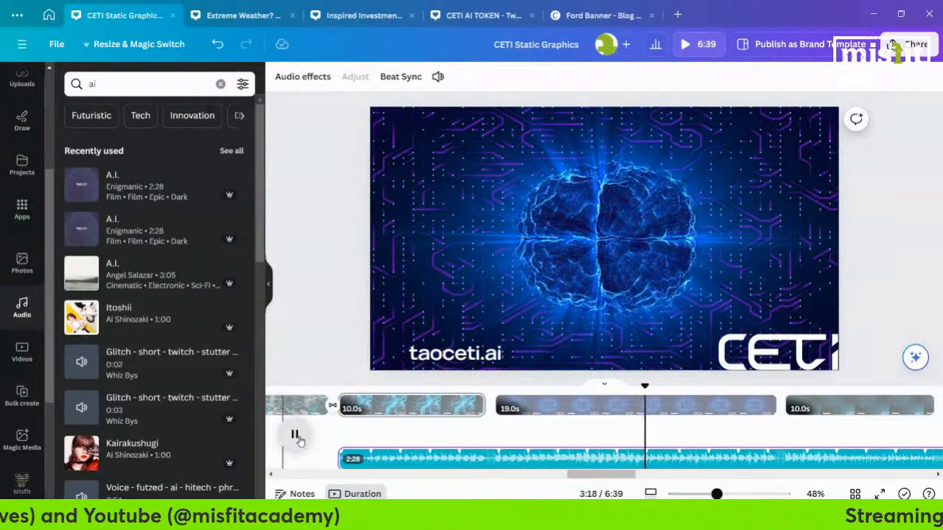
pyautogui.click(297, 437)
# - Trim the A.I. track to end with the 9.7-second CETI logo page and give it a 0.5 s fade-out
pyautogui.moveTo(600, 480); pyautogui.dragTo(794, 482)
pyautogui.moveTo(642, 458); pyautogui.dragTo(721, 442)
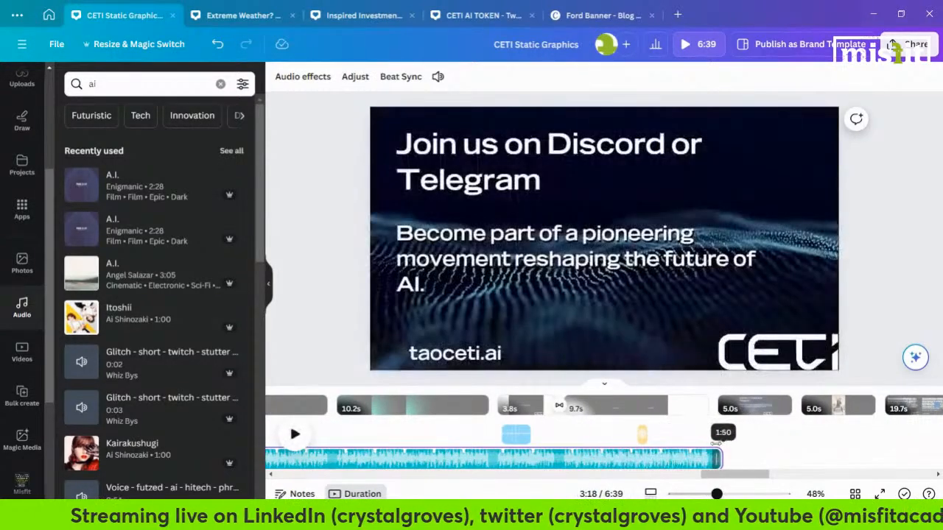
pyautogui.rightClick(667, 442)
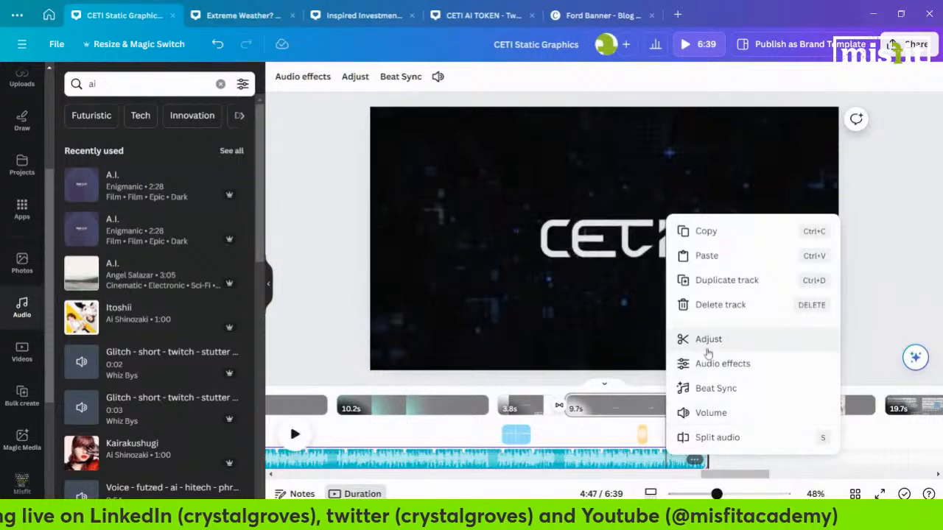
pyautogui.click(718, 363)
pyautogui.moveTo(66, 181); pyautogui.dragTo(74, 180)
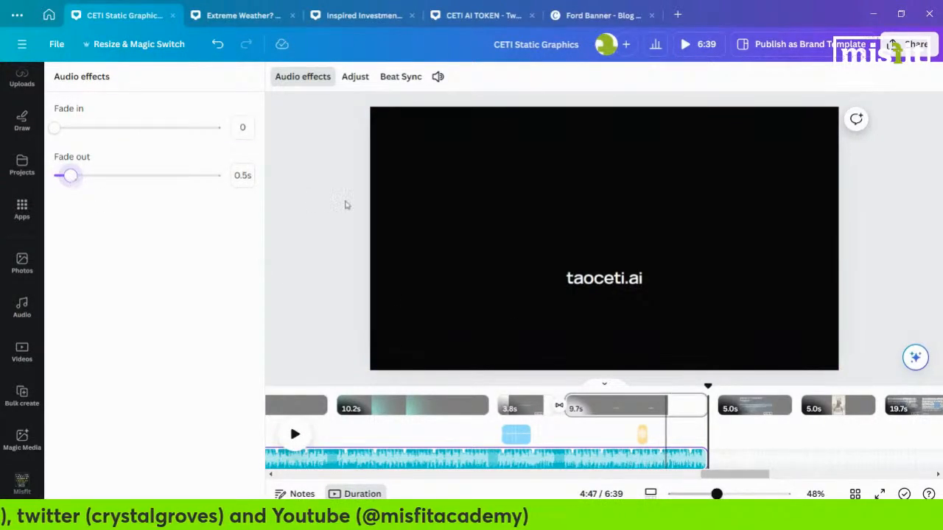
pyautogui.click(328, 206)
# - Play back the music from the 10.2-second green page into the 3.8-second page
pyautogui.moveTo(732, 477); pyautogui.dragTo(725, 476)
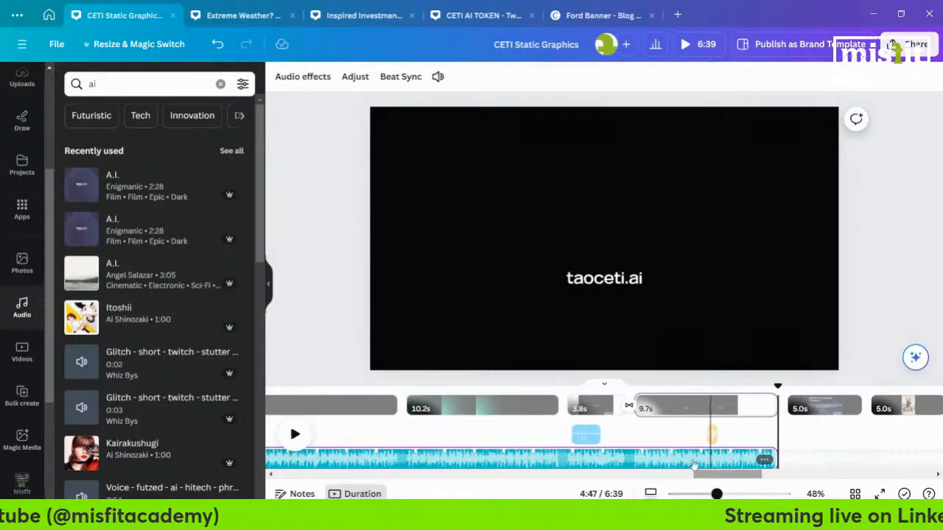
pyautogui.click(519, 410)
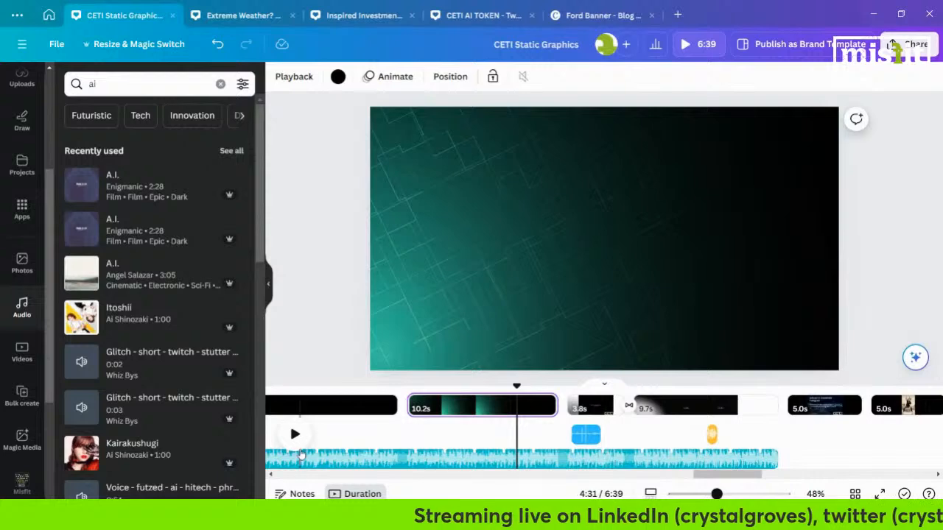
pyautogui.click(295, 435)
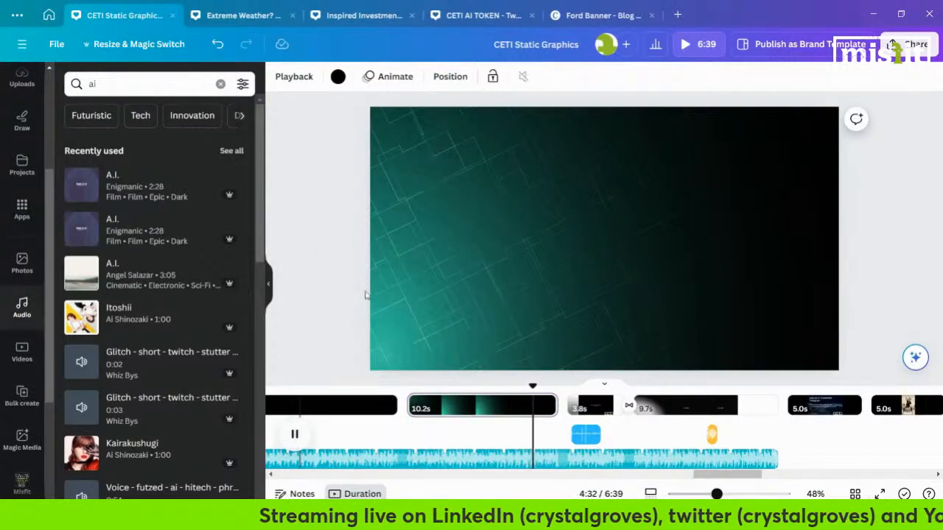
pyautogui.click(288, 438)
# - Lower the A.I. track's volume sharply and check the mix by playing from the 10.2-second page to the CETI logo
pyautogui.click(392, 461)
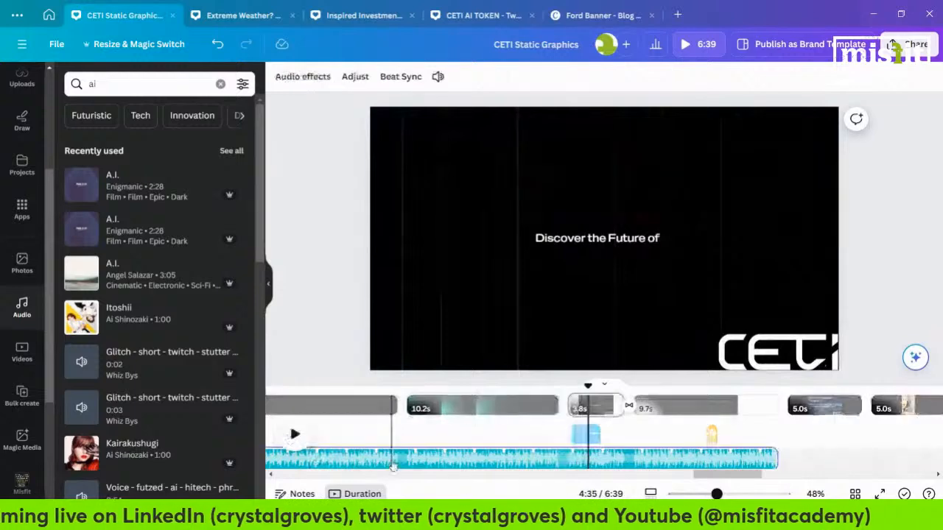
pyautogui.click(438, 76)
pyautogui.moveTo(464, 146); pyautogui.dragTo(440, 146)
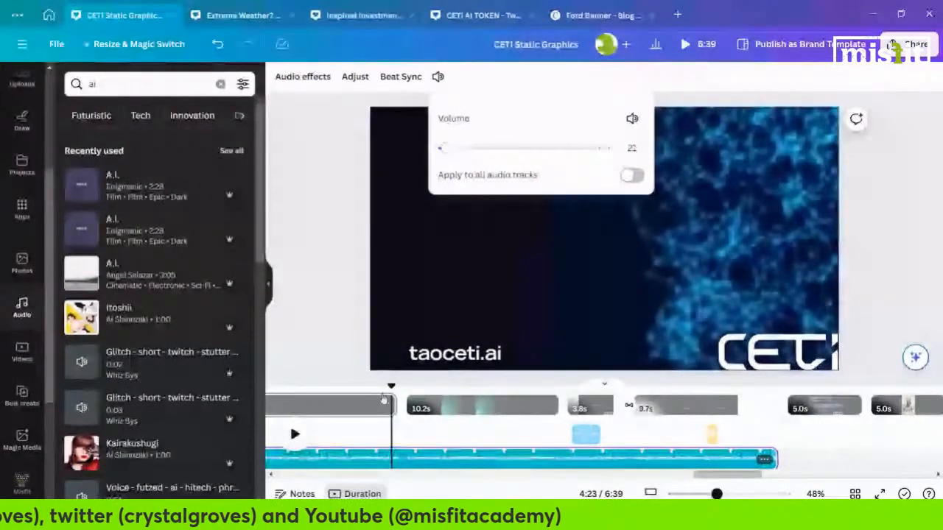
pyautogui.click(540, 411)
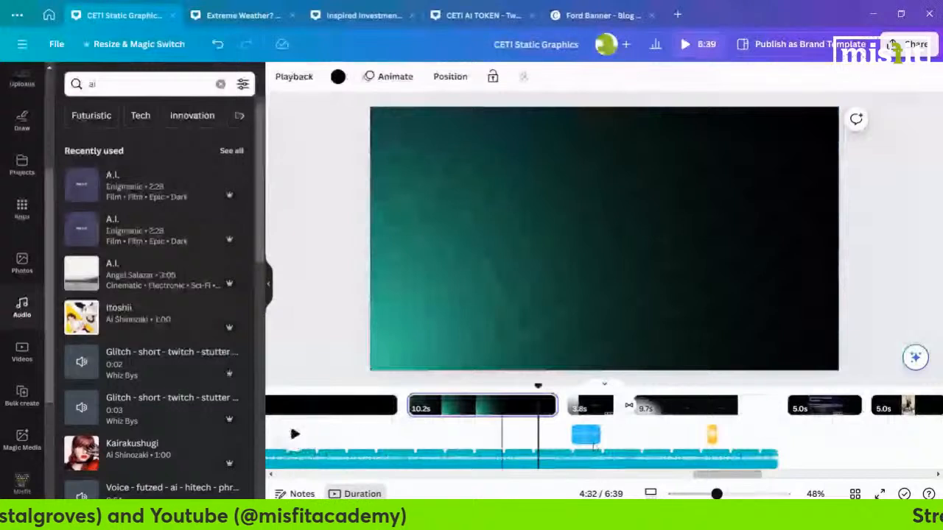
pyautogui.click(294, 434)
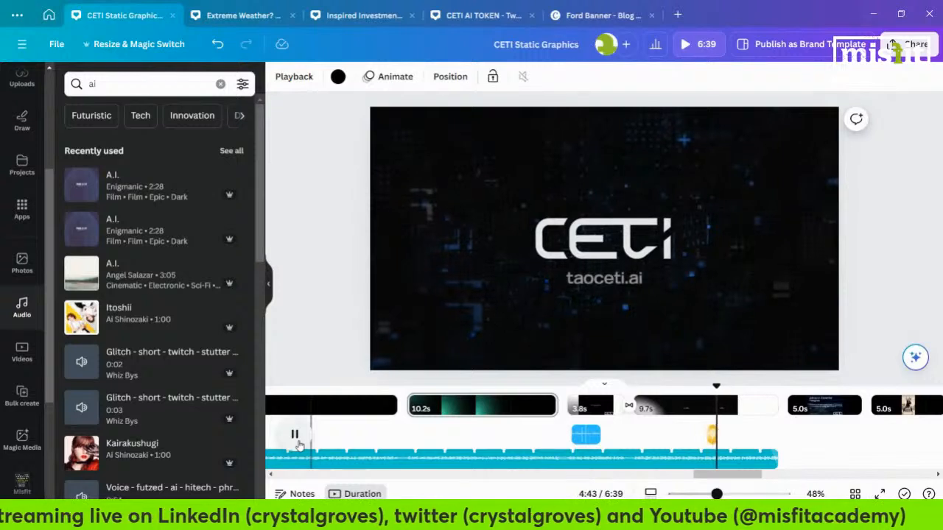
pyautogui.click(295, 438)
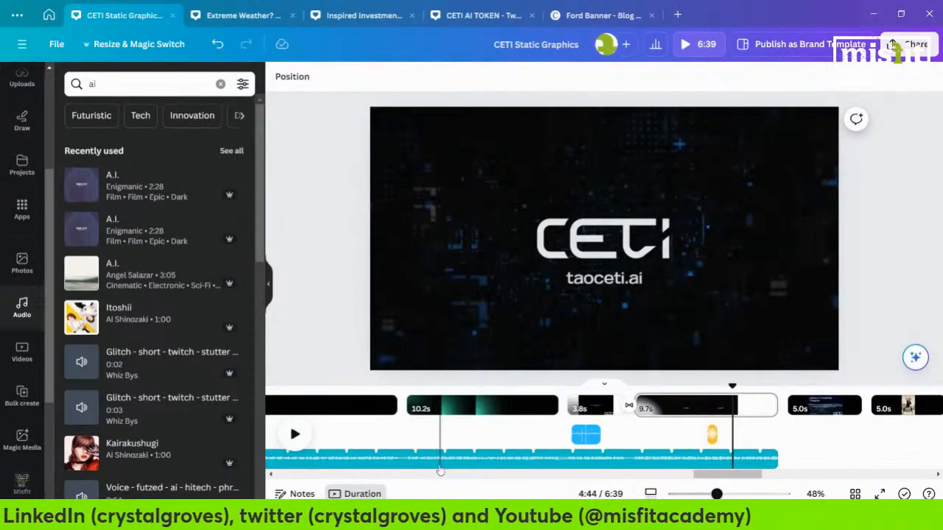
# - Fine-tune the A.I. track's volume and play back the transition from the green page into the 3.8-second page
pyautogui.click(438, 465)
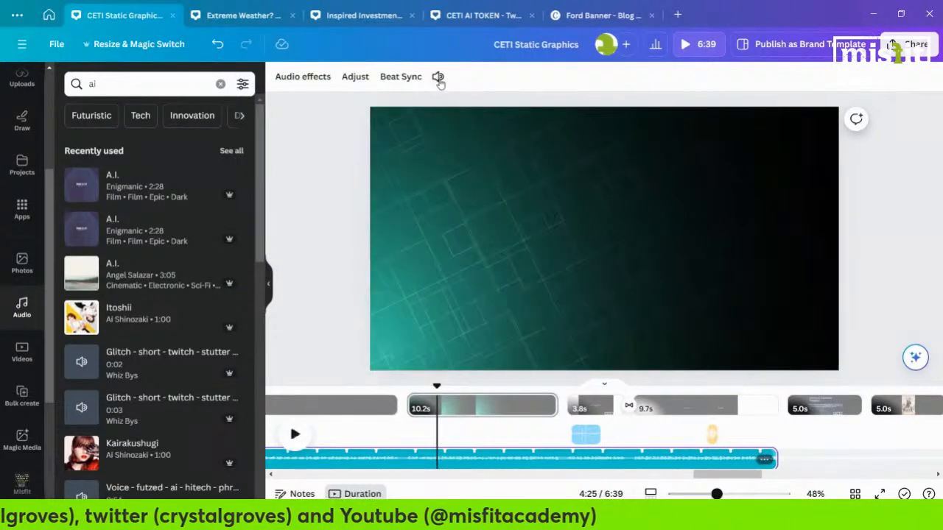
pyautogui.click(437, 76)
pyautogui.moveTo(447, 149); pyautogui.dragTo(446, 149)
pyautogui.click(361, 266)
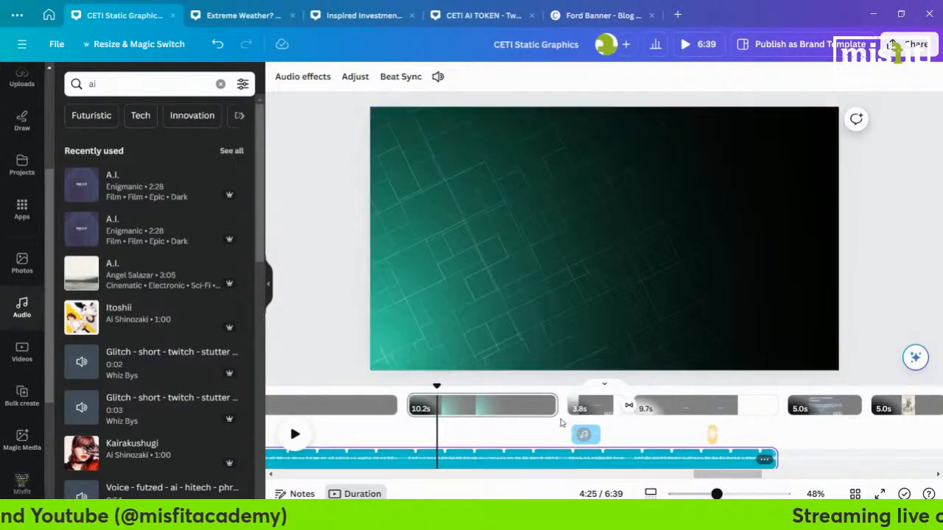
pyautogui.click(548, 406)
pyautogui.click(305, 436)
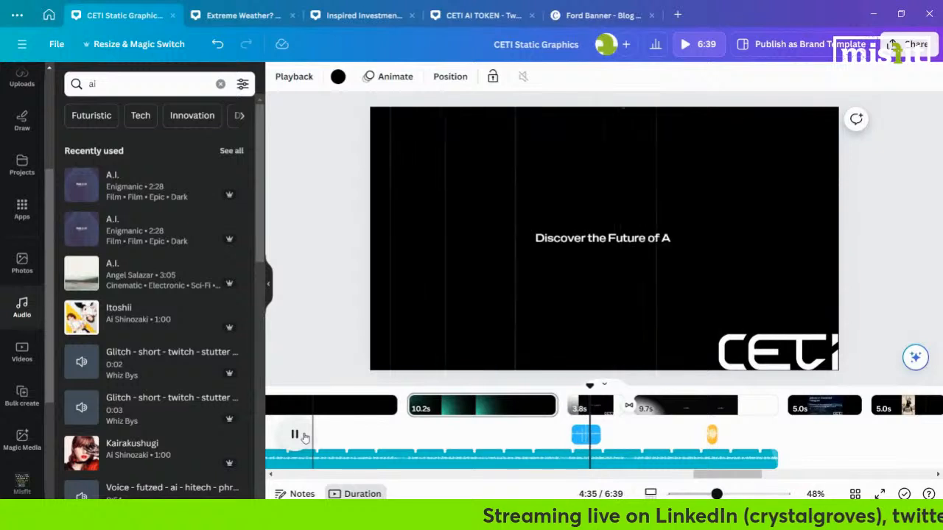
pyautogui.click(747, 257)
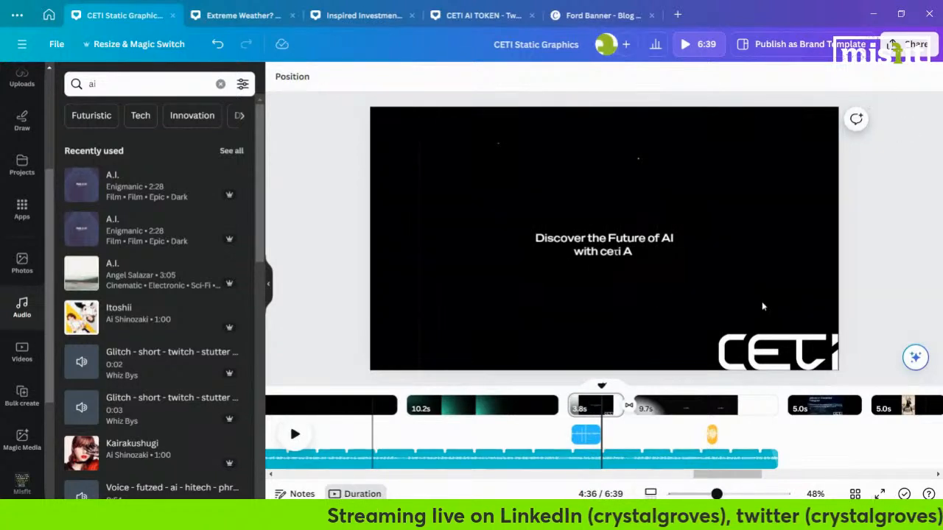
# - Check the circuit board page's number, open the design's MP4 download settings and clear the previous page selection
pyautogui.moveTo(712, 475); pyautogui.dragTo(570, 482)
pyautogui.click(544, 419)
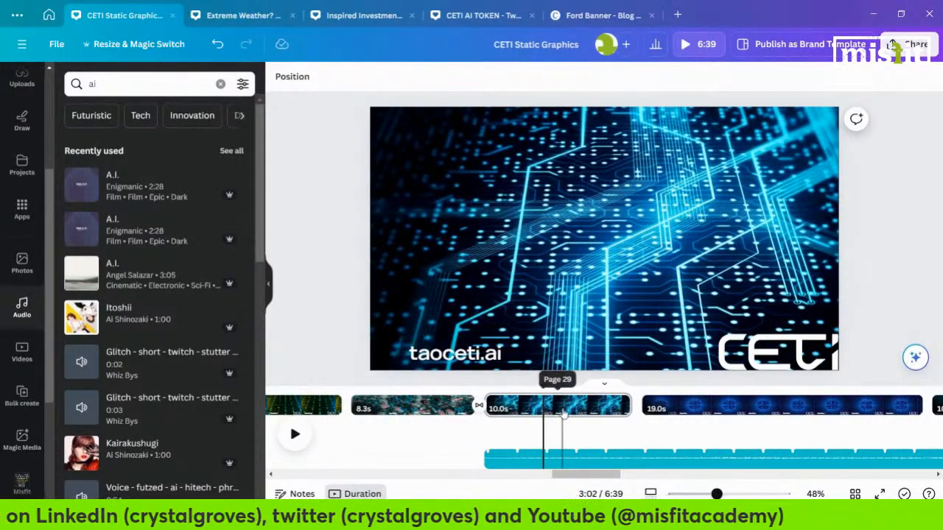
pyautogui.click(909, 44)
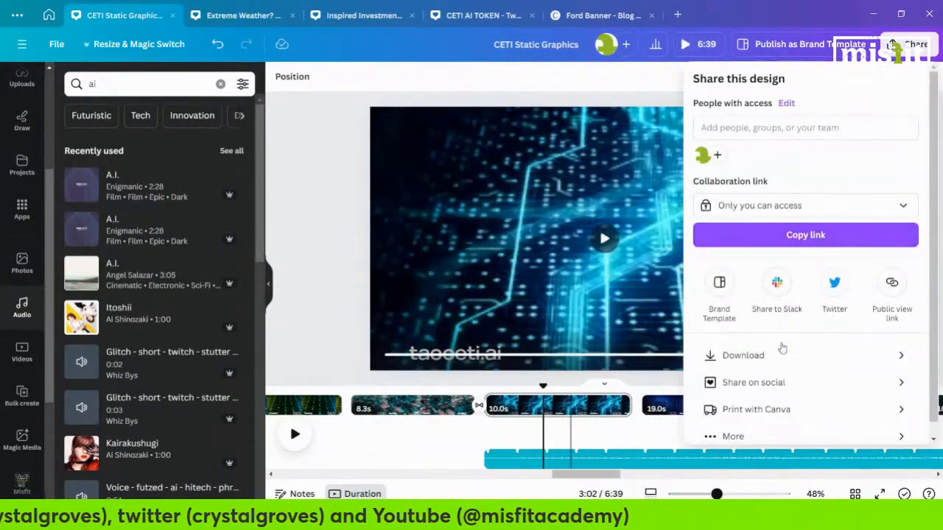
pyautogui.click(779, 355)
pyautogui.click(757, 250)
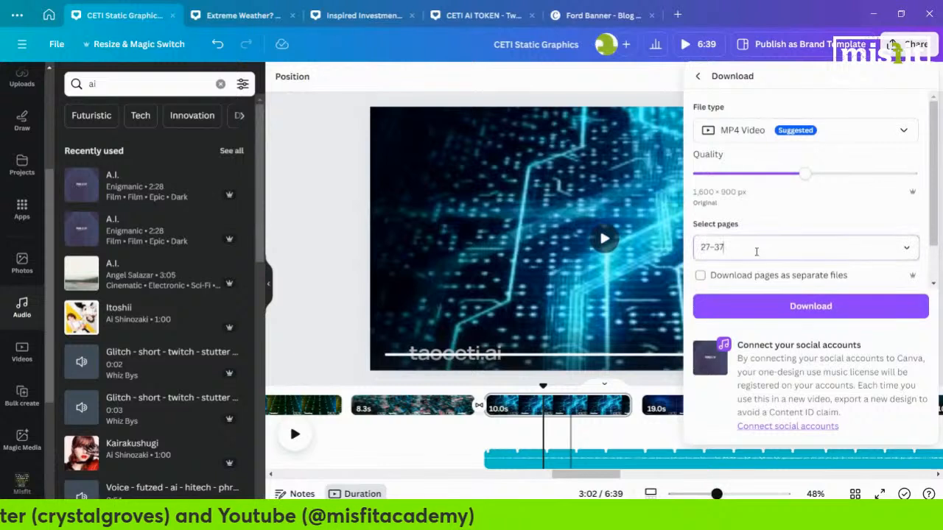
pyautogui.scroll(-10, 774, 346)
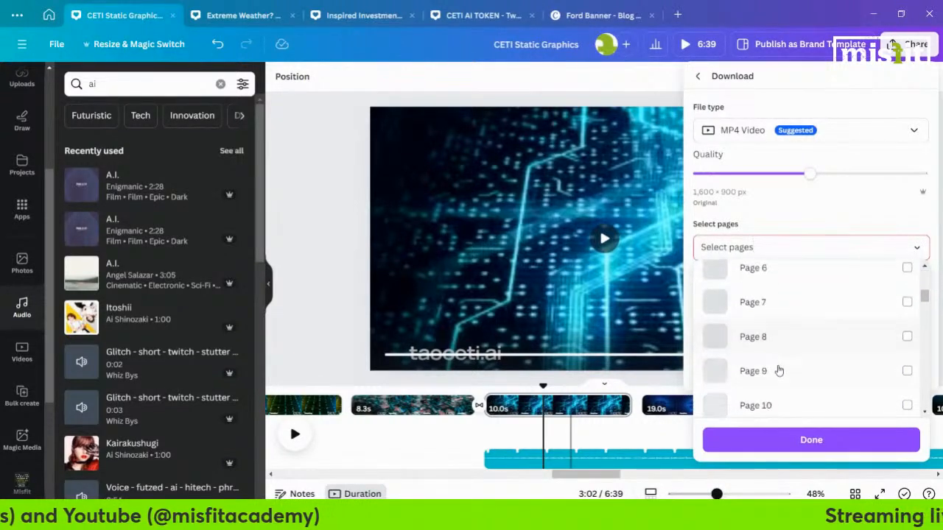
pyautogui.scroll(1, 778, 360)
pyautogui.scroll(-2, 779, 361)
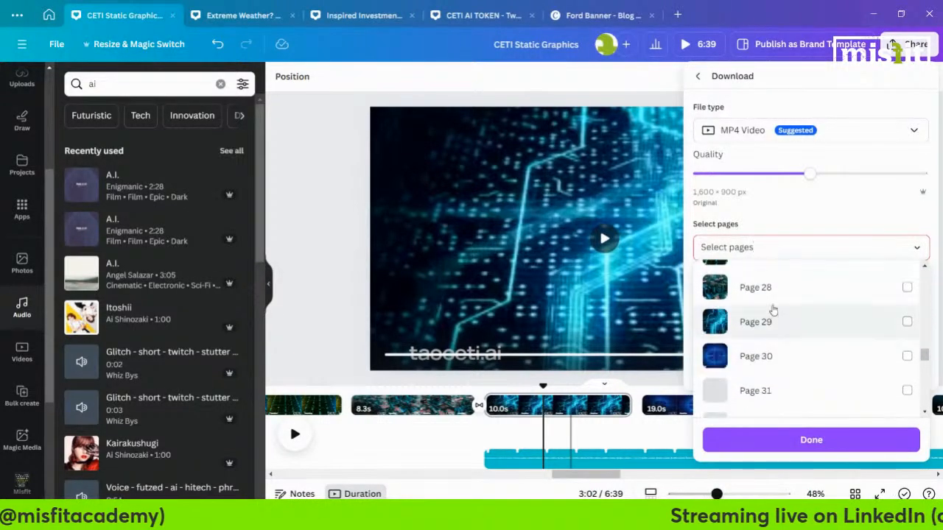
# - Select pages 29–37 and download them as an MP4 video
pyautogui.click(776, 328)
pyautogui.click(778, 362)
pyautogui.scroll(-2, 777, 368)
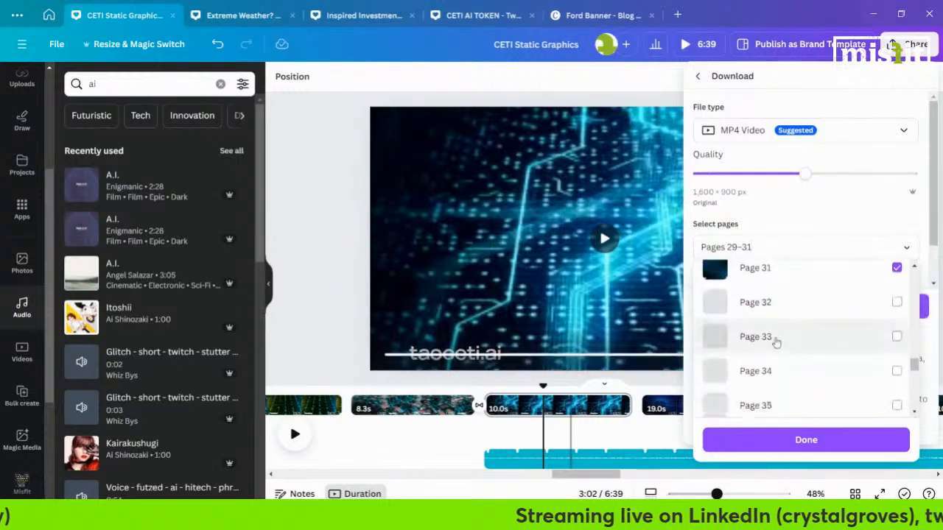
pyautogui.click(775, 307)
pyautogui.click(777, 341)
pyautogui.click(775, 374)
pyautogui.scroll(-1, 775, 405)
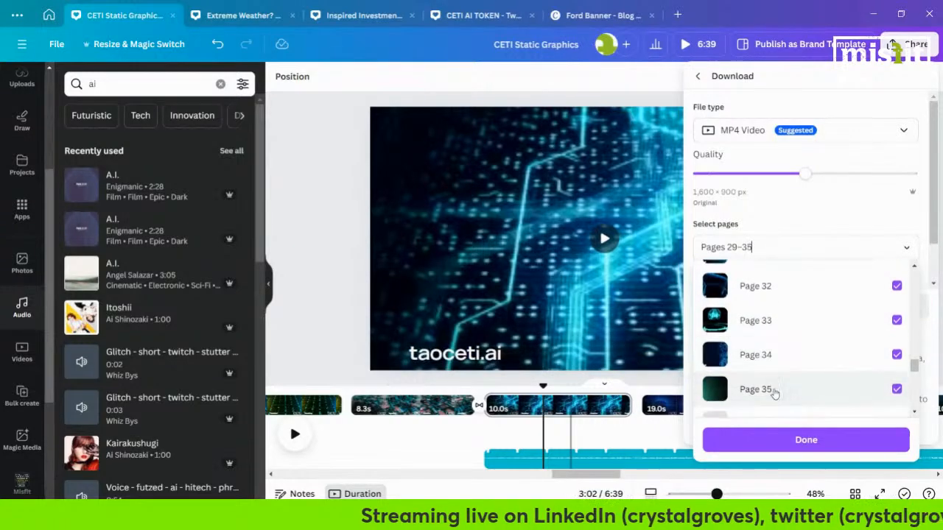
pyautogui.click(771, 389)
pyautogui.scroll(-1, 771, 389)
pyautogui.click(771, 379)
pyautogui.click(774, 412)
pyautogui.click(787, 440)
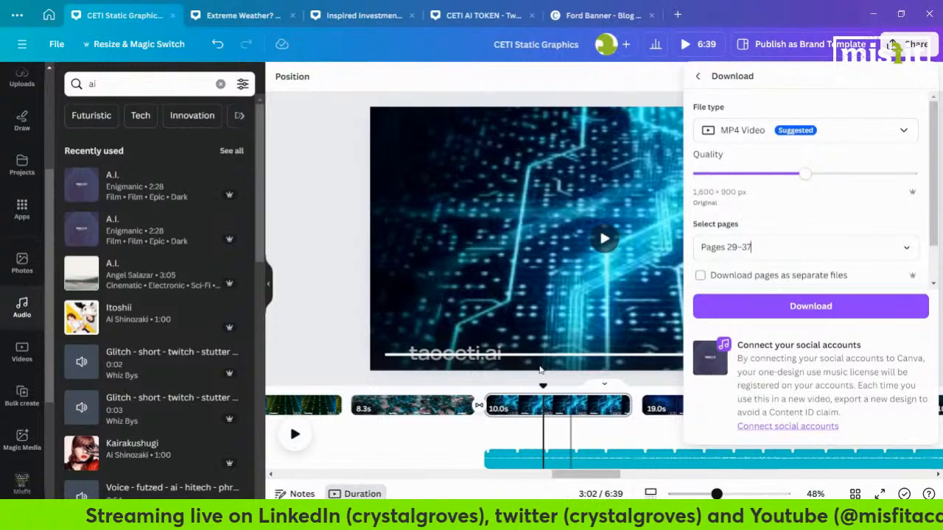
pyautogui.click(757, 304)
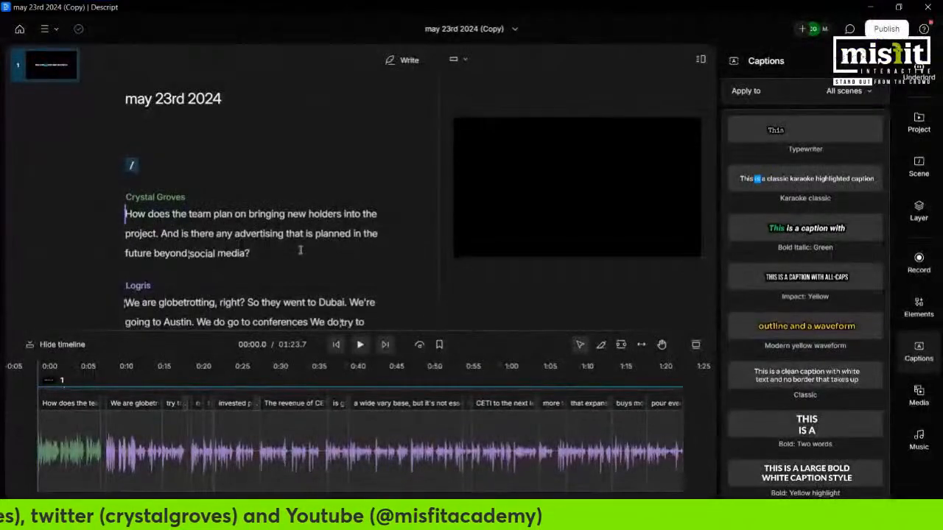
# - Look over the transcript and caption layer of "may 23rd 2024 (Copy)" in Descript and return to Canva
pyautogui.scroll(-3, 299, 246)
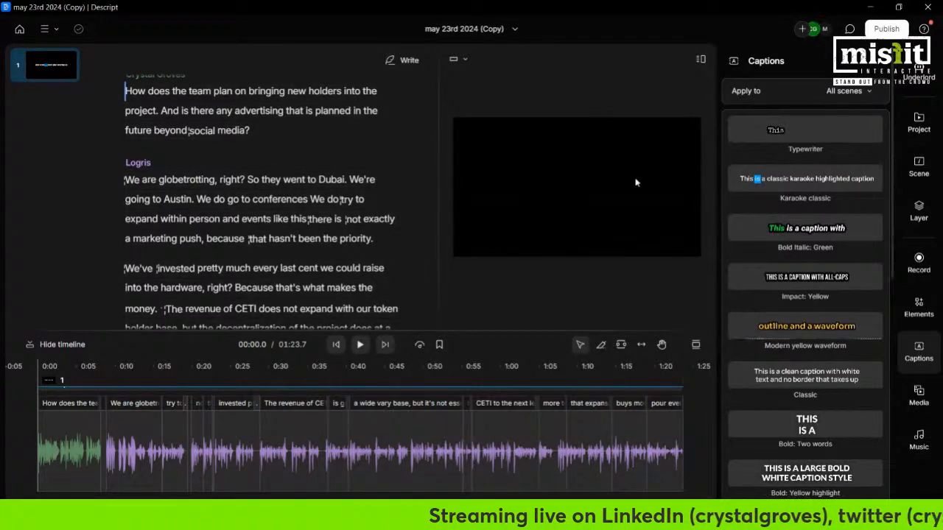
pyautogui.click(624, 189)
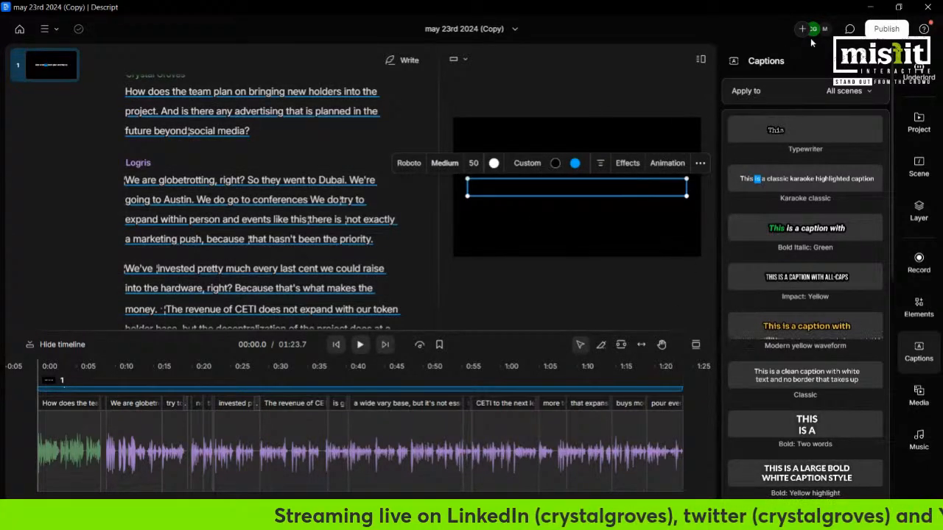
pyautogui.hotkey('alt', 'Tab')
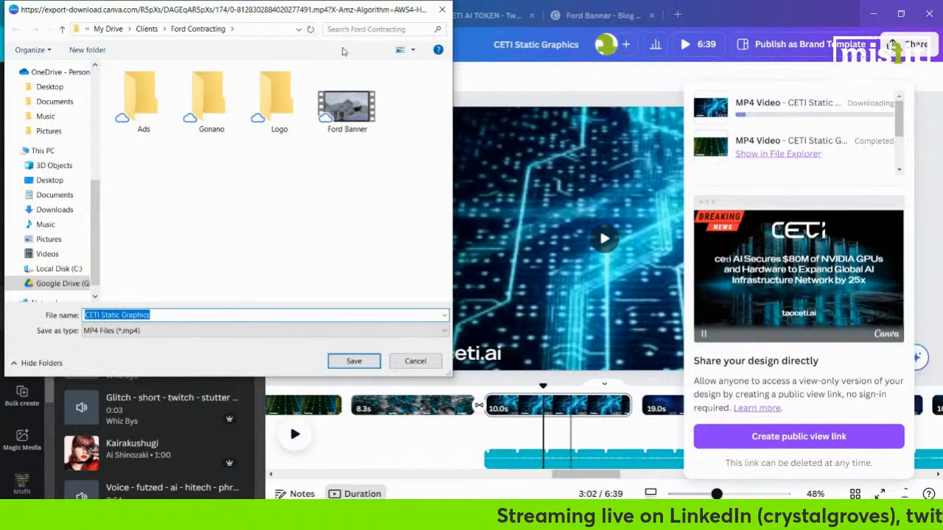
# - Save the exported MP4 as "May AMA Marketing" in the CETI Videos folder
pyautogui.scroll(2, 52, 179)
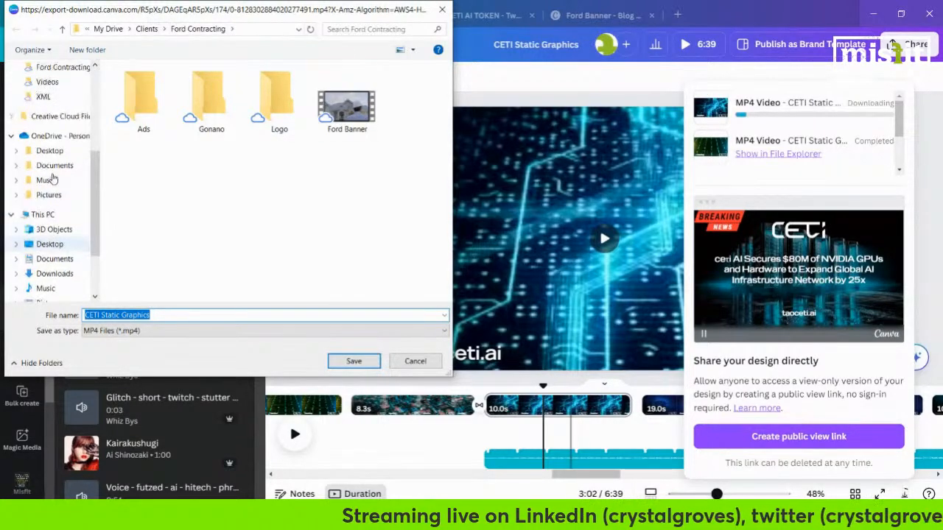
pyautogui.scroll(2, 52, 179)
pyautogui.click(47, 140)
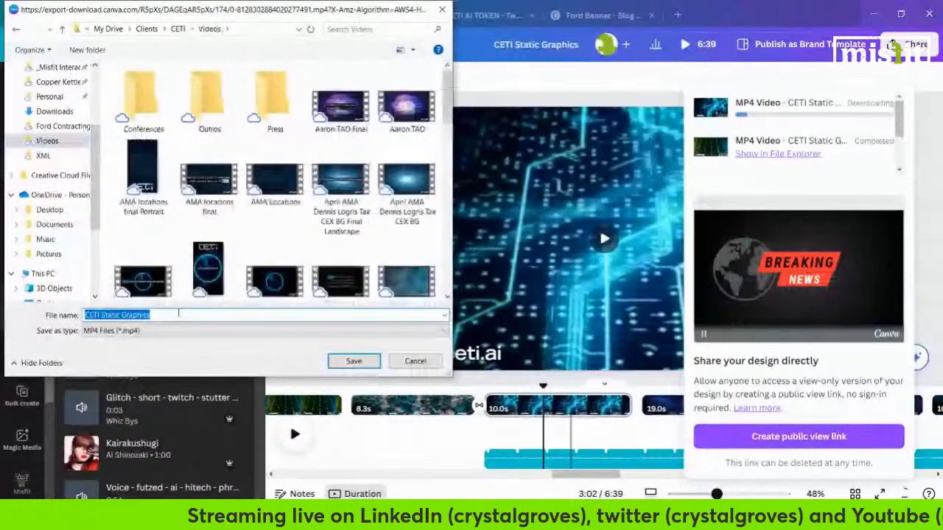
pyautogui.write('May AMA Mar')
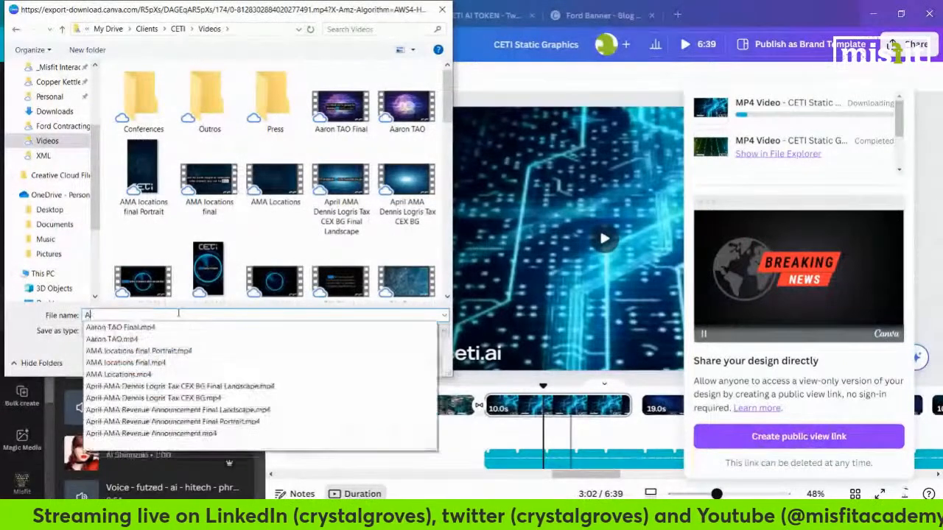
pyautogui.write('keting')
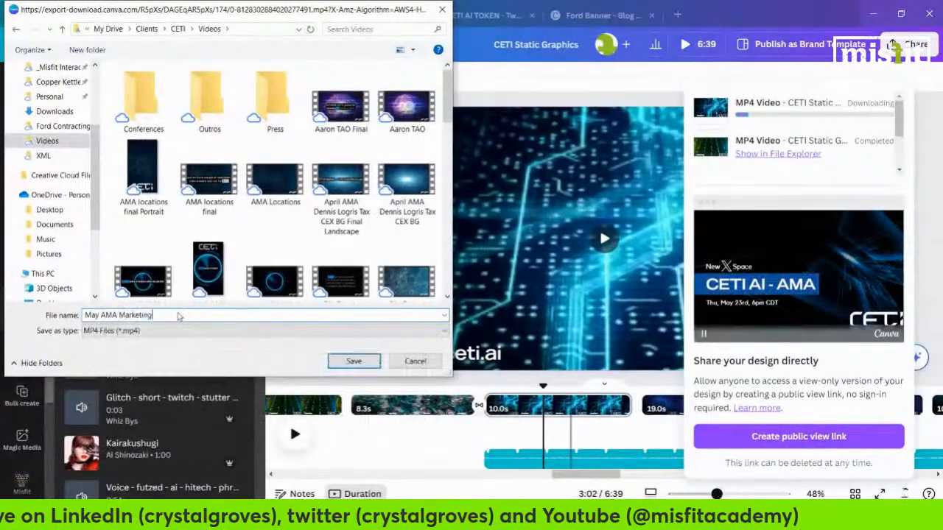
pyautogui.click(354, 361)
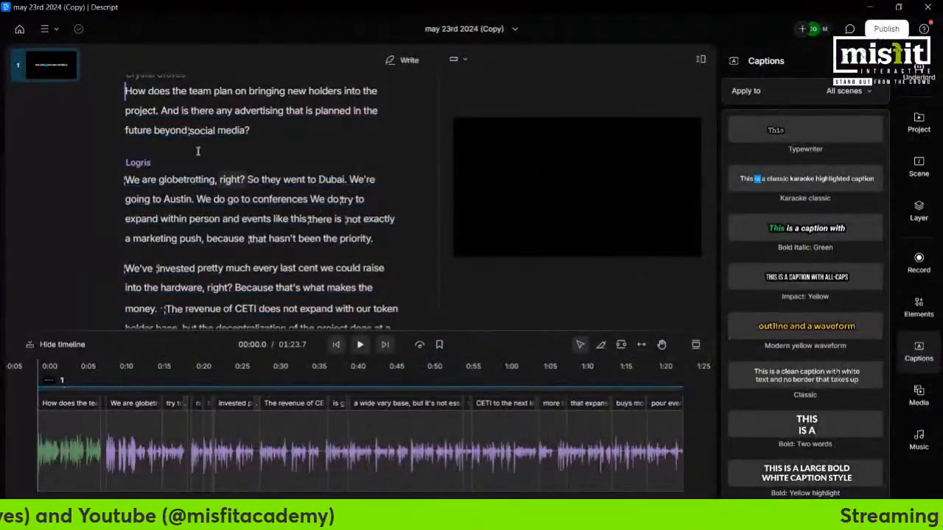
# - Switch to Descript and import May AMA Marketing from the CETI Videos folder into the "may 23rd 2024" project
pyautogui.scroll(3, 199, 150)
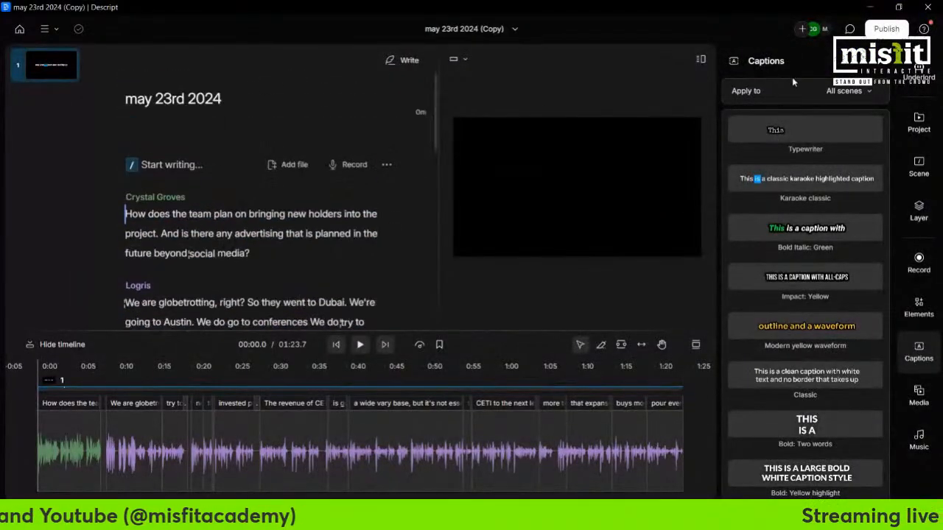
pyautogui.click(919, 119)
pyautogui.click(835, 162)
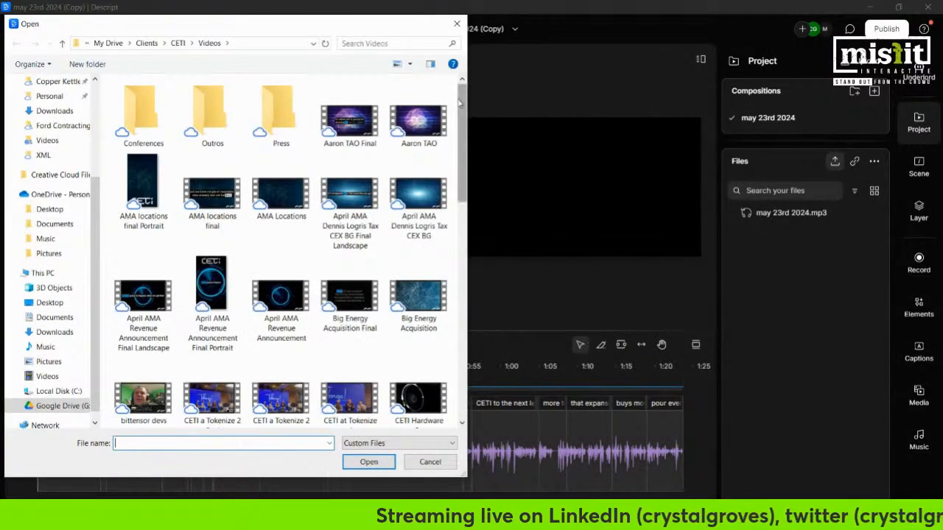
pyautogui.moveTo(462, 103); pyautogui.dragTo(474, 267)
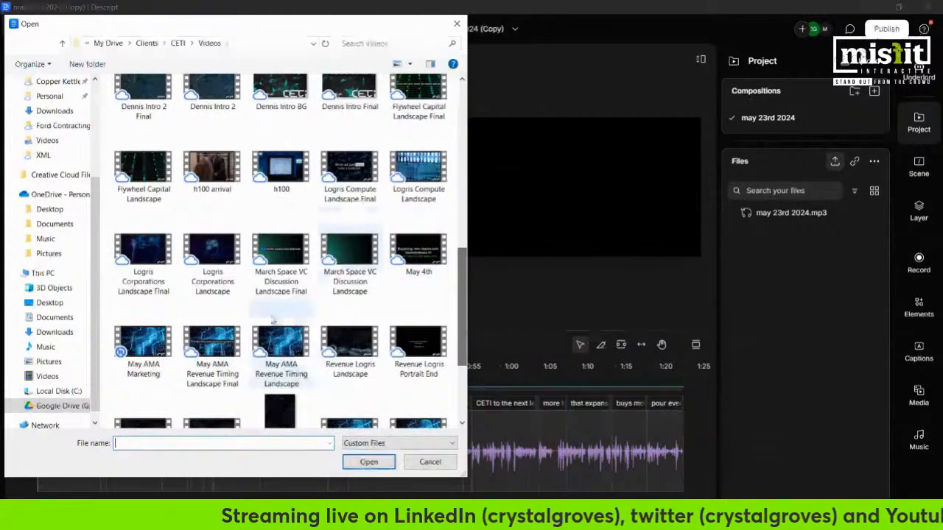
pyautogui.click(144, 346)
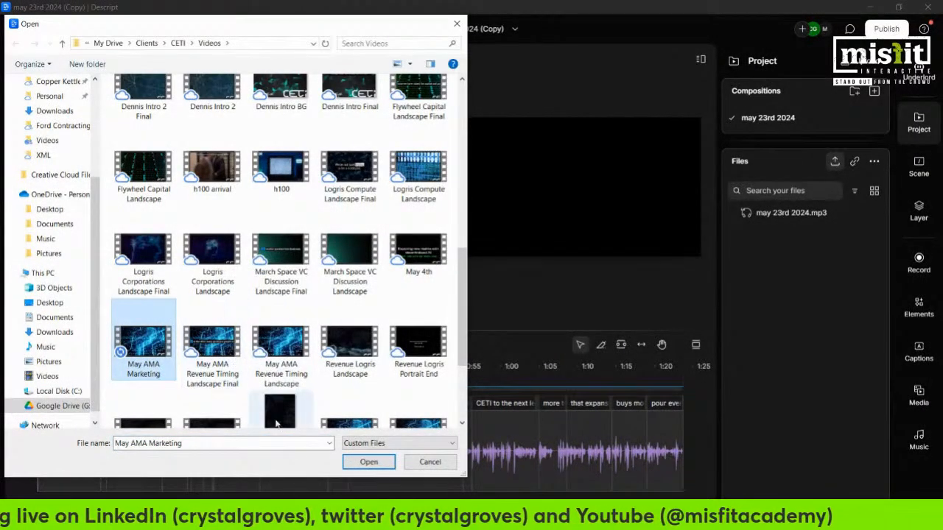
pyautogui.click(351, 462)
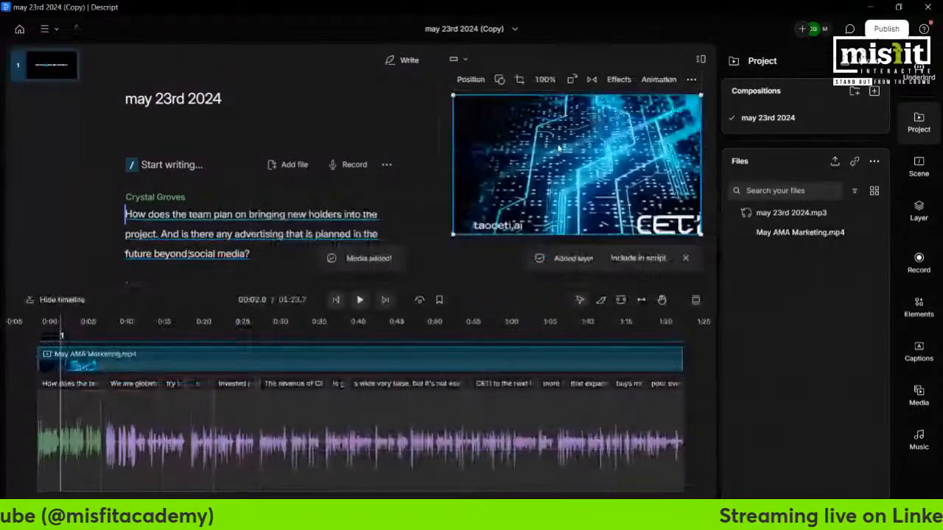
# - Send the May AMA Marketing.mp4 layer to the back, behind the captions
pyautogui.rightClick(559, 148)
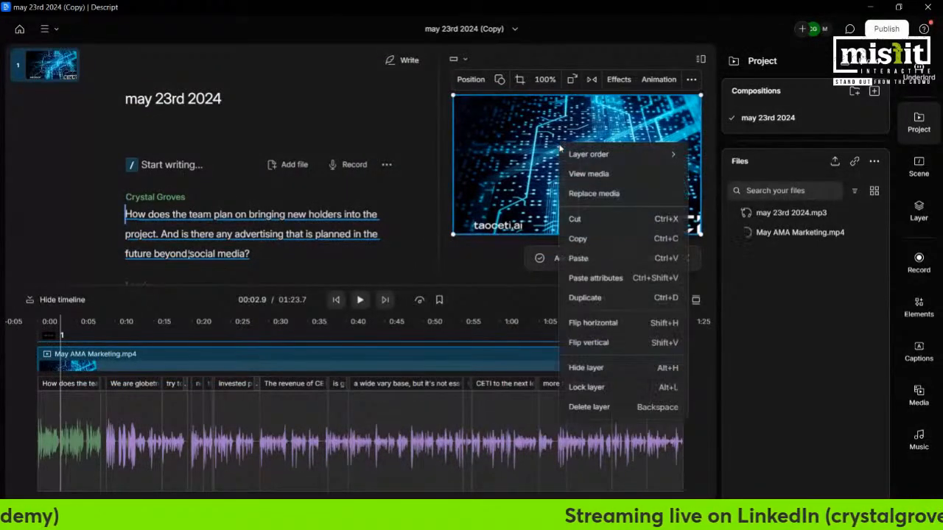
pyautogui.moveTo(622, 154)
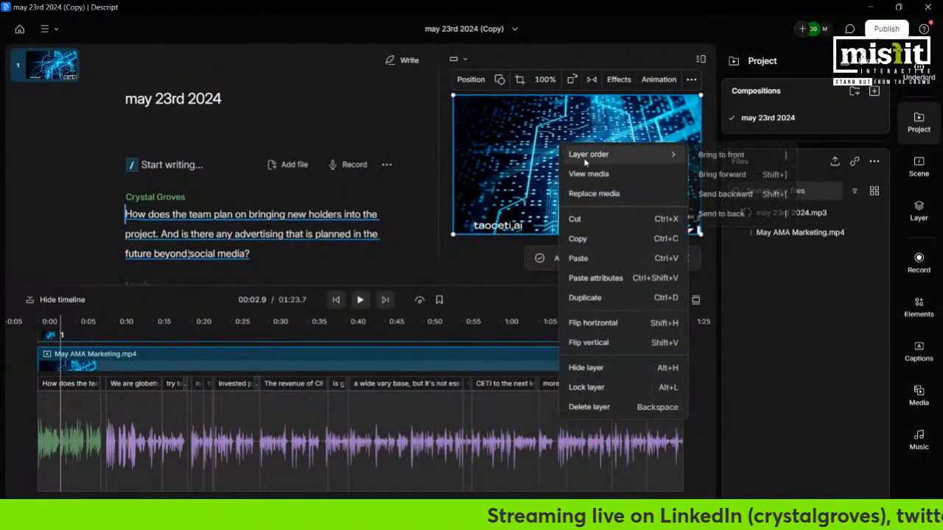
pyautogui.click(728, 213)
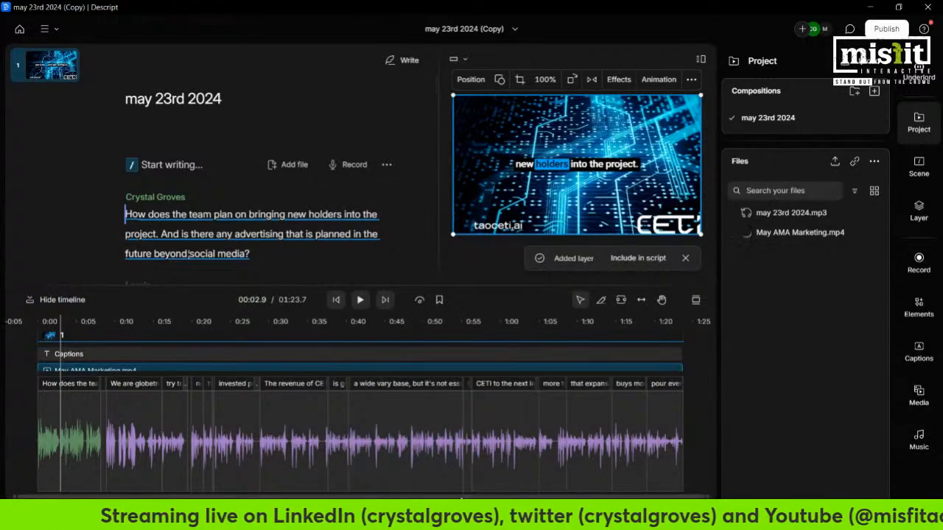
# - Play the composition's last seconds and extend the May AMA Marketing.mp4 layer past the end of the speech to 1:49.9
pyautogui.moveTo(461, 497); pyautogui.dragTo(525, 499)
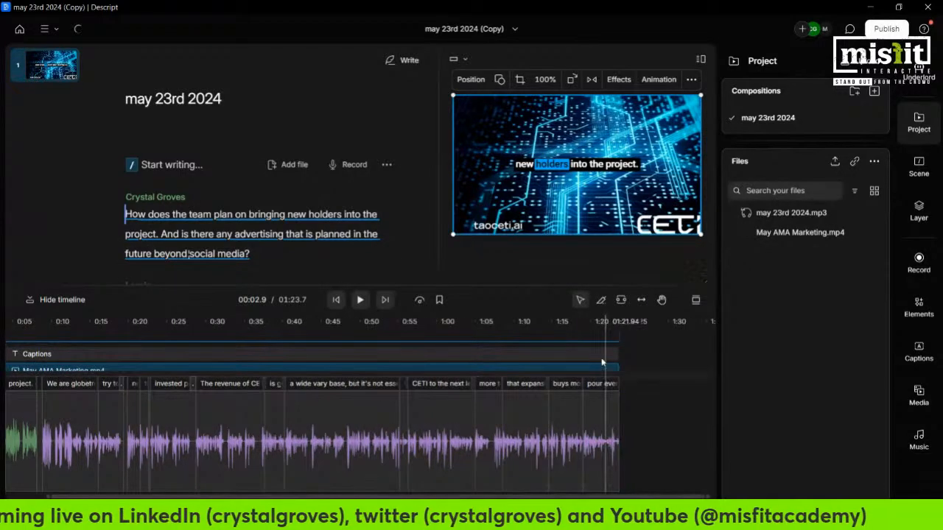
pyautogui.click(573, 345)
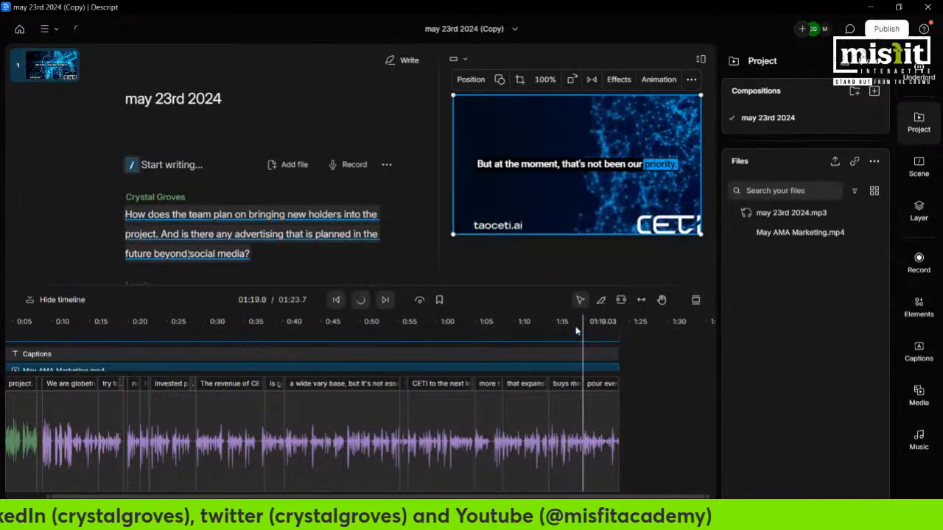
pyautogui.click(598, 339)
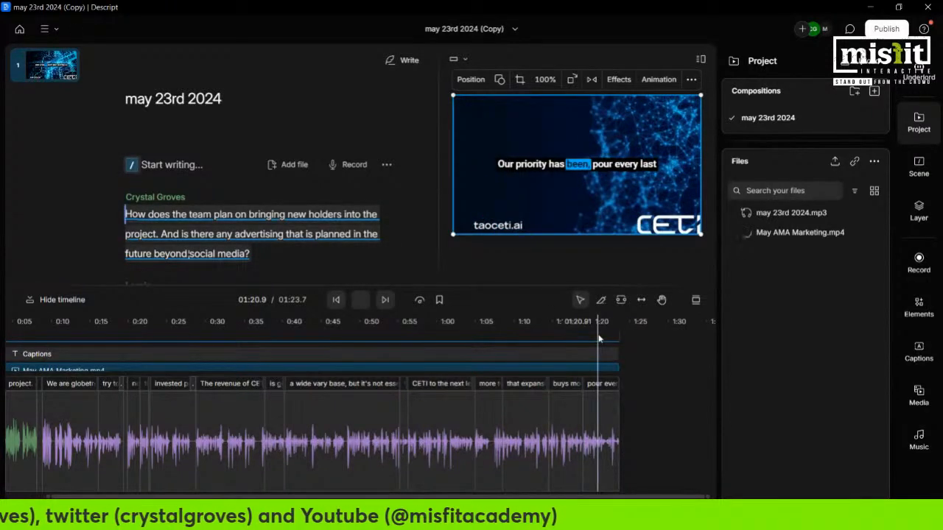
pyautogui.click(604, 339)
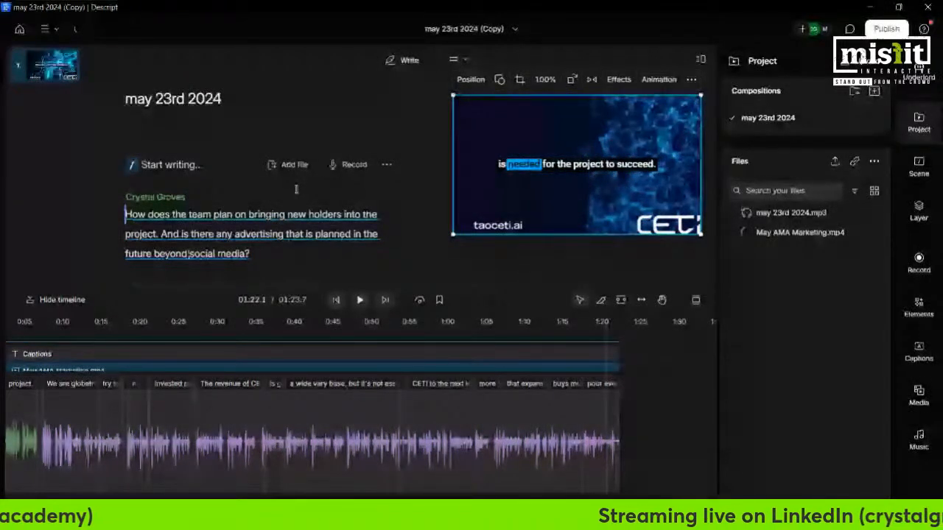
pyautogui.click(360, 300)
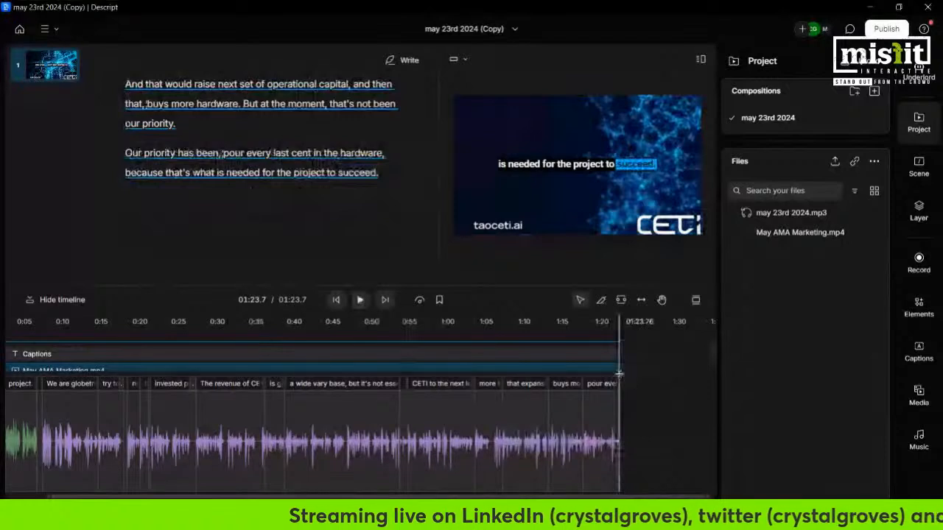
pyautogui.moveTo(658, 366); pyautogui.dragTo(891, 363)
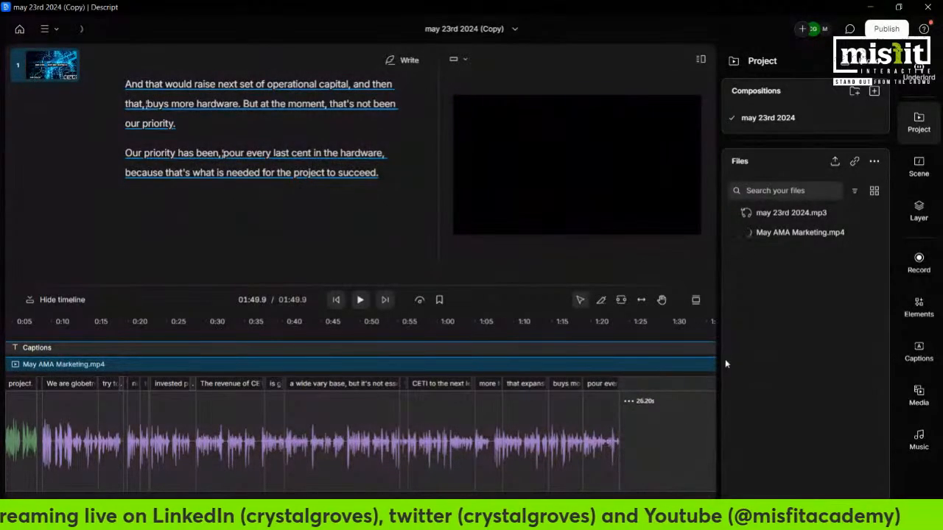
# - Play back the extended ending from about 1:17 through the green page
pyautogui.click(579, 331)
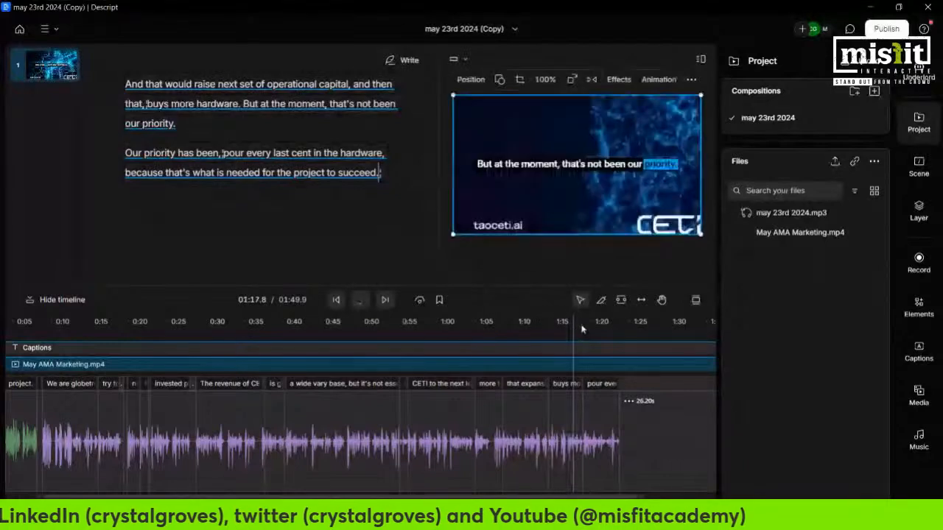
pyautogui.click(361, 299)
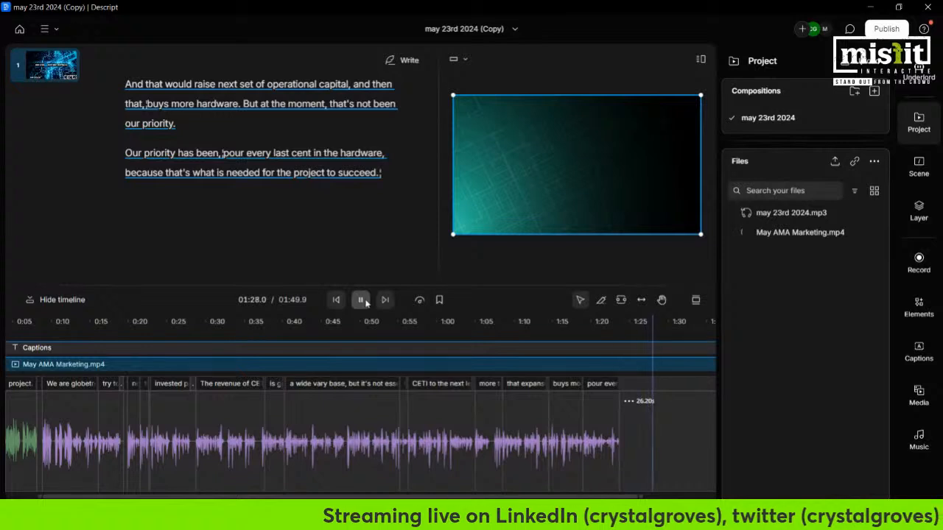
pyautogui.click(361, 300)
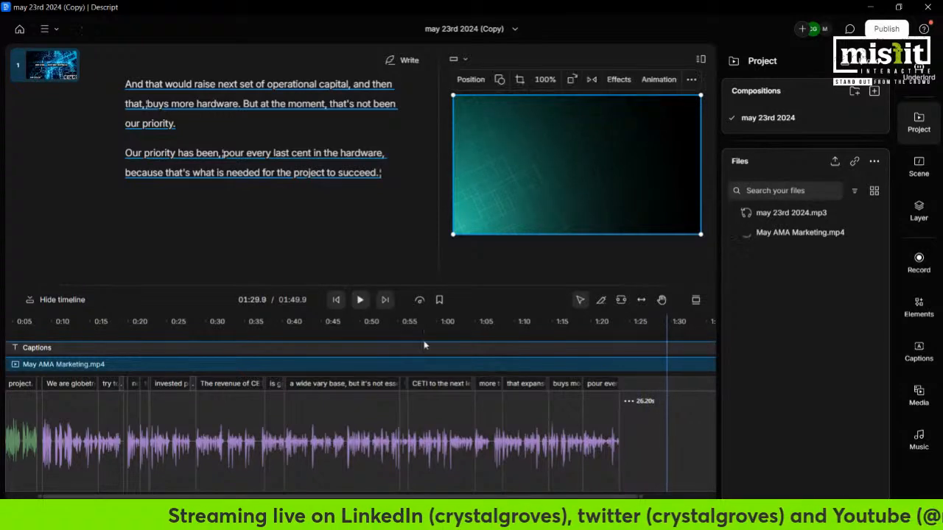
# - Try to extend the May AMA Marketing.mp4 layer beyond 1:49.9
pyautogui.moveTo(608, 497); pyautogui.dragTo(471, 497)
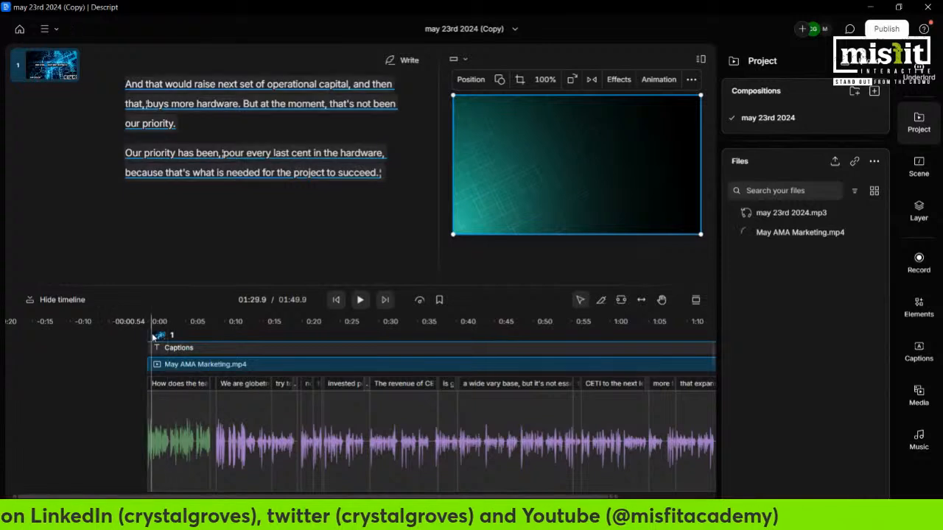
pyautogui.moveTo(584, 499); pyautogui.dragTo(858, 487)
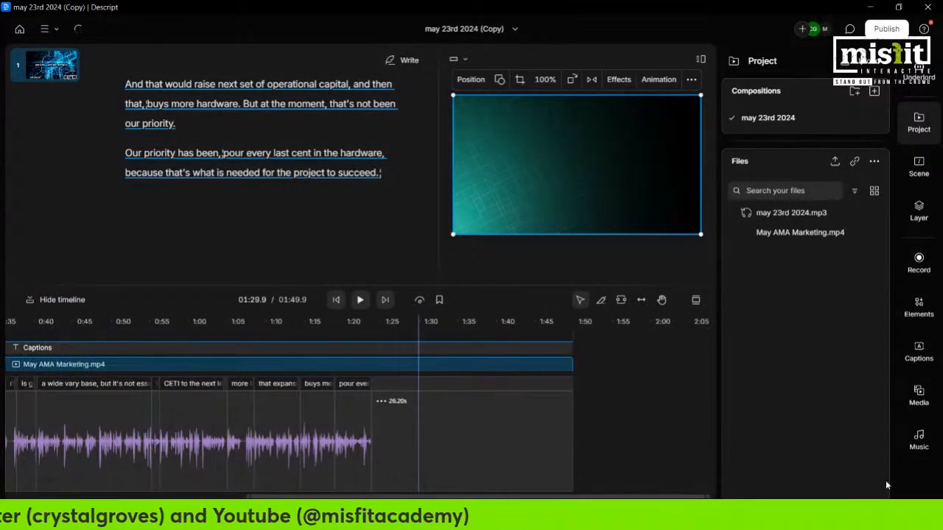
pyautogui.moveTo(572, 364); pyautogui.dragTo(627, 357)
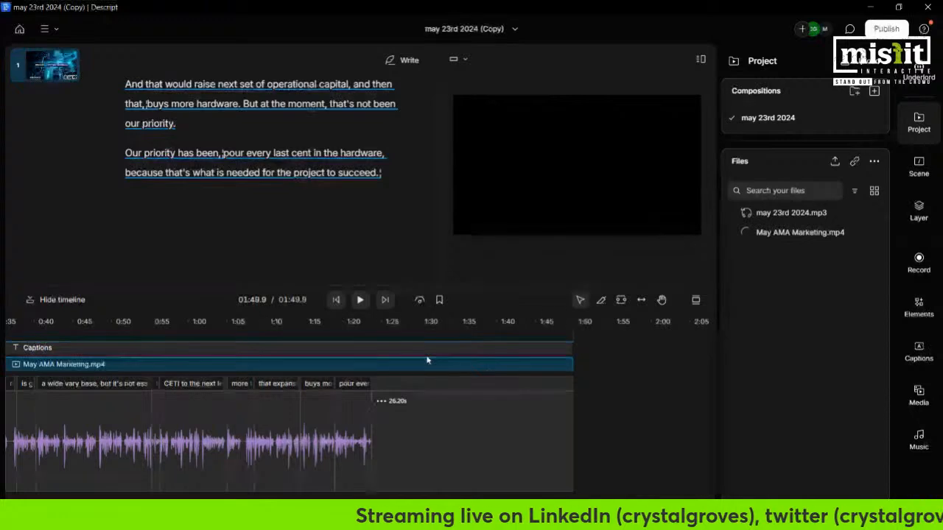
# - Scrub back through the ending and play the transition from the green page into the "Discover the Future of AI" page
pyautogui.click(497, 324)
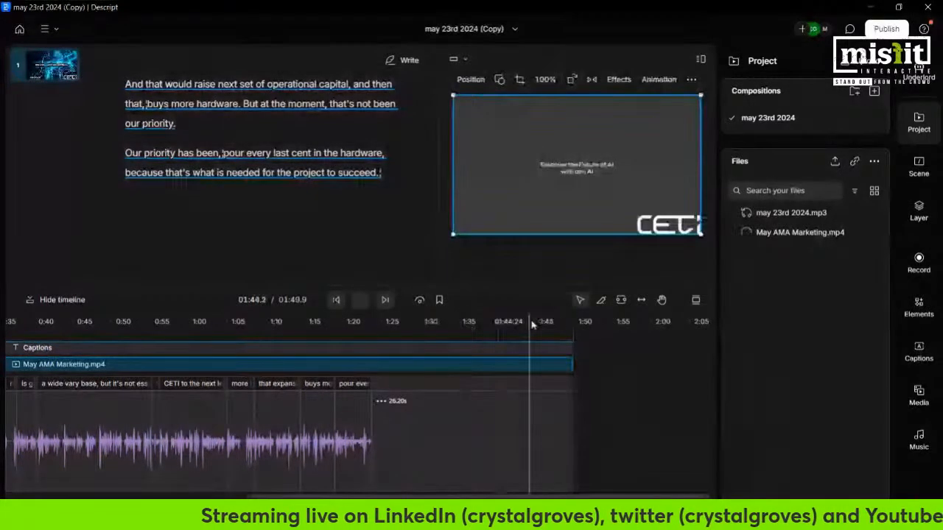
pyautogui.click(504, 324)
pyautogui.click(489, 326)
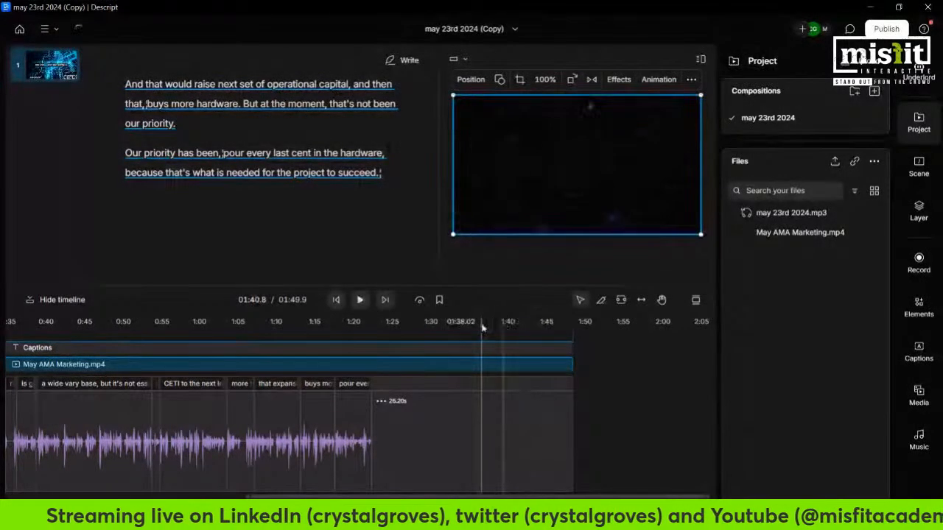
pyautogui.click(465, 327)
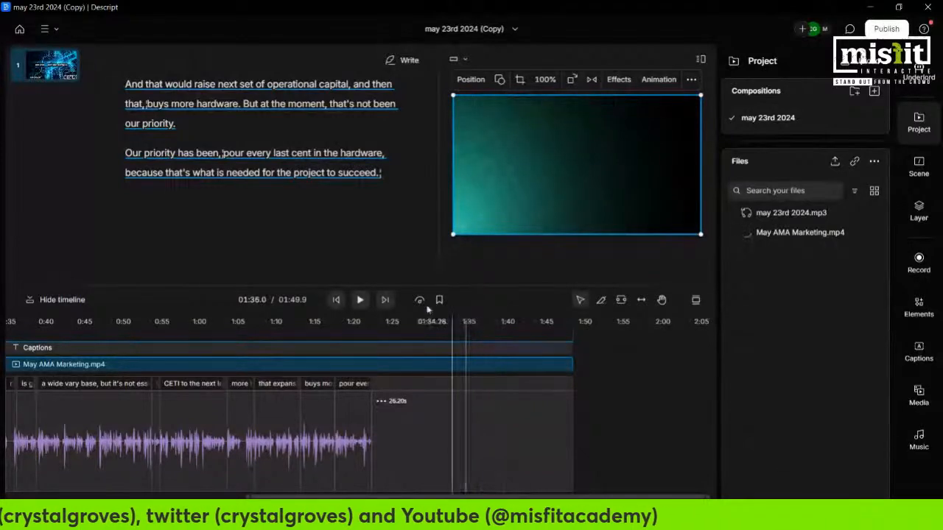
pyautogui.click(359, 299)
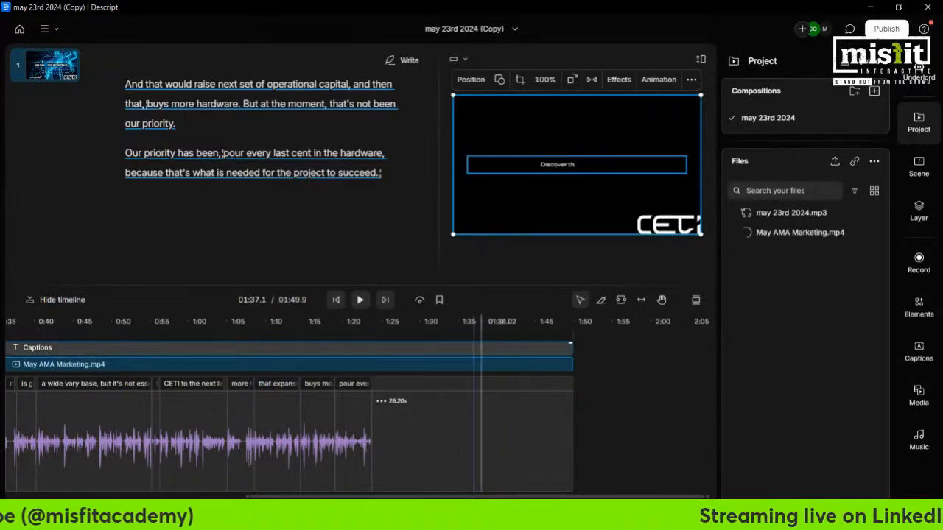
# - Switch to the CETI Static Graphics design in Canva and move the 10.2 s green page earlier in the timeline, to about 2:22
pyautogui.moveTo(638, 519)
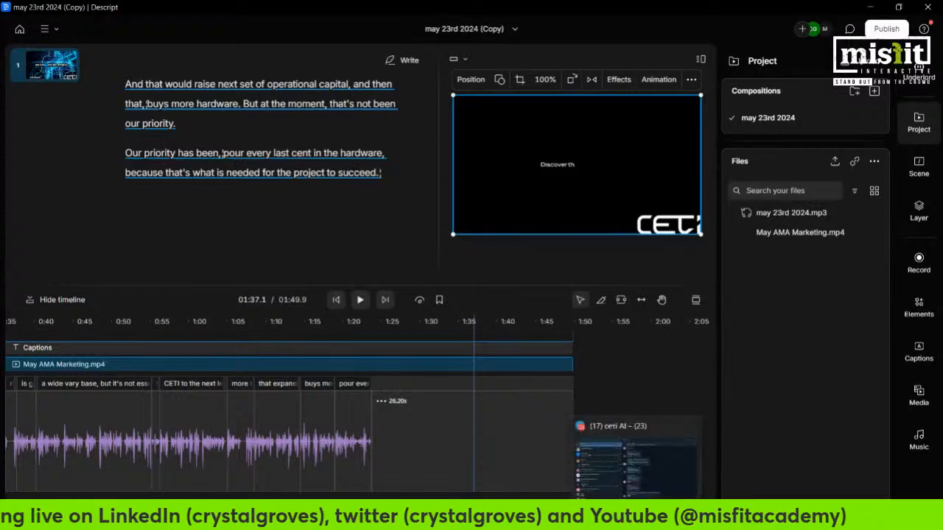
pyautogui.click(472, 519)
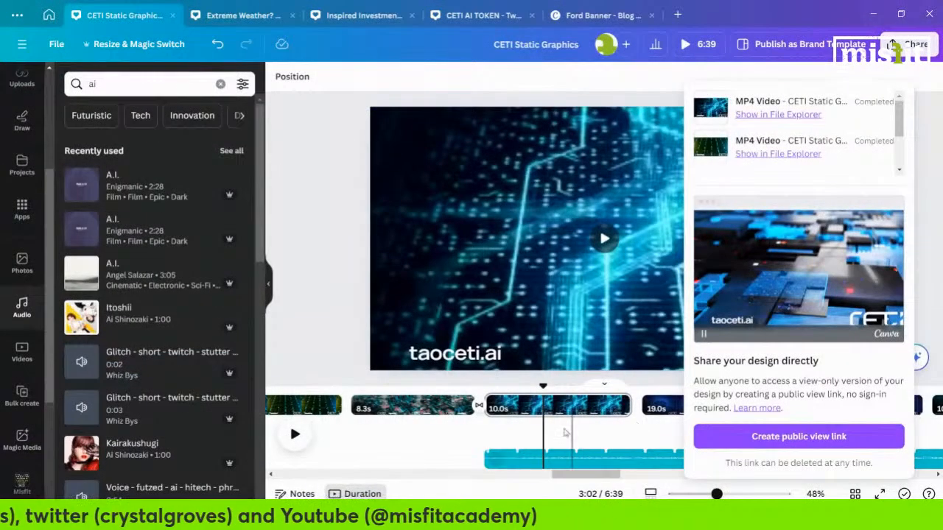
pyautogui.click(547, 378)
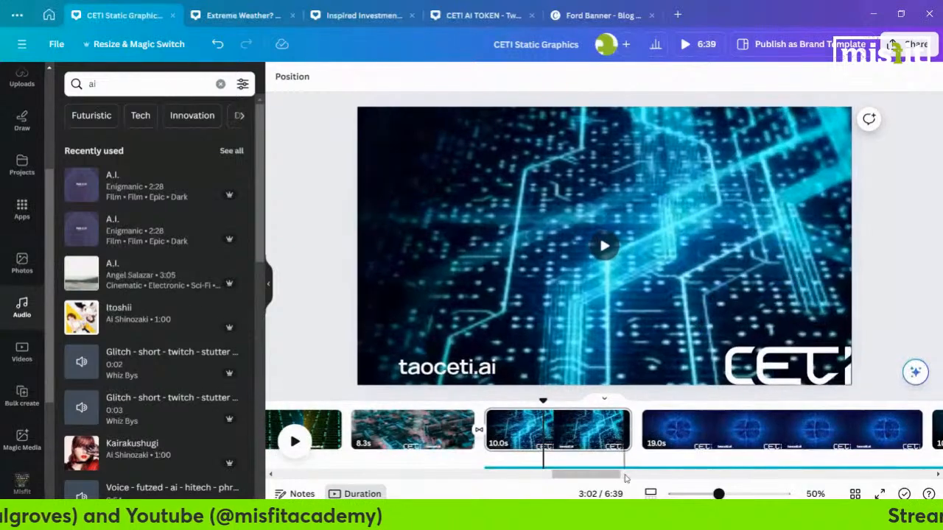
pyautogui.moveTo(600, 478); pyautogui.dragTo(695, 479)
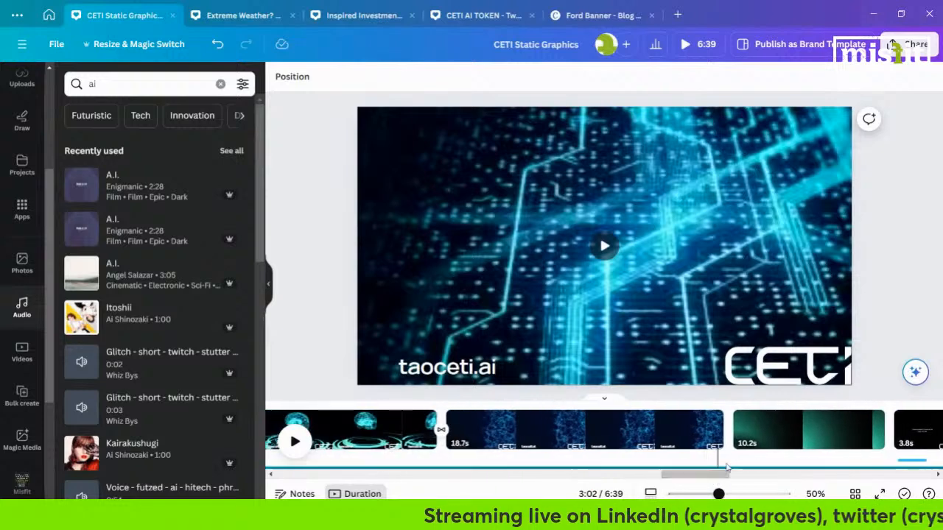
pyautogui.click(787, 445)
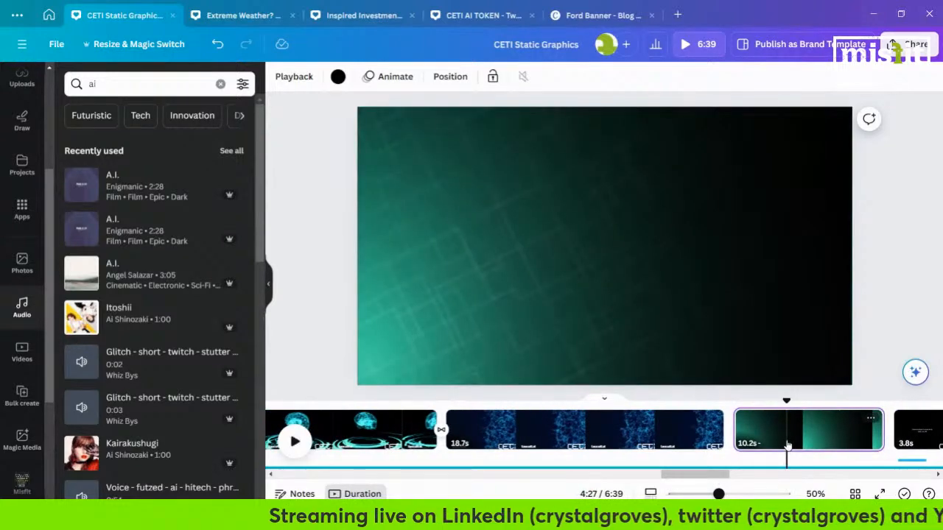
pyautogui.moveTo(810, 431); pyautogui.dragTo(313, 442)
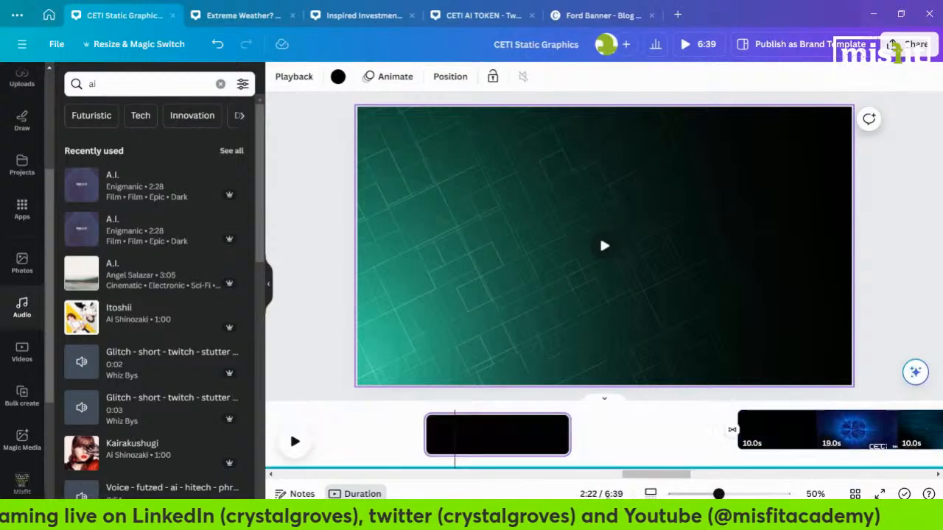
pyautogui.moveTo(497, 435); pyautogui.dragTo(609, 487)
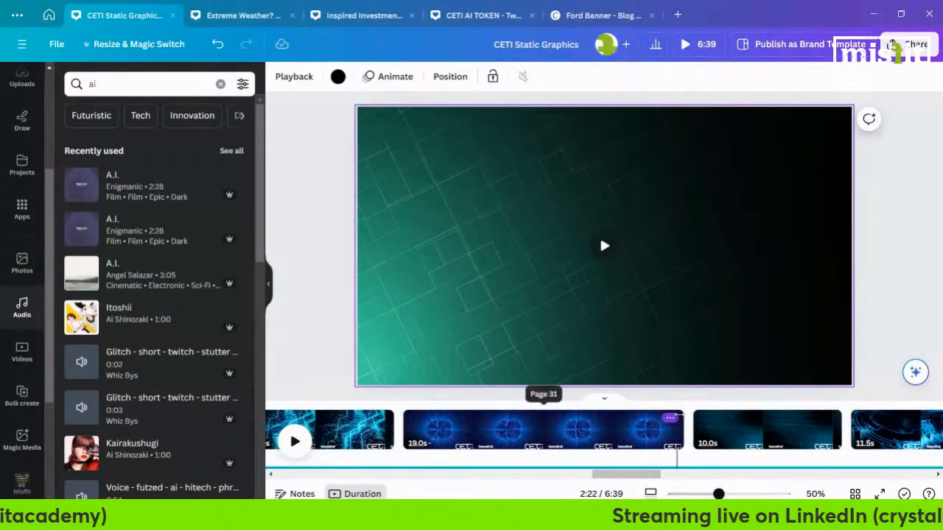
# - Shorten the blue brain page to 15.0 s and start the MP4 download of pages 29–37
pyautogui.moveTo(673, 417); pyautogui.dragTo(625, 419)
pyautogui.click(910, 44)
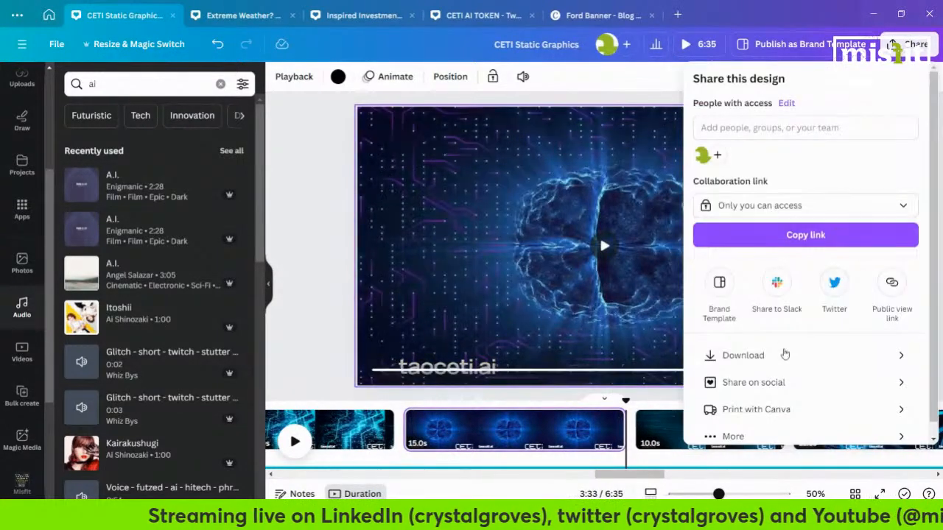
pyautogui.click(736, 354)
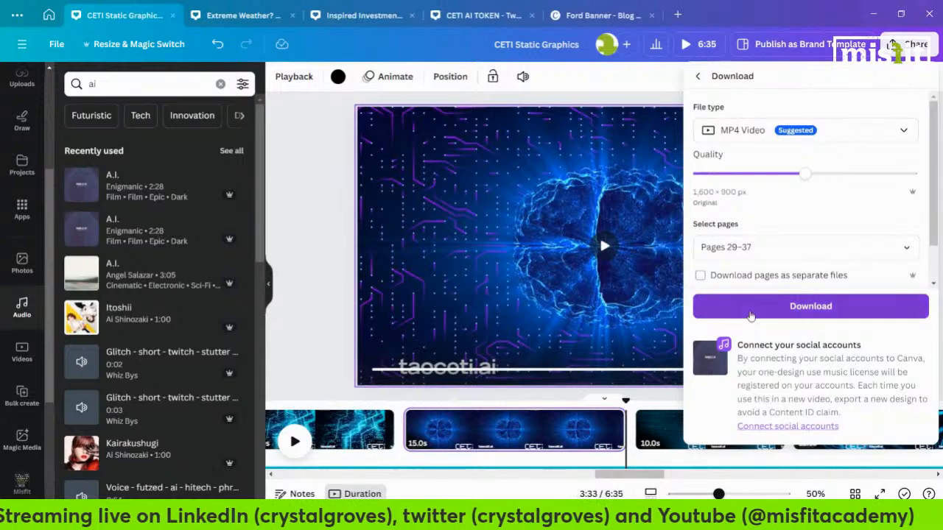
pyautogui.click(751, 309)
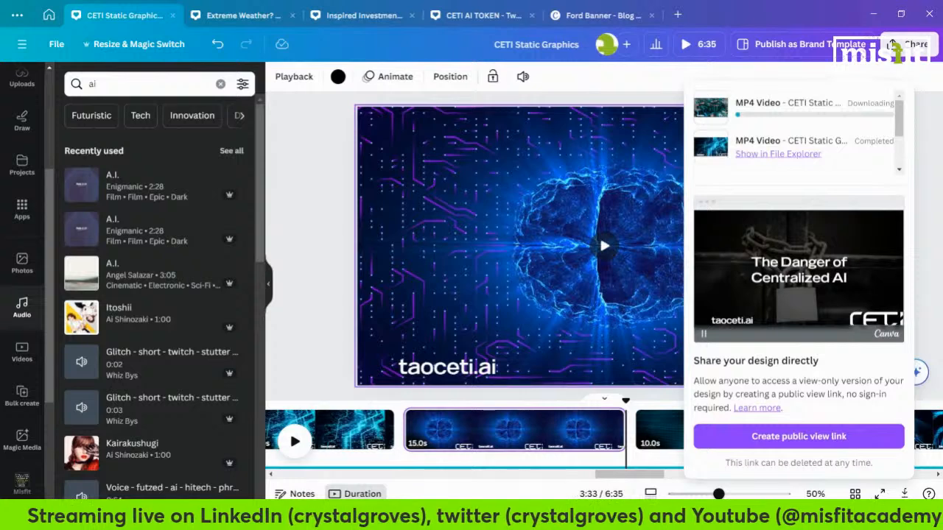
# - Switch to Descript, remove the May AMA Marketing.mp4 layer from the composition and put the cursor at the start of the script
pyautogui.click(698, 516)
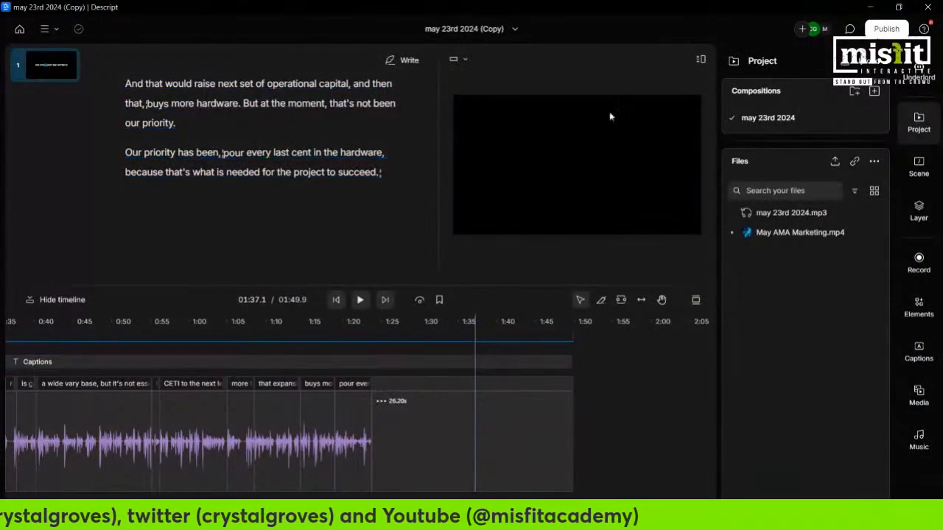
pyautogui.scroll(3, 171, 207)
pyautogui.scroll(5, 172, 207)
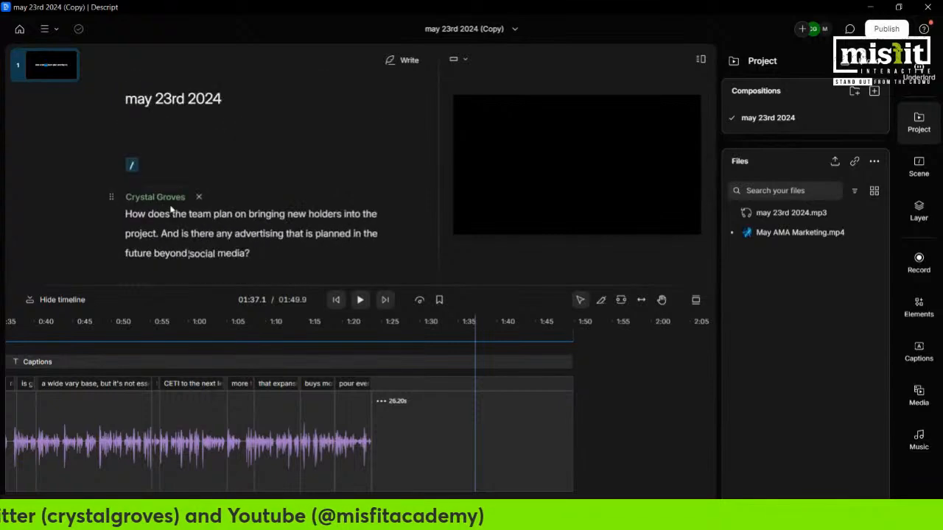
pyautogui.click(131, 214)
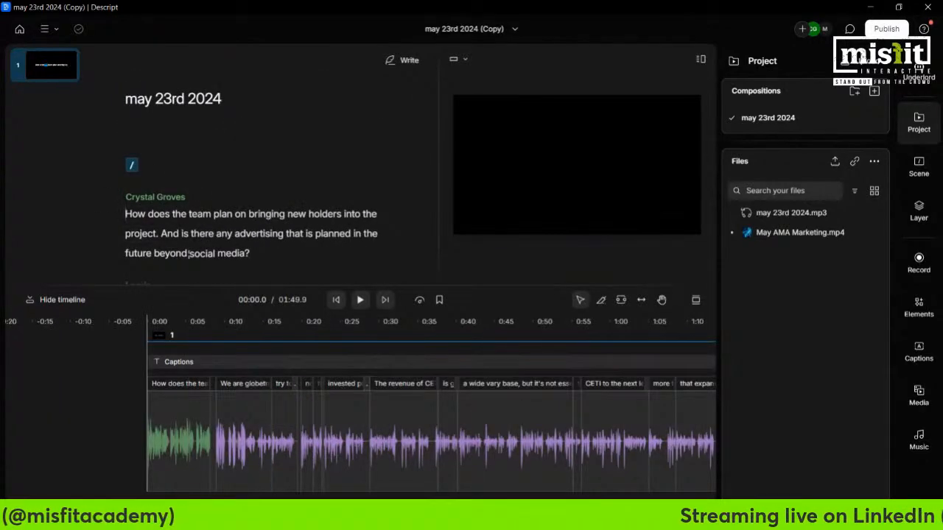
# - Back in Canva, save the exported MP4 over the existing May AMA Marketing file in the CETI Videos folder
pyautogui.hotkey('alt', 'Tab')
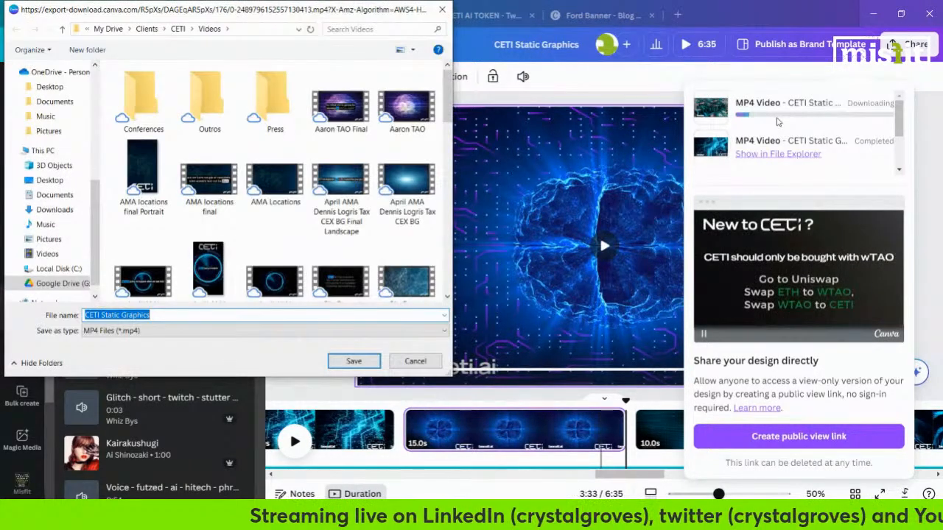
pyautogui.moveTo(446, 86); pyautogui.dragTo(473, 294)
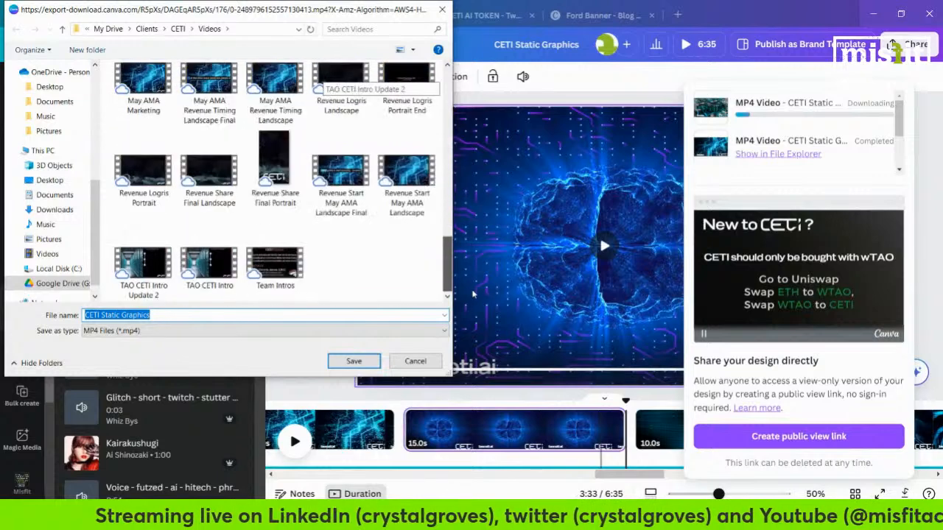
pyautogui.click(143, 85)
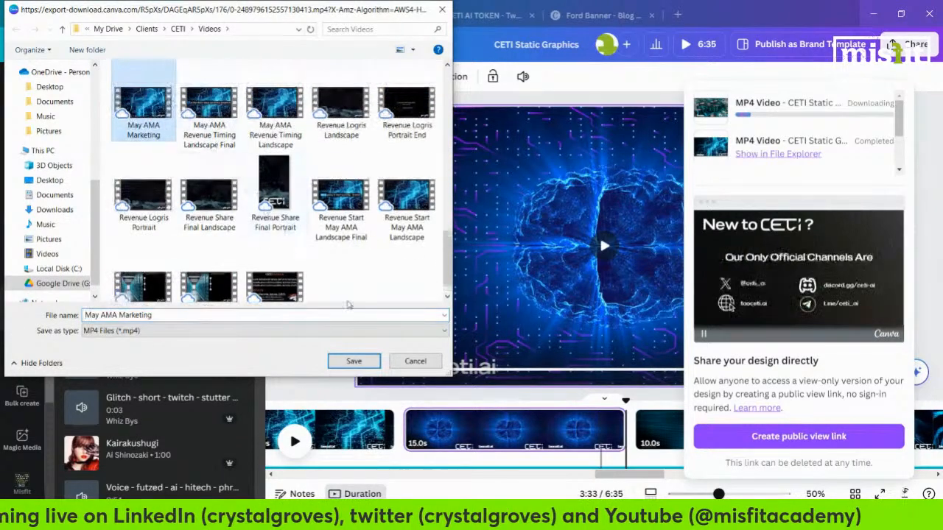
pyautogui.click(365, 363)
pyautogui.click(507, 264)
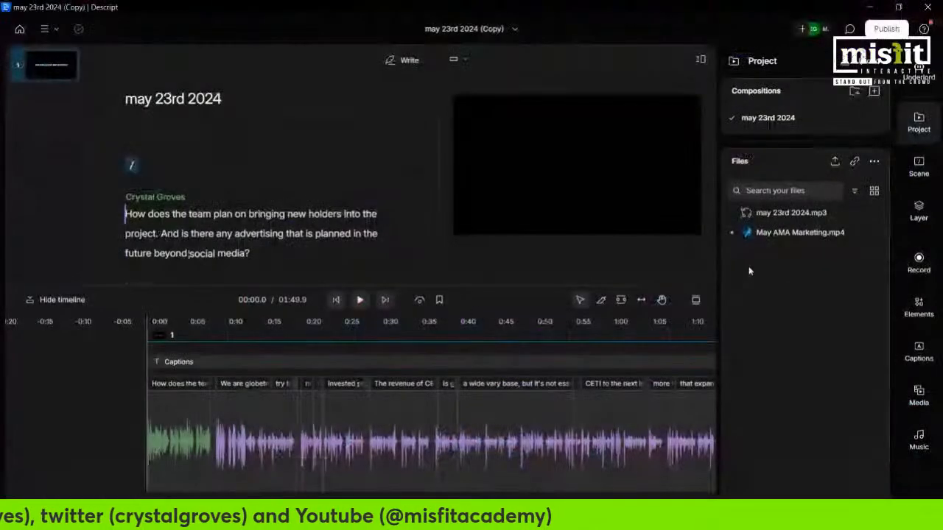
pyautogui.click(834, 160)
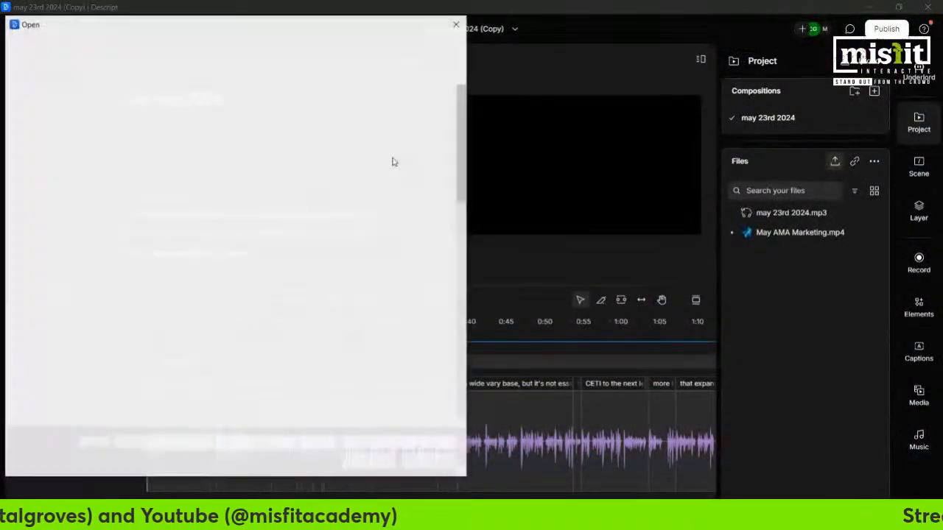
pyautogui.scroll(-10, 442, 107)
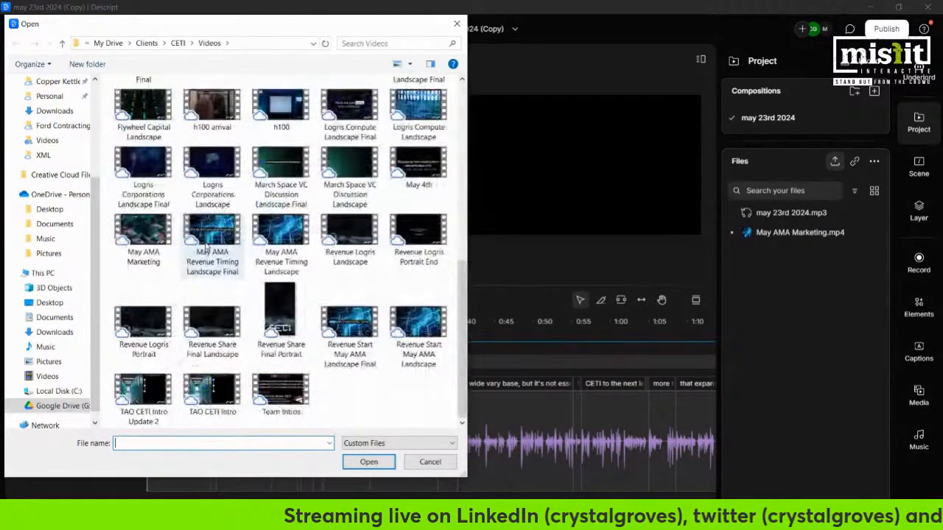
pyautogui.scroll(-10, 206, 247)
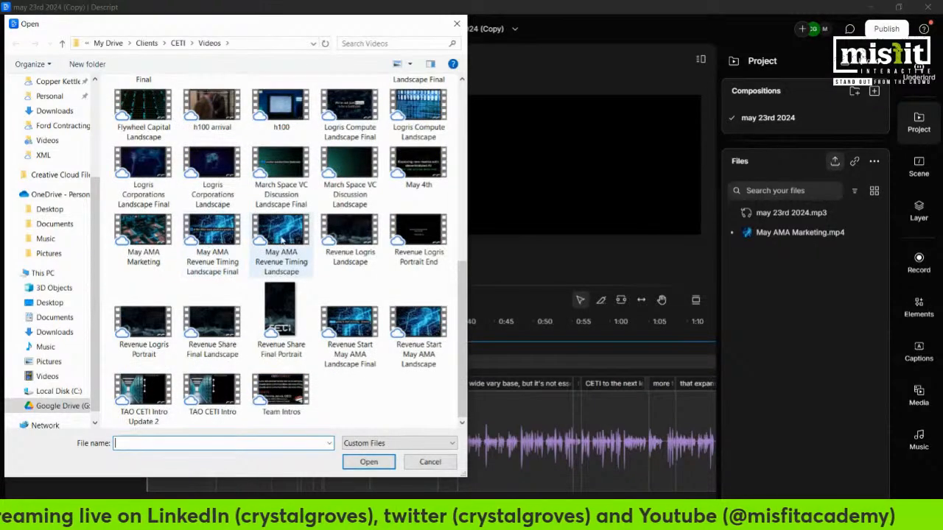
pyautogui.click(155, 243)
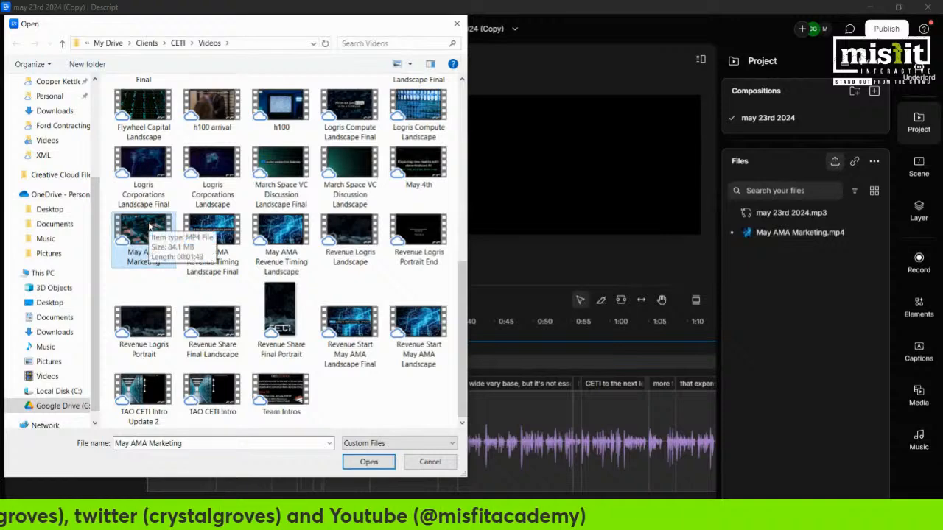
pyautogui.click(430, 464)
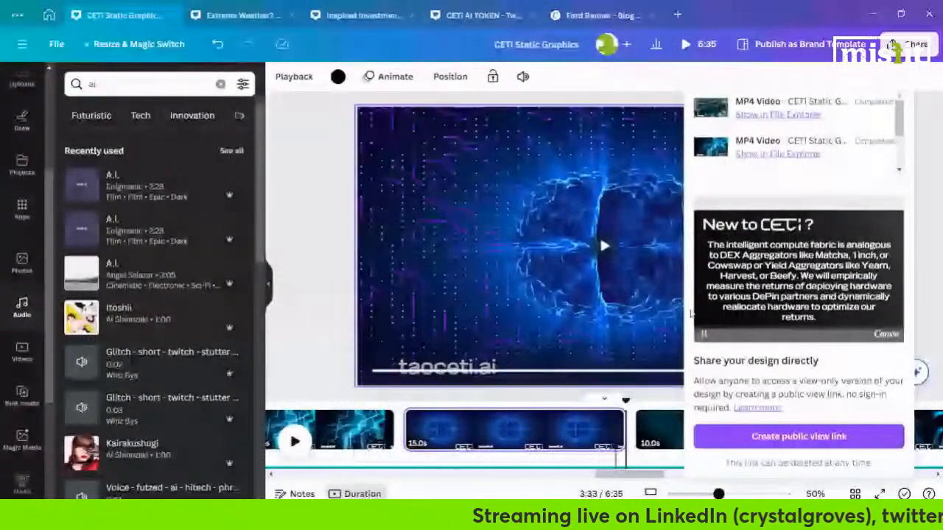
# - In the Canva design, trim the end of the background music to the end of the 9.7 s CETI logo page
pyautogui.click(691, 313)
pyautogui.hscroll(-3, 670, 457)
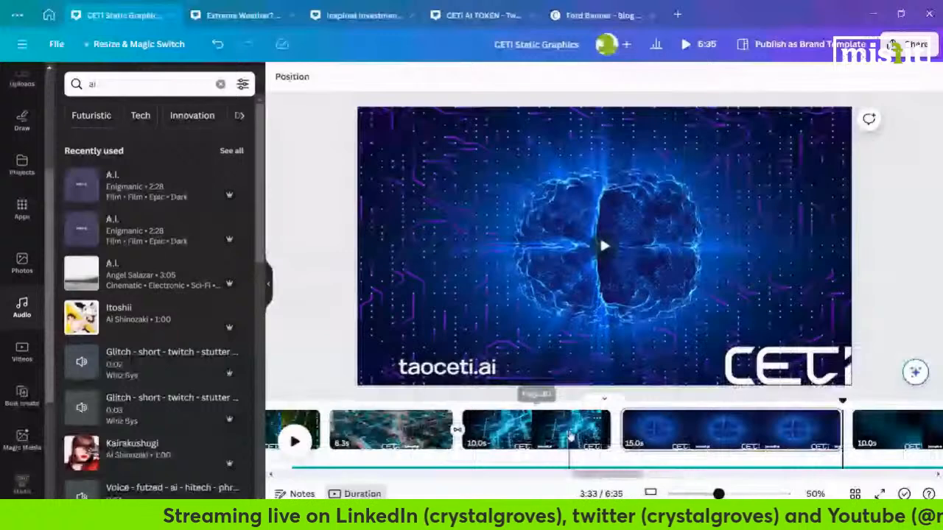
pyautogui.click(571, 437)
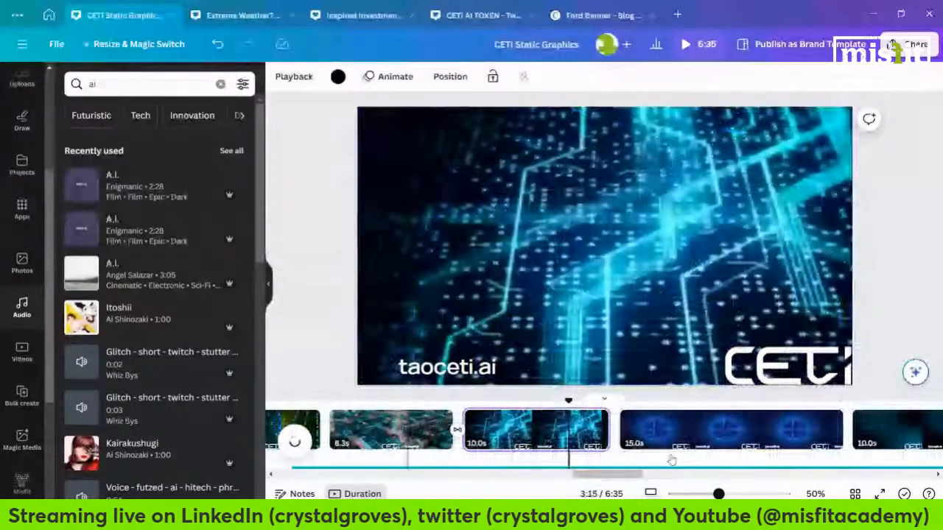
pyautogui.hscroll(5, 684, 461)
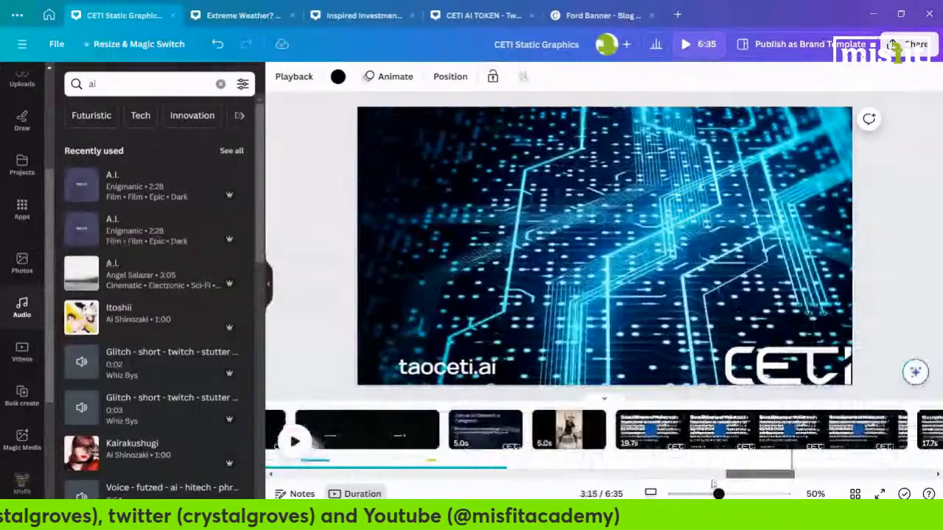
pyautogui.moveTo(713, 484); pyautogui.dragTo(704, 486)
pyautogui.click(759, 464)
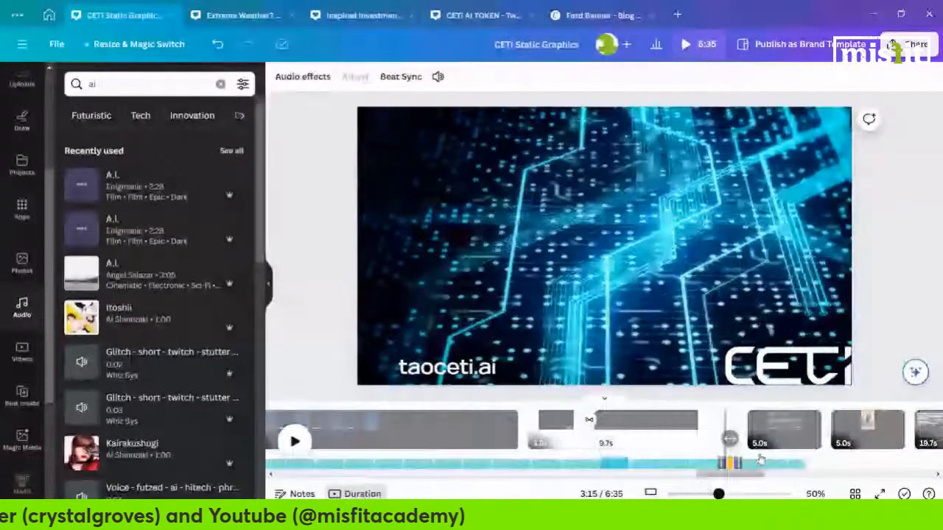
pyautogui.moveTo(802, 458); pyautogui.dragTo(743, 435)
# - Move the blue sound effect to the start of the 3.8 s "Discover" page and the yellow one to the CETI logo at about 4:38
pyautogui.click(619, 435)
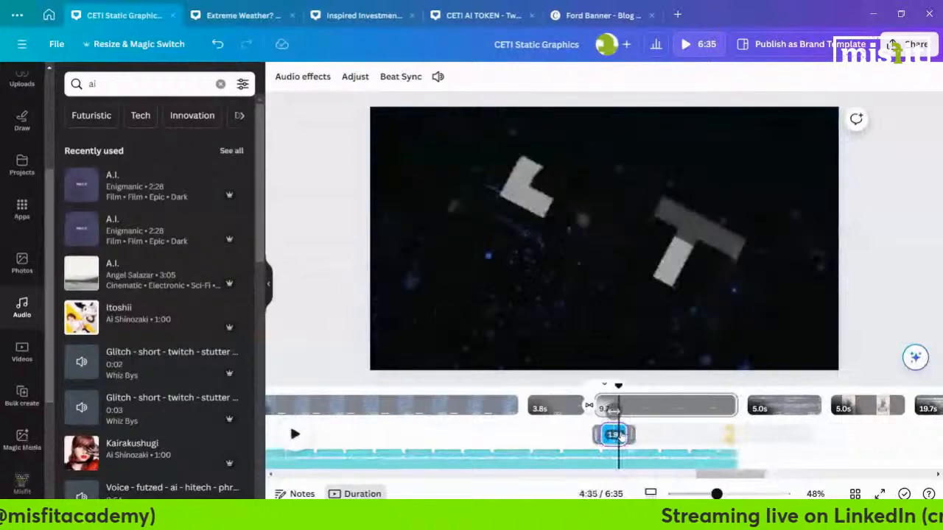
pyautogui.moveTo(620, 436); pyautogui.dragTo(549, 433)
pyautogui.click(737, 439)
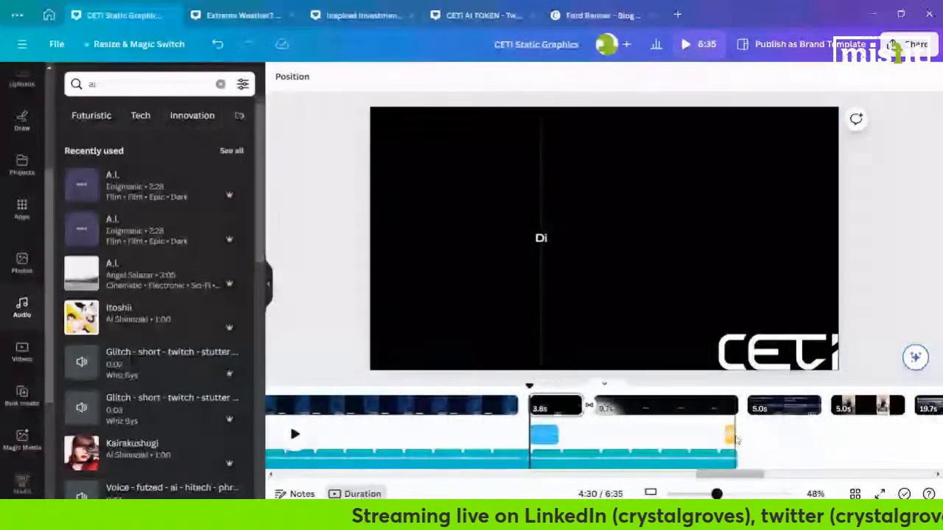
pyautogui.moveTo(736, 439); pyautogui.dragTo(668, 434)
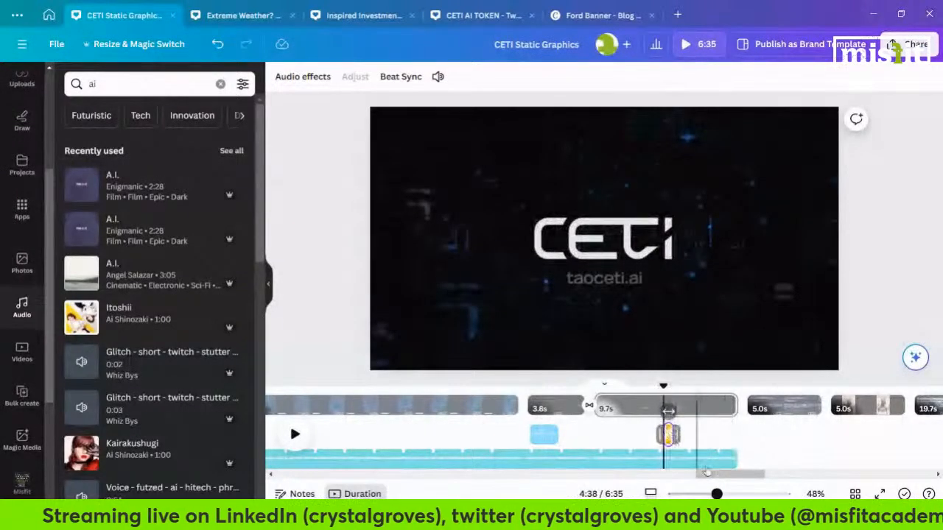
# - Move the background music to start with the 10.0 s circuit page at 3:08 and trim its end to 4:43
pyautogui.moveTo(741, 475); pyautogui.dragTo(612, 490)
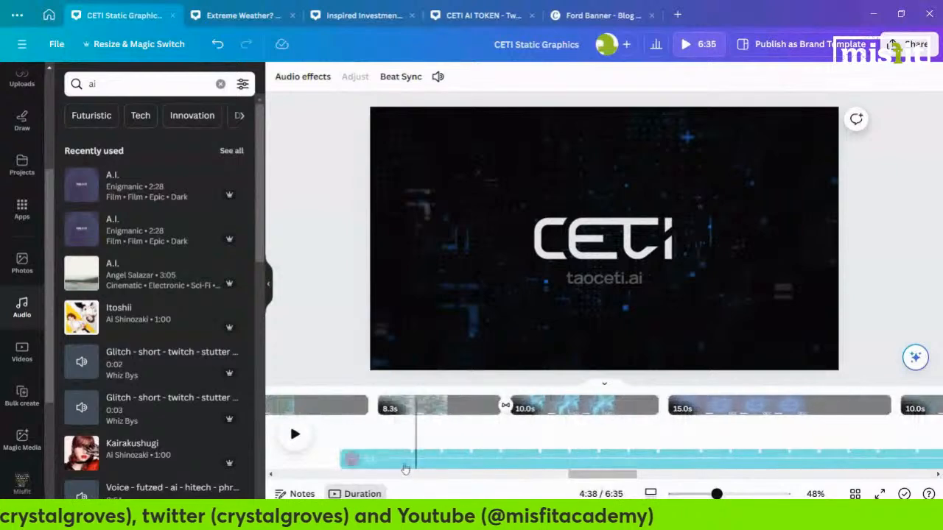
pyautogui.moveTo(342, 462); pyautogui.dragTo(347, 463)
pyautogui.moveTo(587, 461); pyautogui.dragTo(760, 458)
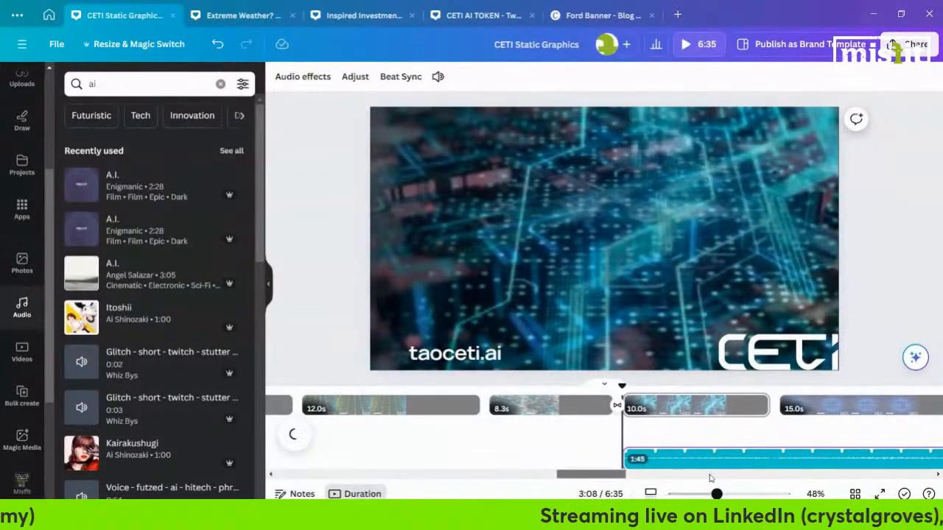
pyautogui.moveTo(619, 478); pyautogui.dragTo(573, 458)
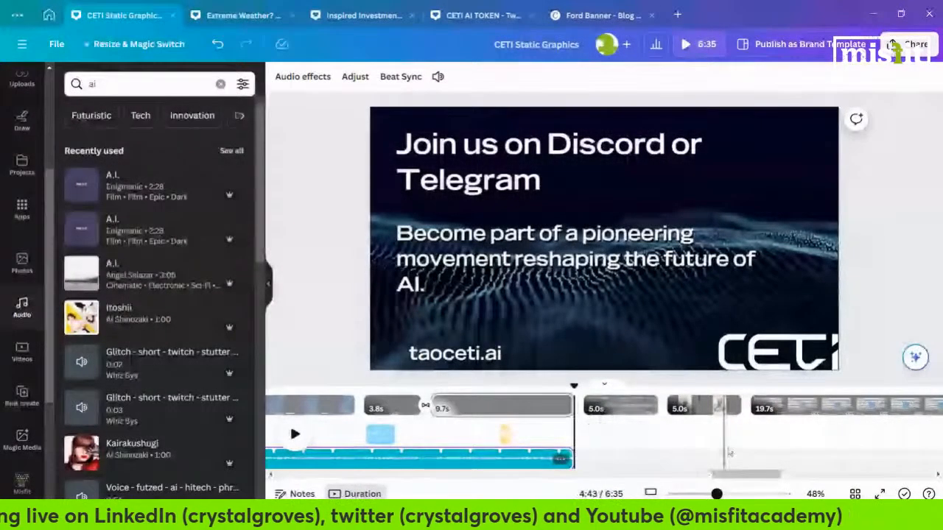
pyautogui.moveTo(743, 474); pyautogui.dragTo(598, 482)
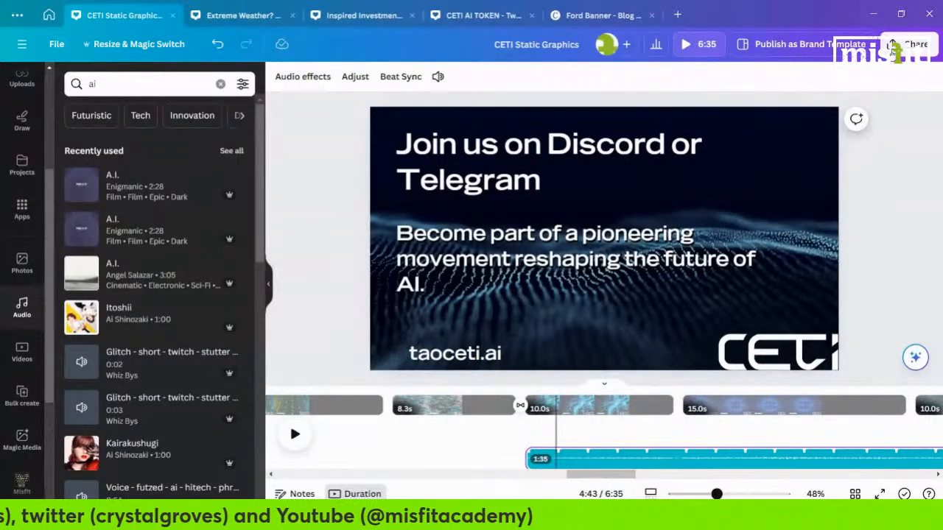
# - Exclude page 29 from the page selection and download pages 30–37 as a single MP4 video
pyautogui.click(902, 46)
pyautogui.click(774, 355)
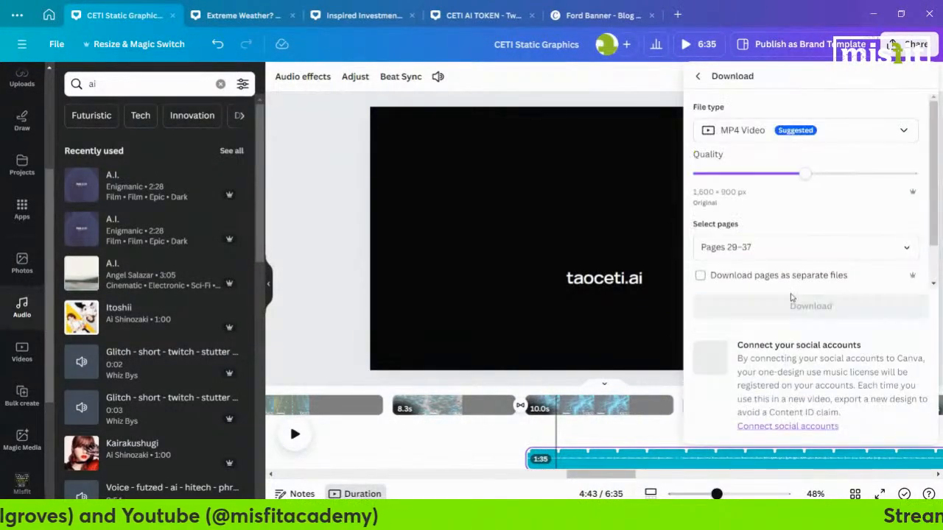
pyautogui.click(786, 246)
pyautogui.scroll(-10, 843, 352)
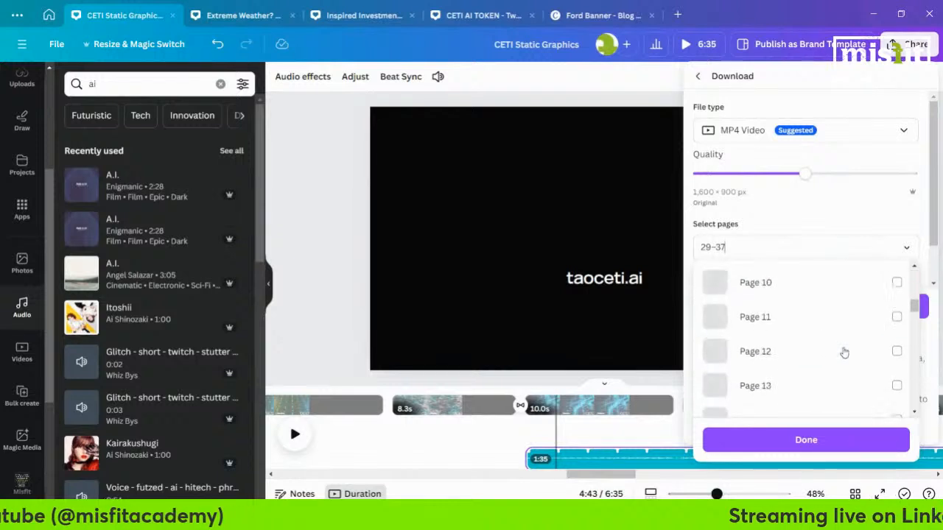
pyautogui.scroll(-4, 840, 348)
pyautogui.scroll(2, 823, 312)
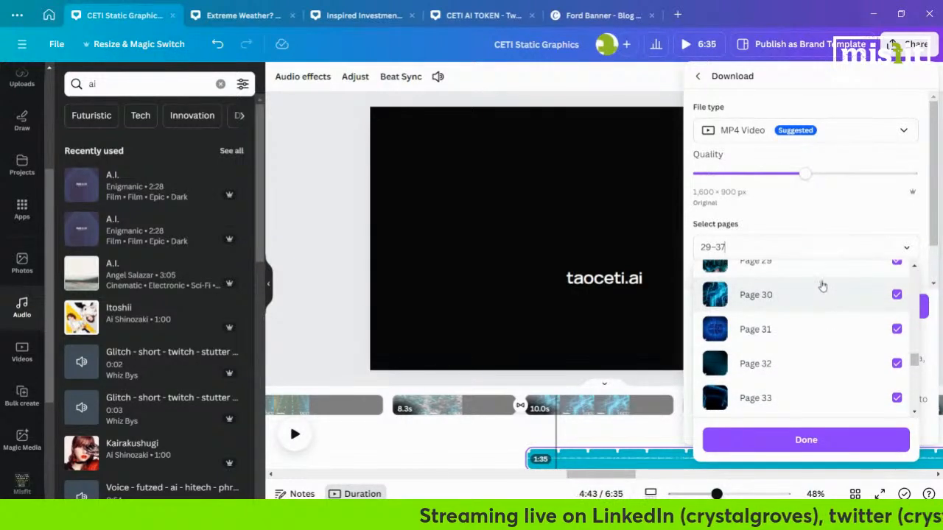
pyautogui.click(818, 268)
pyautogui.scroll(-2, 822, 314)
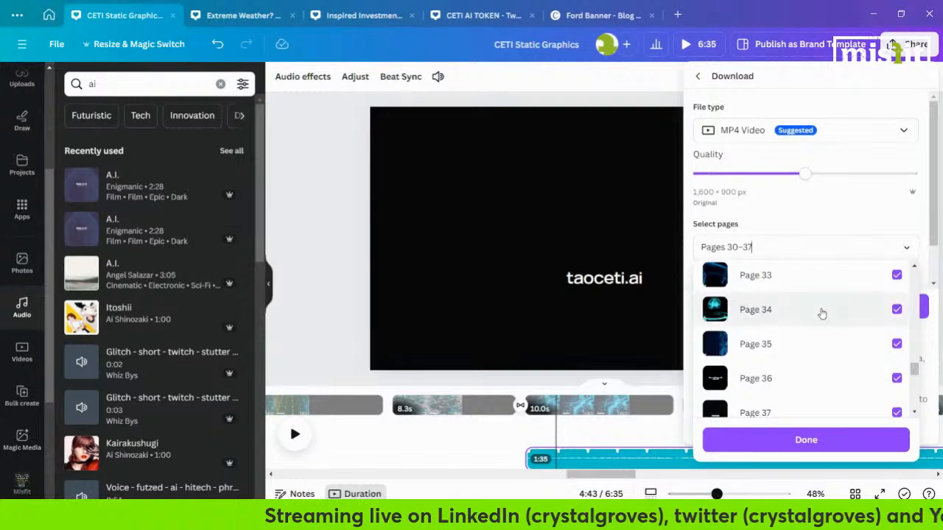
pyautogui.scroll(-1, 818, 354)
pyautogui.click(824, 440)
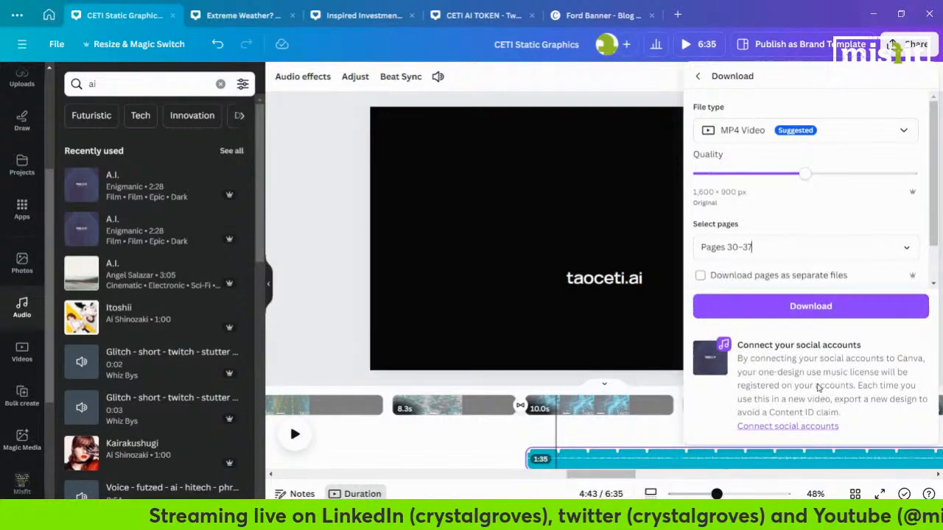
pyautogui.click(806, 317)
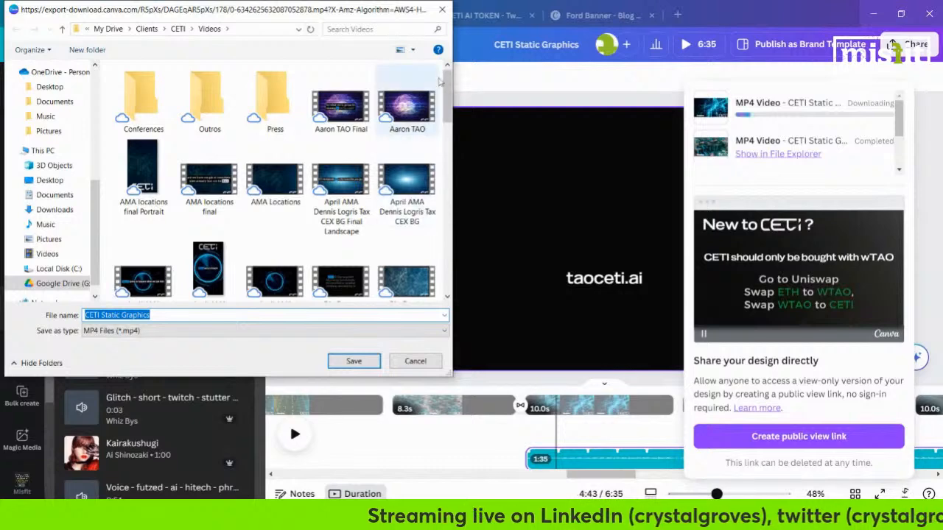
# - Save the exported video over the existing May AMA Marketing MP4 in the CETI Videos folder
pyautogui.scroll(-5, 444, 212)
pyautogui.moveTo(457, 157); pyautogui.dragTo(457, 212)
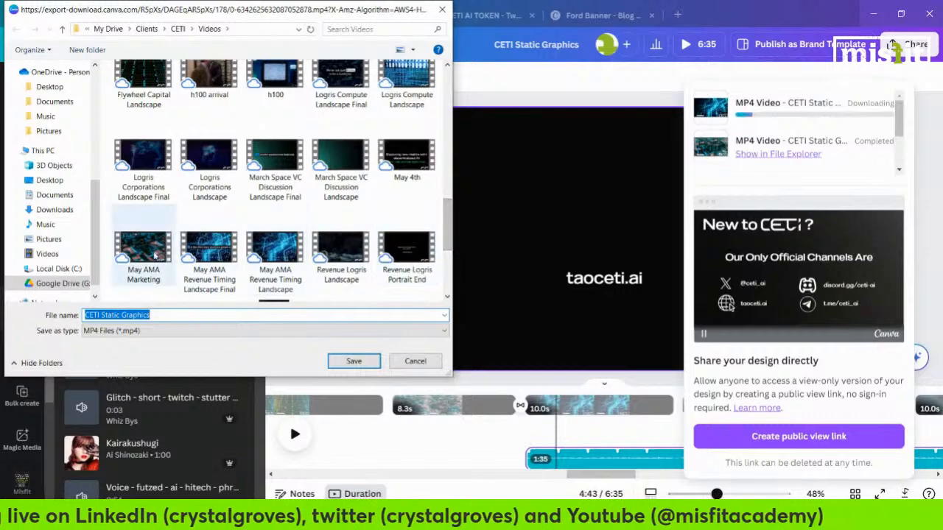
pyautogui.click(143, 254)
pyautogui.click(348, 361)
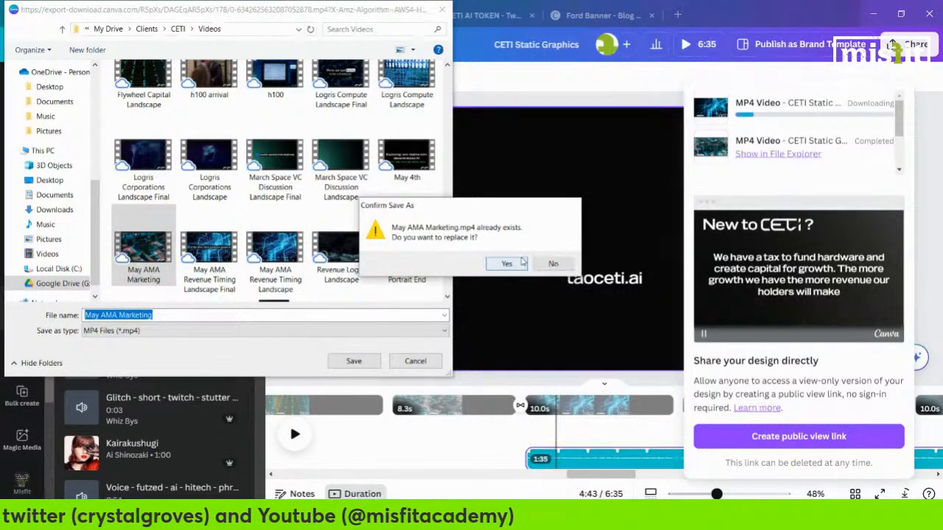
pyautogui.click(521, 262)
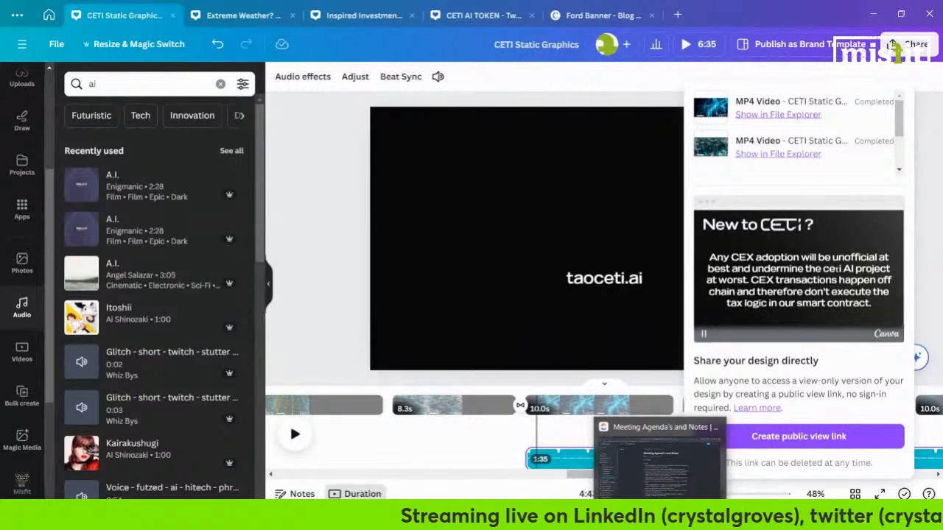
# - Switch to Descript, import the re-exported May AMA Marketing video from the CETI Videos folder and add it as a new layer
pyautogui.click(682, 517)
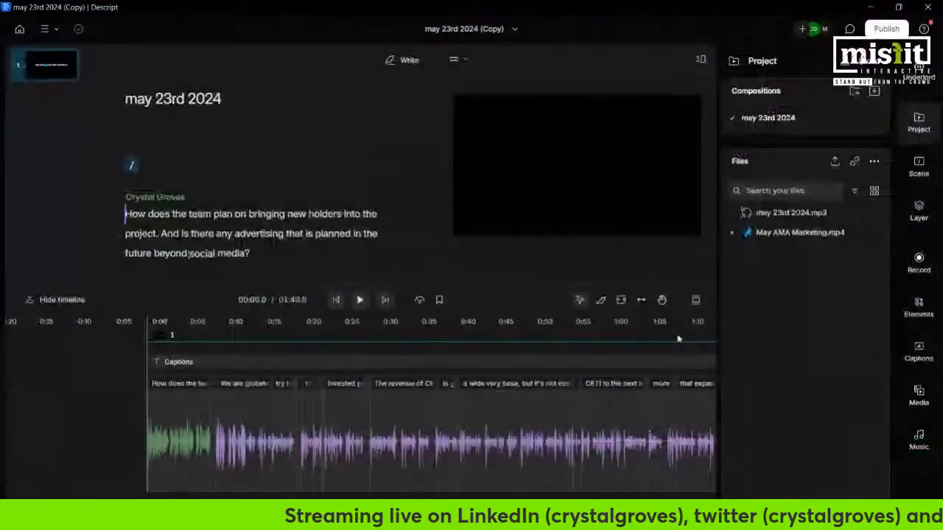
pyautogui.click(834, 164)
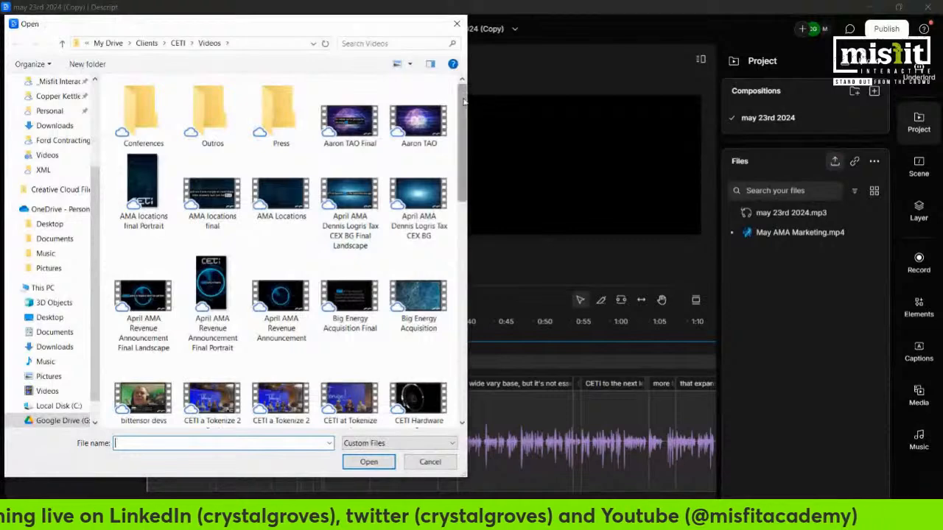
pyautogui.moveTo(463, 96); pyautogui.dragTo(458, 269)
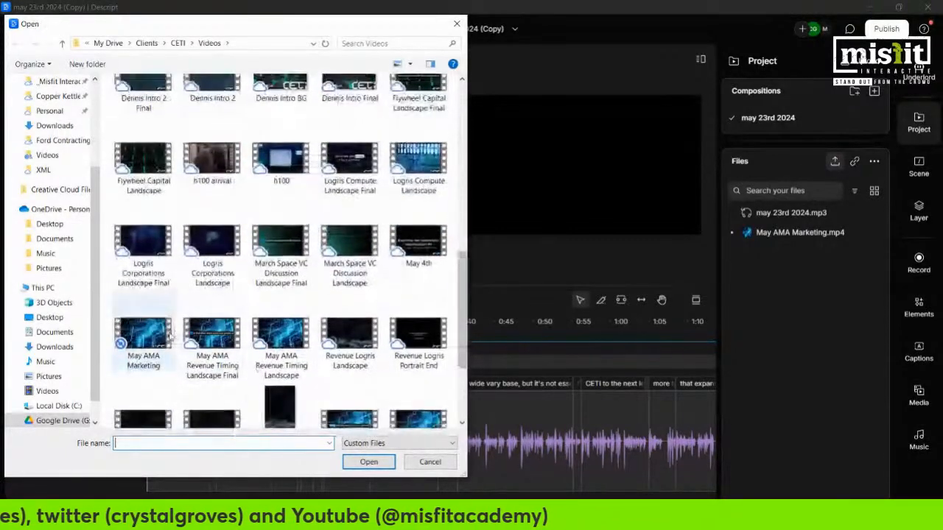
pyautogui.click(143, 340)
pyautogui.click(375, 468)
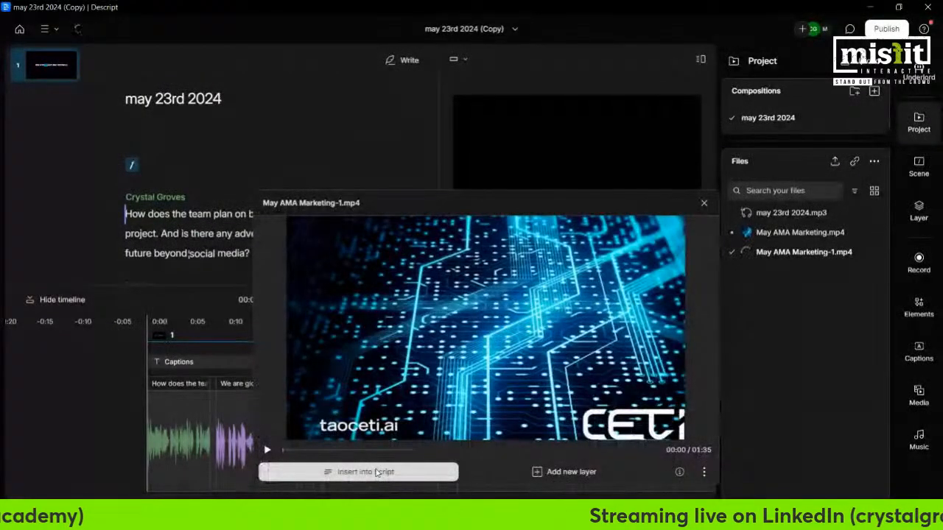
pyautogui.click(564, 473)
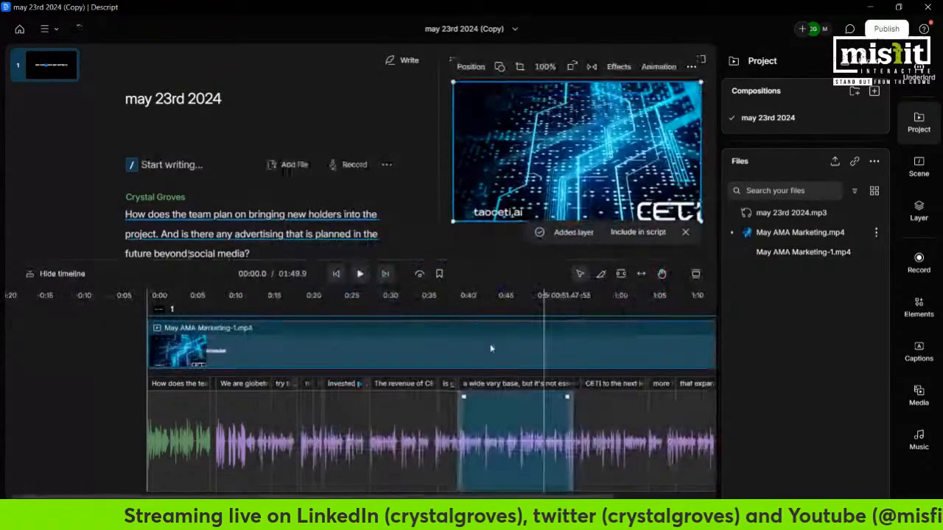
# - Send the May AMA Marketing-1.mp4 layer to the back, behind the captions
pyautogui.rightClick(555, 167)
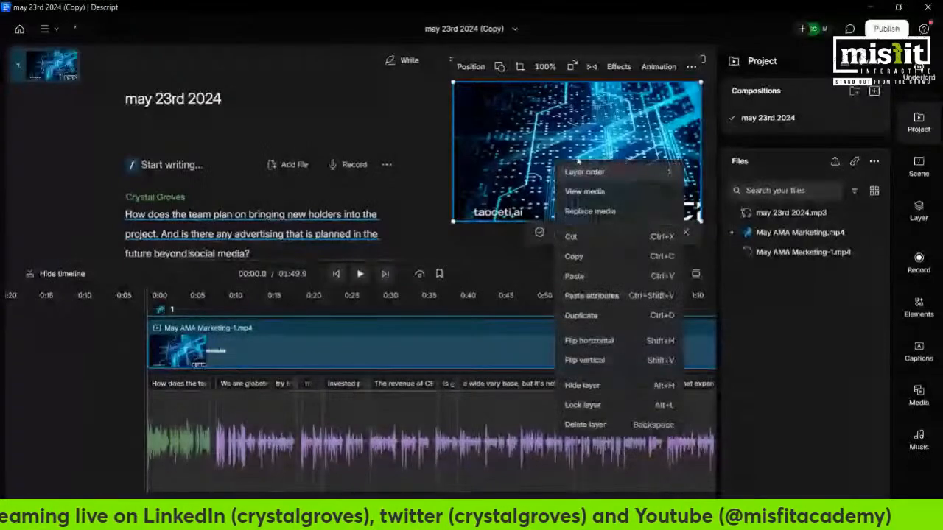
pyautogui.moveTo(595, 173)
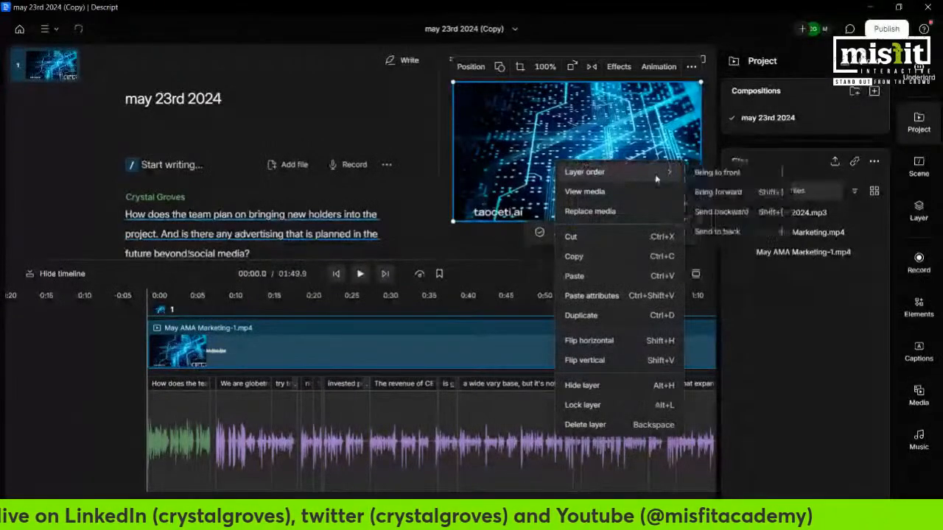
pyautogui.click(736, 233)
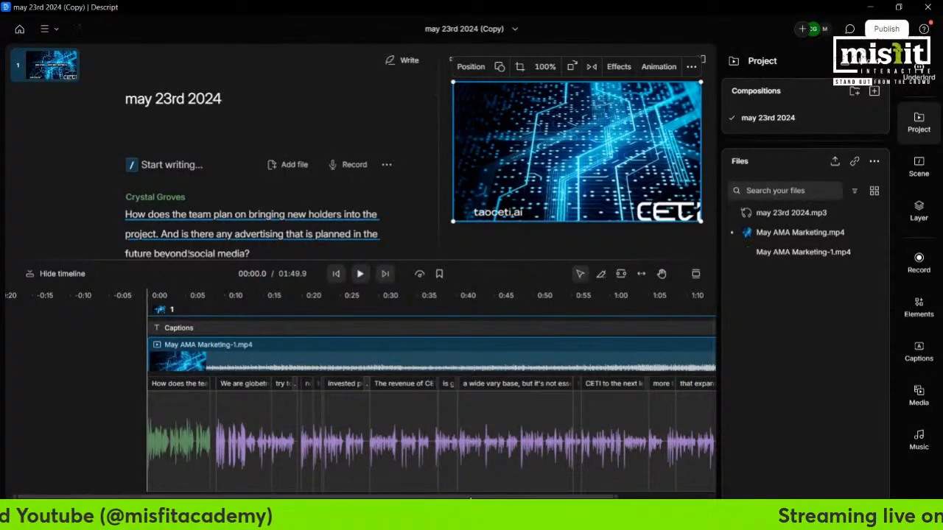
# - Shorten the trailing gap after the speech to 11.78 s so the composition ends with the May AMA Marketing-1.mp4 layer
pyautogui.click(679, 498)
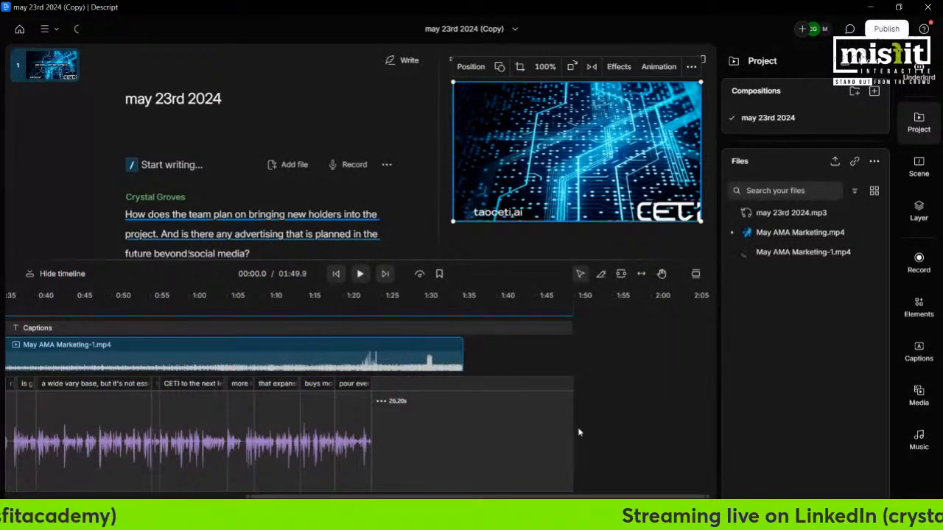
pyautogui.click(499, 345)
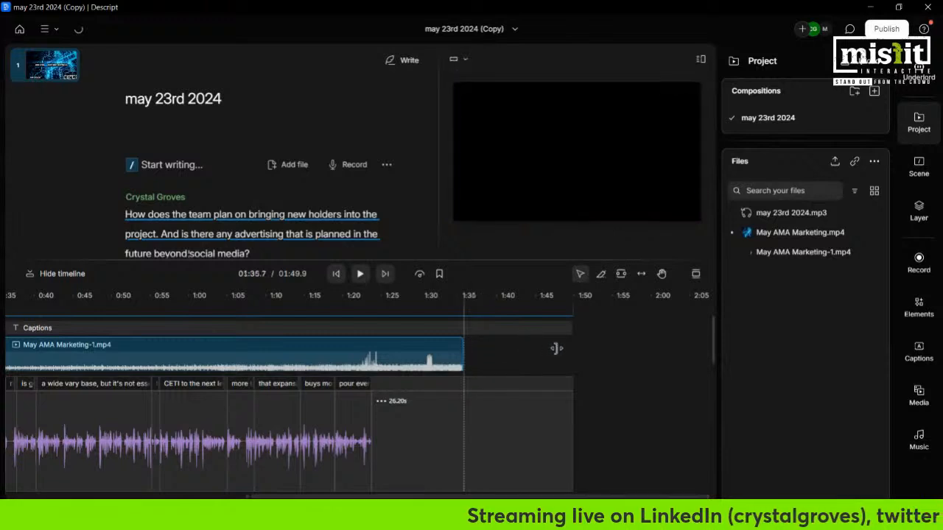
pyautogui.moveTo(574, 412); pyautogui.dragTo(462, 414)
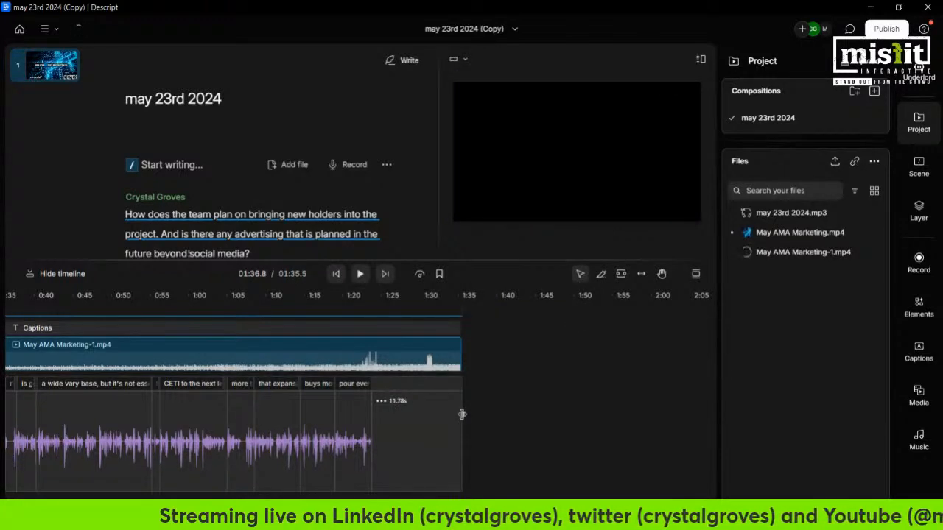
# - Play the composition from about 1:21 to check how the end of the speech lines up with the "Discover" page
pyautogui.click(348, 315)
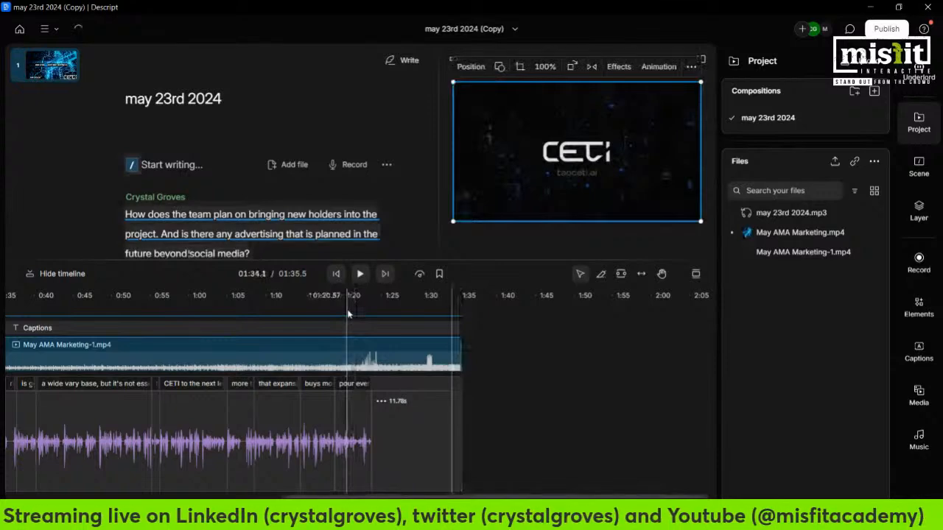
pyautogui.hscroll(-2, 349, 314)
pyautogui.click(464, 312)
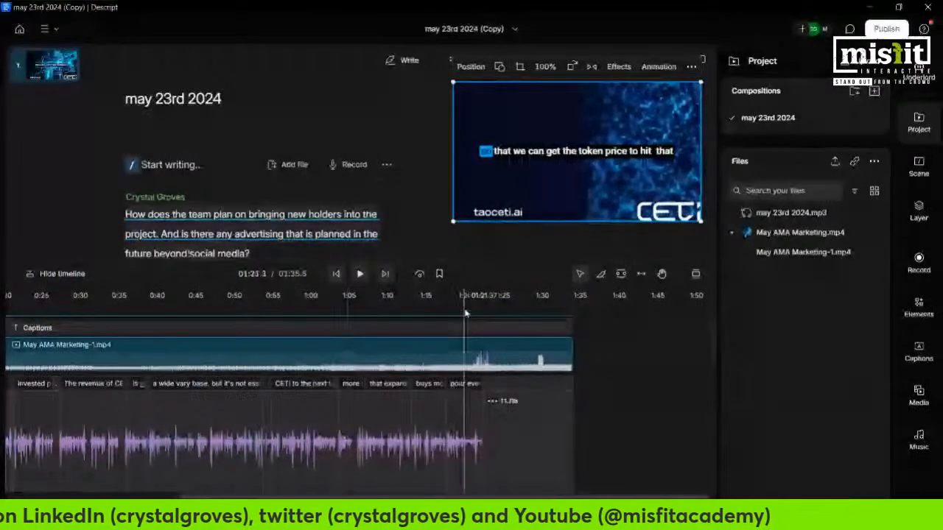
pyautogui.click(361, 274)
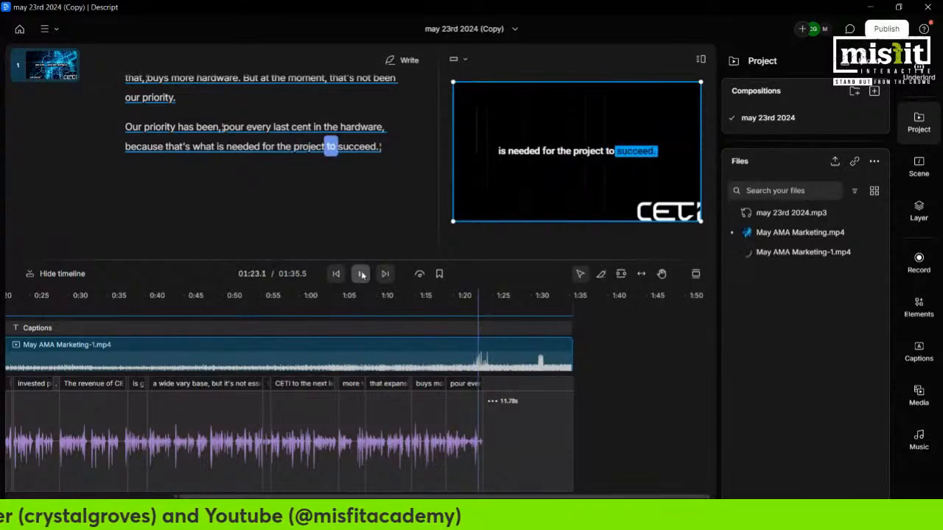
pyautogui.click(361, 273)
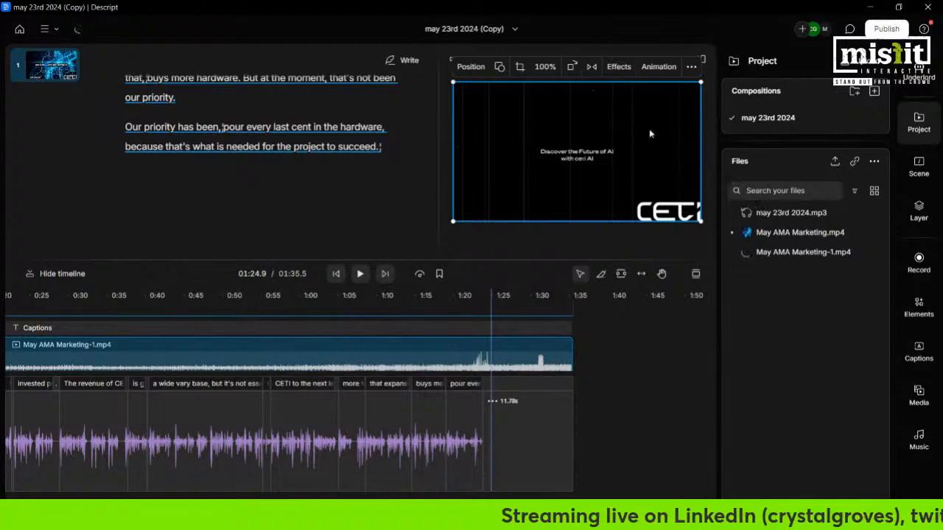
pyautogui.press('Delete')
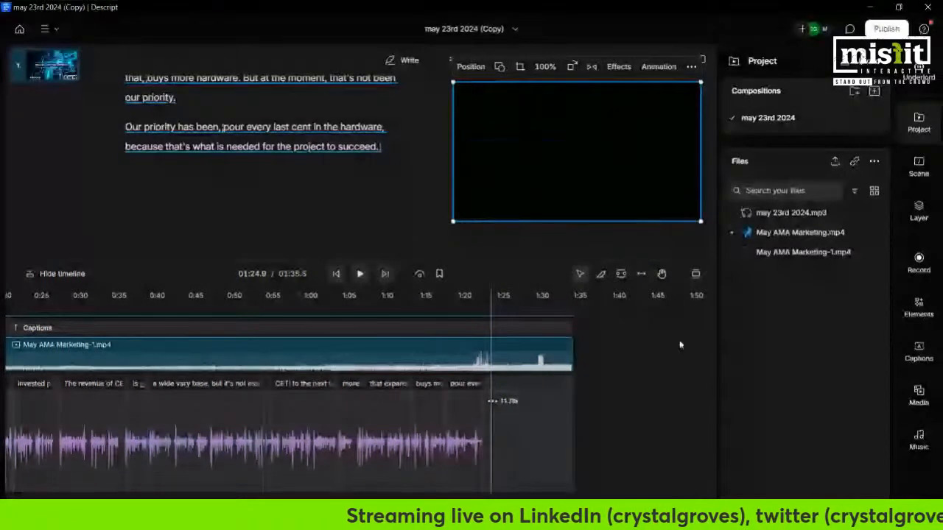
# - Switch back to Canva and lengthen the 15.0 s blue brain page by about 2 s
pyautogui.hotkey('alt', 'Tab')
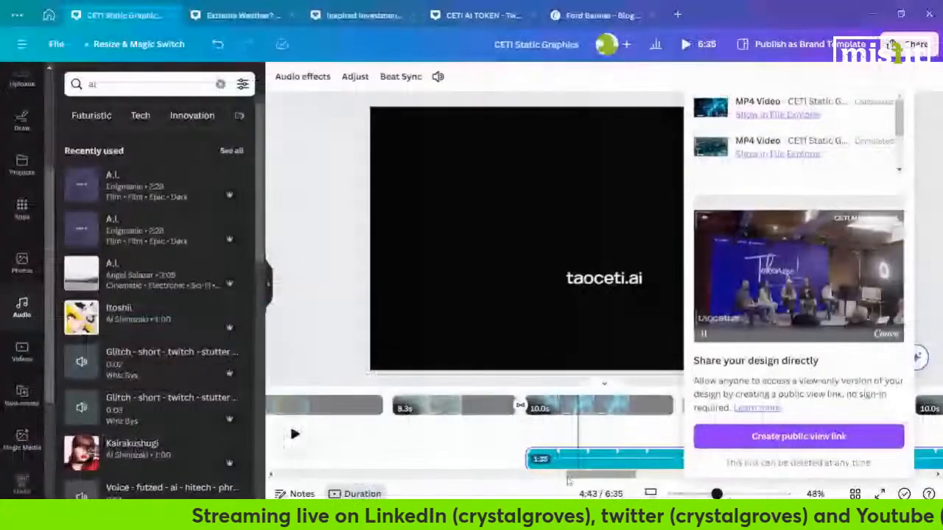
pyautogui.click(646, 477)
pyautogui.moveTo(646, 477); pyautogui.dragTo(607, 486)
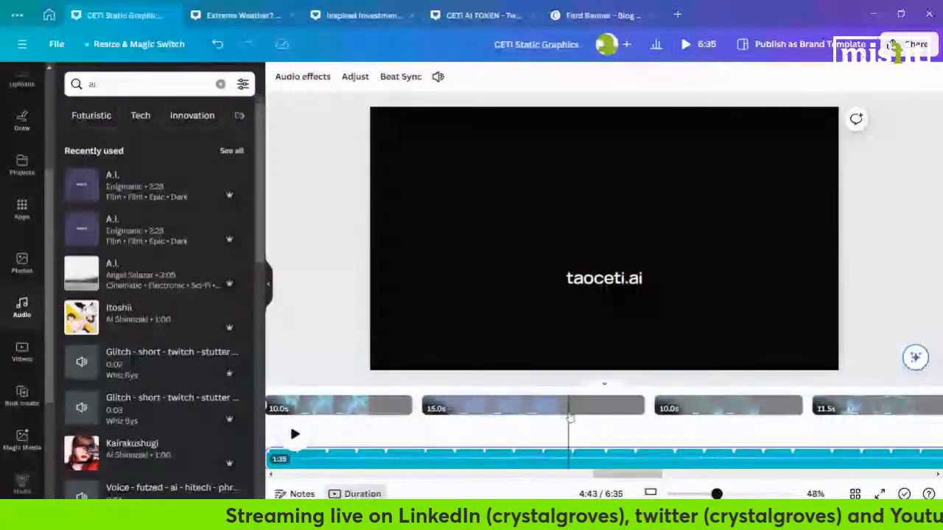
pyautogui.click(568, 414)
pyautogui.moveTo(643, 410); pyautogui.dragTo(673, 414)
# - Realign the audio: music end to the 9.7 s page's end, blue effect to the "Discover" page at 4:32, yellow one to the CETI logo at 4:41
pyautogui.moveTo(632, 475); pyautogui.dragTo(727, 477)
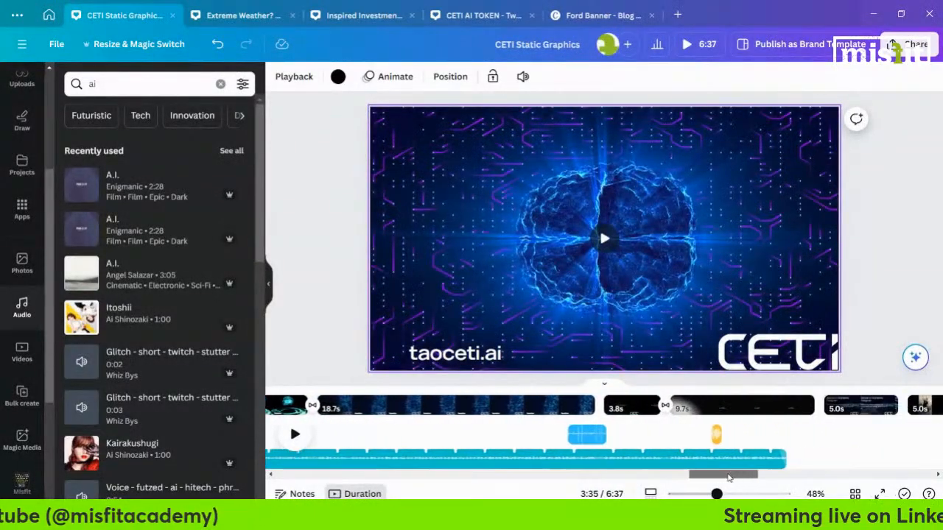
pyautogui.moveTo(785, 458); pyautogui.dragTo(818, 458)
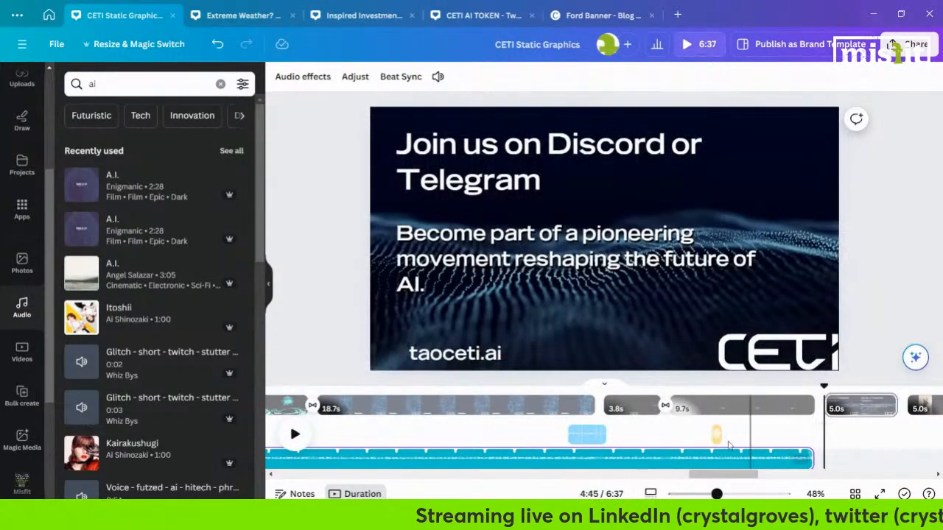
pyautogui.moveTo(588, 433); pyautogui.dragTo(624, 434)
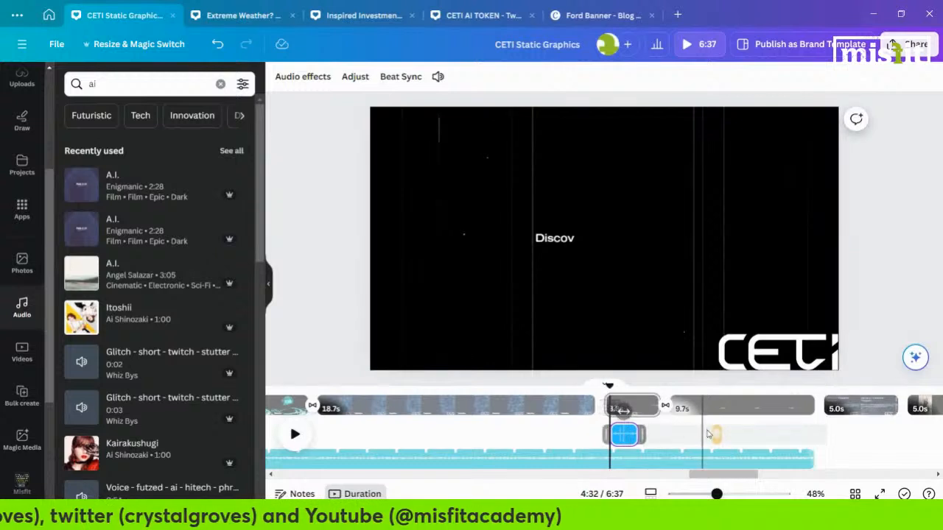
pyautogui.moveTo(711, 435); pyautogui.dragTo(751, 435)
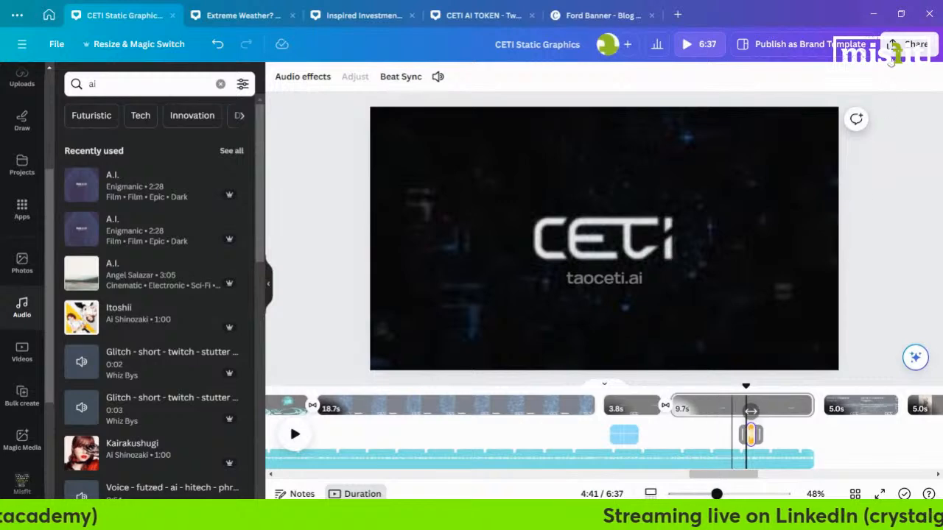
# - Download pages 30–37 of the retimed design again as an MP4 video
pyautogui.click(911, 44)
pyautogui.click(755, 354)
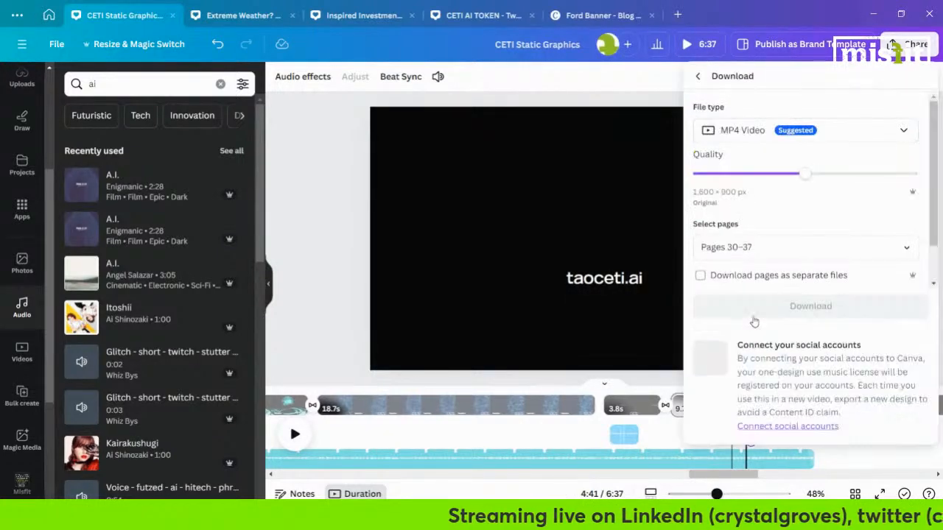
pyautogui.click(760, 305)
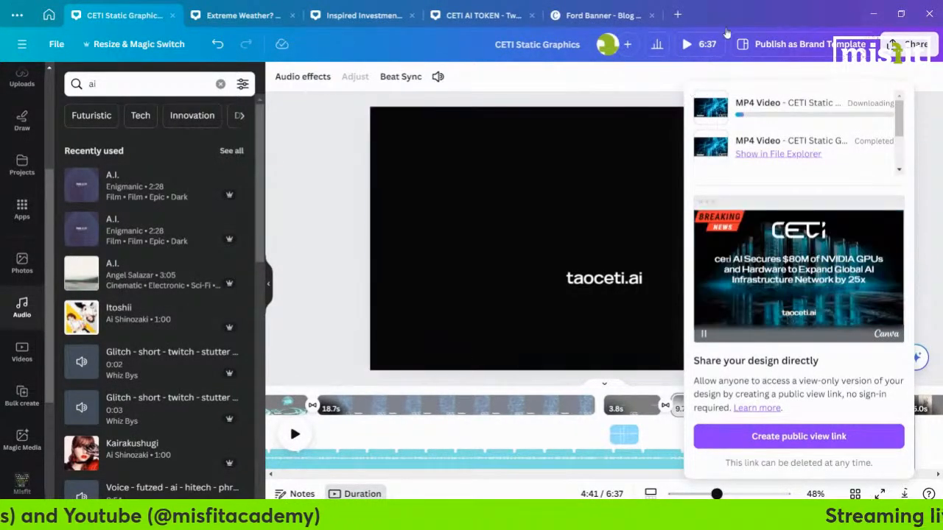
# - Play the CETI logo video on the 9.7 s page to review its animation
pyautogui.click(308, 209)
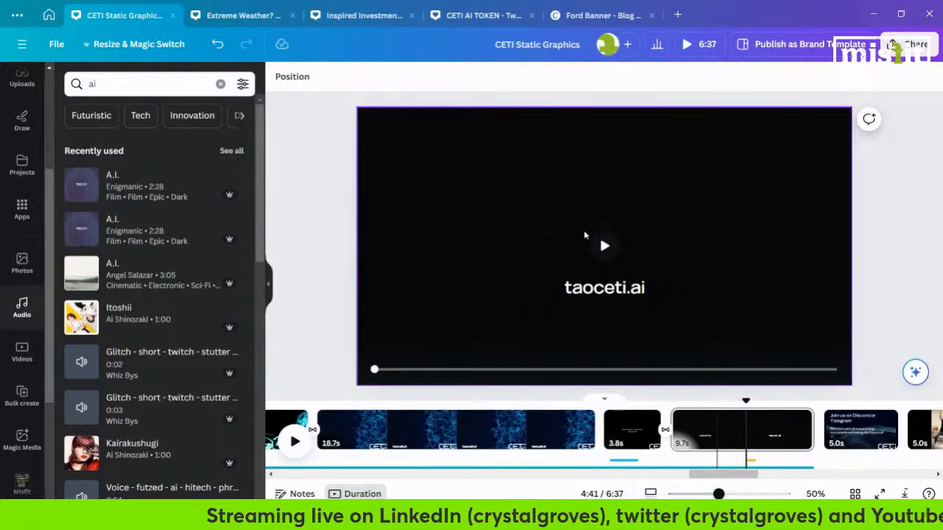
pyautogui.click(593, 245)
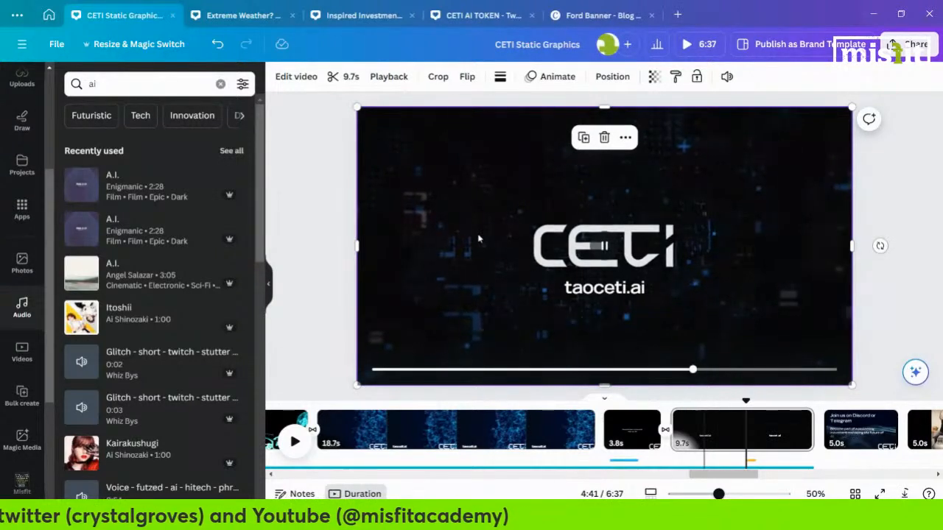
# - Save the exported MP4 in the CETI Videos folder as May AMA Marketing, replacing the existing file
pyautogui.click(606, 293)
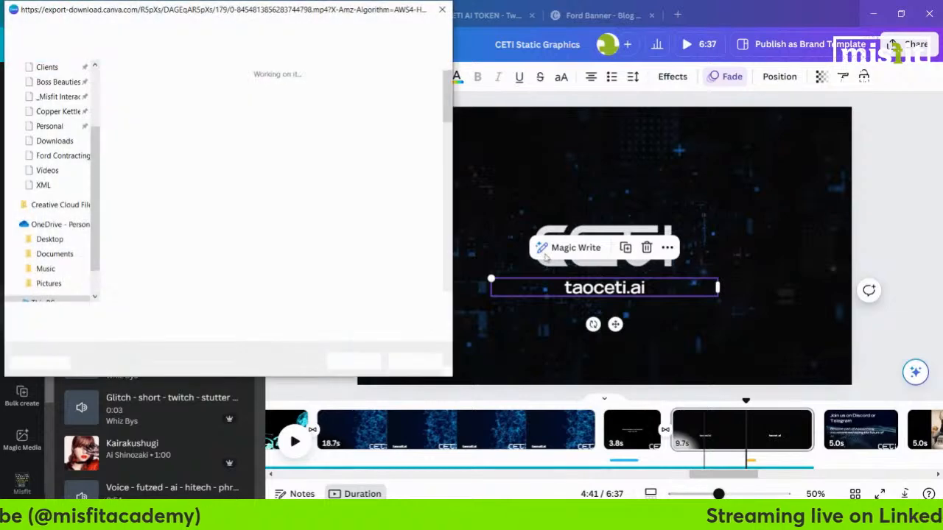
pyautogui.moveTo(451, 97); pyautogui.dragTo(454, 215)
pyautogui.scroll(-2, 339, 148)
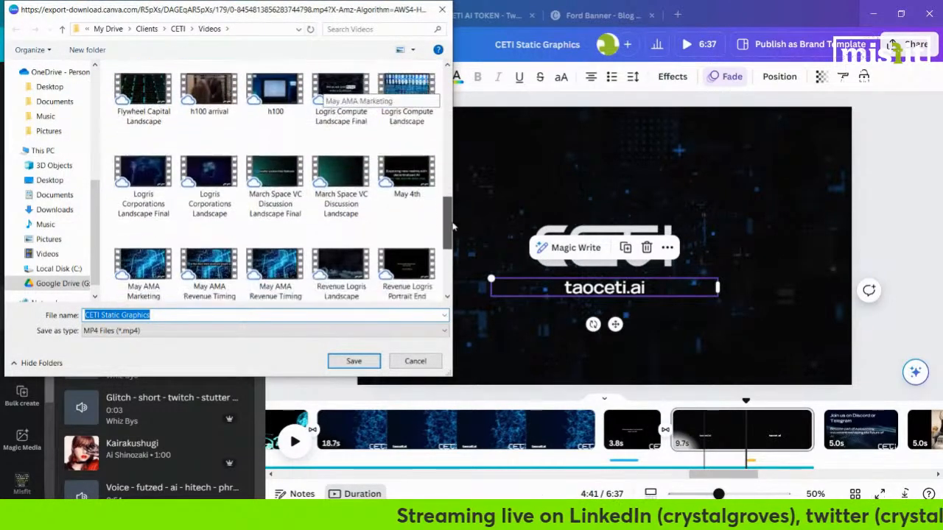
pyautogui.click(163, 211)
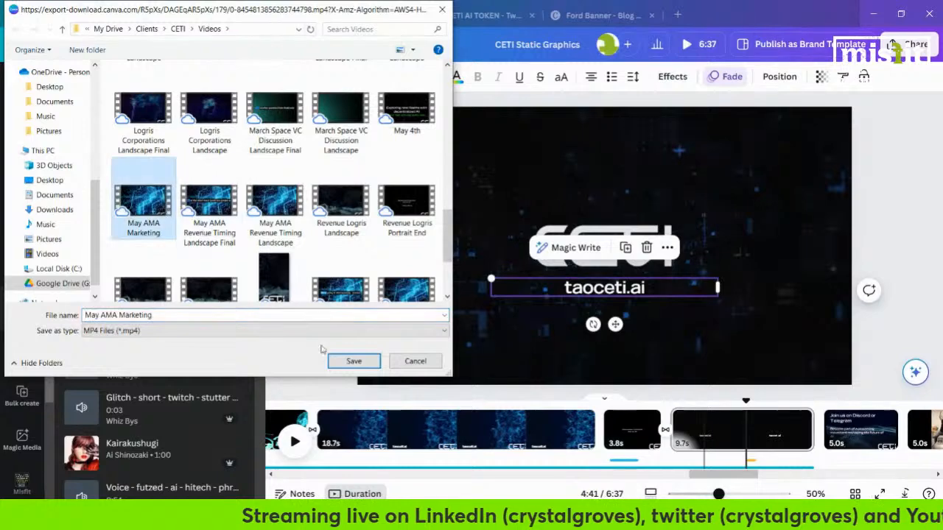
pyautogui.click(353, 361)
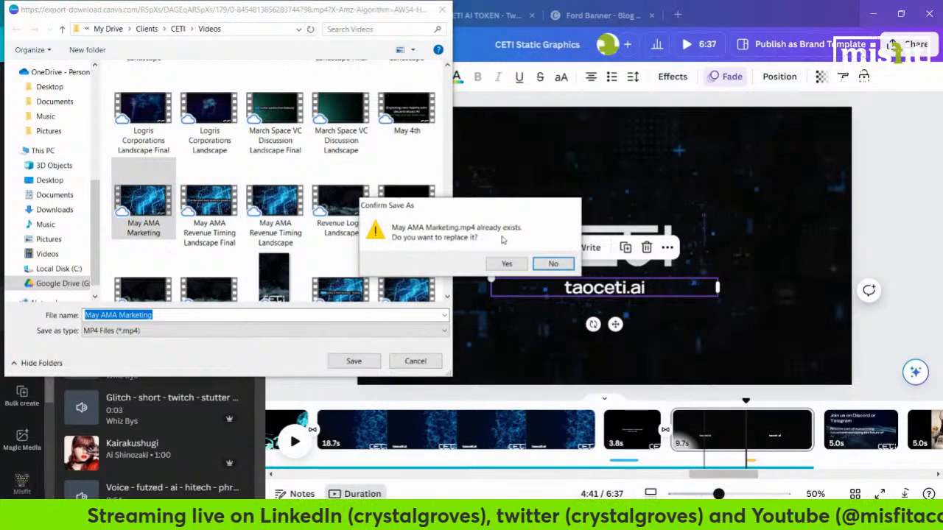
pyautogui.click(508, 265)
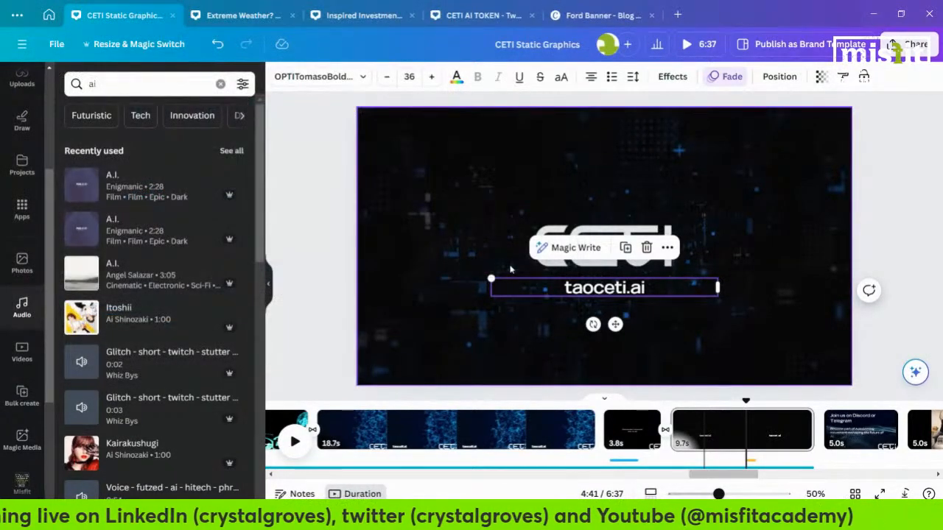
pyautogui.click(391, 189)
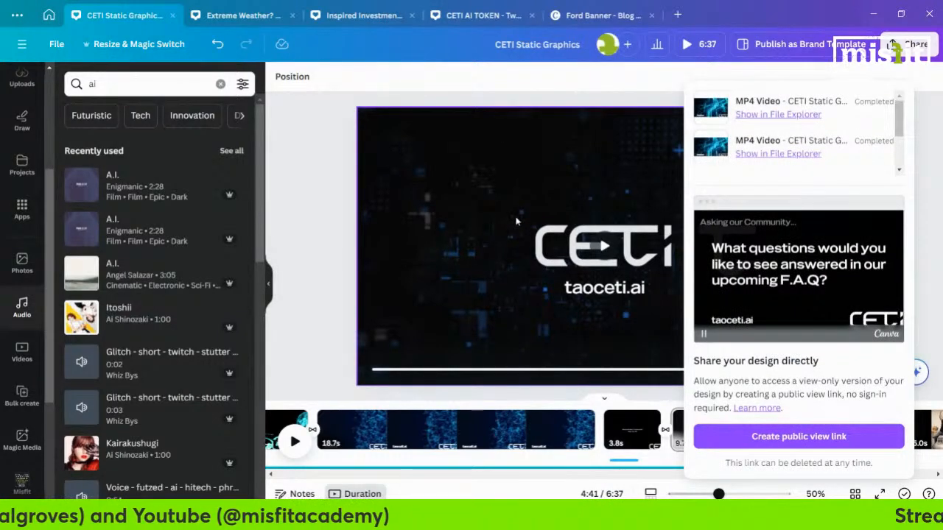
# - Examine the Fade animation settings of the taoceti.ai text on the 9.7 s page
pyautogui.click(578, 303)
pyautogui.click(583, 295)
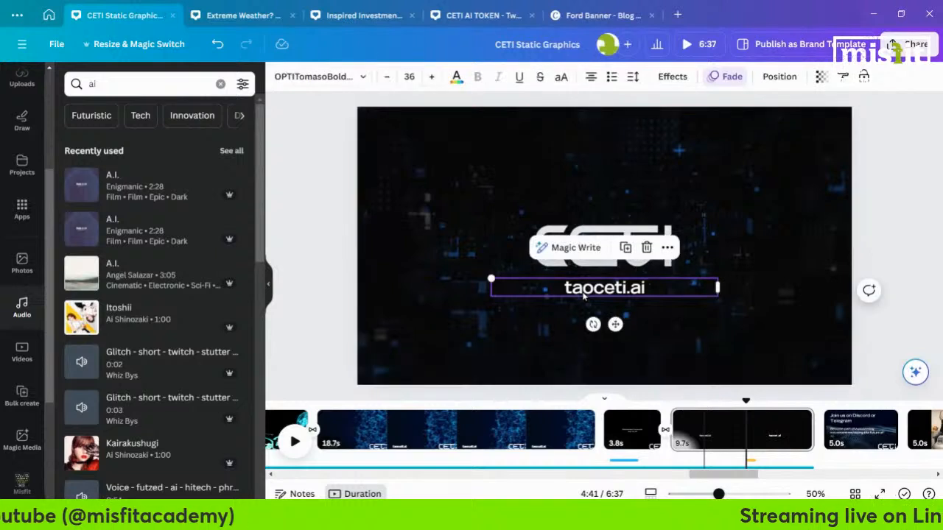
pyautogui.moveTo(732, 476); pyautogui.dragTo(742, 477)
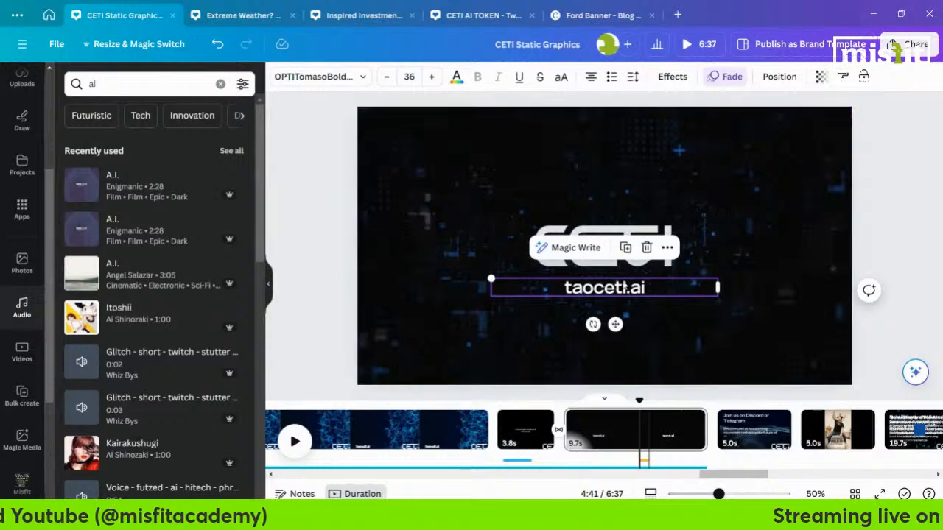
pyautogui.click(718, 78)
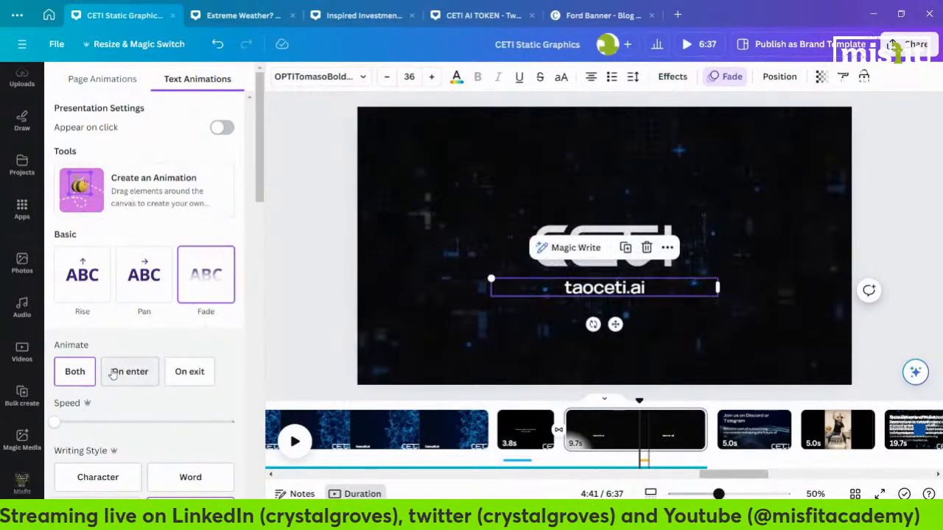
pyautogui.scroll(-3, 136, 372)
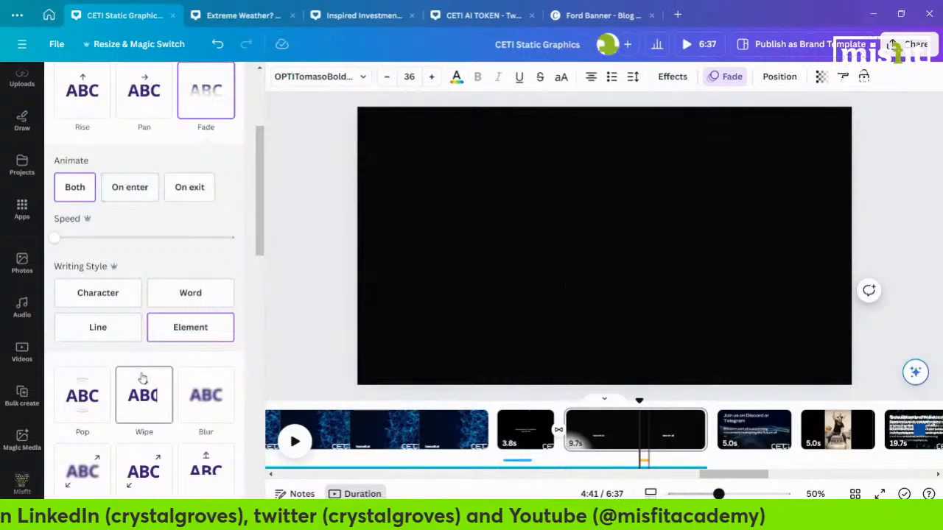
pyautogui.scroll(2, 142, 379)
pyautogui.scroll(2, 143, 378)
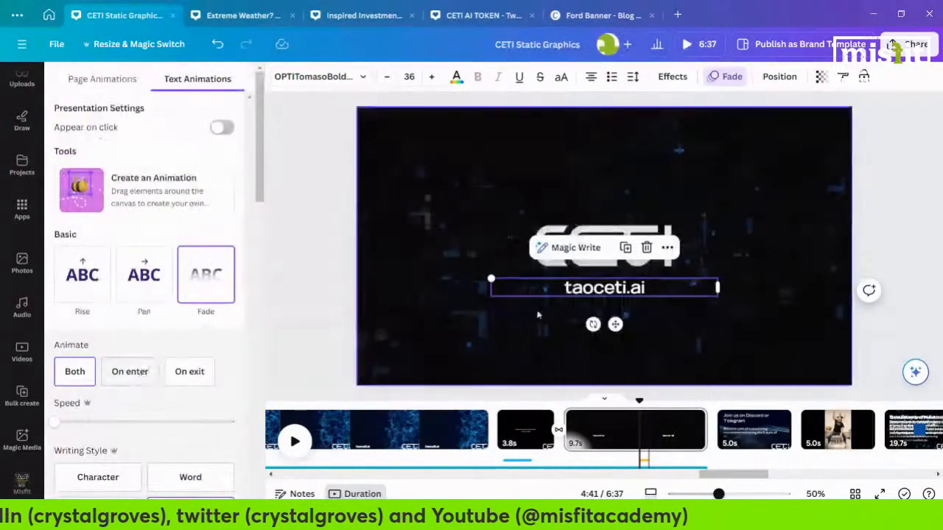
# - Show the element timing of the taoceti.ai text and play the CETI logo video behind it
pyautogui.click(604, 292)
pyautogui.scroll(1, 634, 434)
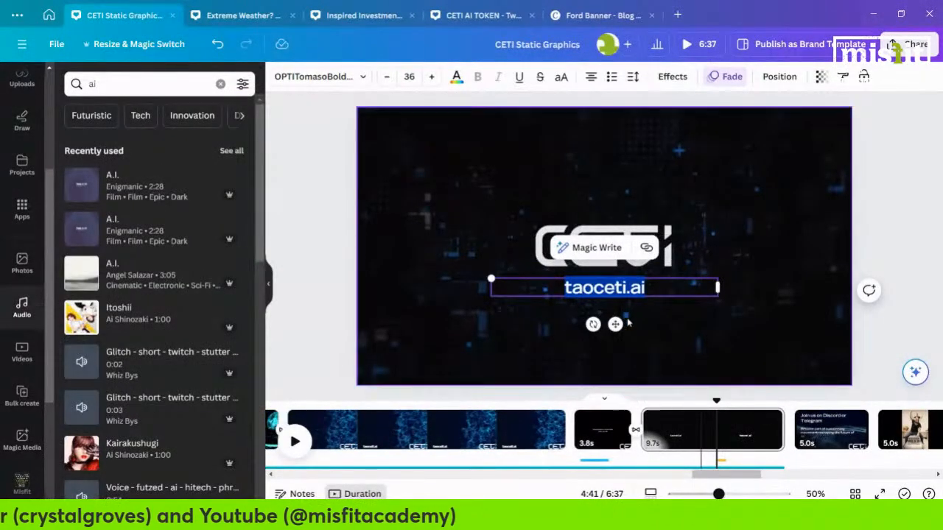
pyautogui.rightClick(623, 288)
pyautogui.click(690, 349)
pyautogui.click(625, 294)
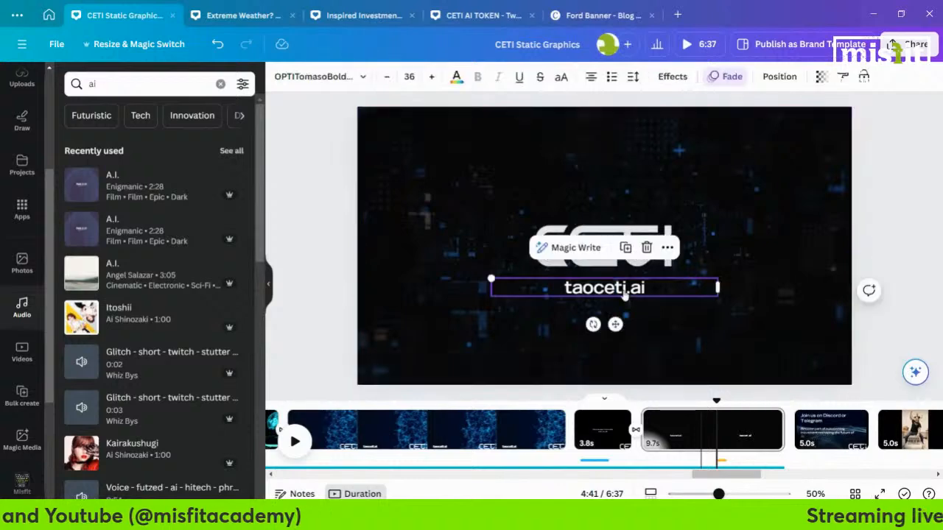
pyautogui.rightClick(624, 294)
pyautogui.click(641, 349)
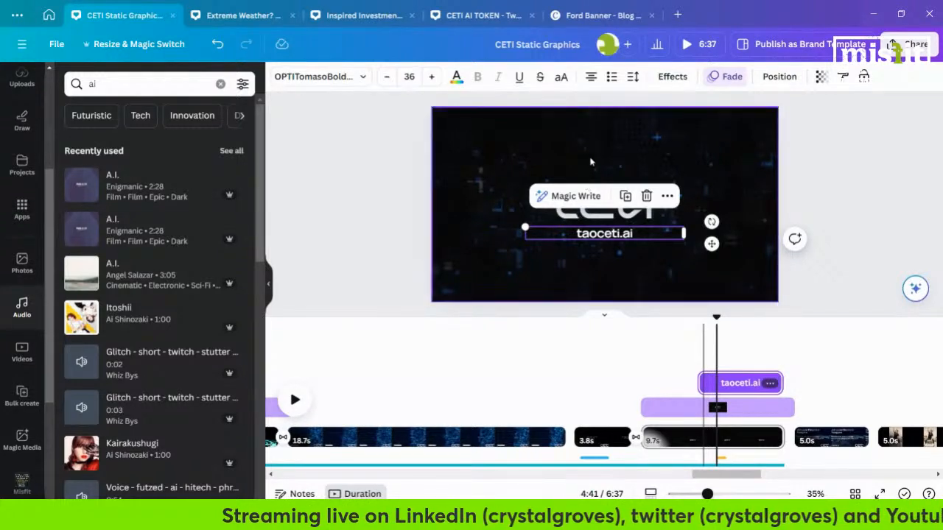
pyautogui.click(603, 207)
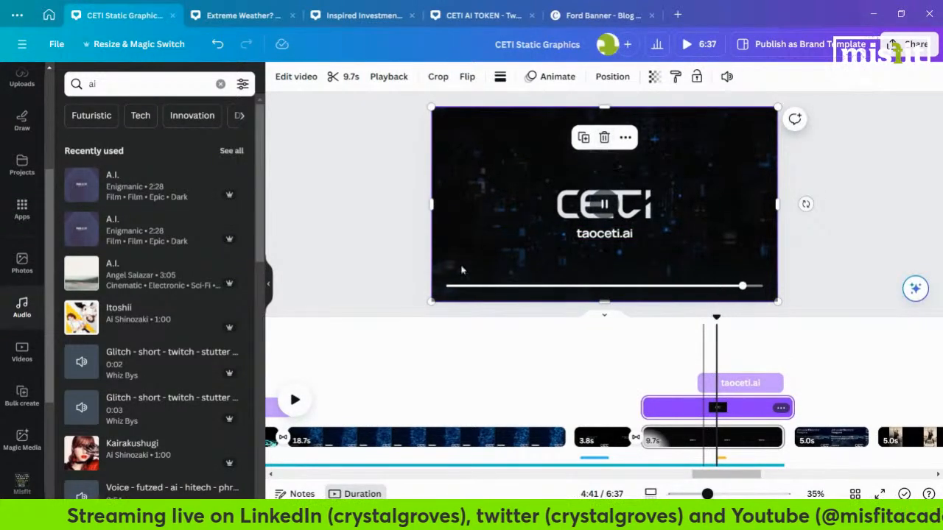
pyautogui.click(605, 208)
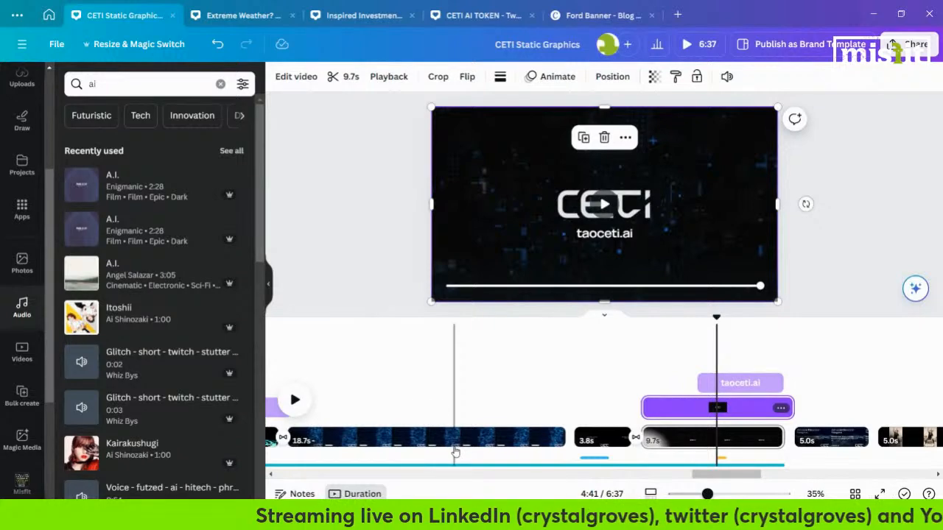
# - Switch to Descript, import the new May AMA Marketing video from the CETI Videos folder and extend its layer to 01:37.7
pyautogui.click(674, 517)
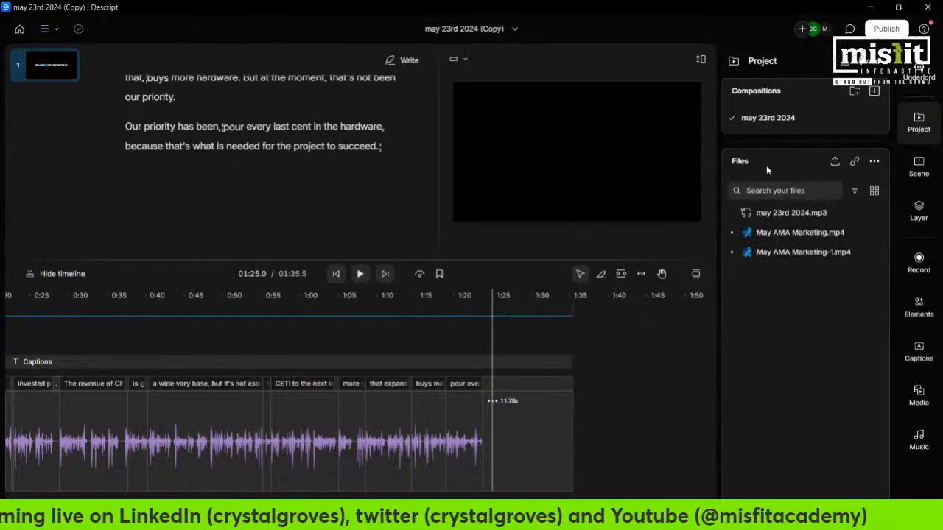
pyautogui.click(833, 164)
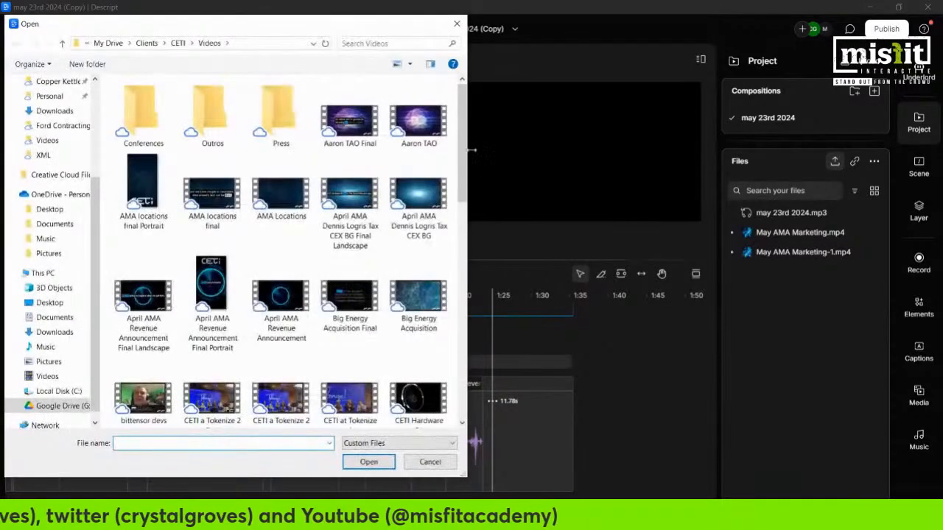
pyautogui.scroll(-8, 368, 147)
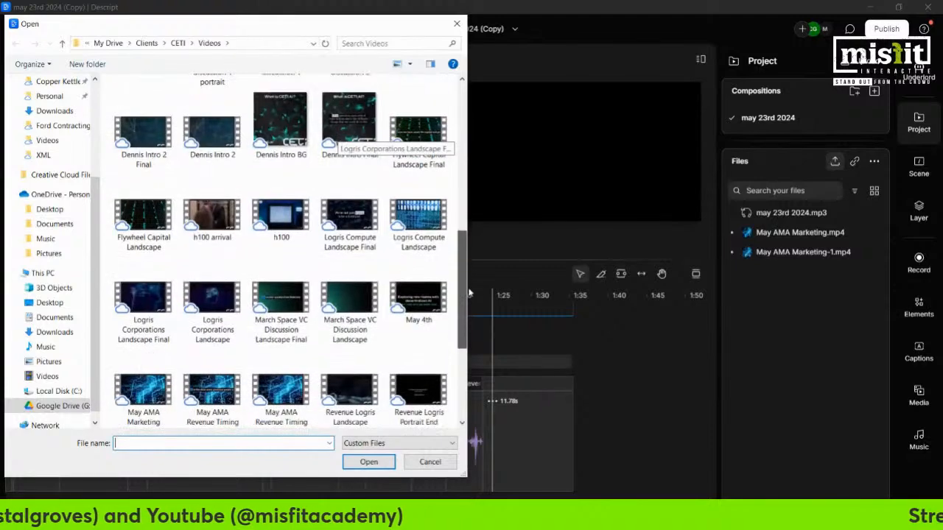
pyautogui.click(143, 391)
pyautogui.click(372, 462)
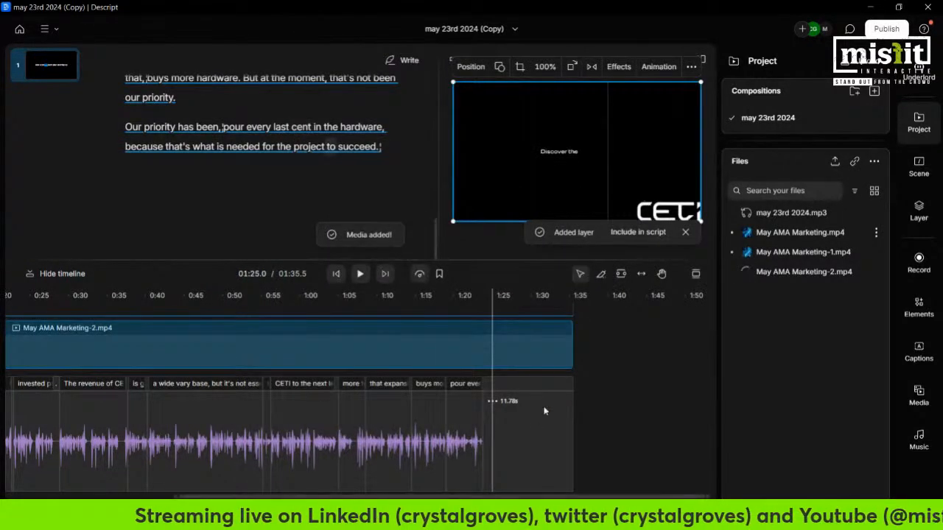
pyautogui.moveTo(596, 352); pyautogui.dragTo(589, 353)
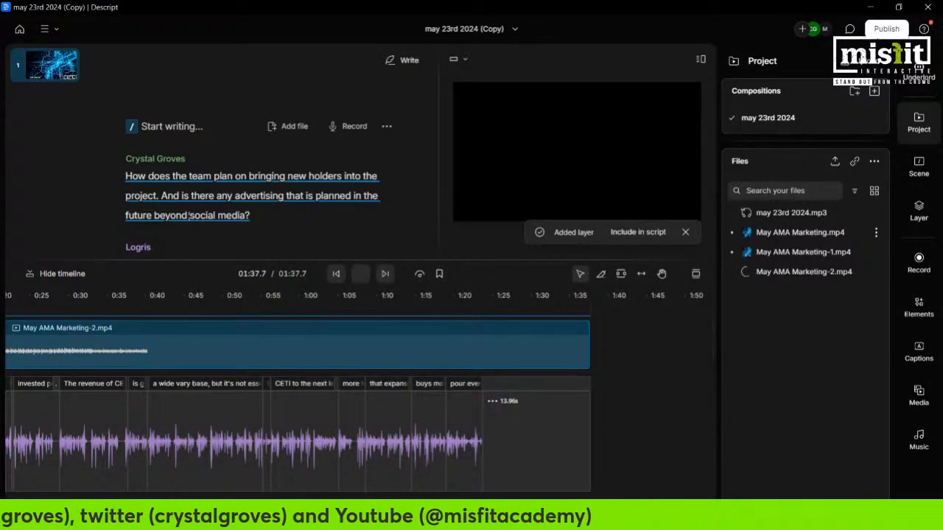
# - Send the May AMA Marketing-2.mp4 layer to the back and play the composition's ending from 01:21.6
pyautogui.moveTo(250, 497); pyautogui.dragTo(153, 498)
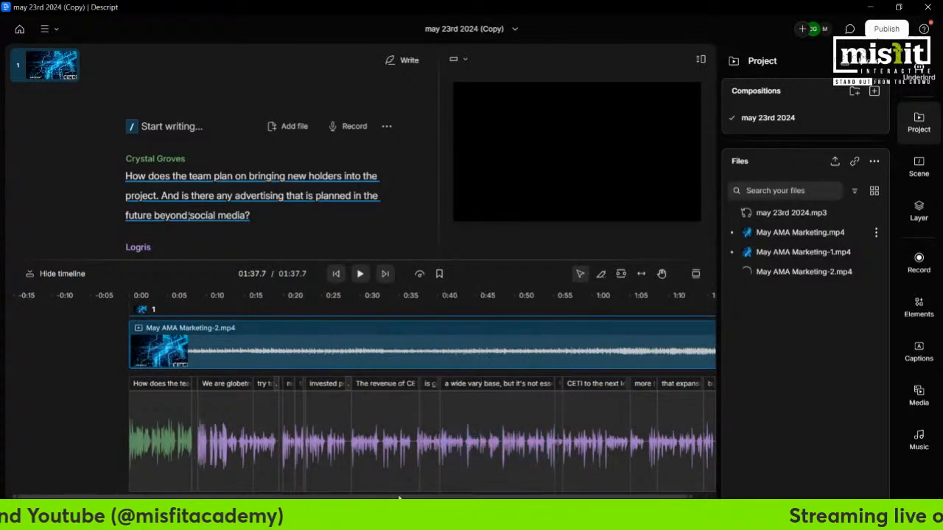
pyautogui.moveTo(605, 498); pyautogui.dragTo(637, 499)
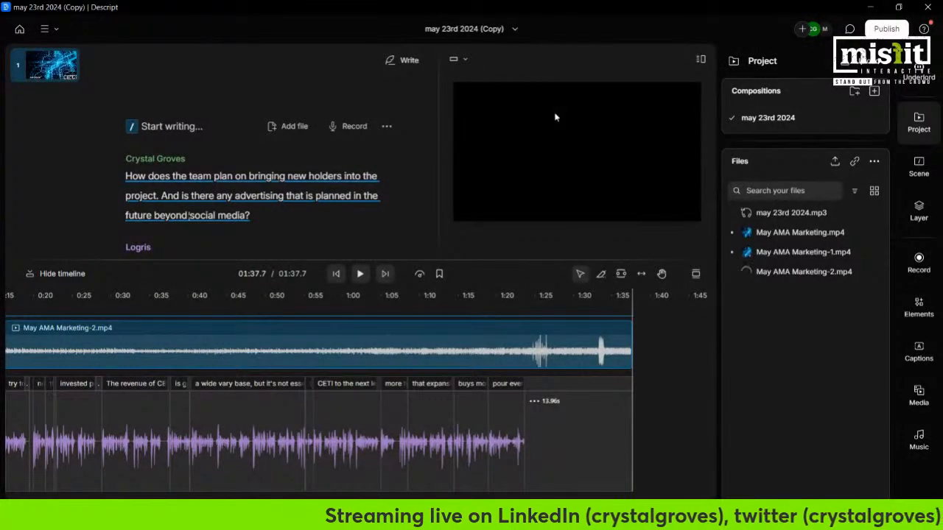
pyautogui.click(507, 335)
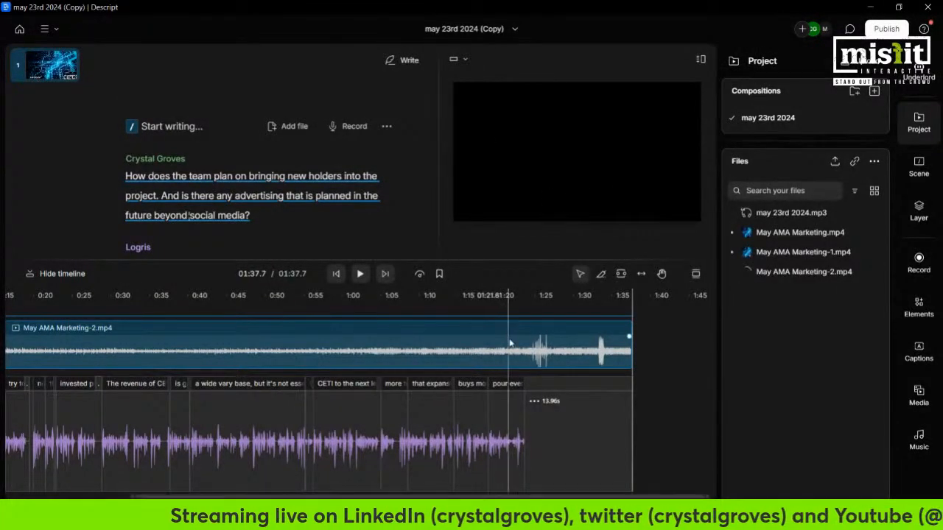
pyautogui.click(528, 163)
pyautogui.rightClick(528, 164)
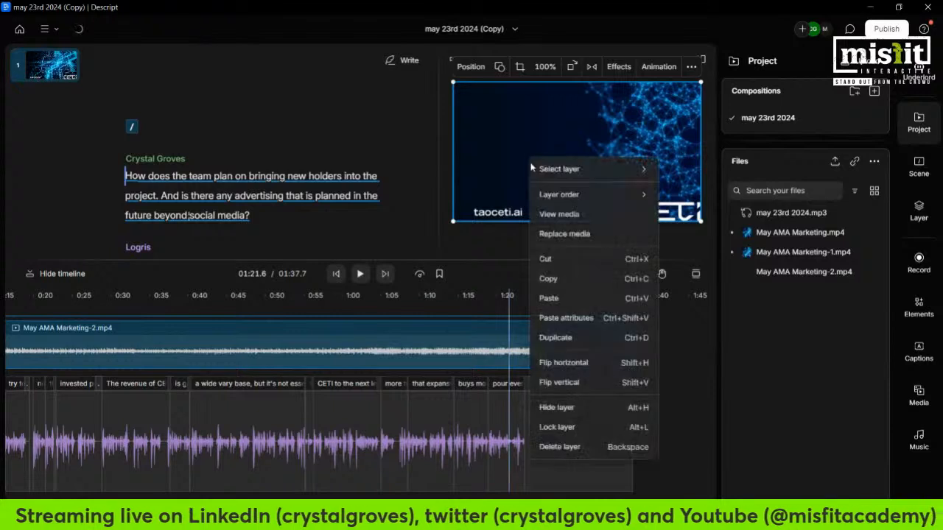
pyautogui.moveTo(637, 168)
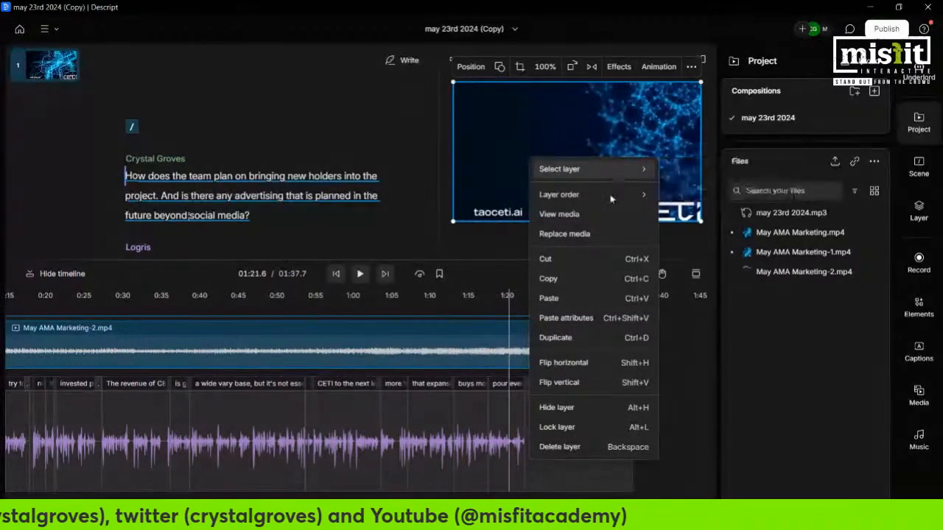
pyautogui.moveTo(637, 195)
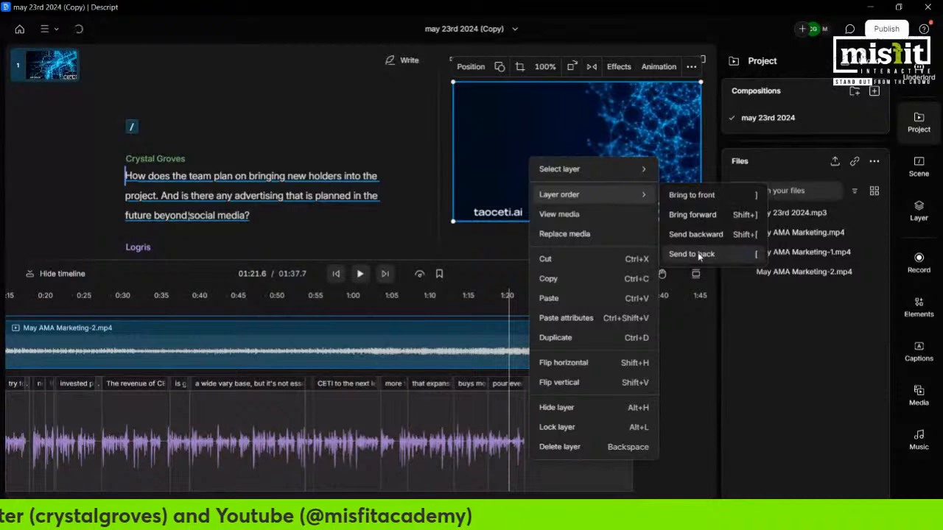
pyautogui.click(696, 254)
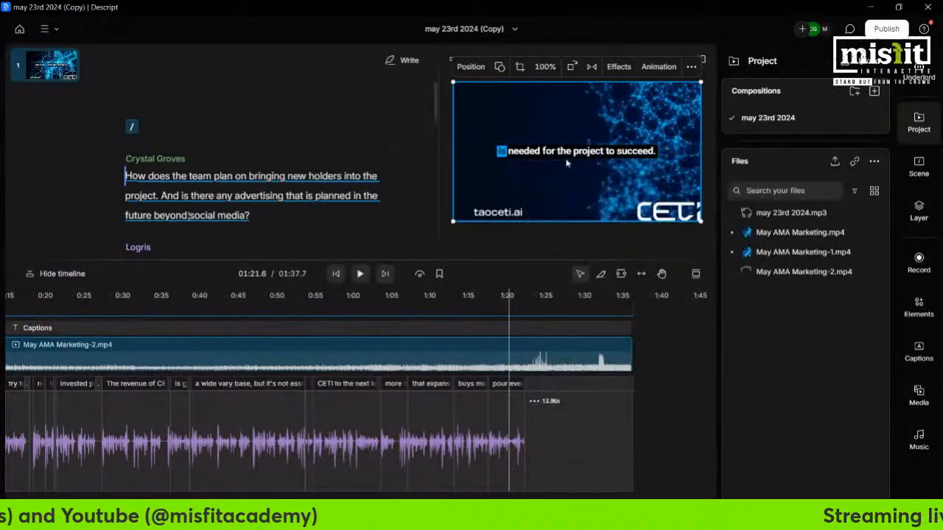
pyautogui.click(361, 274)
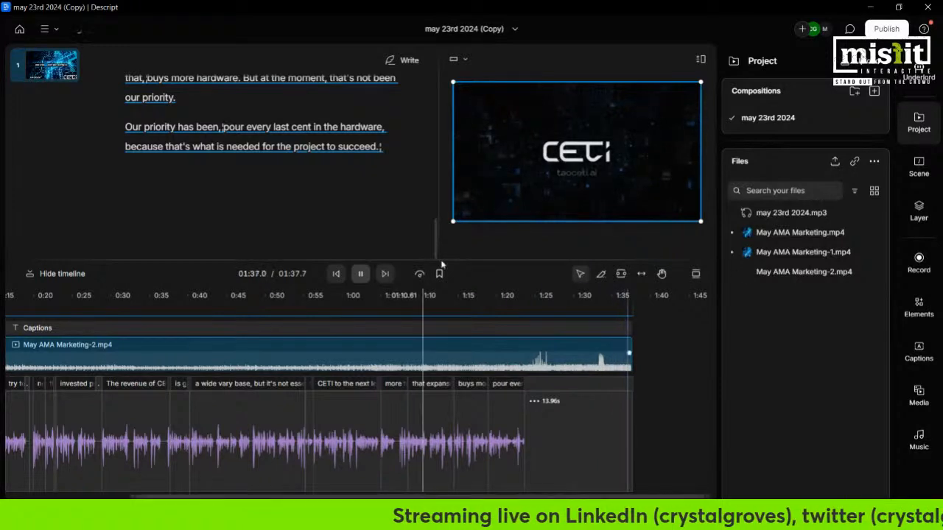
pyautogui.click(671, 423)
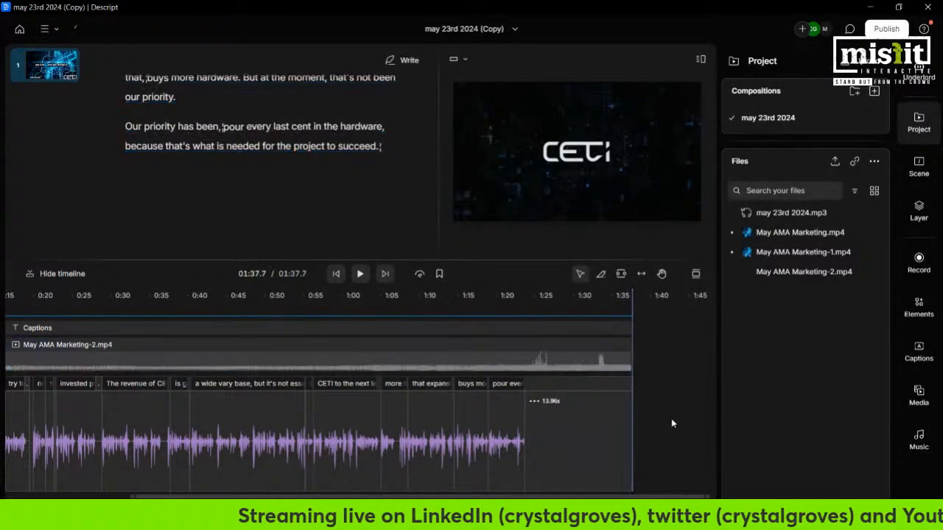
# - Apply Studio Sound to the entire script audio and raise its volume to about -1.4 dB
pyautogui.hotkey('ctrl', 'a')
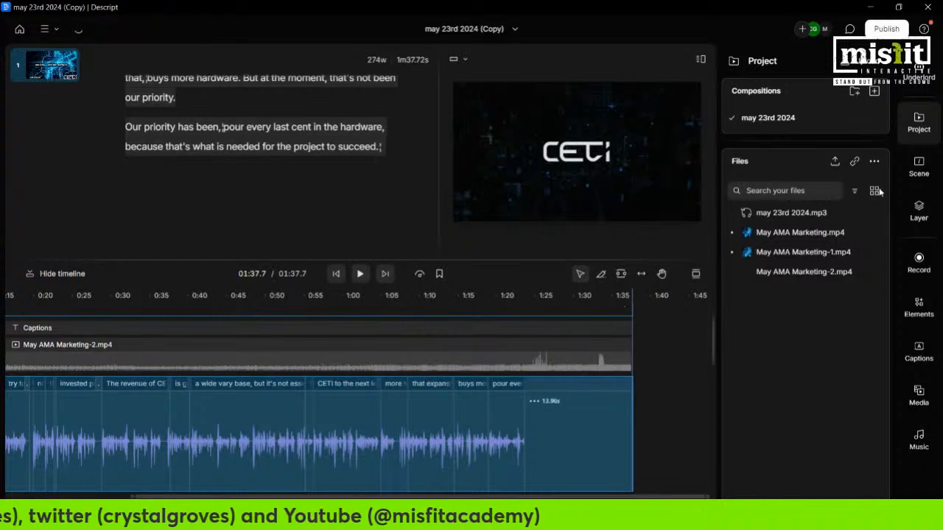
pyautogui.click(919, 81)
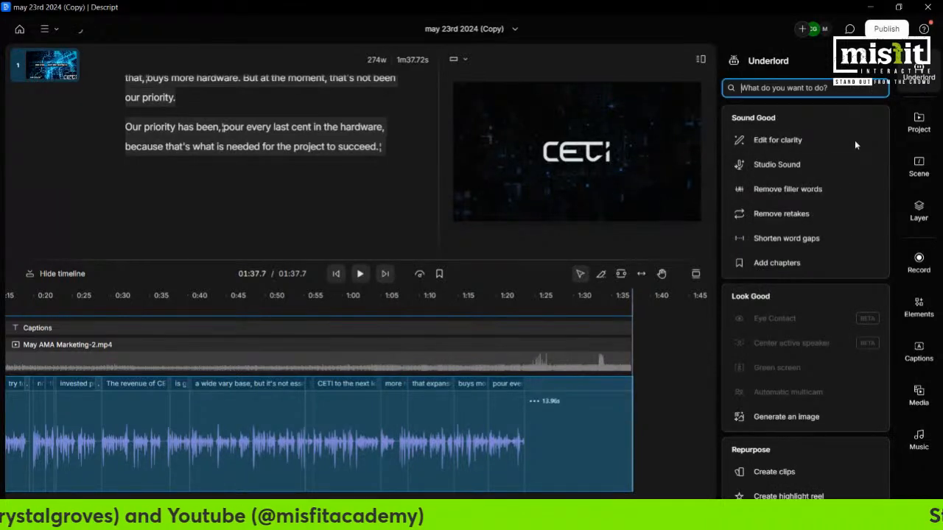
pyautogui.click(782, 167)
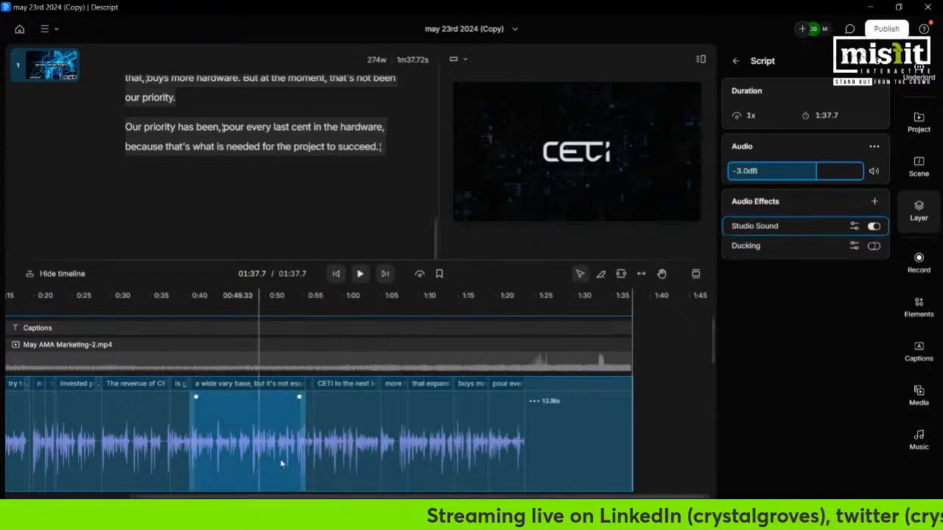
pyautogui.moveTo(187, 498); pyautogui.dragTo(4, 498)
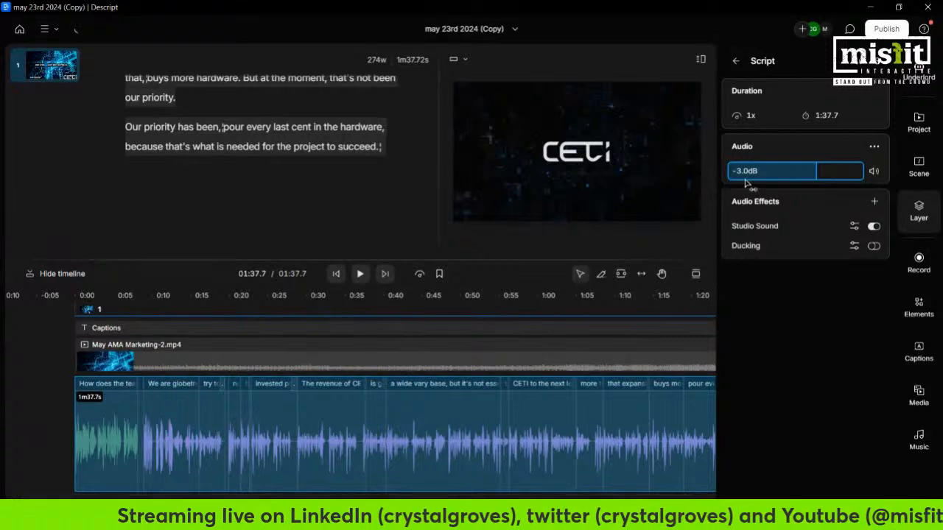
pyautogui.moveTo(780, 171); pyautogui.dragTo(797, 171)
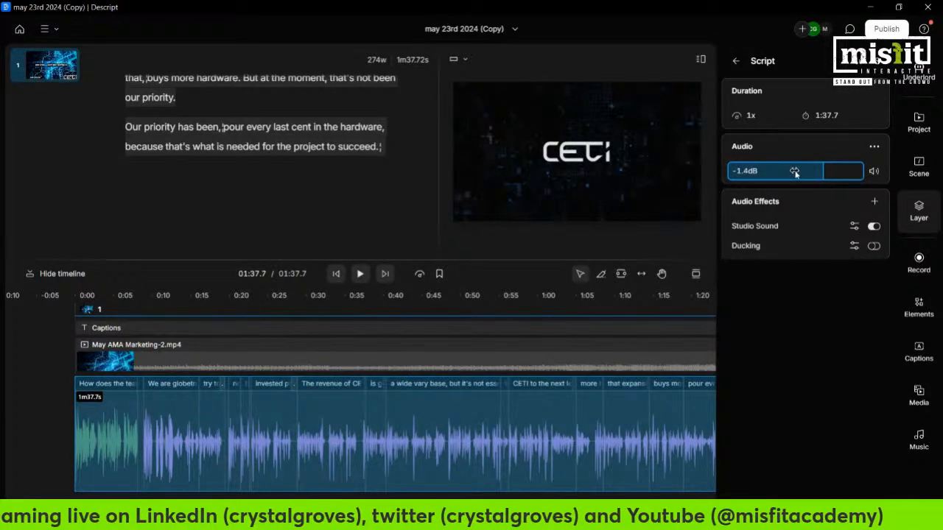
# - Play the composition from the beginning of the script to hear the enhanced opening
pyautogui.scroll(10, 201, 191)
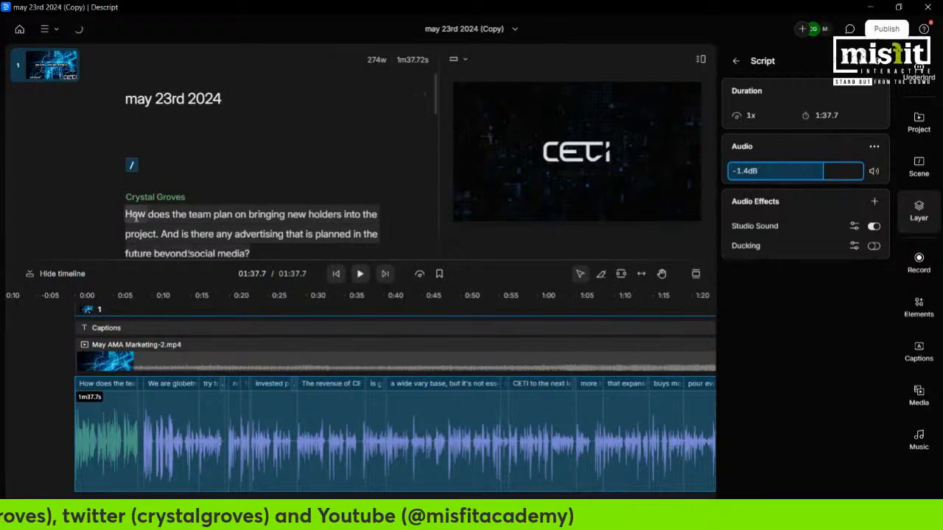
pyautogui.click(136, 215)
pyautogui.hotkey('ctrl', 'a')
pyautogui.click(360, 274)
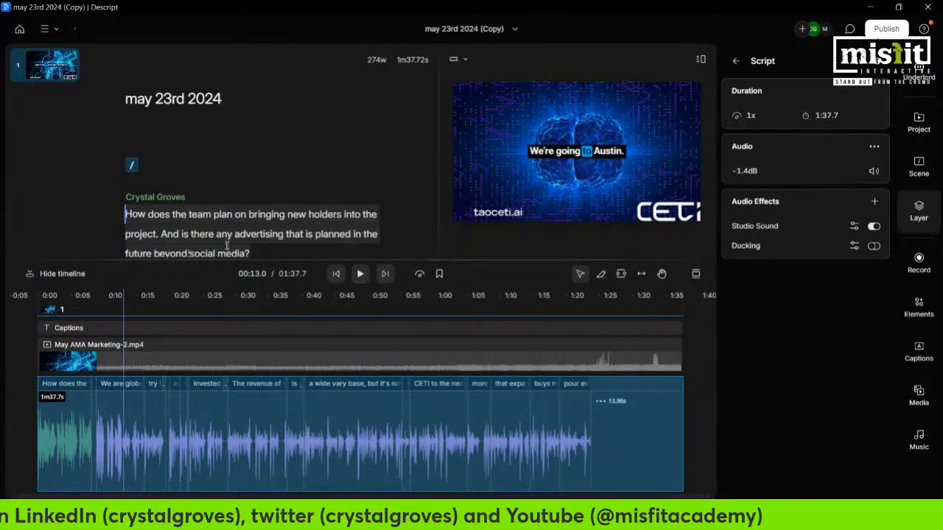
pyautogui.click(160, 234)
pyautogui.click(370, 122)
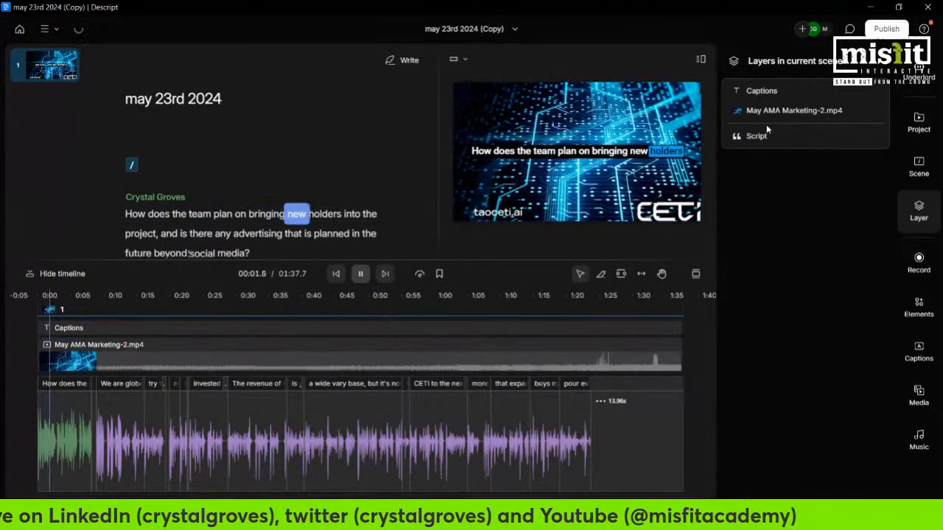
# - Bring up Studio Sound for the script through Underlord and set the script audio volume to -1.6 dB
pyautogui.click(918, 72)
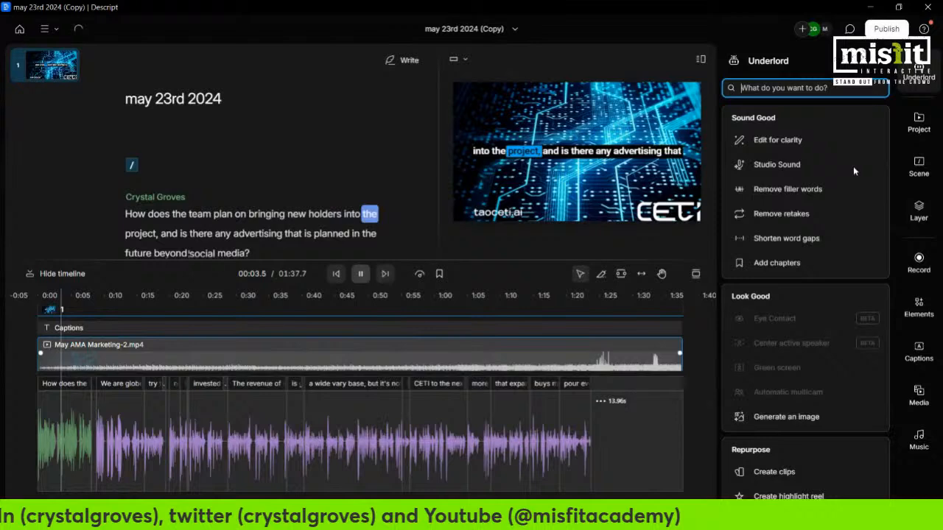
pyautogui.click(786, 167)
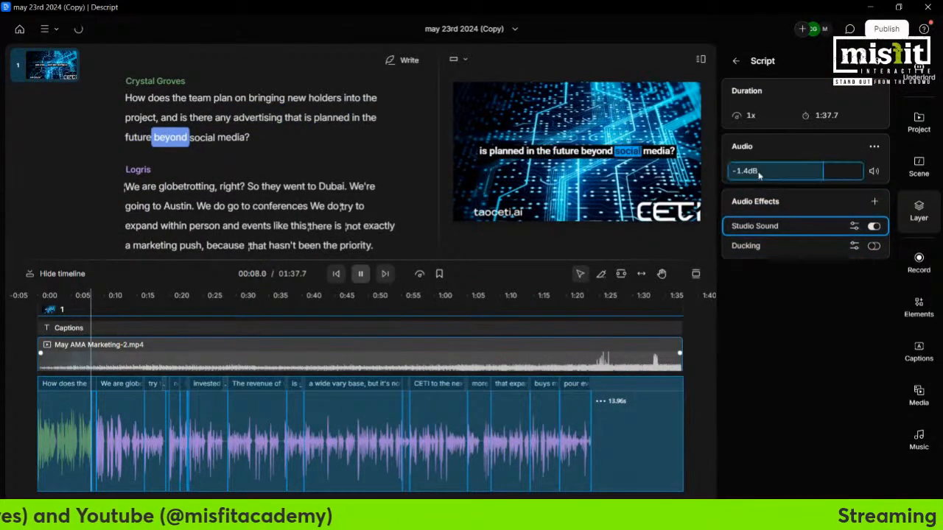
pyautogui.moveTo(759, 173); pyautogui.dragTo(756, 173)
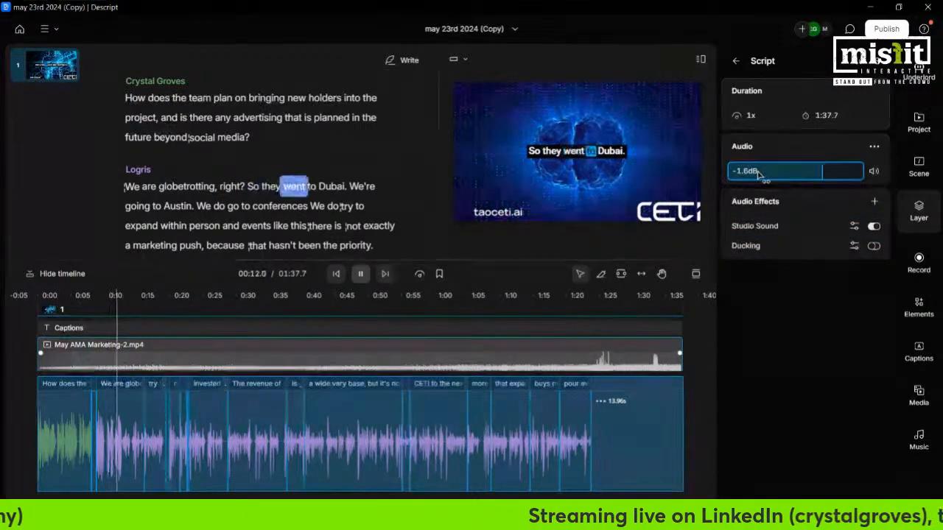
# - Set the May AMA Marketing-2.mp4 layer's audio volume to -11.7 dB and stop playback near the composition's end
pyautogui.click(348, 350)
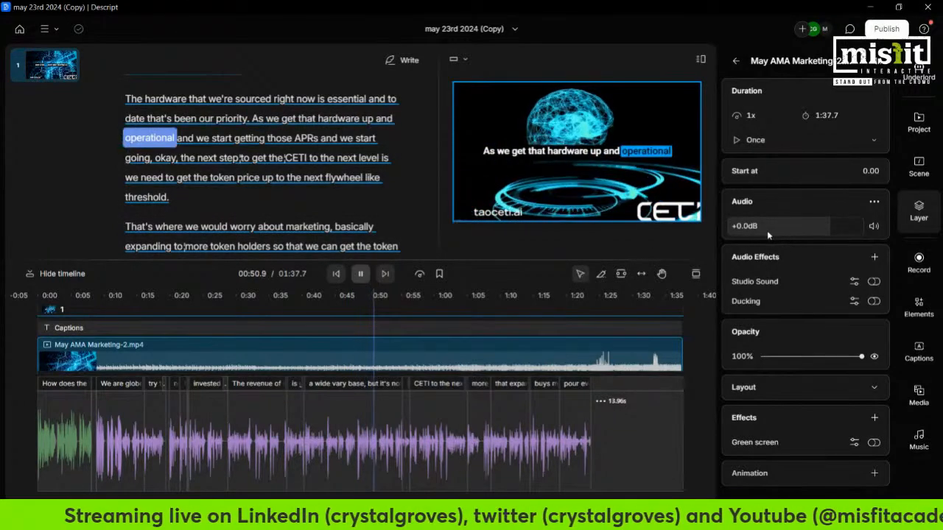
pyautogui.moveTo(758, 228); pyautogui.dragTo(680, 232)
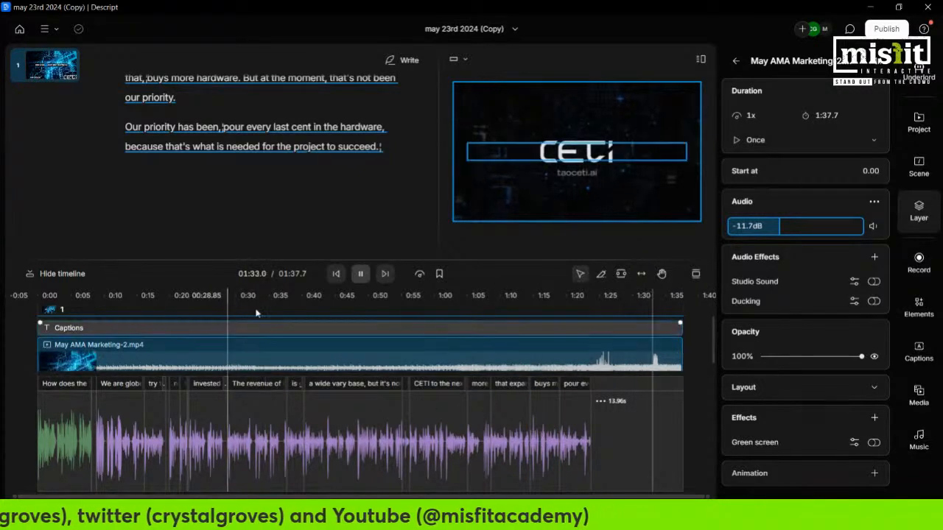
pyautogui.click(361, 273)
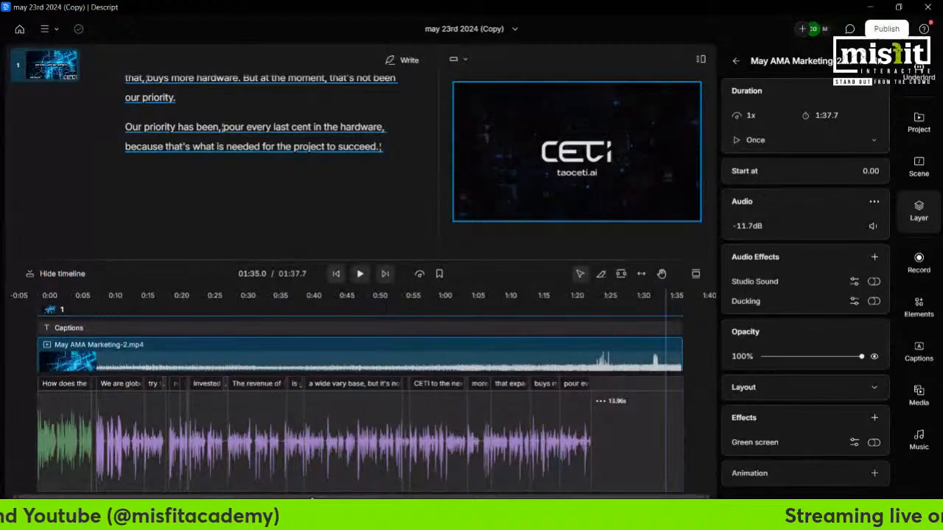
# - Play the composition from the start, then replay the end of the opening question about social media
pyautogui.moveTo(311, 498); pyautogui.dragTo(217, 498)
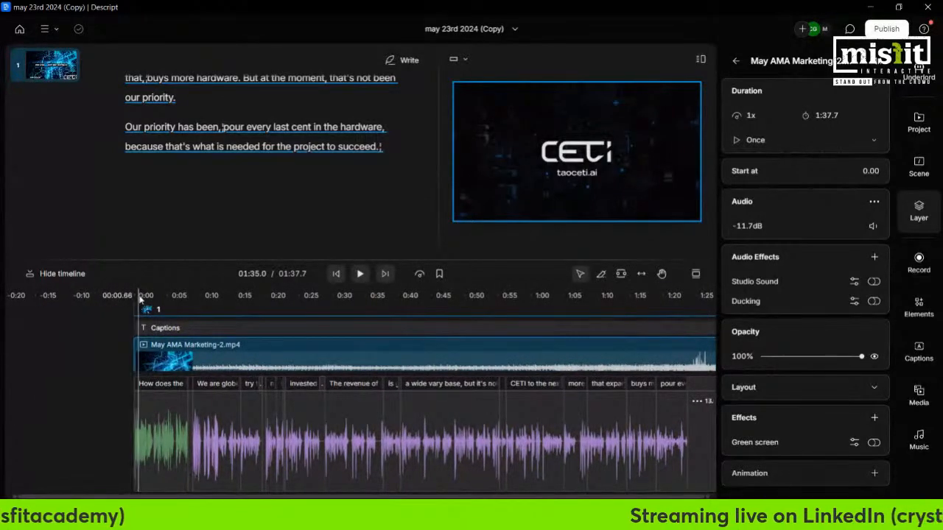
pyautogui.click(140, 297)
pyautogui.click(360, 274)
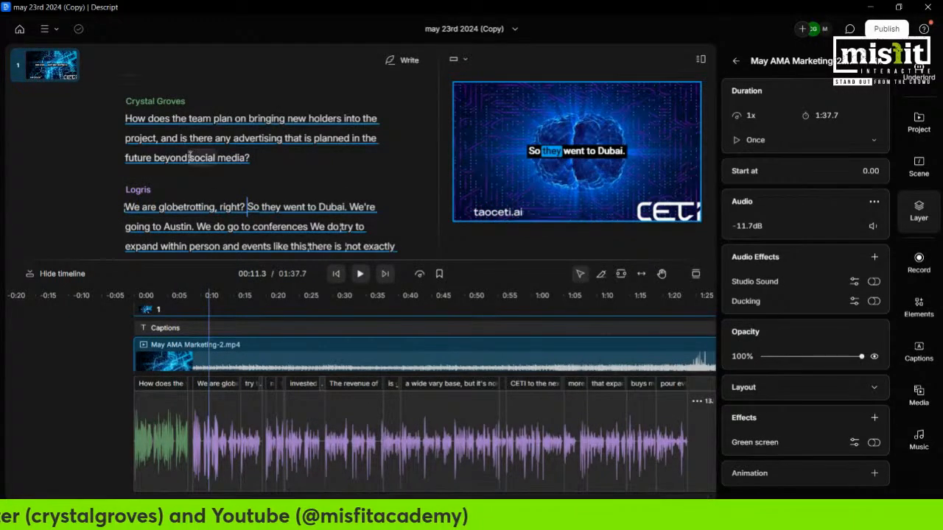
pyautogui.click(160, 156)
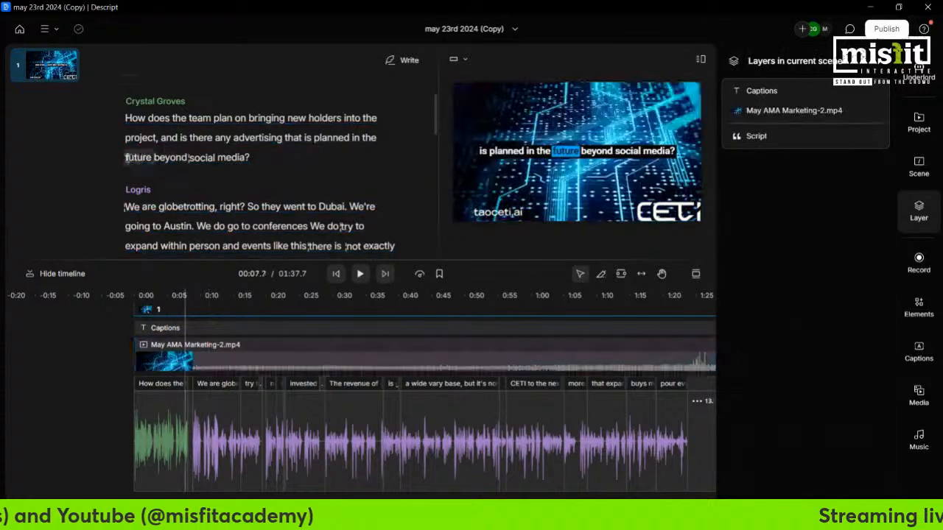
pyautogui.click(360, 276)
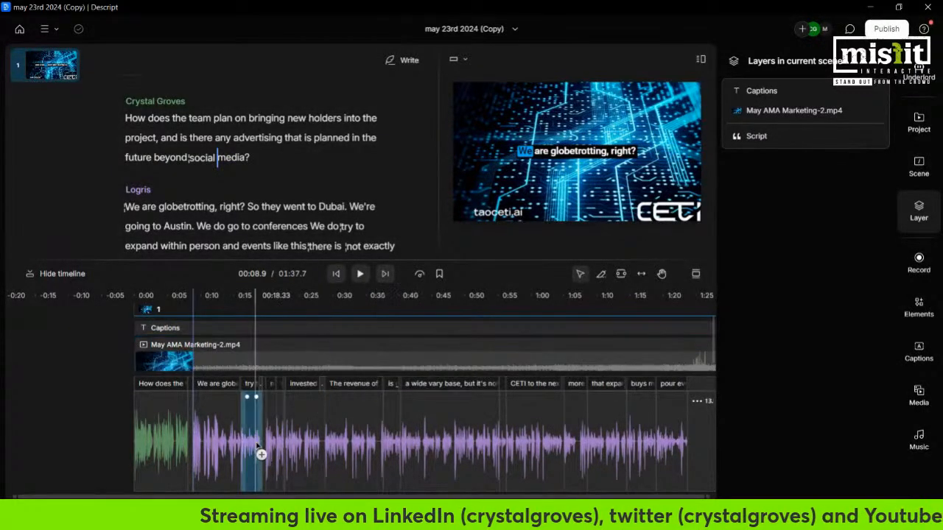
# - Examine the waveform closely around "beyond social media?" and replay the transition into "We are globetrotting"
pyautogui.scroll(5, 257, 446)
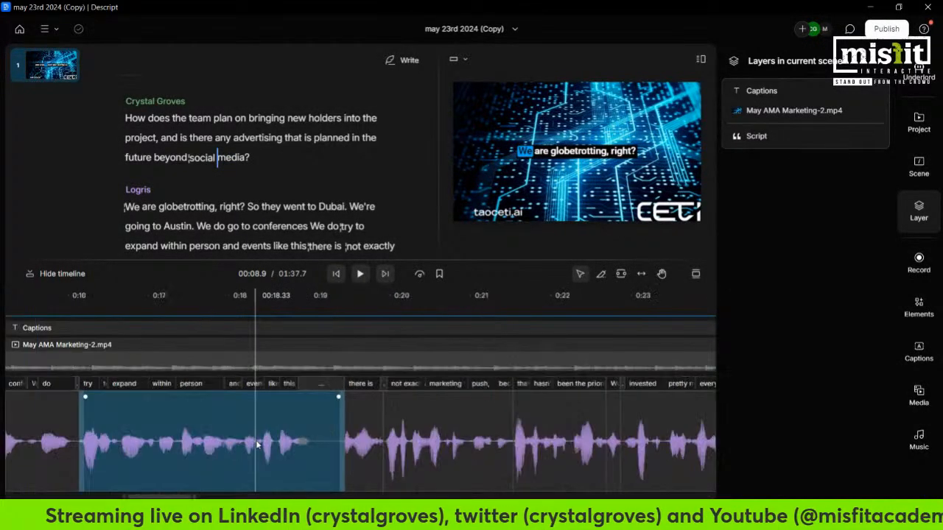
pyautogui.scroll(5, 257, 445)
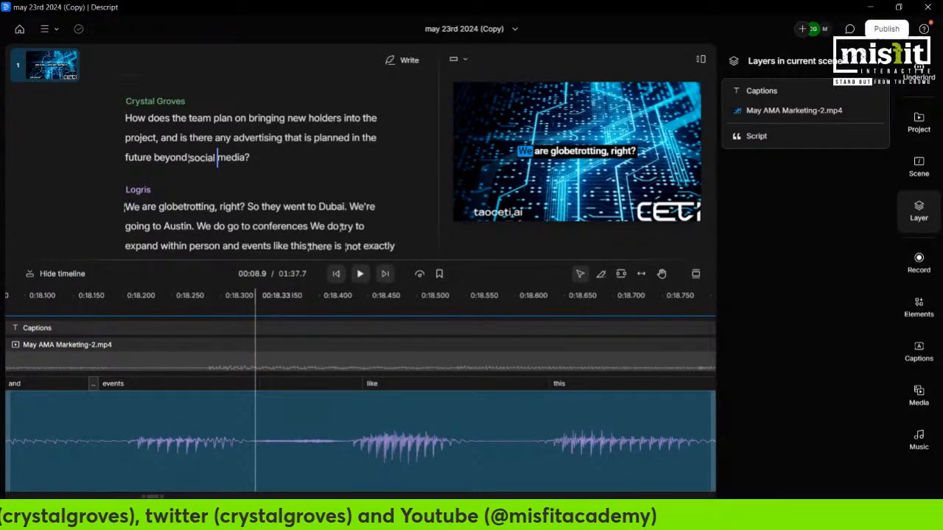
pyautogui.scroll(5, 115, 454)
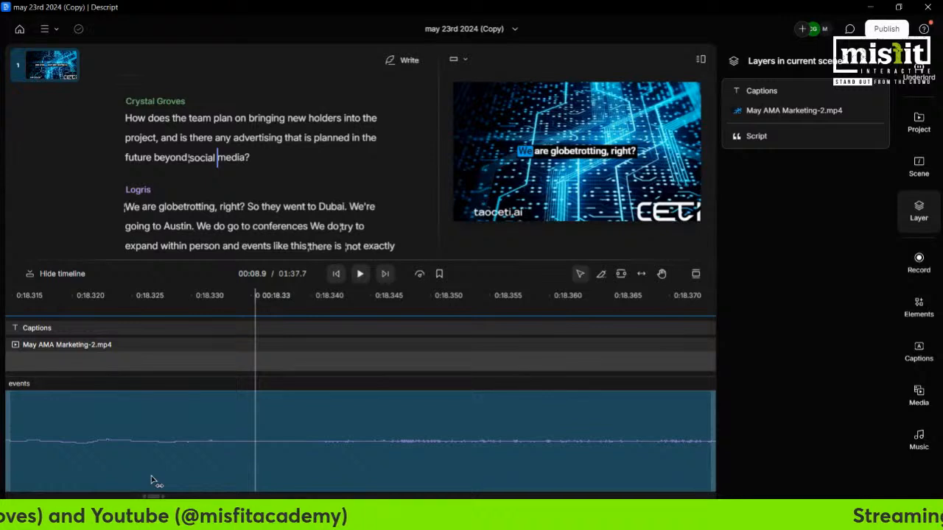
pyautogui.scroll(-3, 151, 480)
pyautogui.scroll(-4, 151, 480)
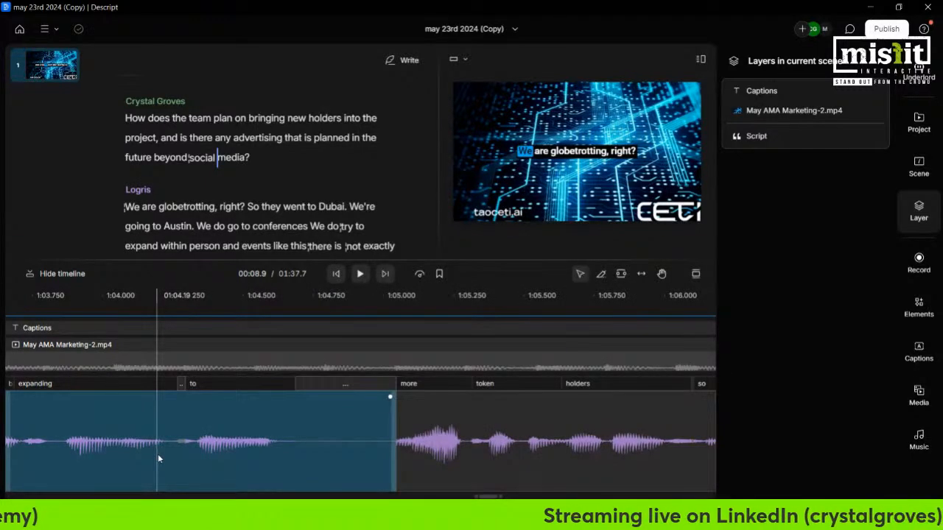
pyautogui.scroll(-3, 158, 453)
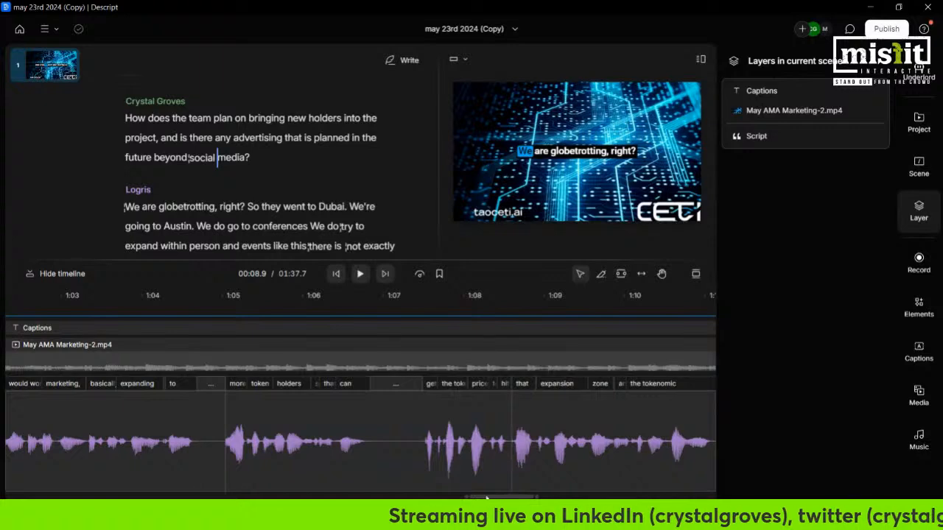
pyautogui.moveTo(486, 499); pyautogui.dragTo(105, 499)
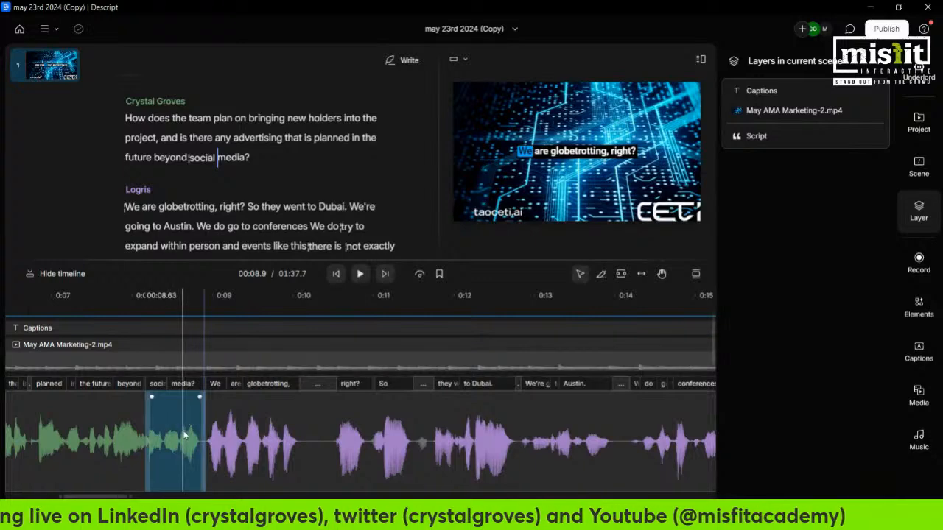
pyautogui.click(129, 343)
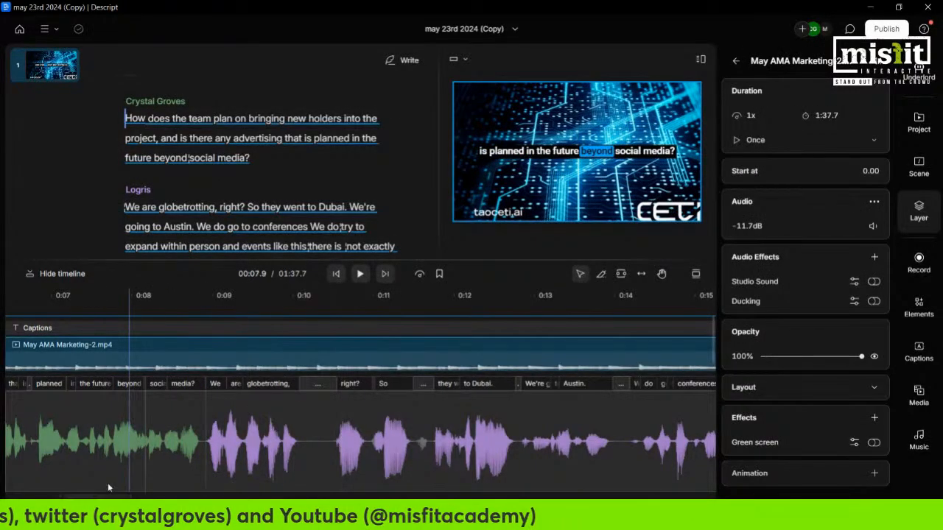
pyautogui.keyDown('ctrl'); pyautogui.scroll(5, 120, 464); pyautogui.keyUp('ctrl')
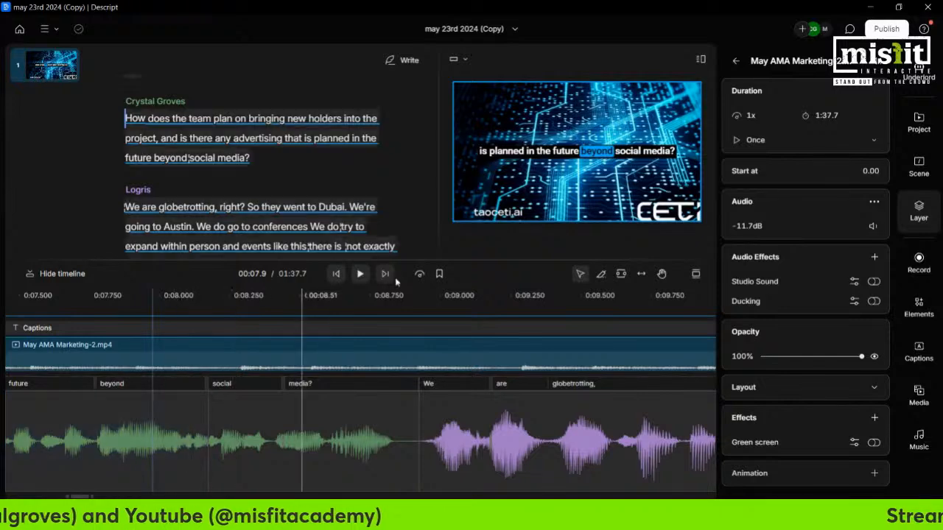
pyautogui.click(360, 274)
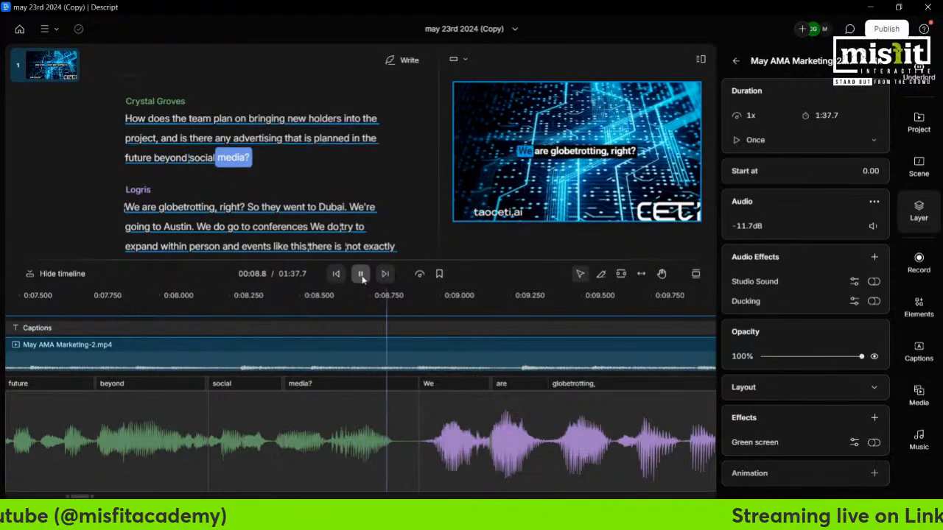
pyautogui.click(361, 278)
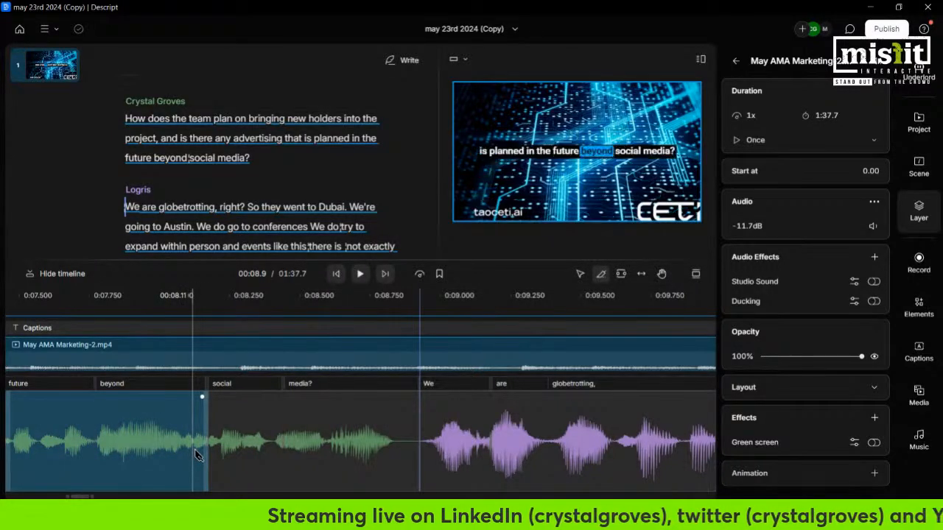
# - Split the script audio just after "beyond", delete the 0.05-second piece before "social", and replay the opening question
pyautogui.click(197, 455)
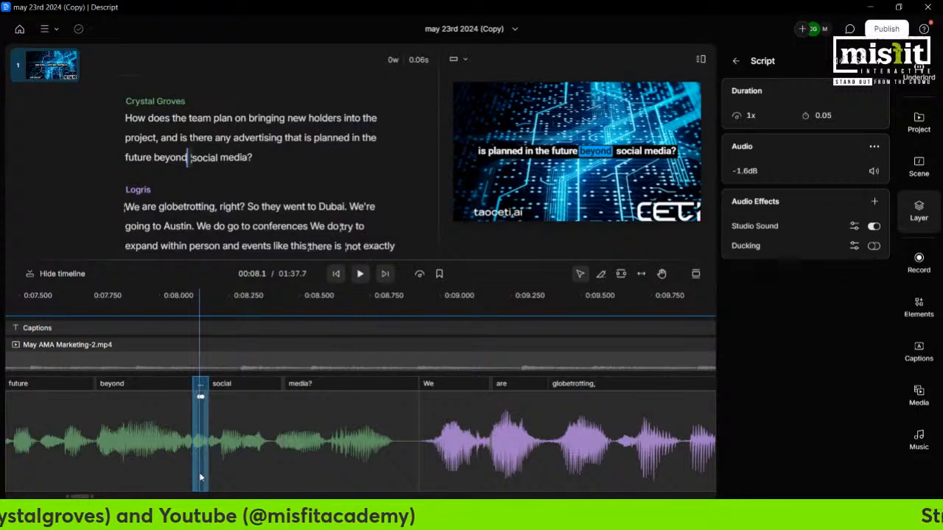
pyautogui.press('Delete')
pyautogui.click(150, 295)
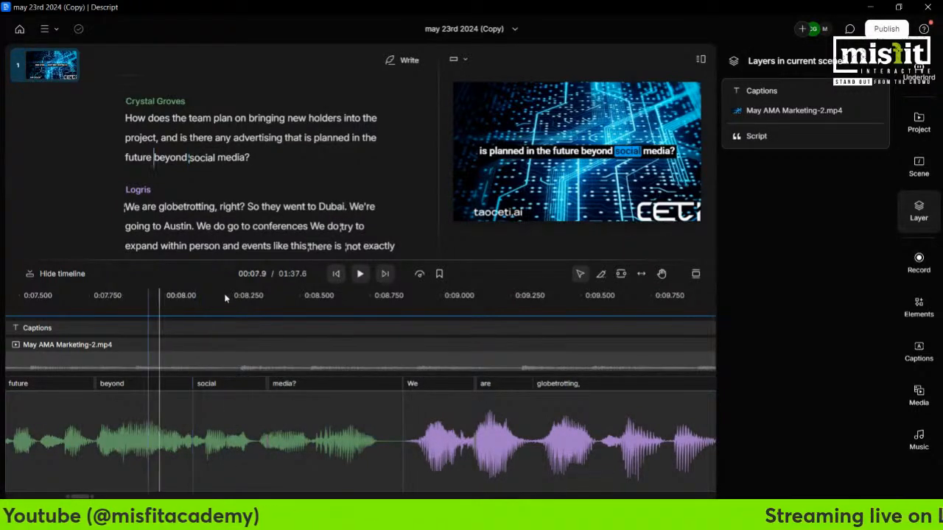
pyautogui.click(358, 274)
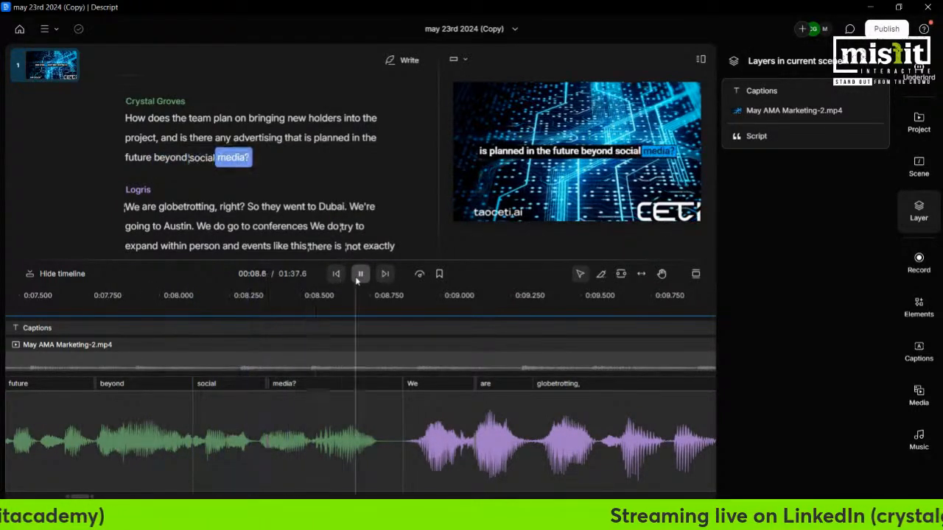
pyautogui.click(298, 139)
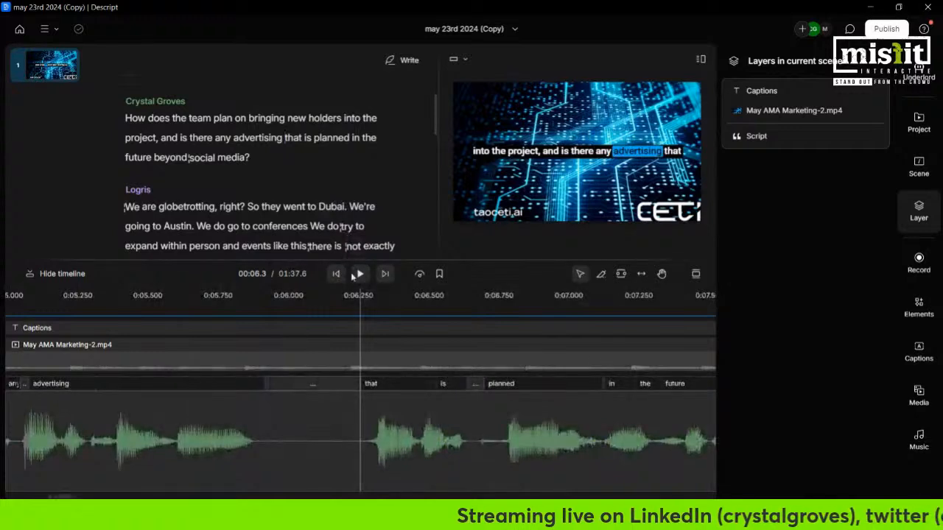
pyautogui.click(358, 273)
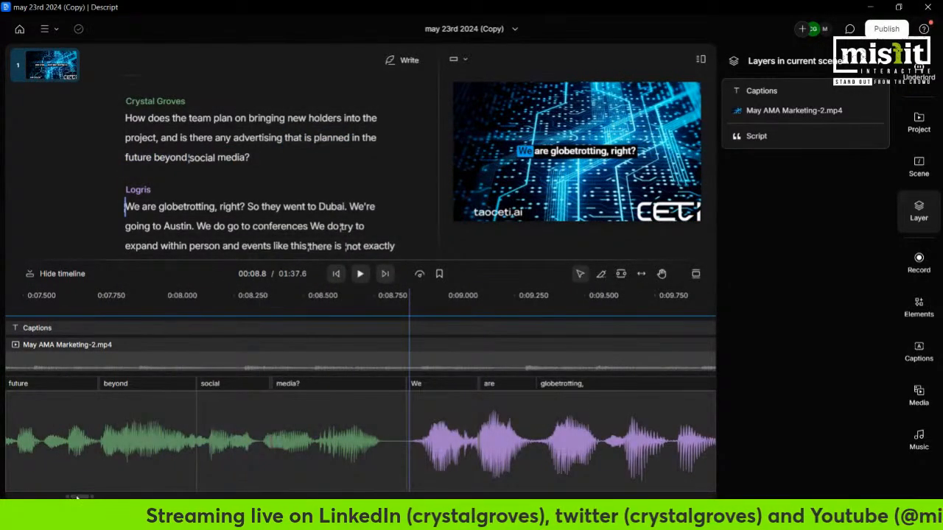
# - Play the transition from the script's last words, "the project to succeed", into the closing video
pyautogui.moveTo(76, 498); pyautogui.dragTo(618, 498)
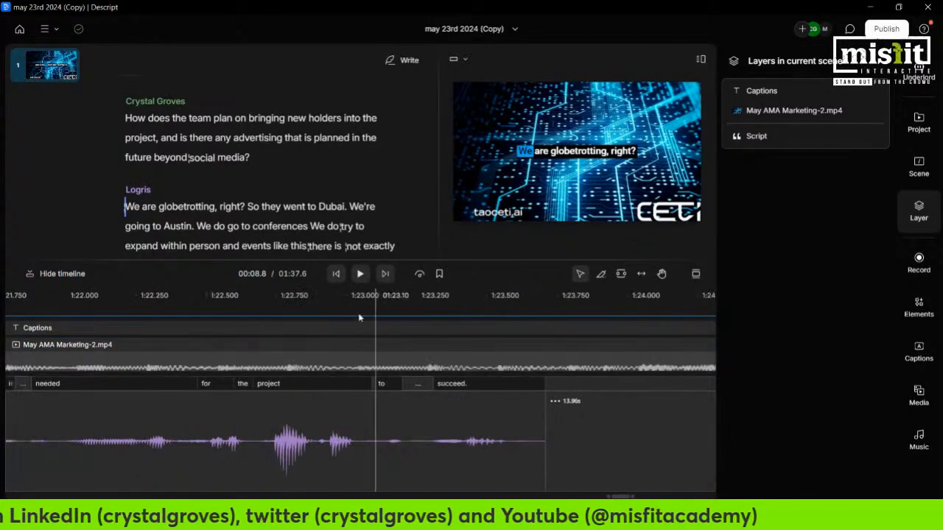
pyautogui.click(364, 317)
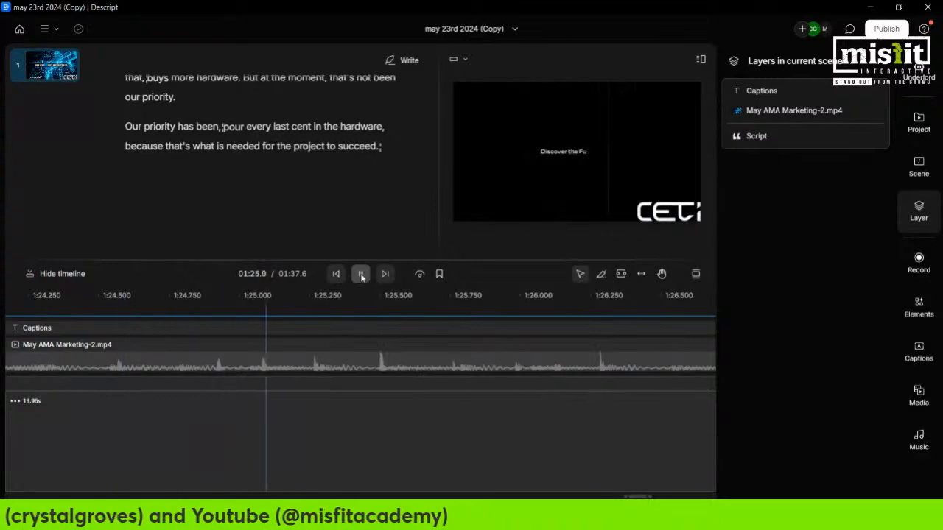
pyautogui.click(360, 275)
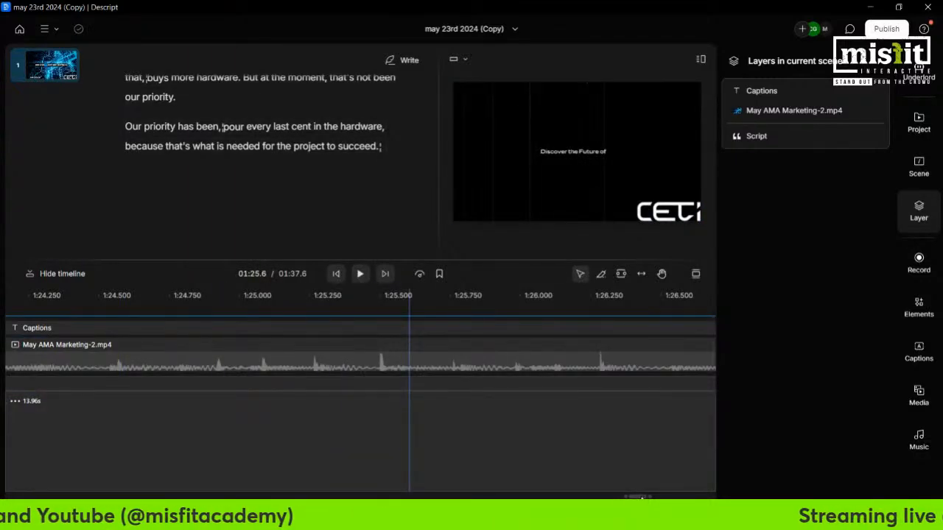
# - Return to the beginning of the script, play the composition through, and enlarge the timeline area during playback
pyautogui.moveTo(642, 498); pyautogui.dragTo(68, 497)
pyautogui.scroll(2, 306, 148)
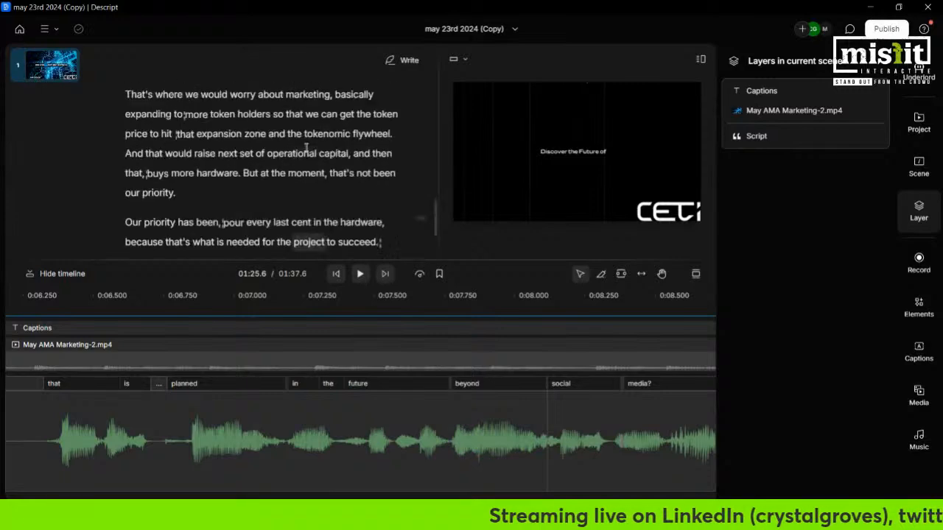
pyautogui.scroll(5, 306, 149)
pyautogui.scroll(-3, 310, 151)
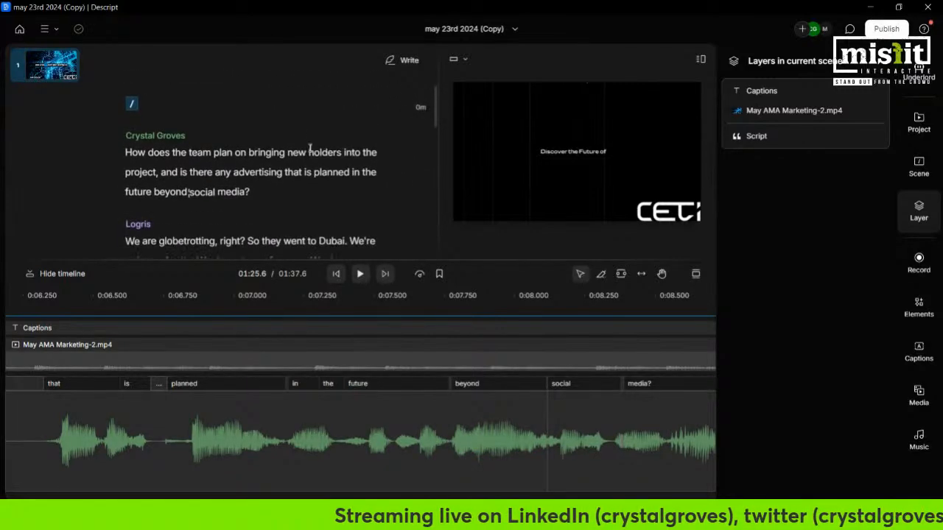
pyautogui.click(169, 110)
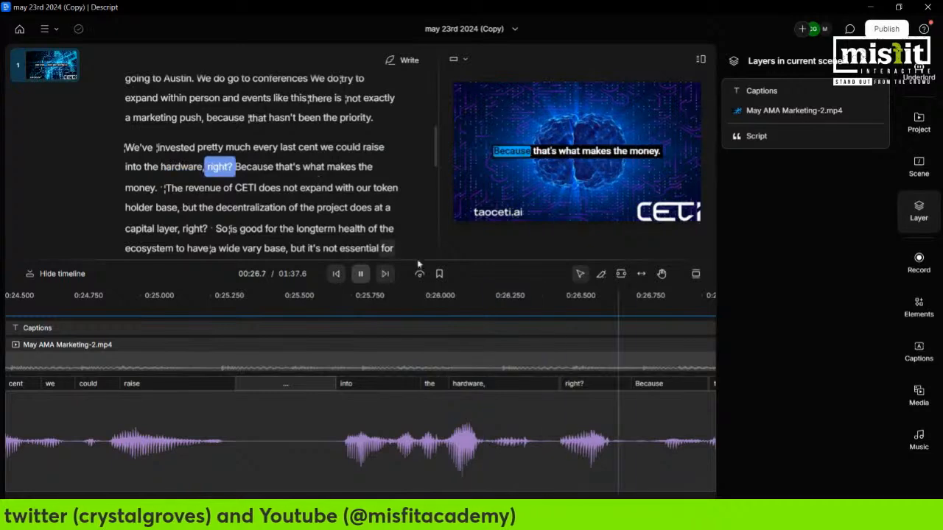
pyautogui.moveTo(458, 229); pyautogui.dragTo(452, 204)
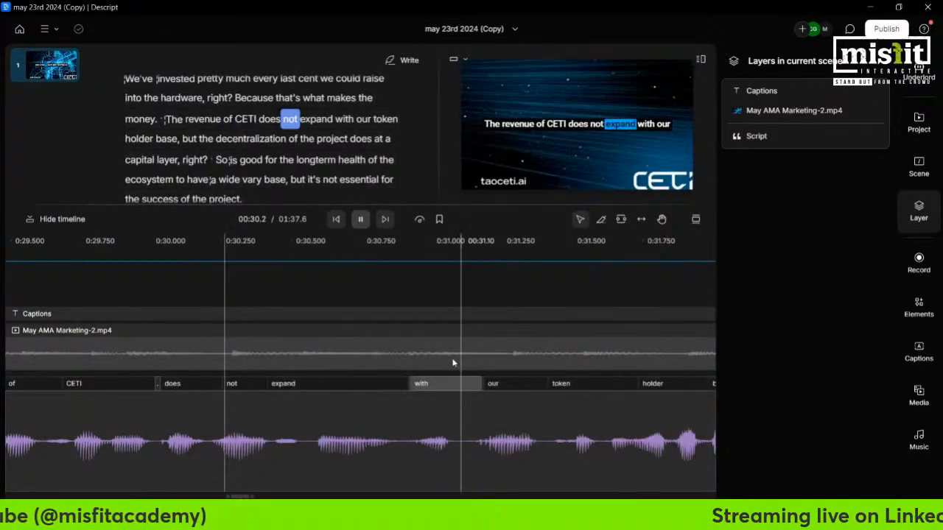
# - Listen on through "not essential for the success of the project" with more of the timeline in view, and pause playback there
pyautogui.scroll(-4, 453, 359)
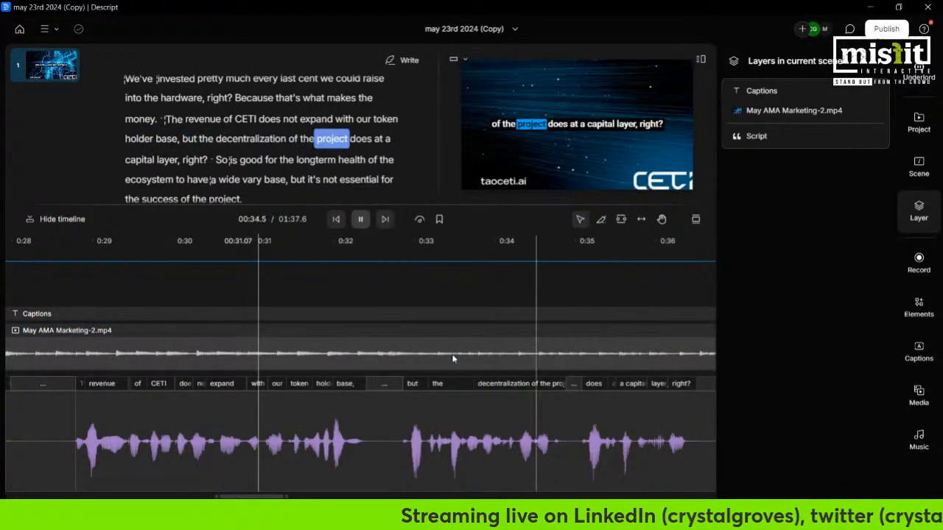
pyautogui.scroll(-4, 453, 359)
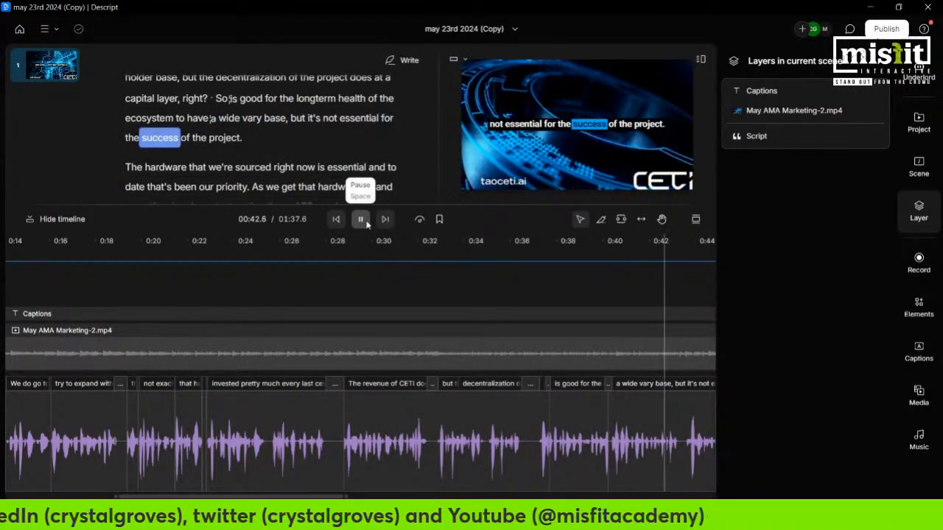
pyautogui.click(362, 221)
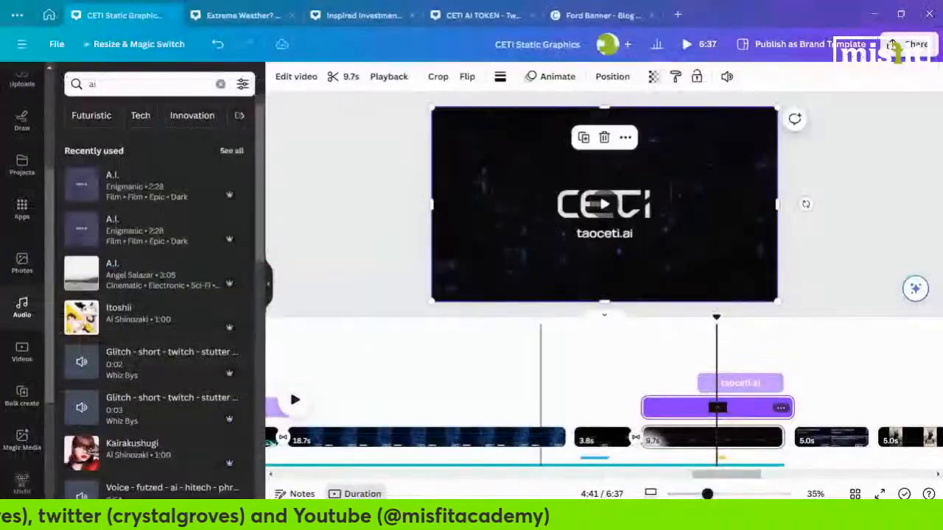
# - Check the 18.7-second background clip in the CETI Static Graphics timeline in Canva, and return to Descript
pyautogui.moveTo(739, 473); pyautogui.dragTo(691, 482)
pyautogui.click(580, 442)
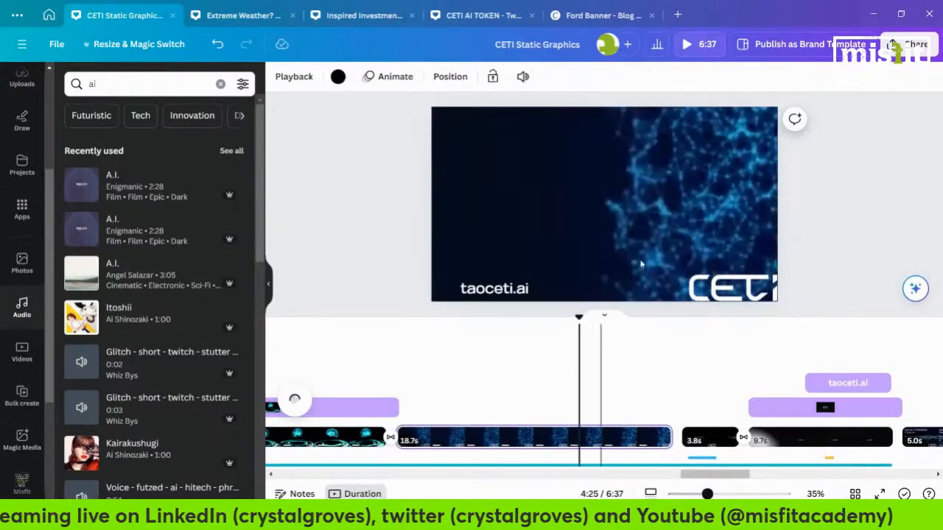
pyautogui.click(873, 14)
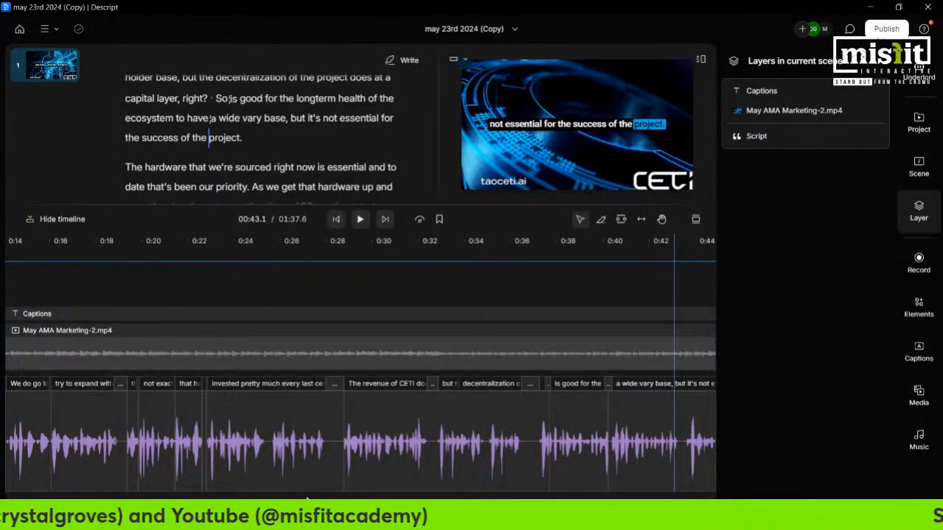
# - Export the current composition as an MP4 video at maximum resolution and high quality, named "May AMA Marketing Final", in the CETI Videos folder
pyautogui.click(886, 29)
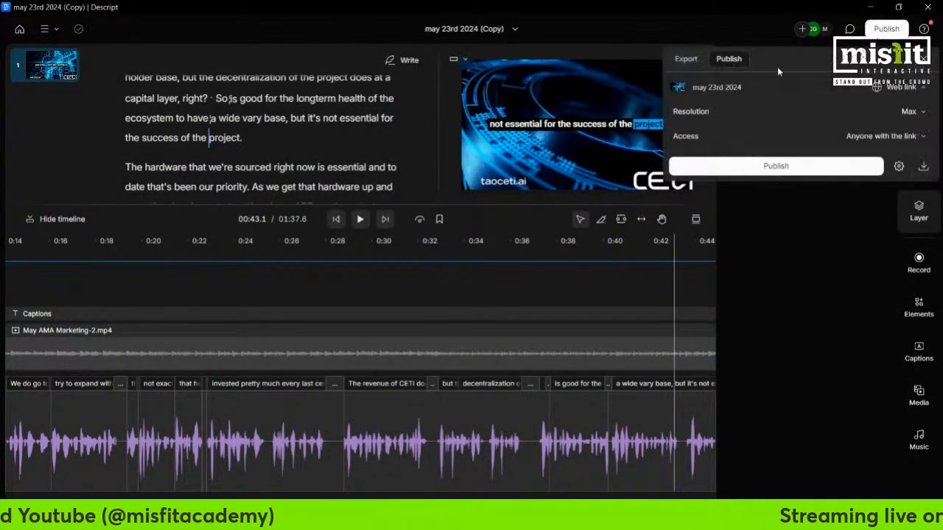
pyautogui.click(689, 62)
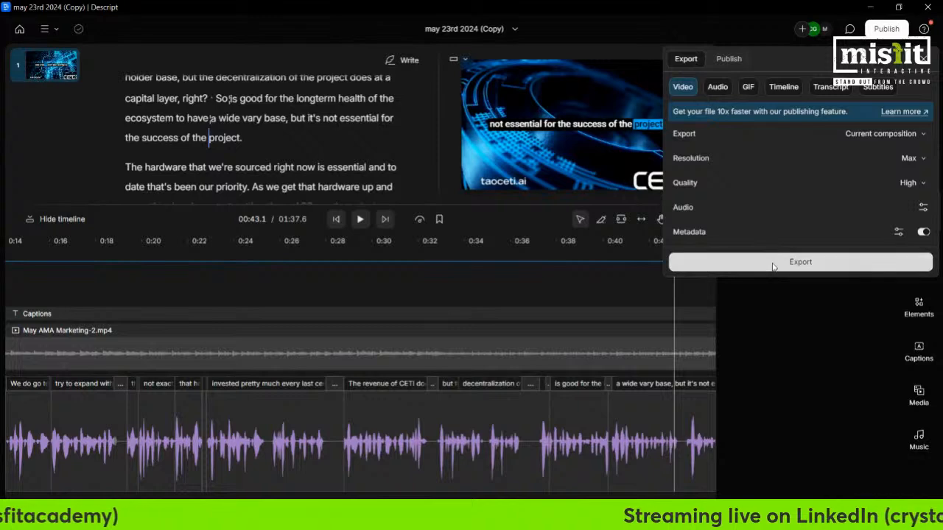
pyautogui.click(813, 261)
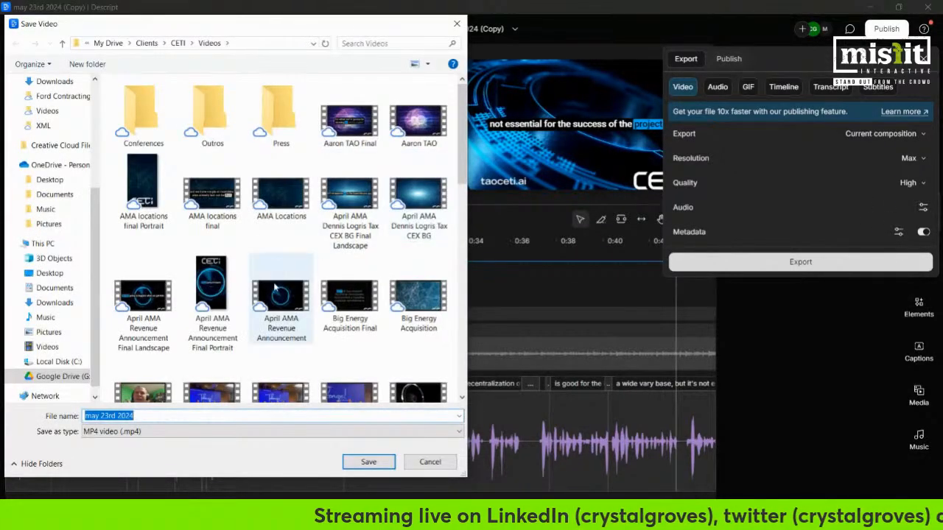
pyautogui.scroll(-10, 282, 250)
pyautogui.click(161, 190)
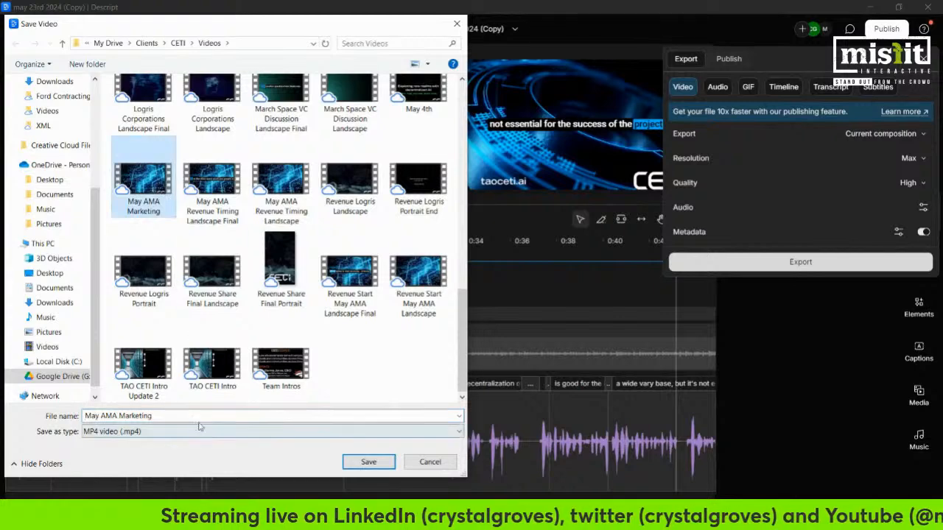
pyautogui.click(273, 414)
pyautogui.click(273, 415)
pyautogui.write('Final')
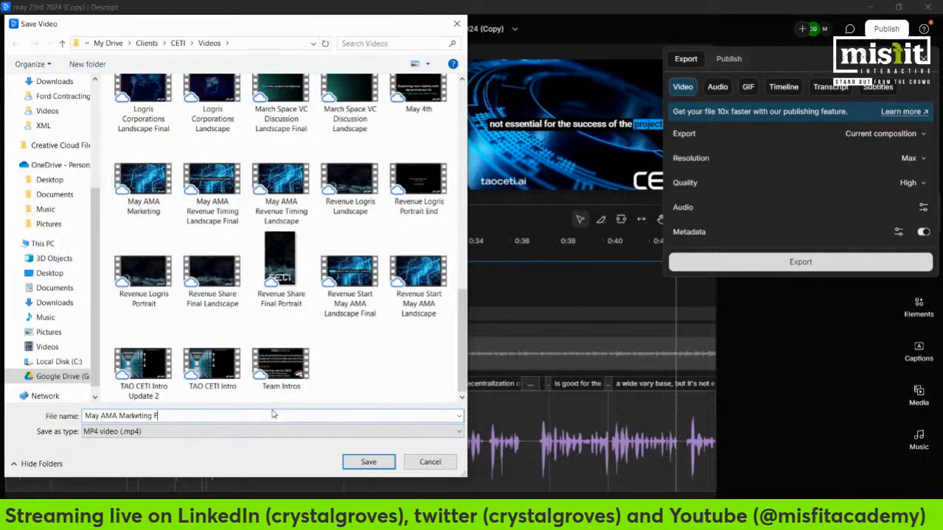
pyautogui.click(354, 464)
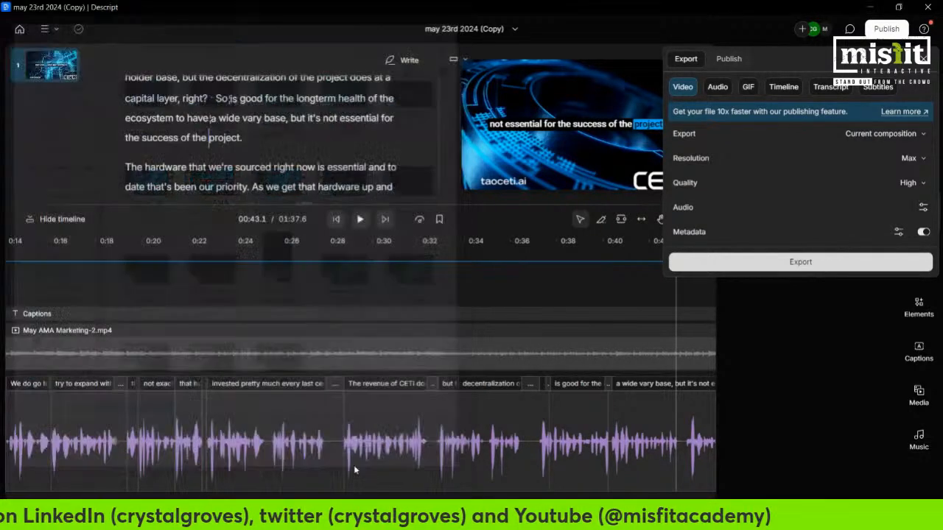